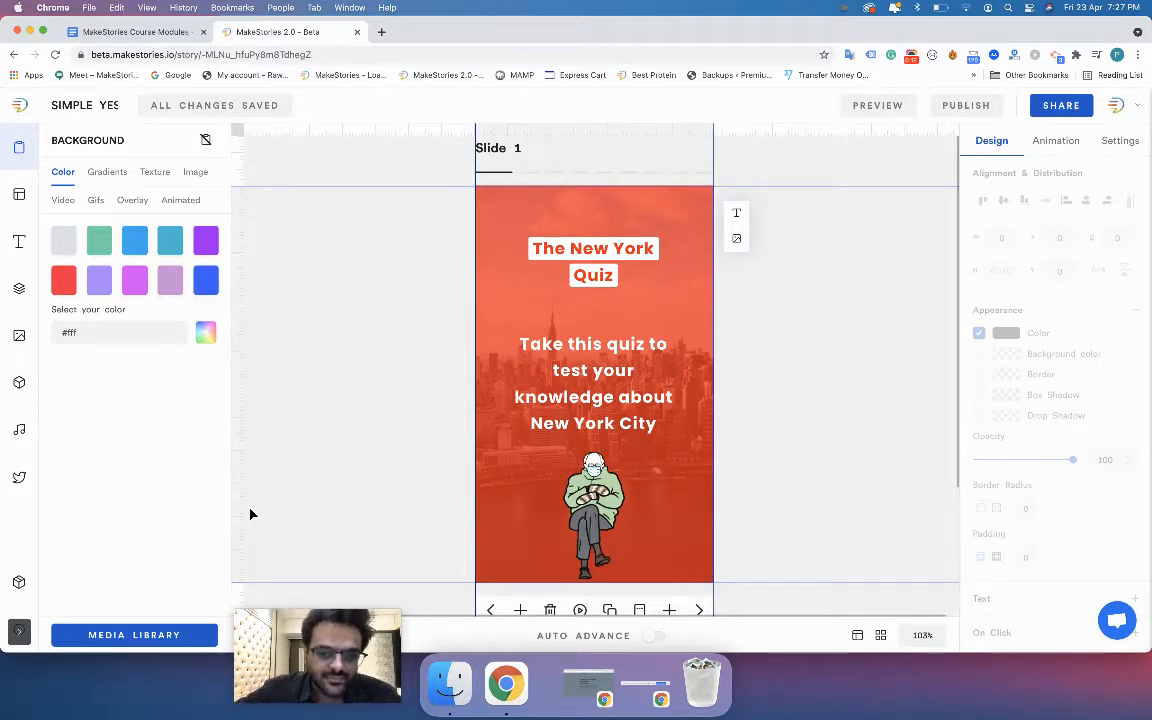
# Step: Look through the quiz story's slides from slide 1 to slide 4 and return to the first slide
pyautogui.click(601, 277)
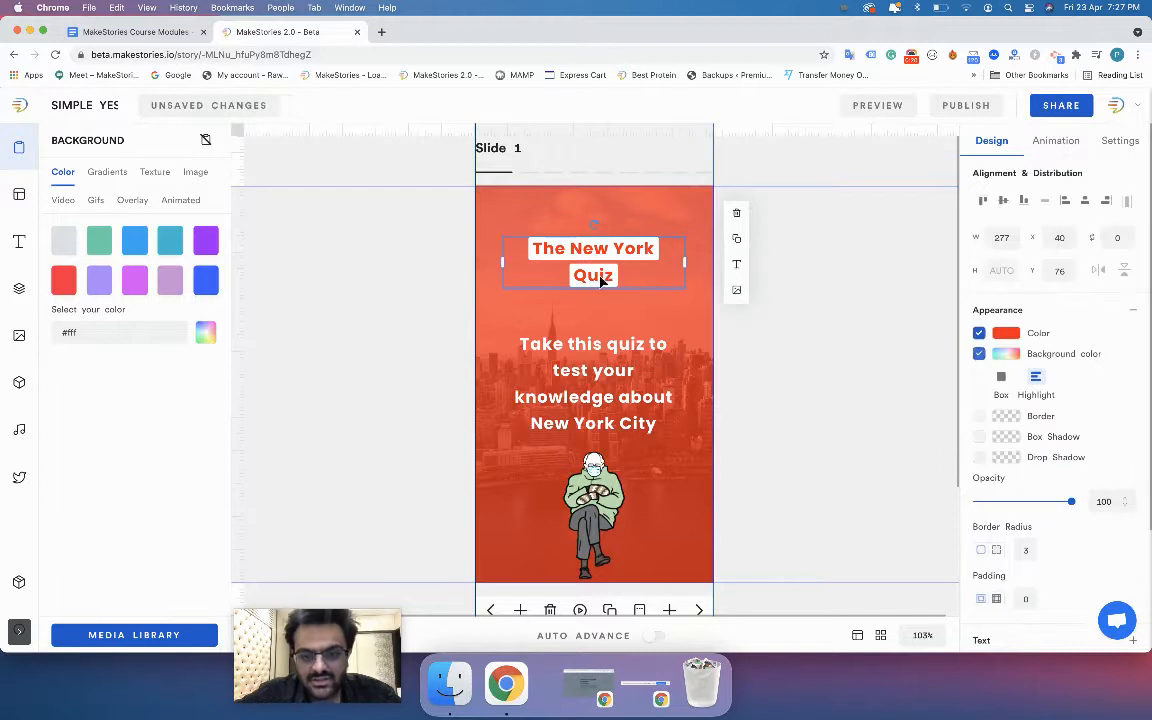
pyautogui.click(449, 482)
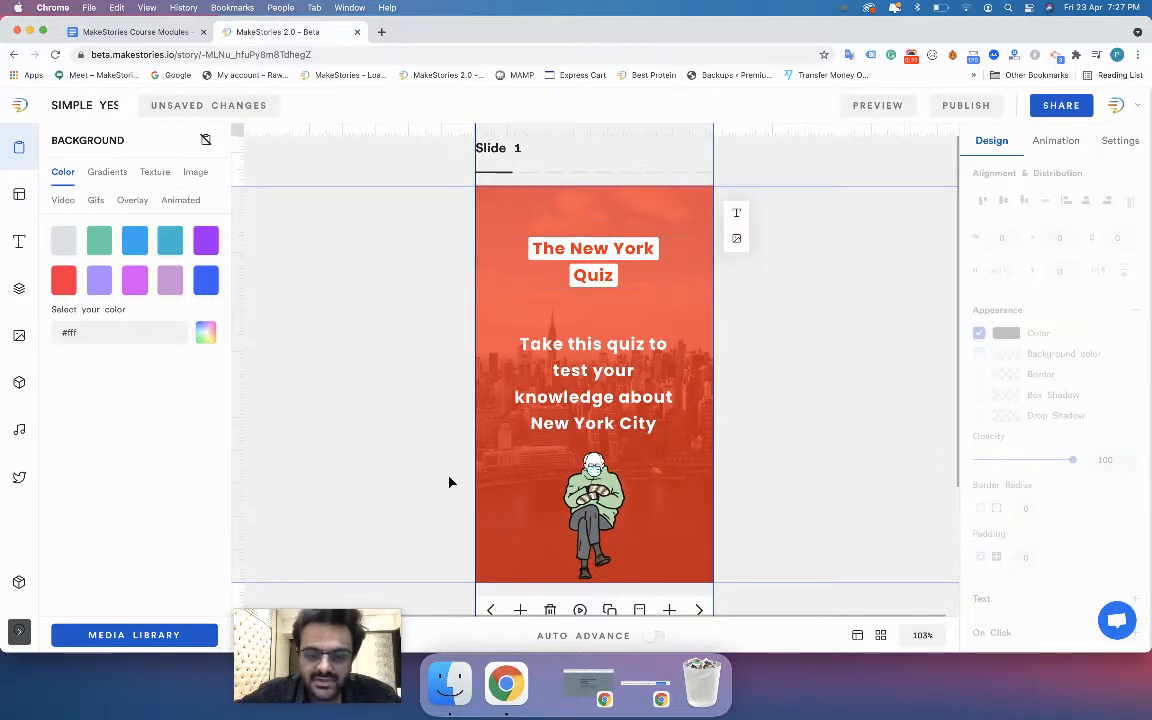
pyautogui.click(698, 610)
pyautogui.click(698, 610)
pyautogui.click(698, 610)
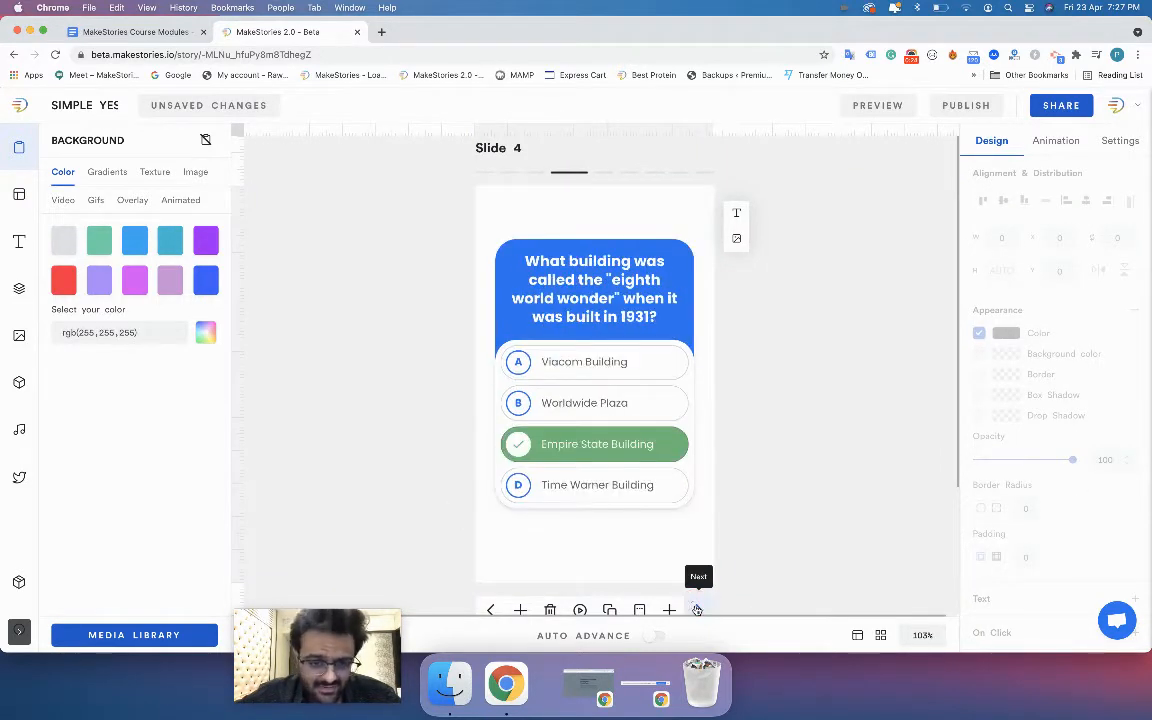
pyautogui.click(489, 611)
pyautogui.click(489, 611)
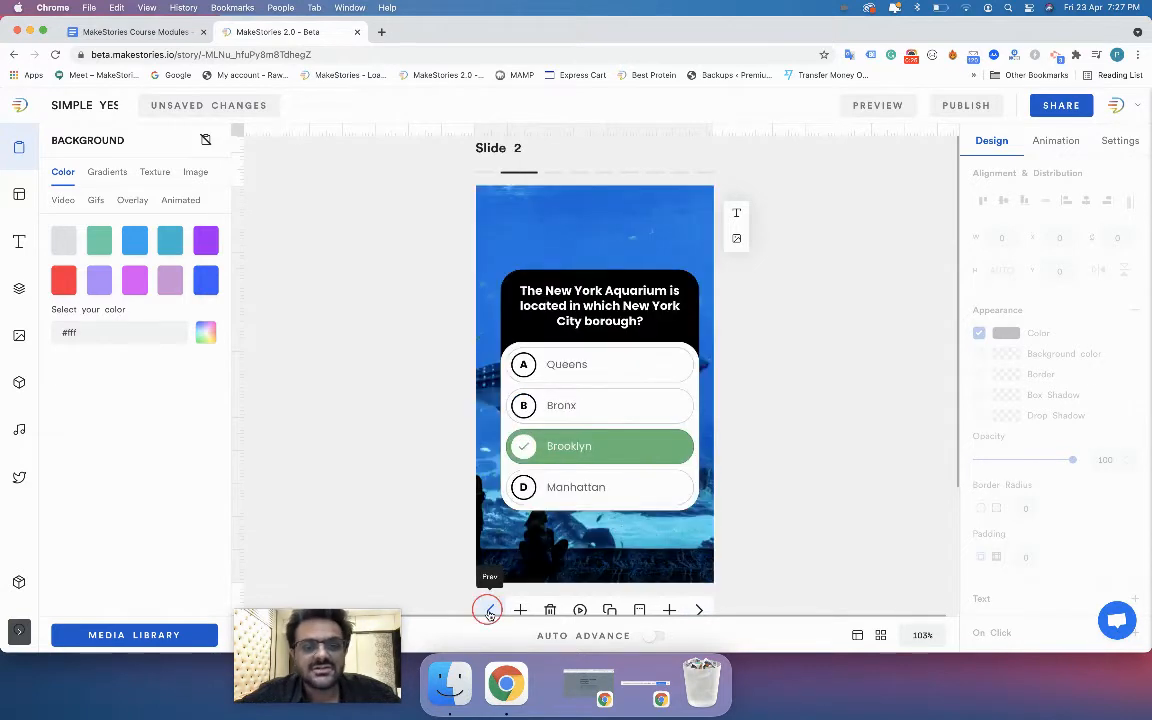
pyautogui.click(489, 611)
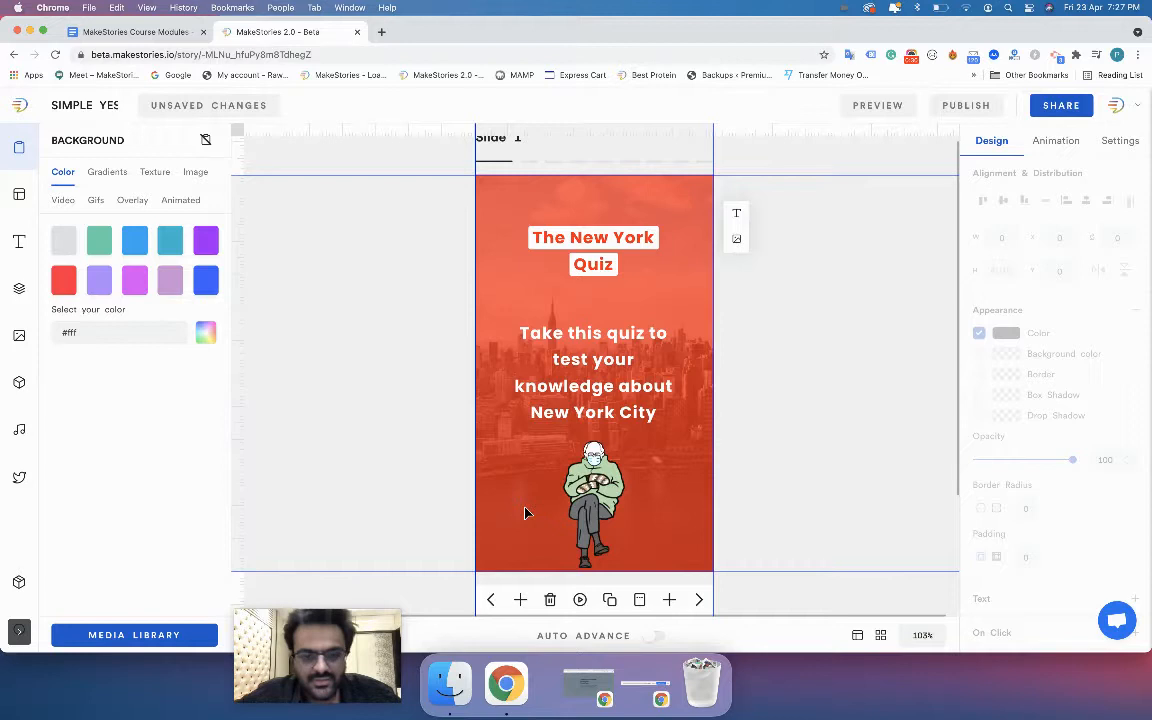
pyautogui.scroll(-3, 525, 512)
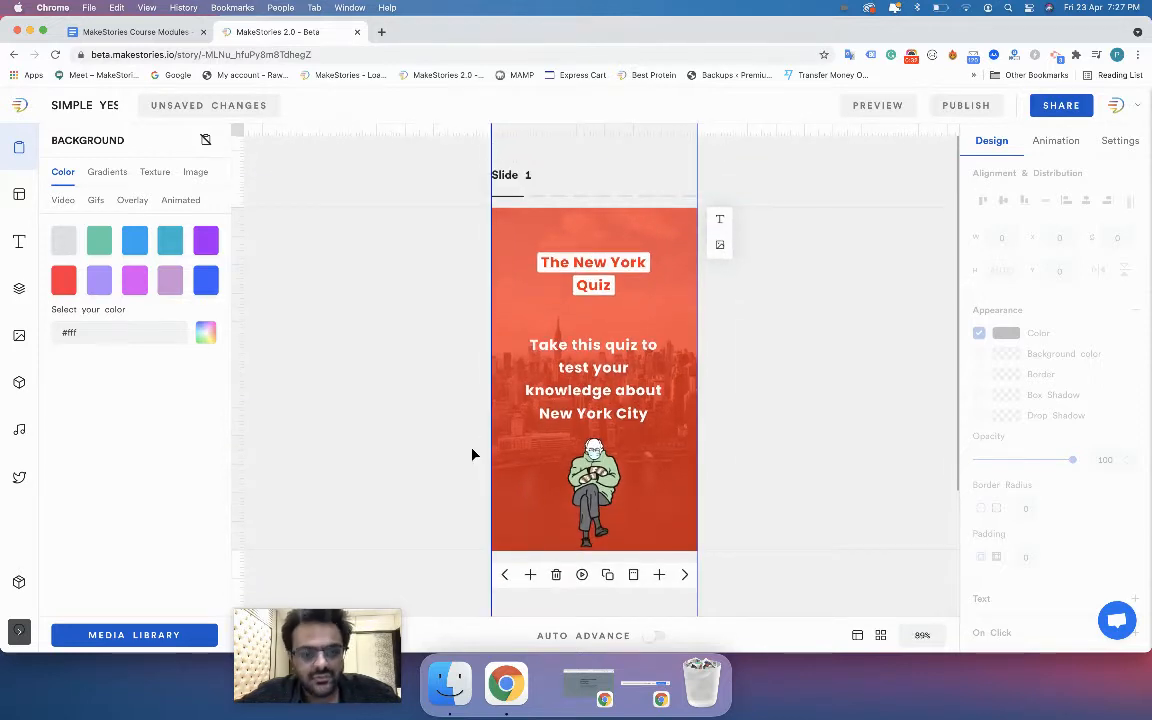
pyautogui.moveTo(341, 654)
pyautogui.moveTo(341, 654); pyautogui.dragTo(325, 646)
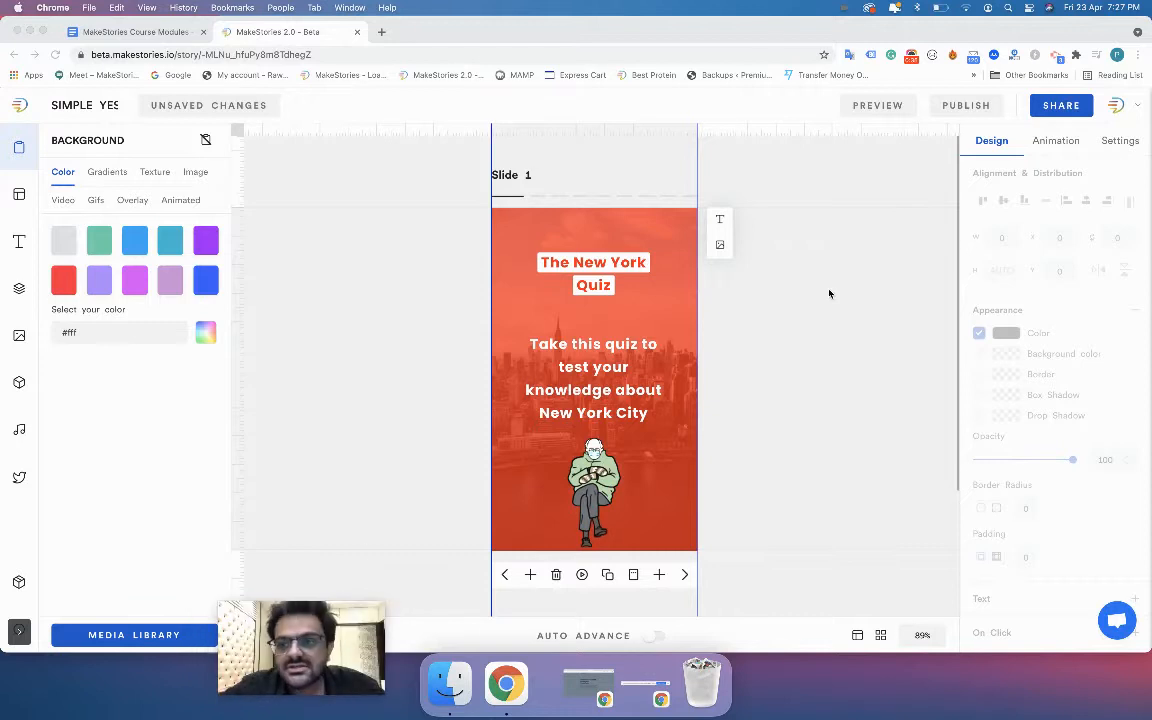
# Step: Start publishing the story as a web story to reach the publisher details setup
pyautogui.click(948, 108)
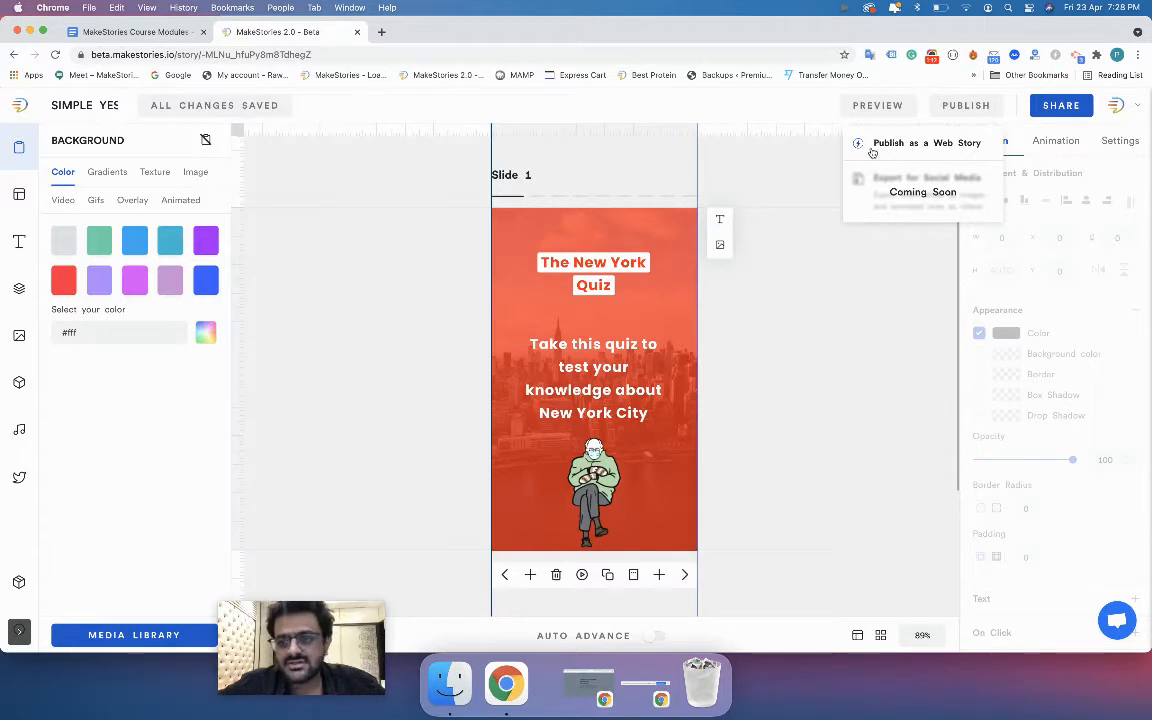
pyautogui.click(872, 148)
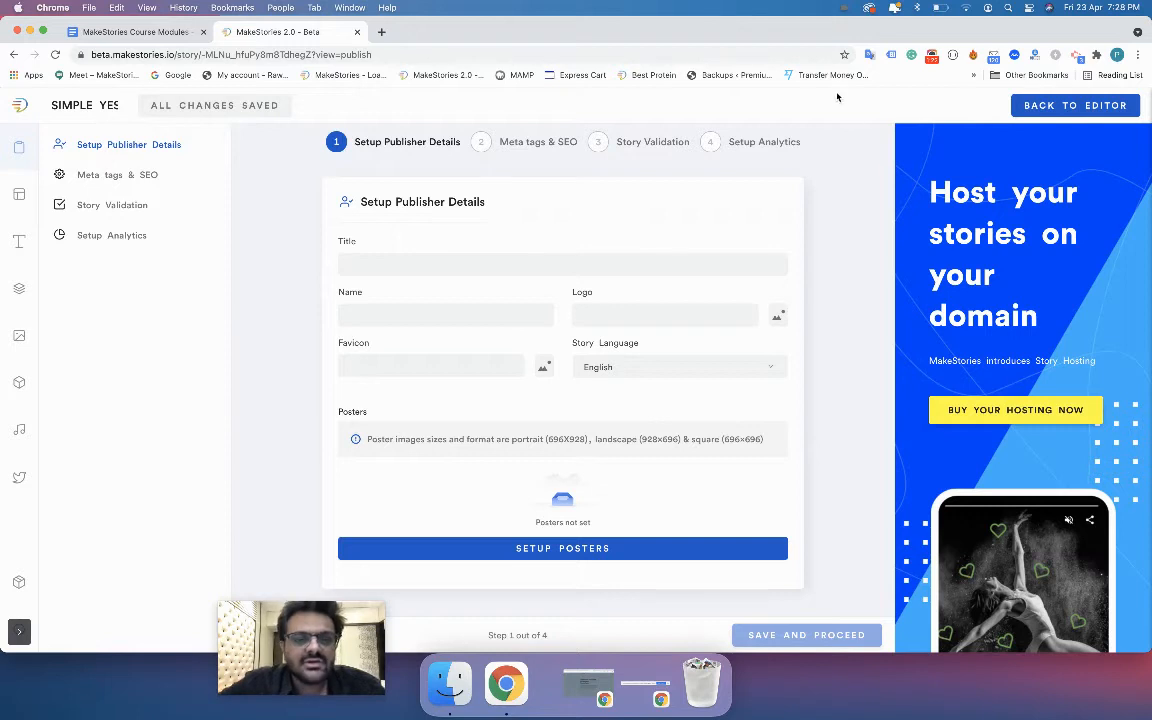
# Step: Examine the name, logo and favicon fields of the publisher details form
pyautogui.click(586, 299)
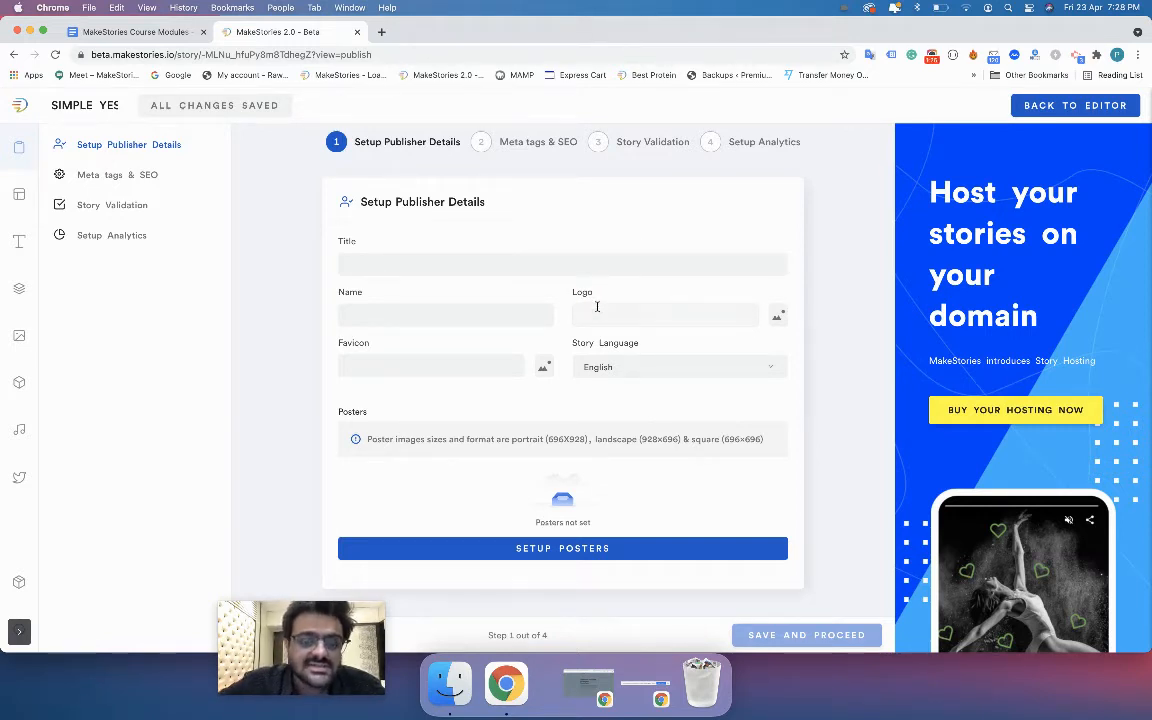
pyautogui.click(577, 294)
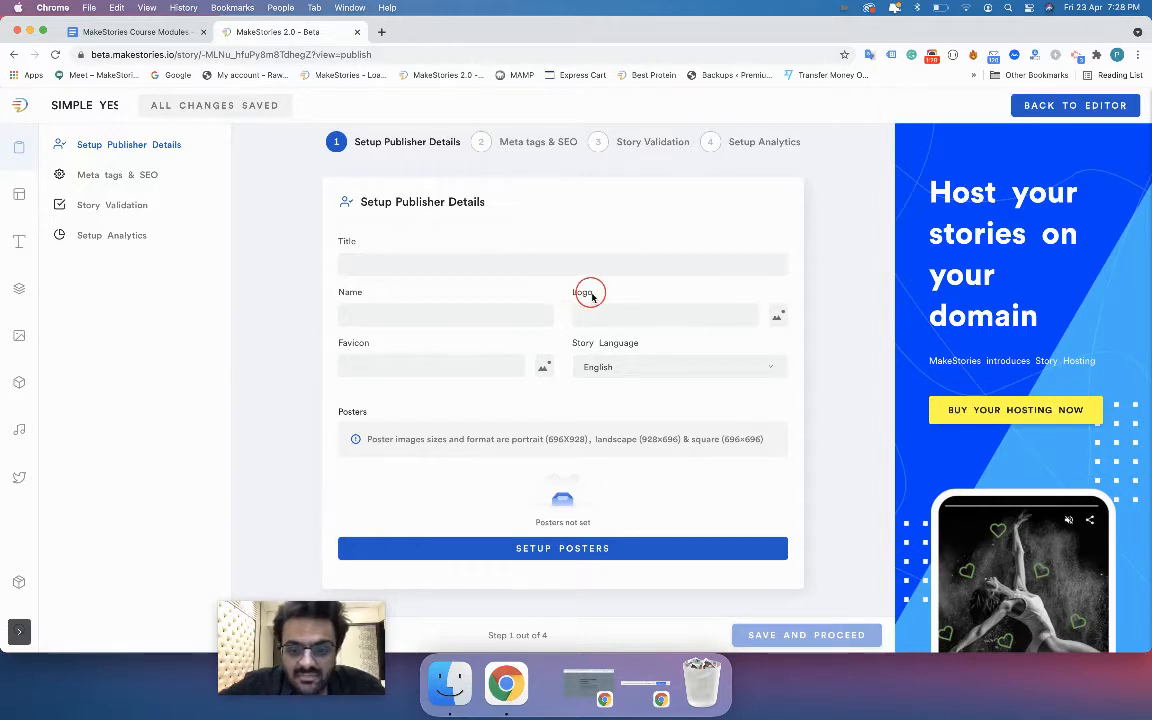
pyautogui.click(376, 345)
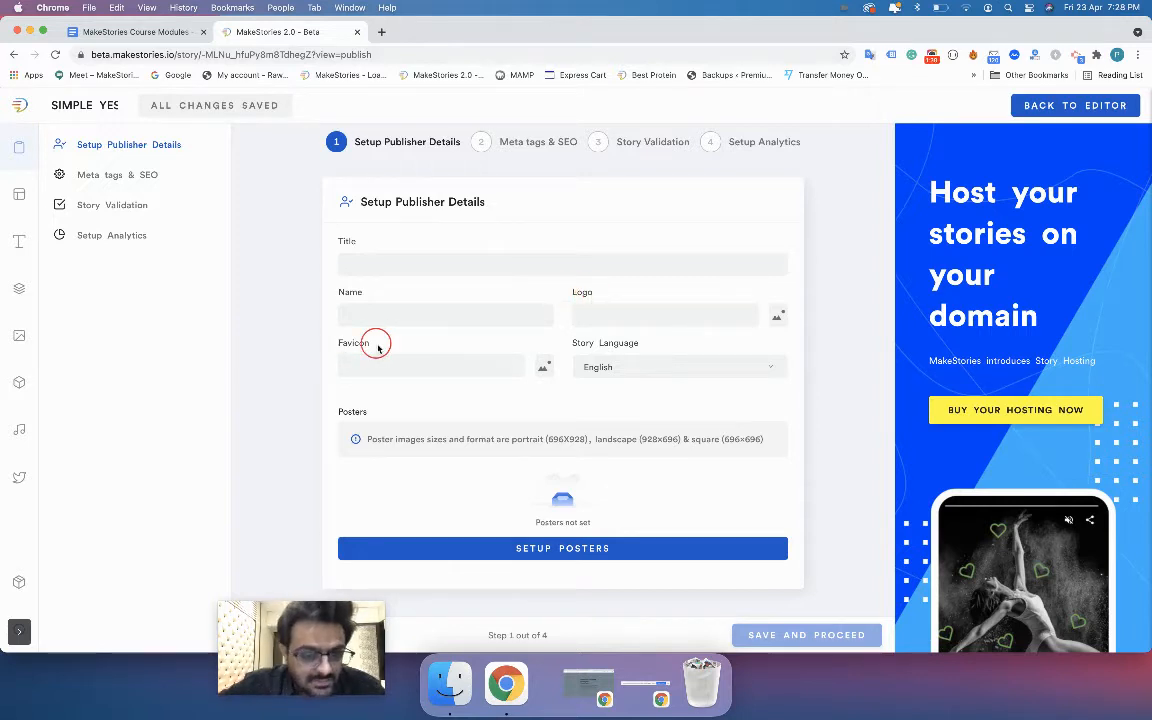
pyautogui.click(398, 363)
pyautogui.click(572, 317)
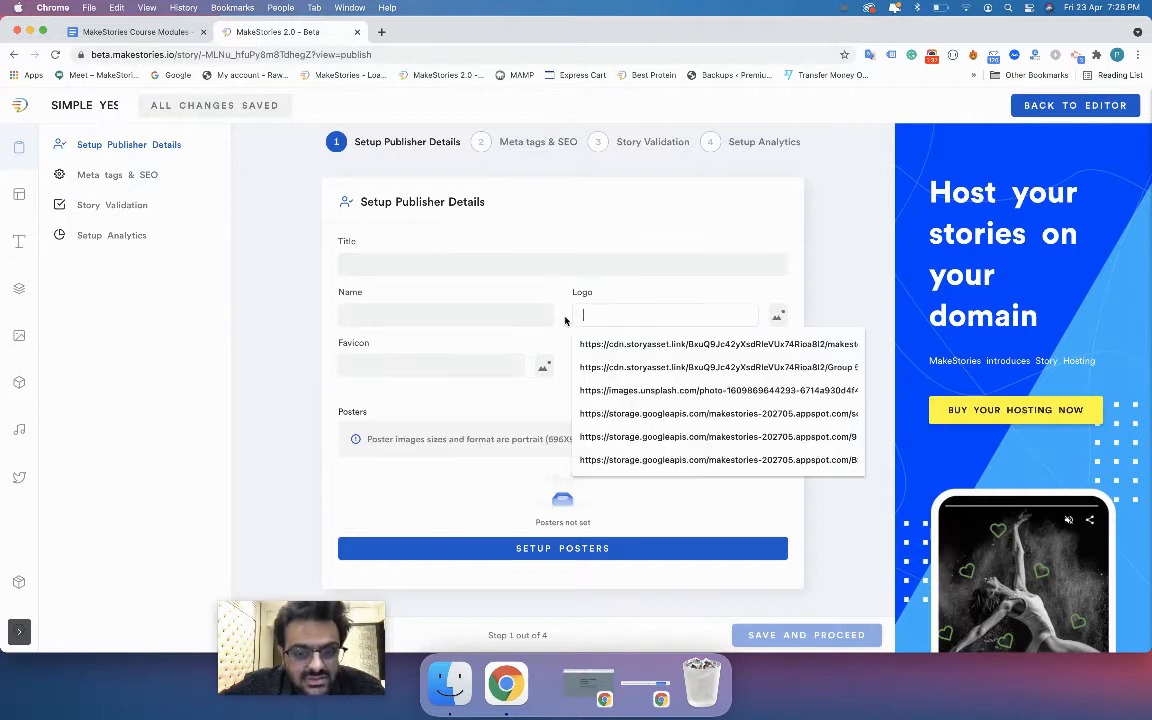
pyautogui.click(546, 315)
pyautogui.click(560, 314)
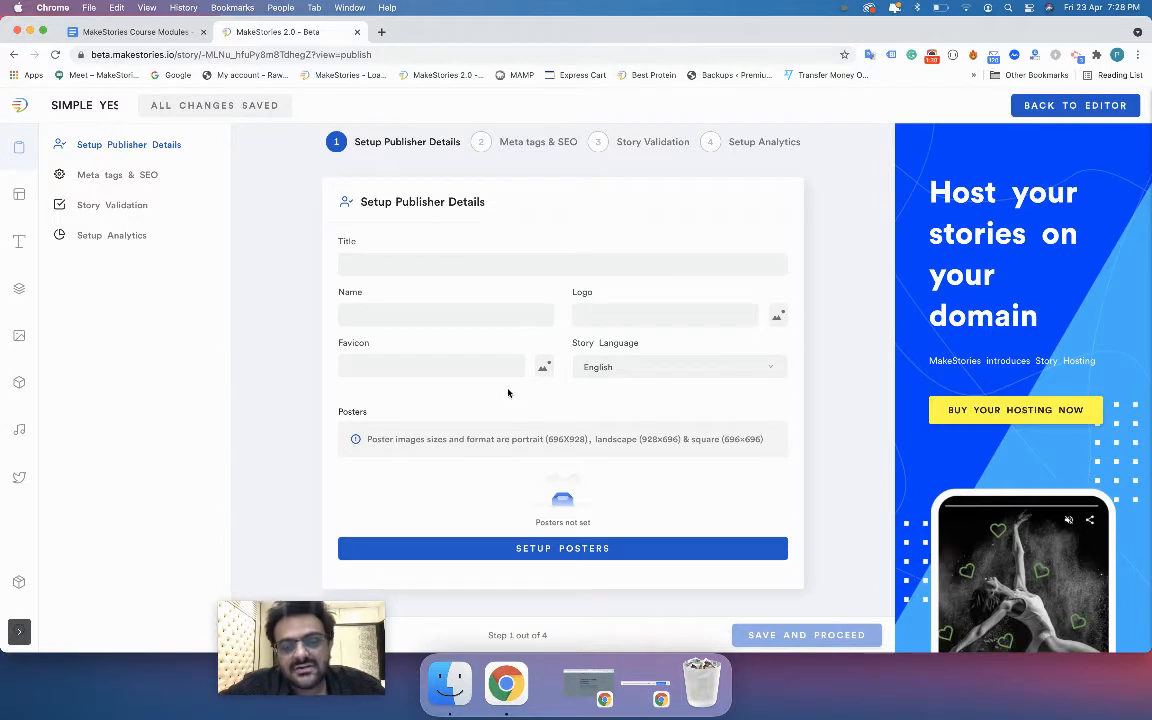
pyautogui.click(497, 314)
pyautogui.click(574, 314)
pyautogui.click(560, 290)
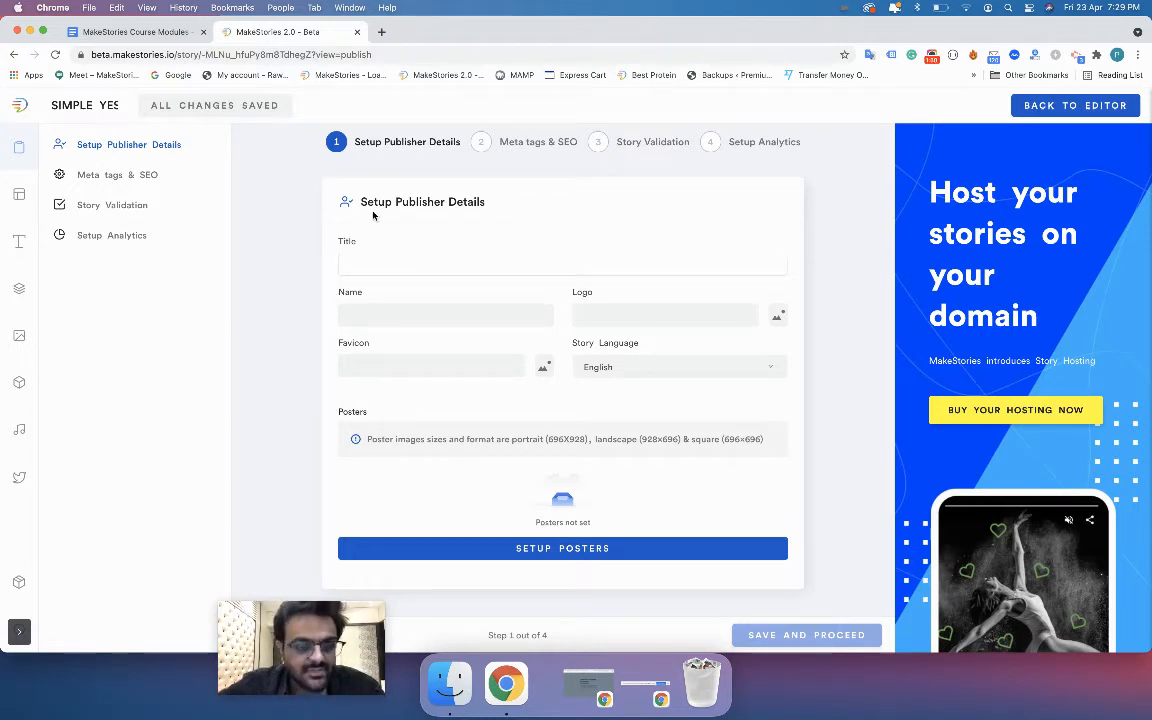
# Step: Set the story title to "Take a quiz about New York in this webstory"
pyautogui.click(360, 261)
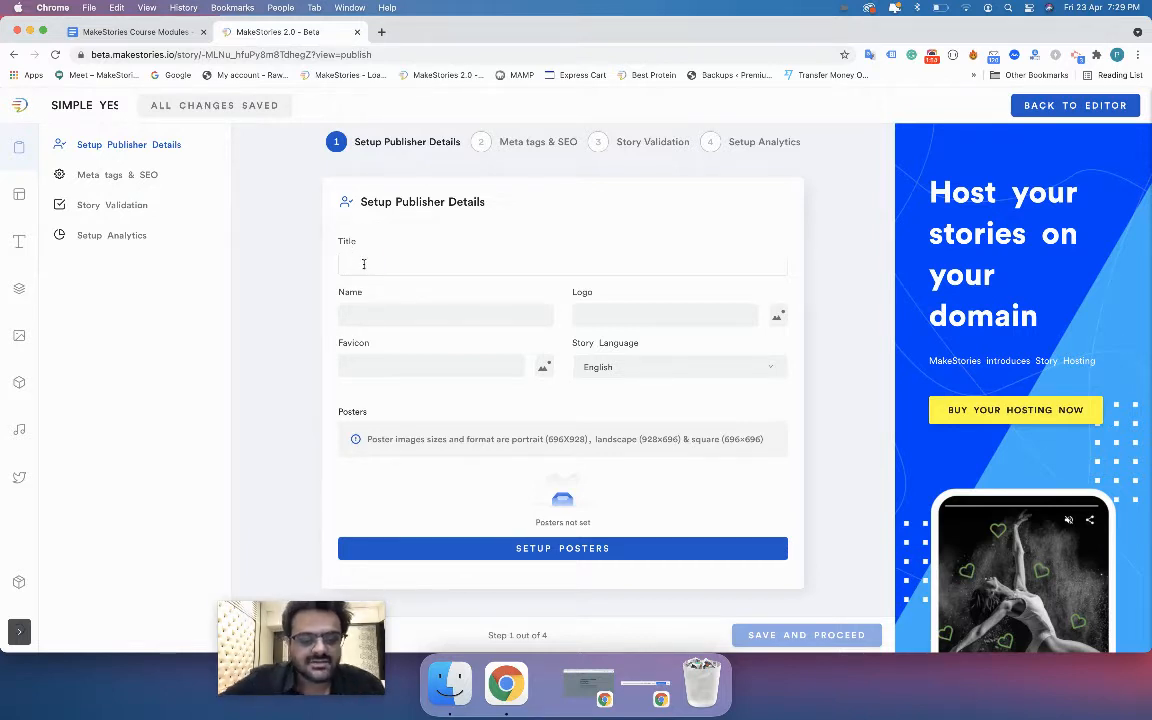
pyautogui.write('Quiz a')
pyautogui.press('super+a')
pyautogui.write('Thke a quiz about')
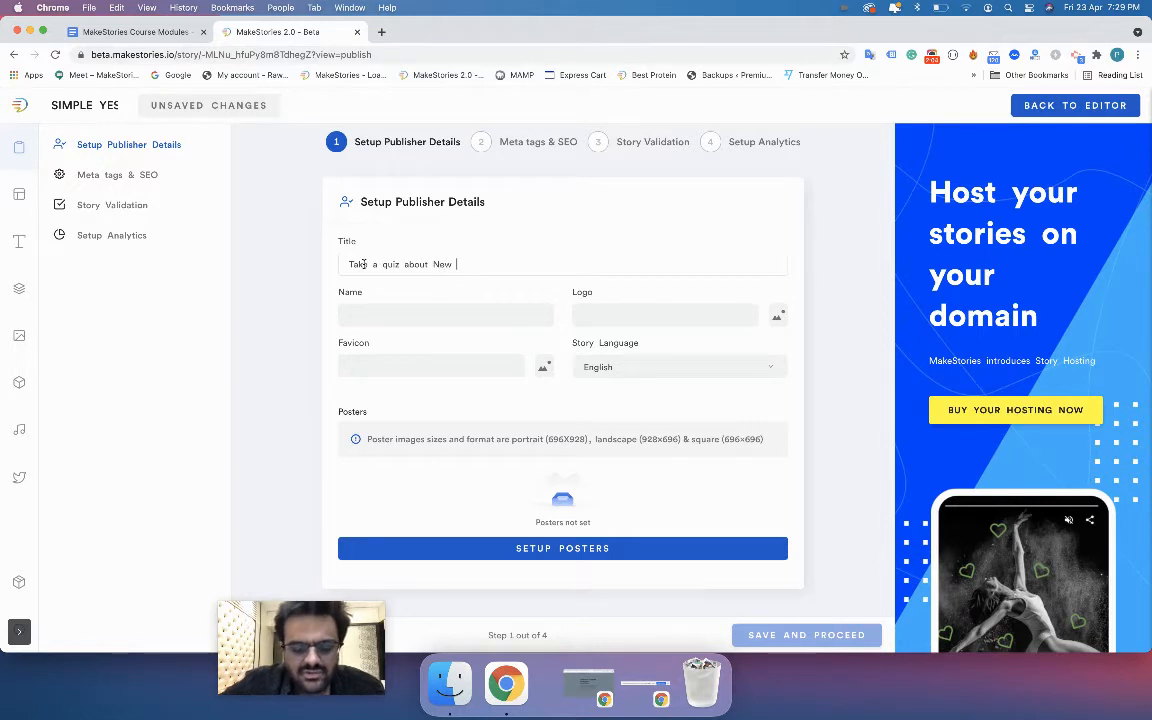
pyautogui.write(' New York in this webstor')
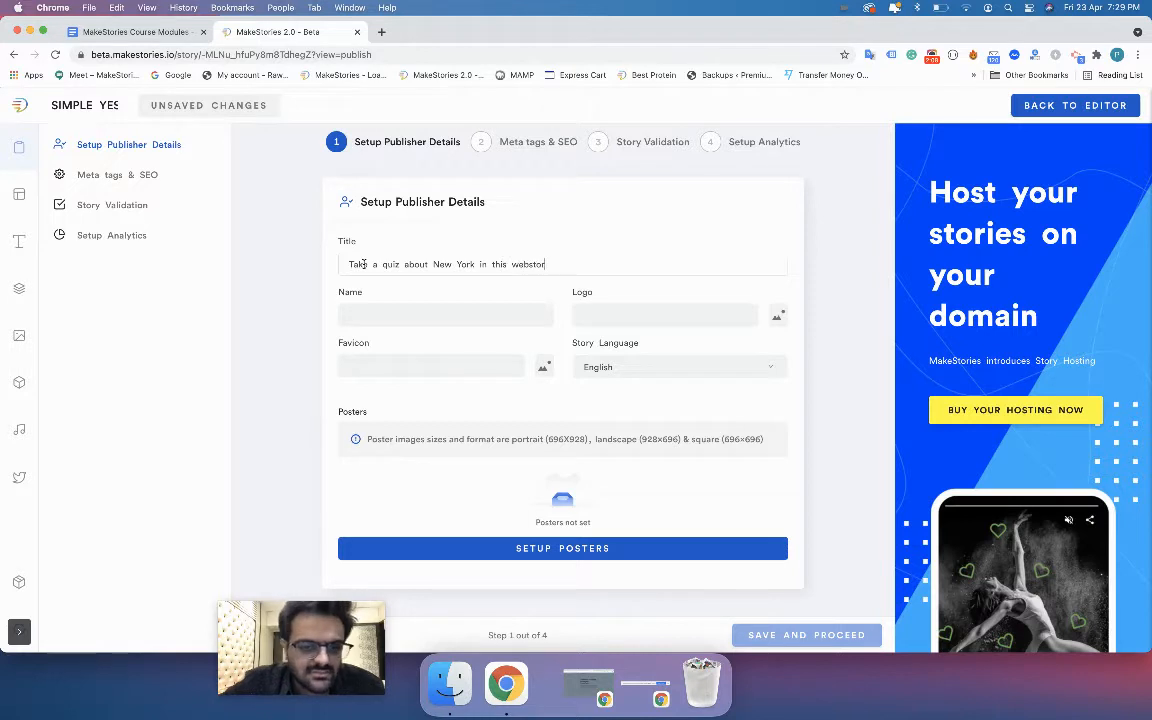
pyautogui.write('y')
# Step: Set the publisher name to MakeStories
pyautogui.click(384, 314)
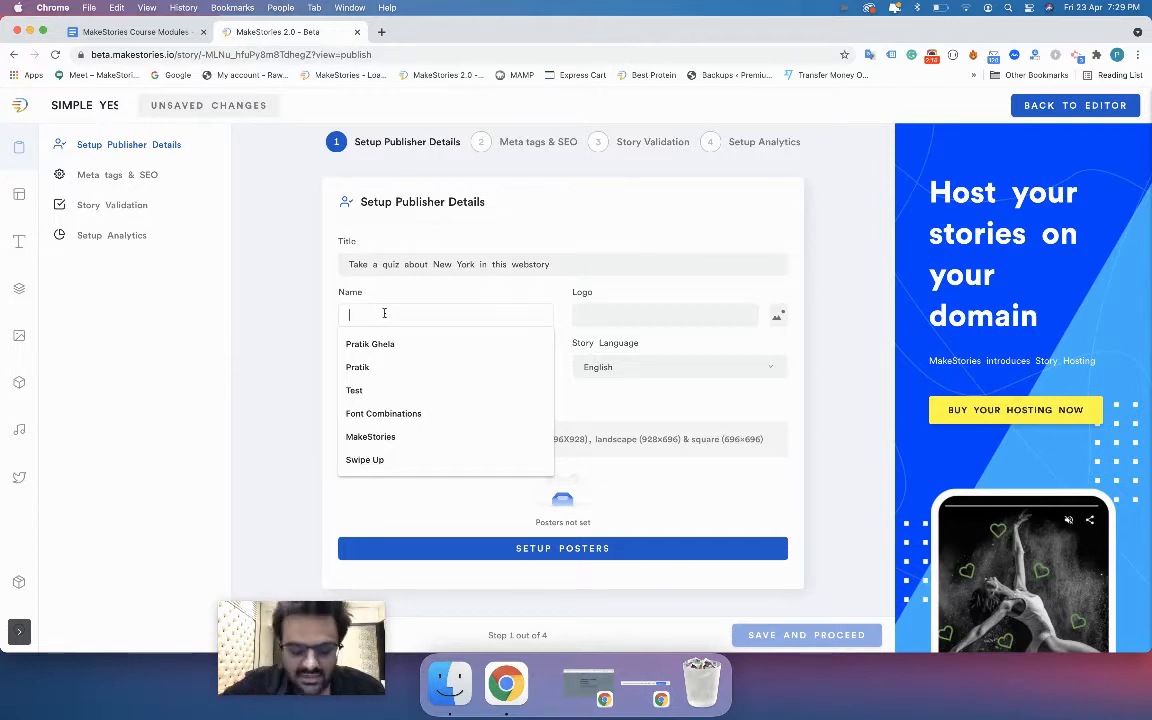
pyautogui.write('MakeStorie')
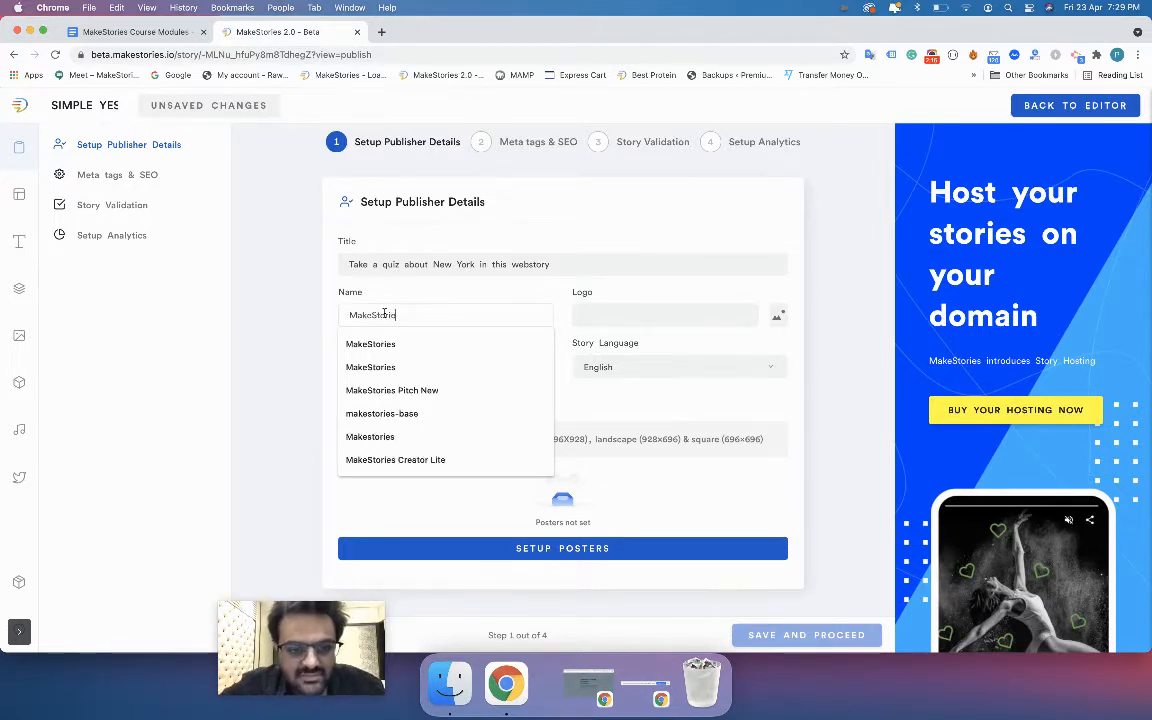
pyautogui.click(370, 343)
# Step: Search the media library for "makestories" and set the image makestories-logo-colored as the publisher logo
pyautogui.click(777, 314)
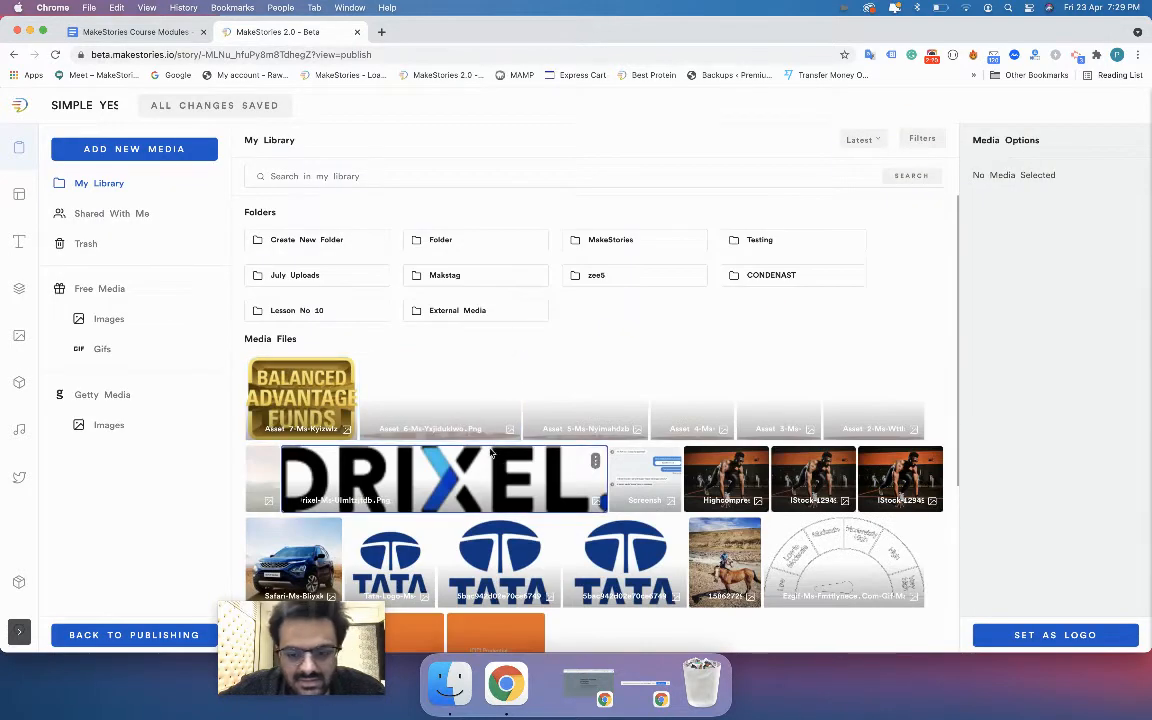
pyautogui.click(483, 176)
pyautogui.write('makestories')
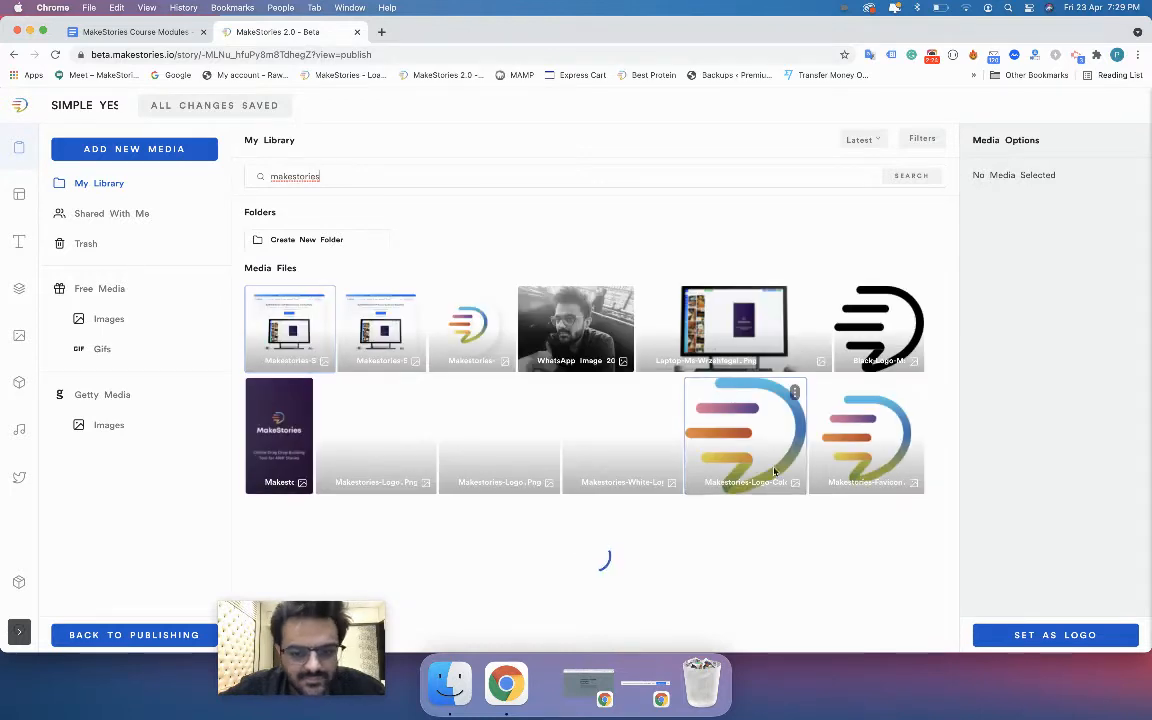
pyautogui.click(774, 472)
pyautogui.click(1055, 635)
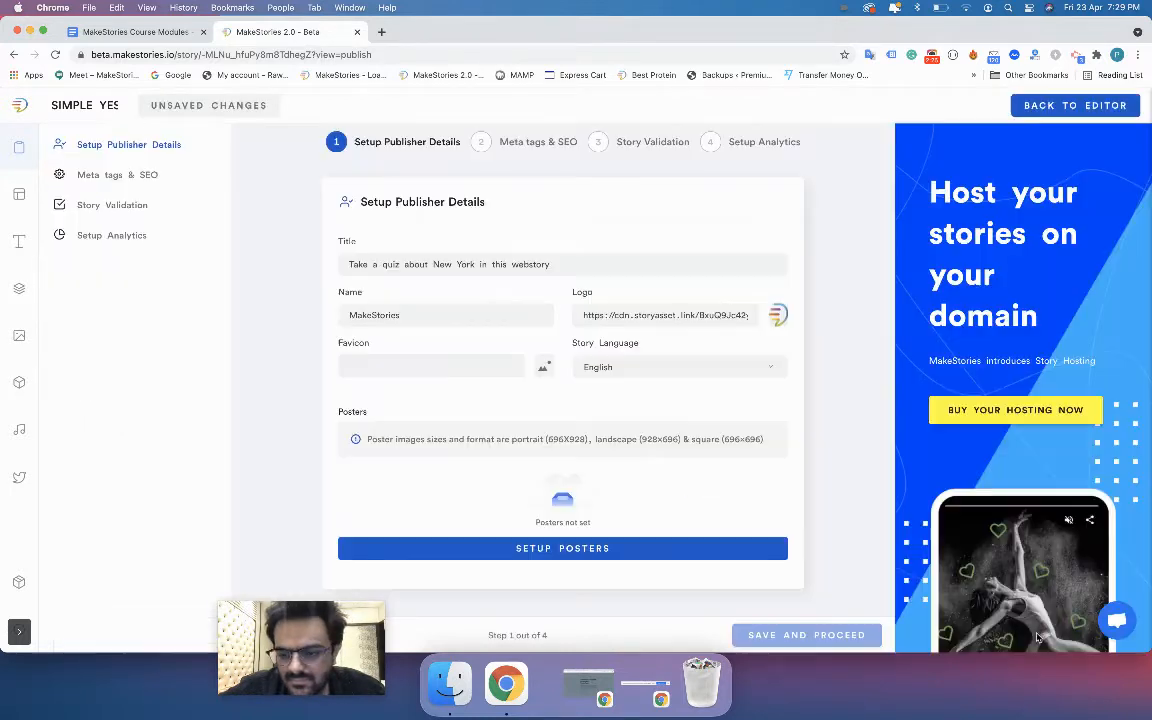
# Step: Copy the logo's image URL into the favicon field so the same image serves as favicon
pyautogui.tripleClick(666, 315)
pyautogui.press('cmd+c')
pyautogui.click(458, 363)
pyautogui.press('cmd+v')
pyautogui.click(617, 377)
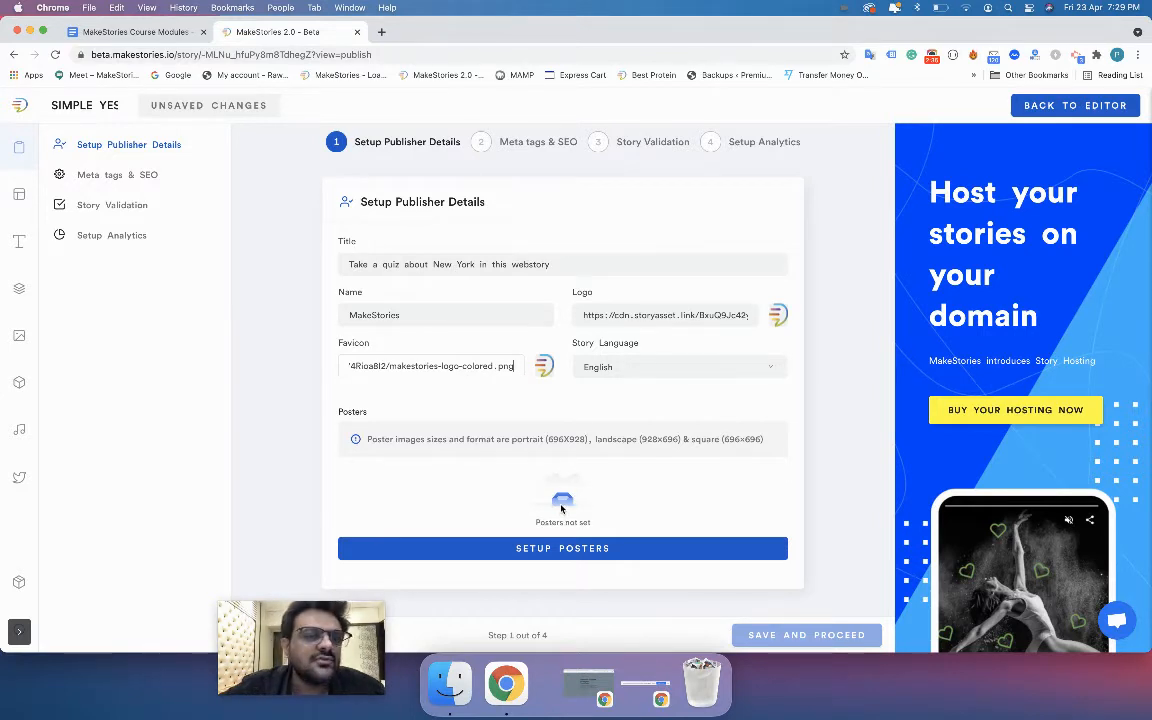
# Step: Look up "amp.dev poster" in a new browser tab and open the amp-story documentation on poster guidelines
pyautogui.click(381, 33)
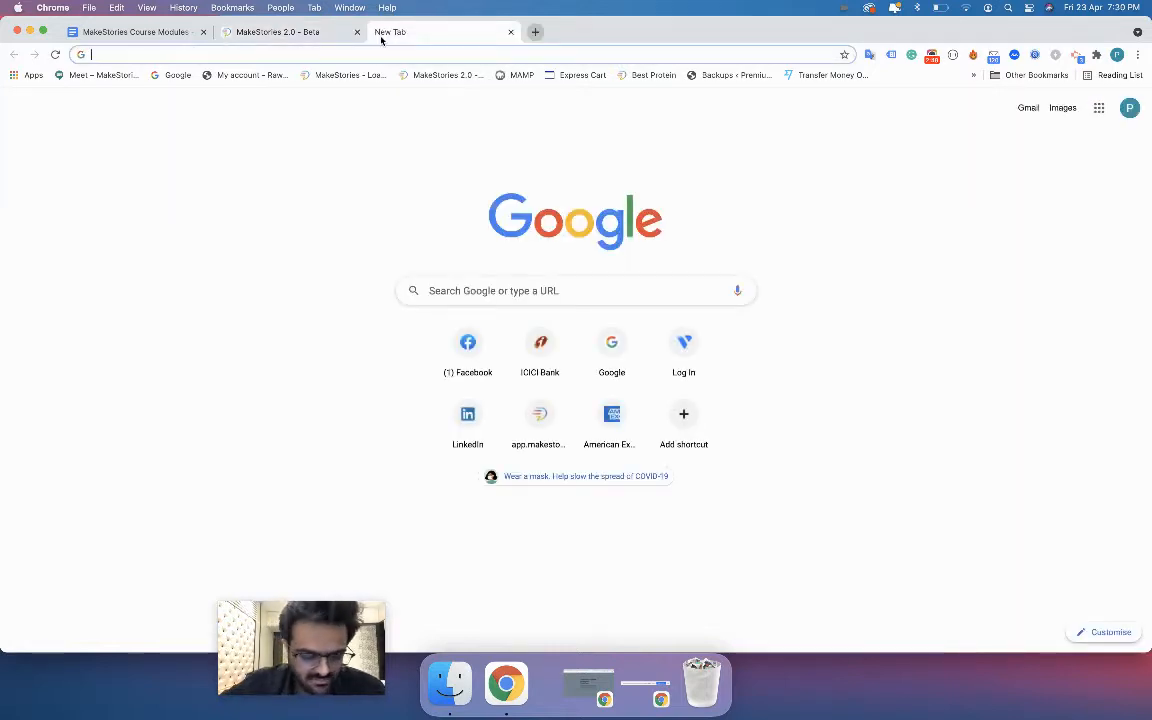
pyautogui.write('amp.dev')
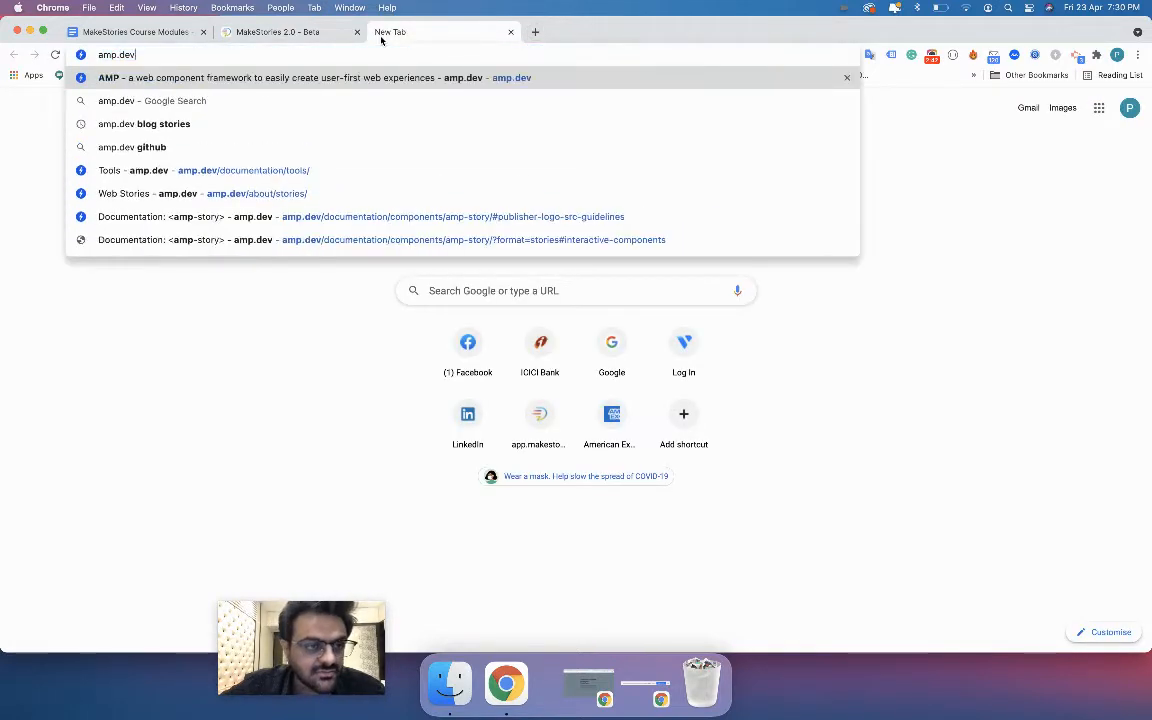
pyautogui.write(' poster')
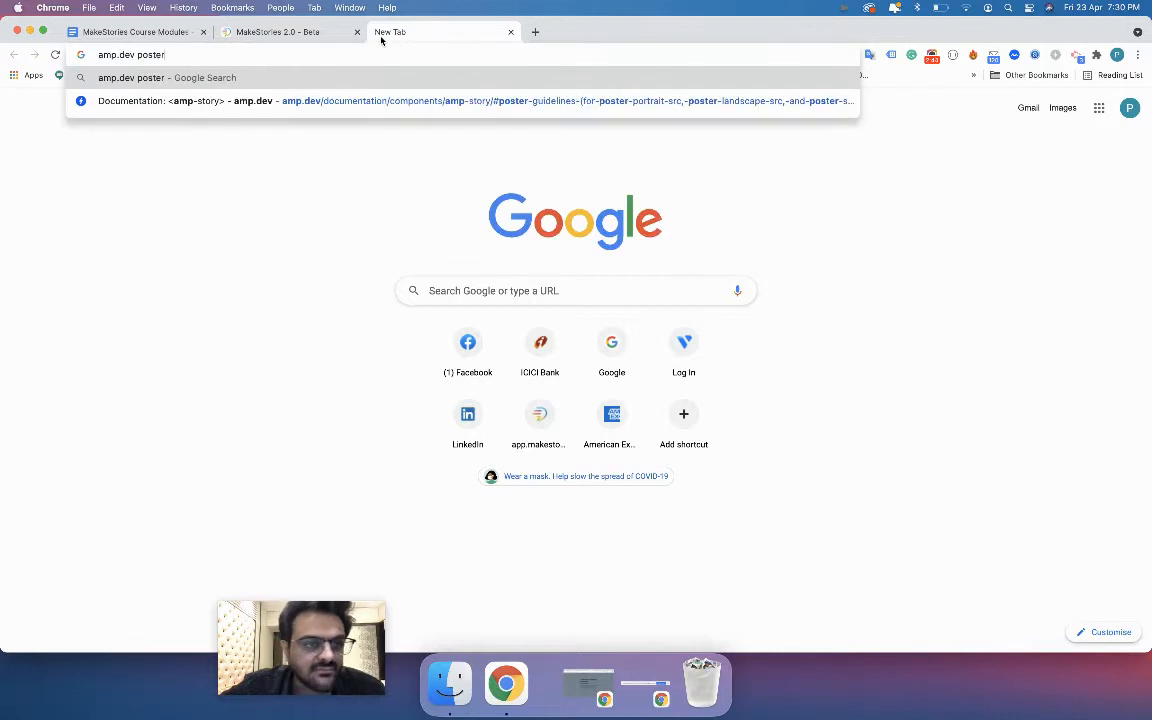
pyautogui.click(404, 97)
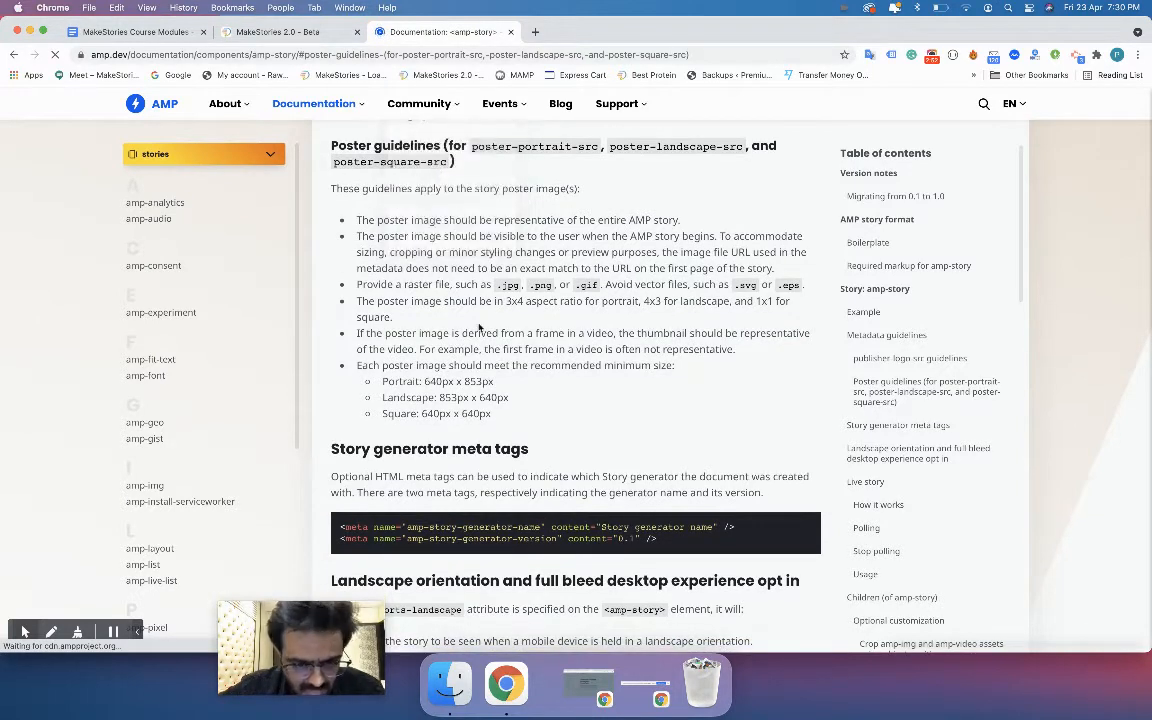
# Step: Examine the poster guidelines, highlighting the portrait aspect ratio and the recommended minimum sizes for each poster image
pyautogui.scroll(-5, 479, 327)
pyautogui.scroll(5, 516, 464)
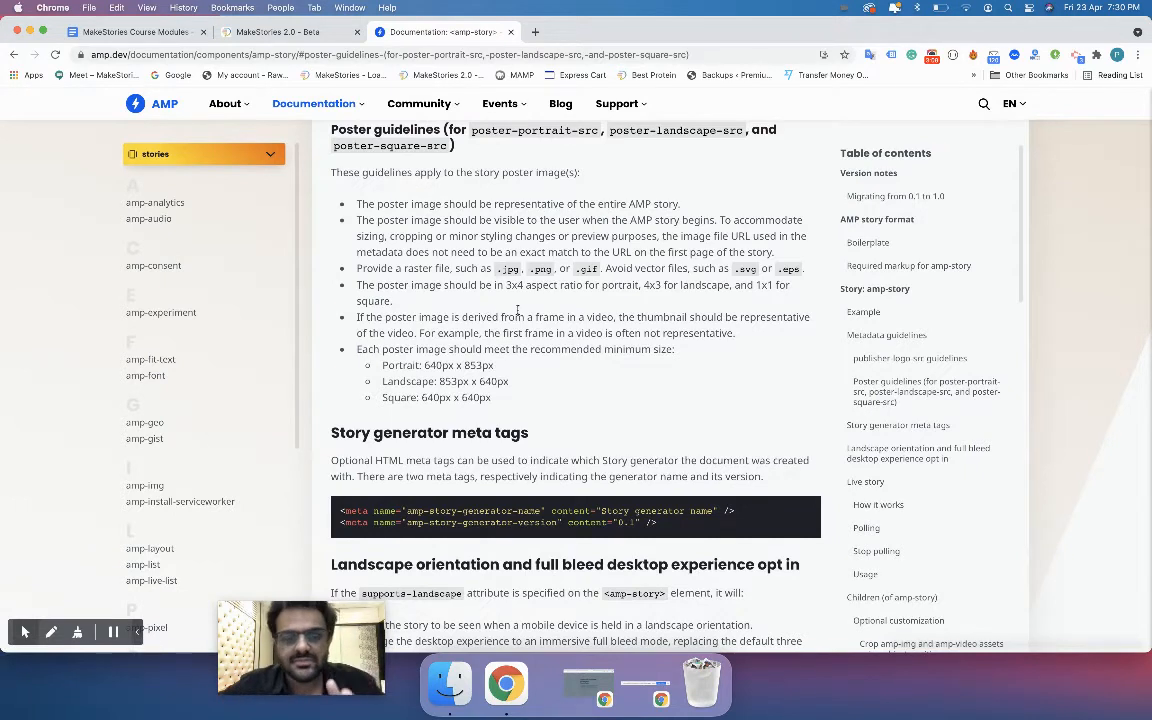
pyautogui.moveTo(507, 287); pyautogui.dragTo(521, 289)
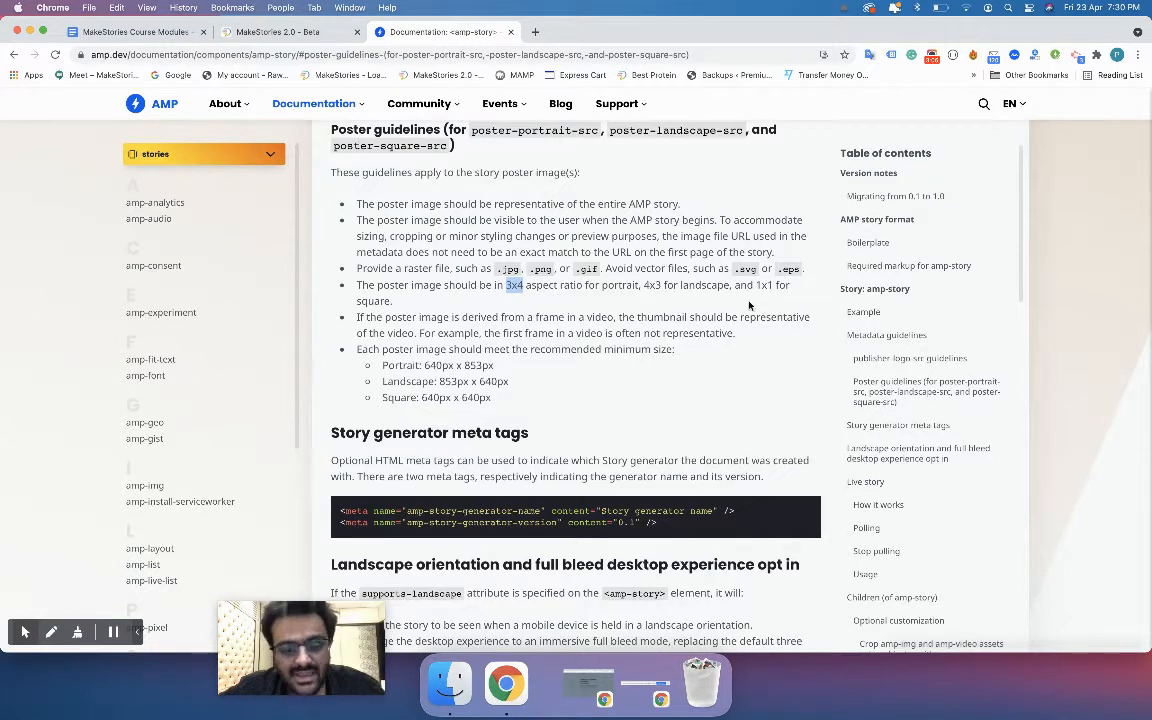
pyautogui.moveTo(345, 345); pyautogui.dragTo(484, 399)
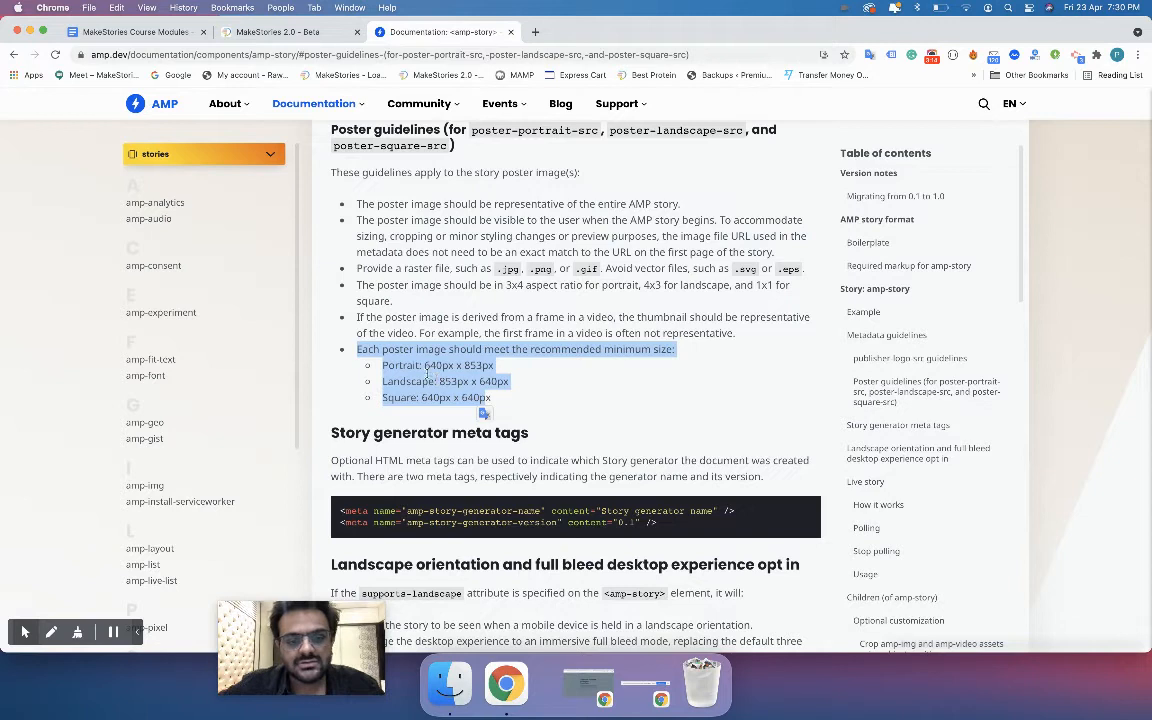
pyautogui.click(418, 364)
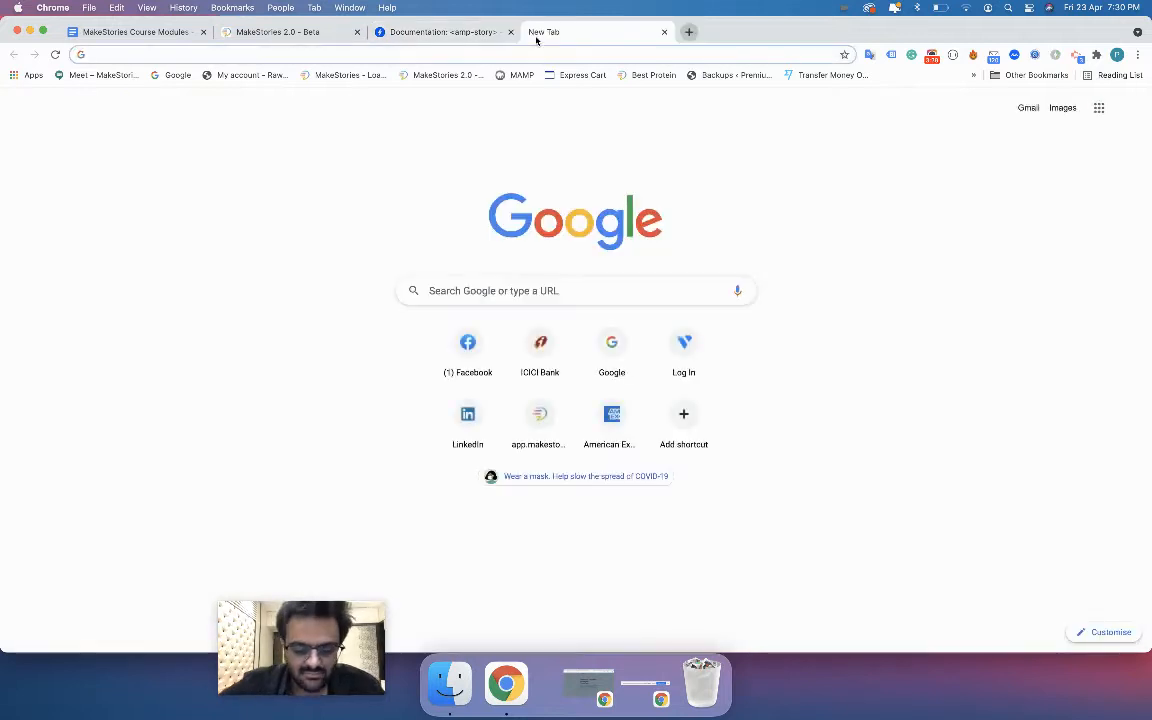
# Step: Search for "amp validator search console" in a new browser tab and open the AMP Test page
pyautogui.write('amp vali')
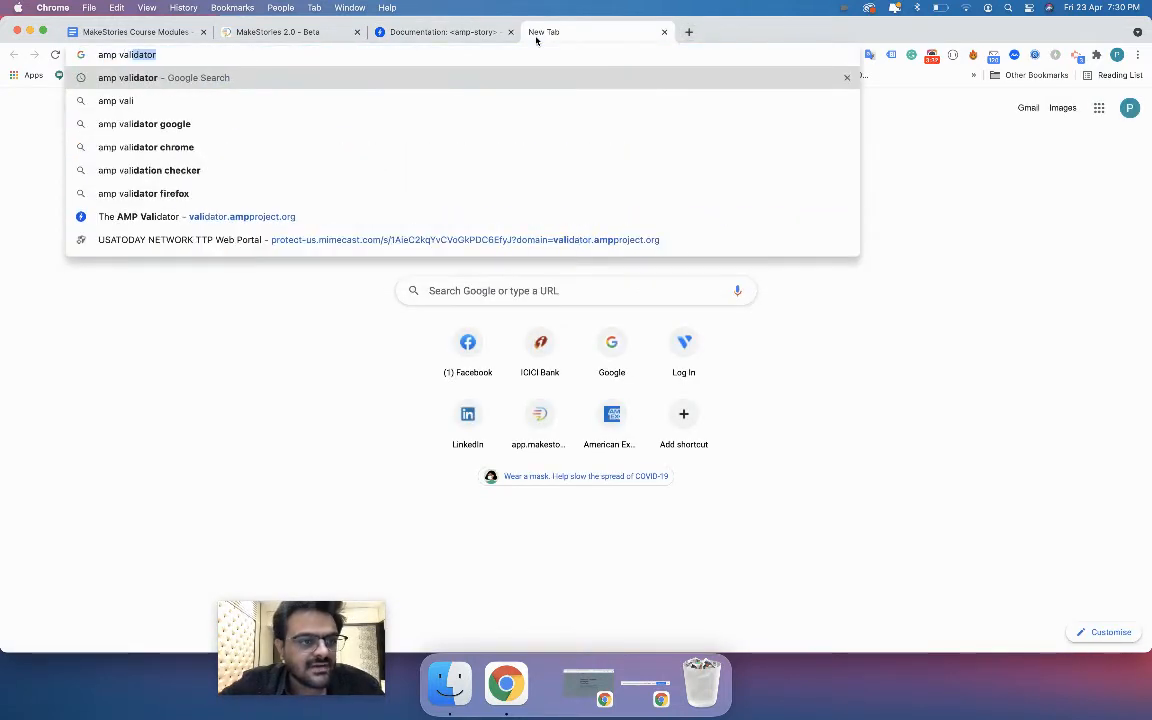
pyautogui.write('dator search conso')
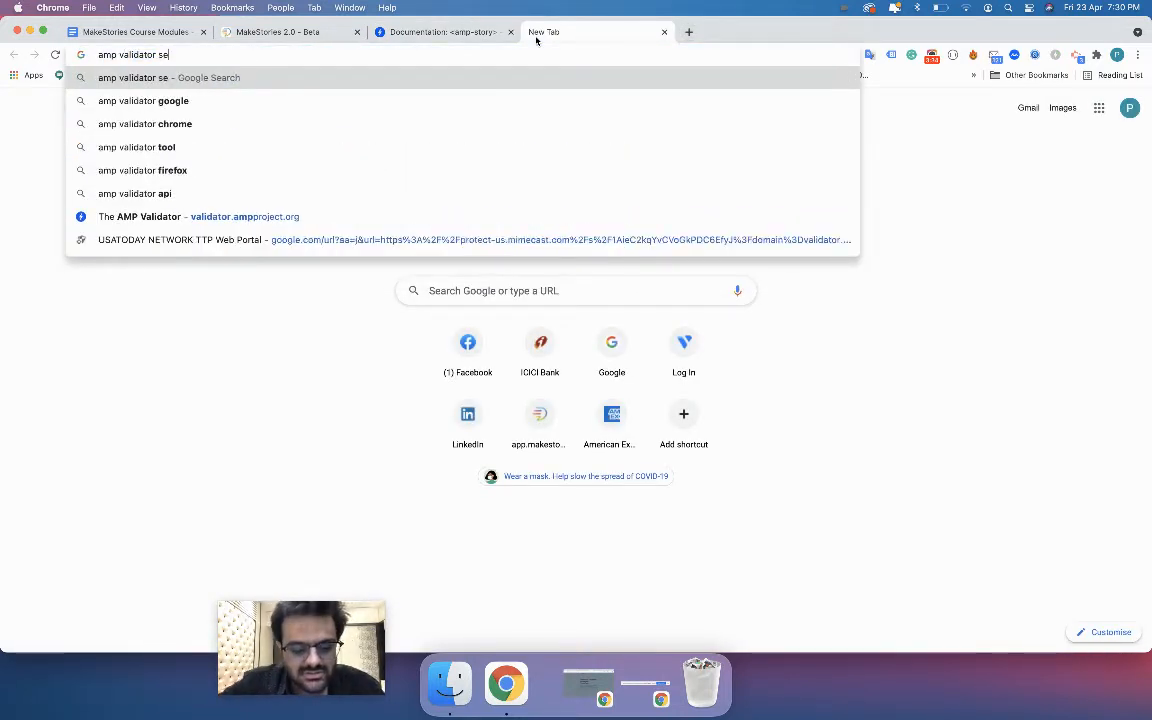
pyautogui.write('le')
pyautogui.press('Return')
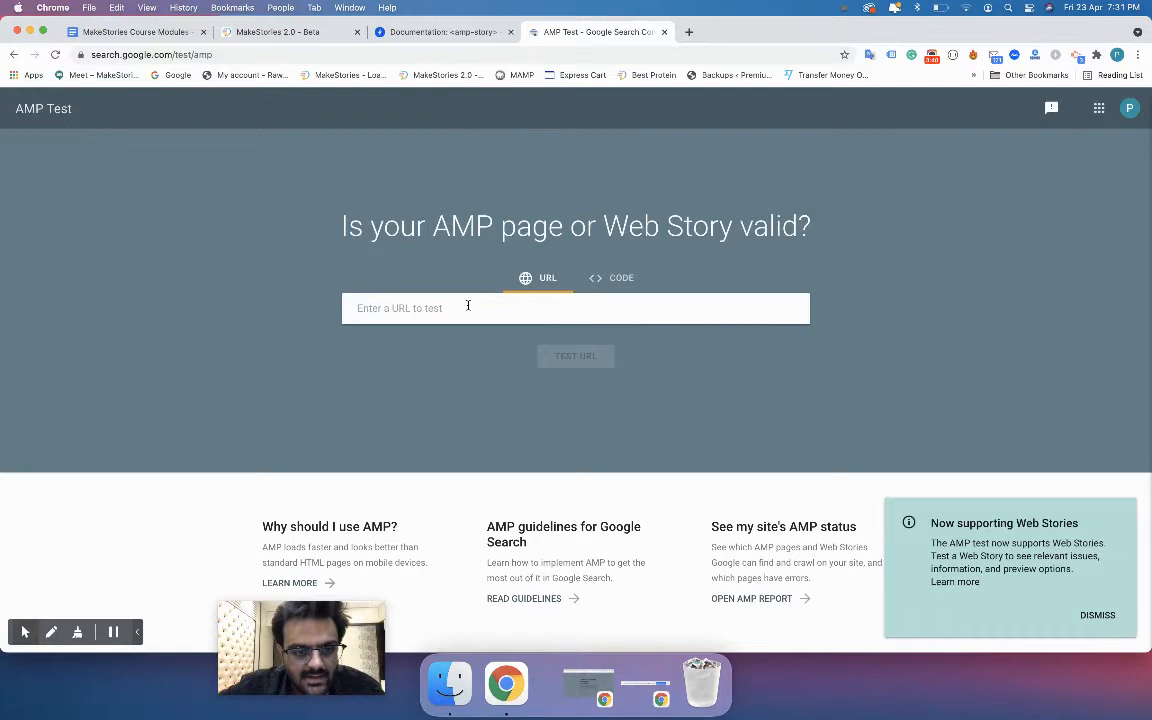
pyautogui.click(467, 307)
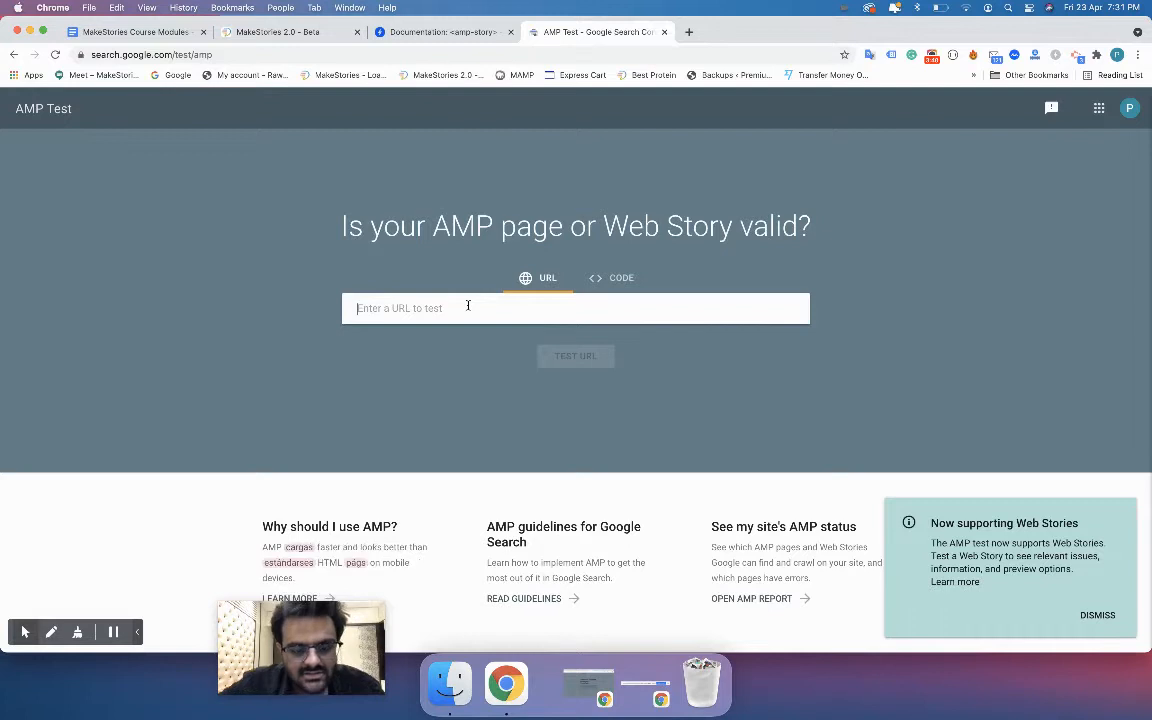
pyautogui.write('https://')
pyautogui.press('super+t')
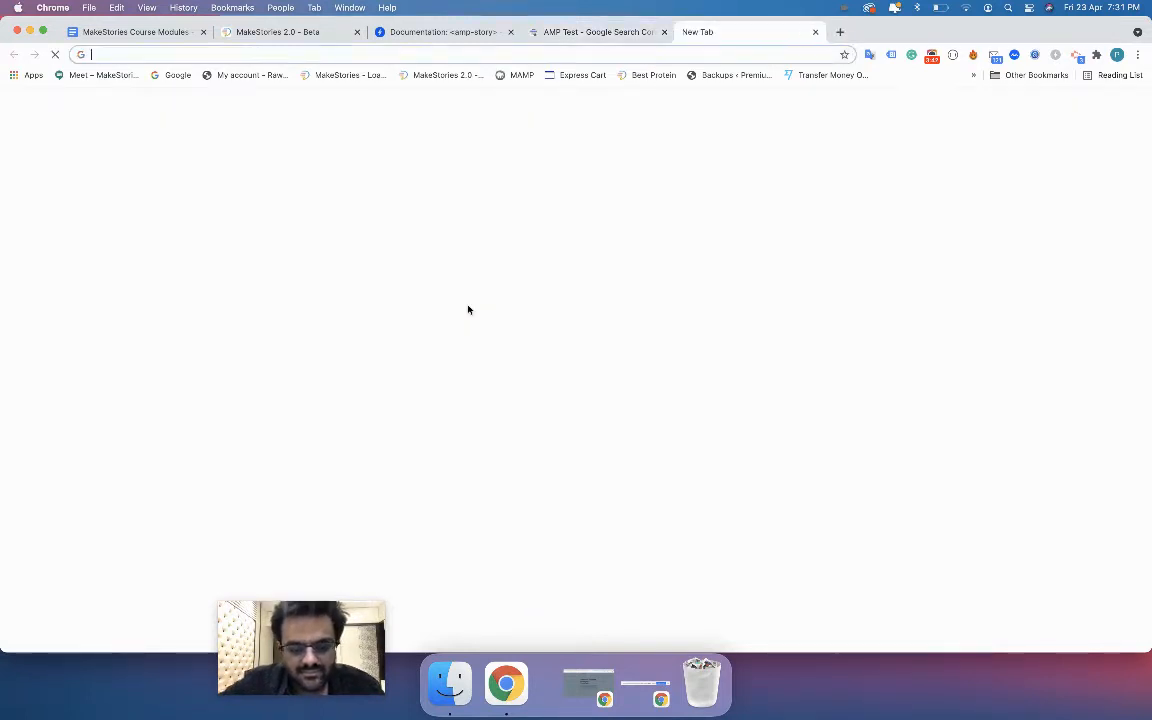
pyautogui.write('onl.st')
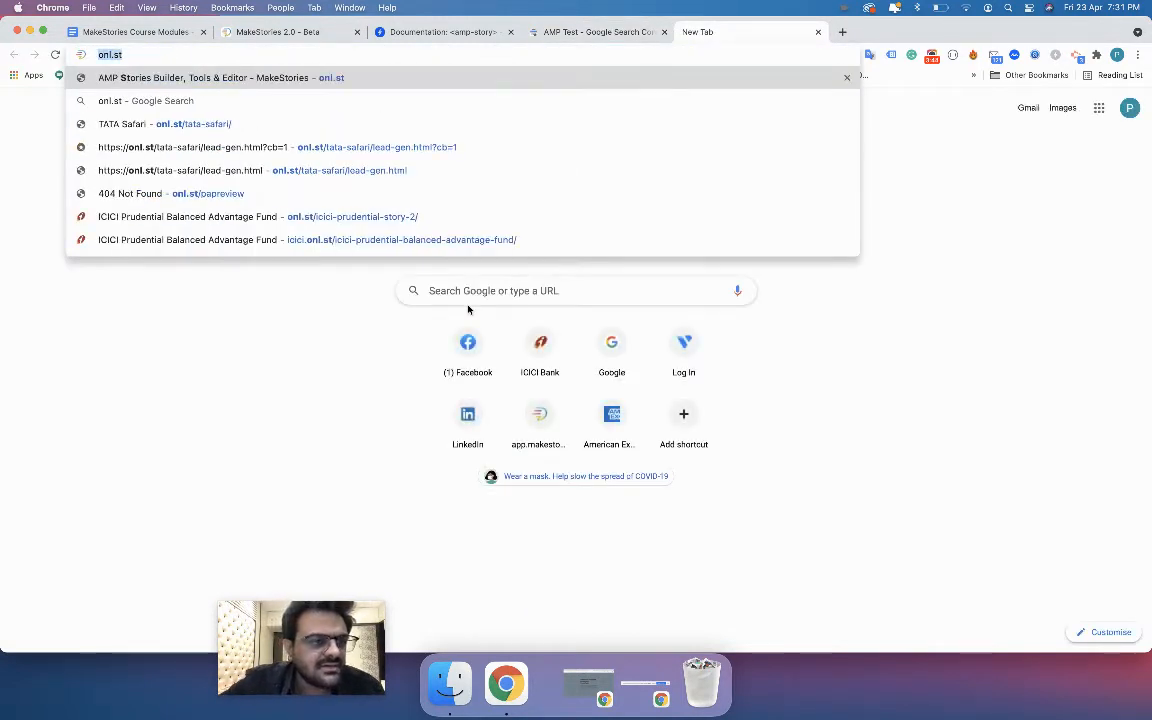
pyautogui.press('Down')
pyautogui.press('Down')
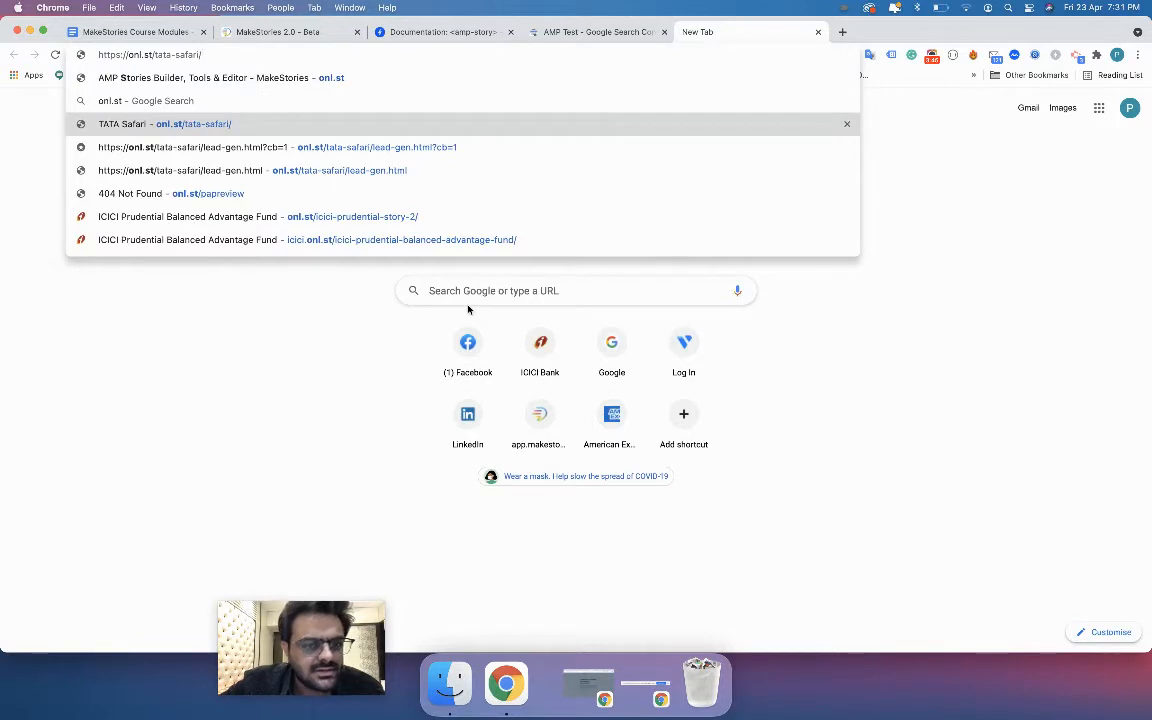
pyautogui.hotkey('alt', 'shift', 'Left')
pyautogui.hotkey('alt', 'shift', 'Left')
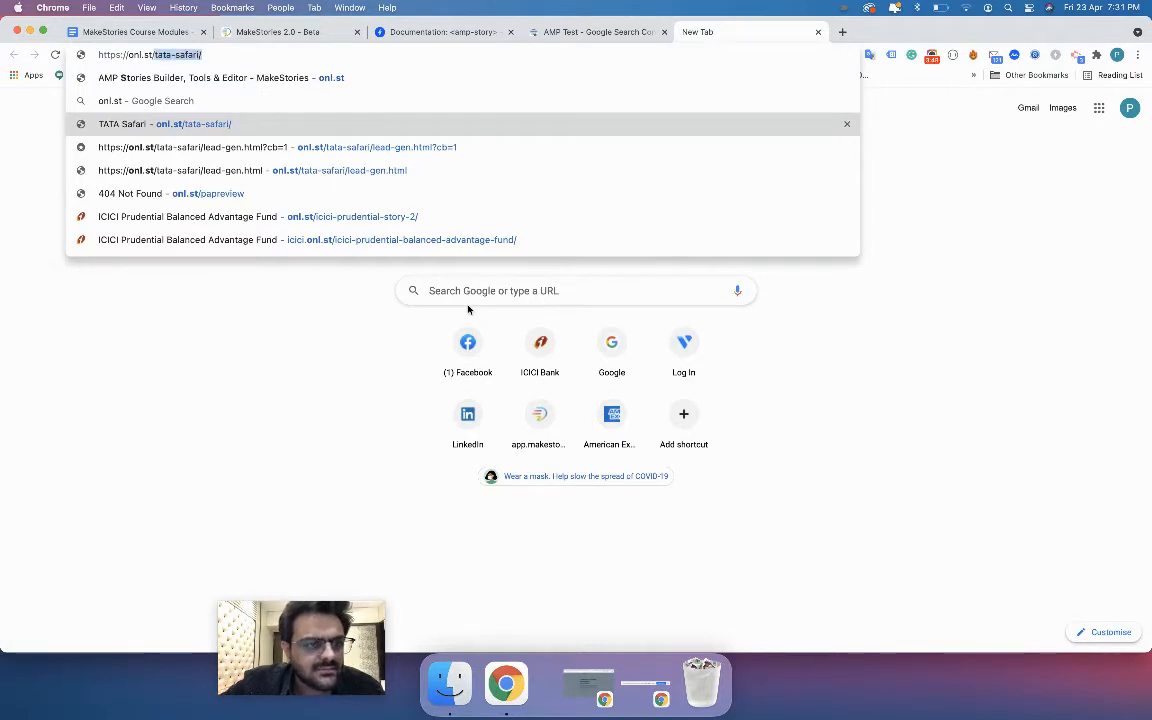
pyautogui.press('BackSpace')
pyautogui.write('things-')
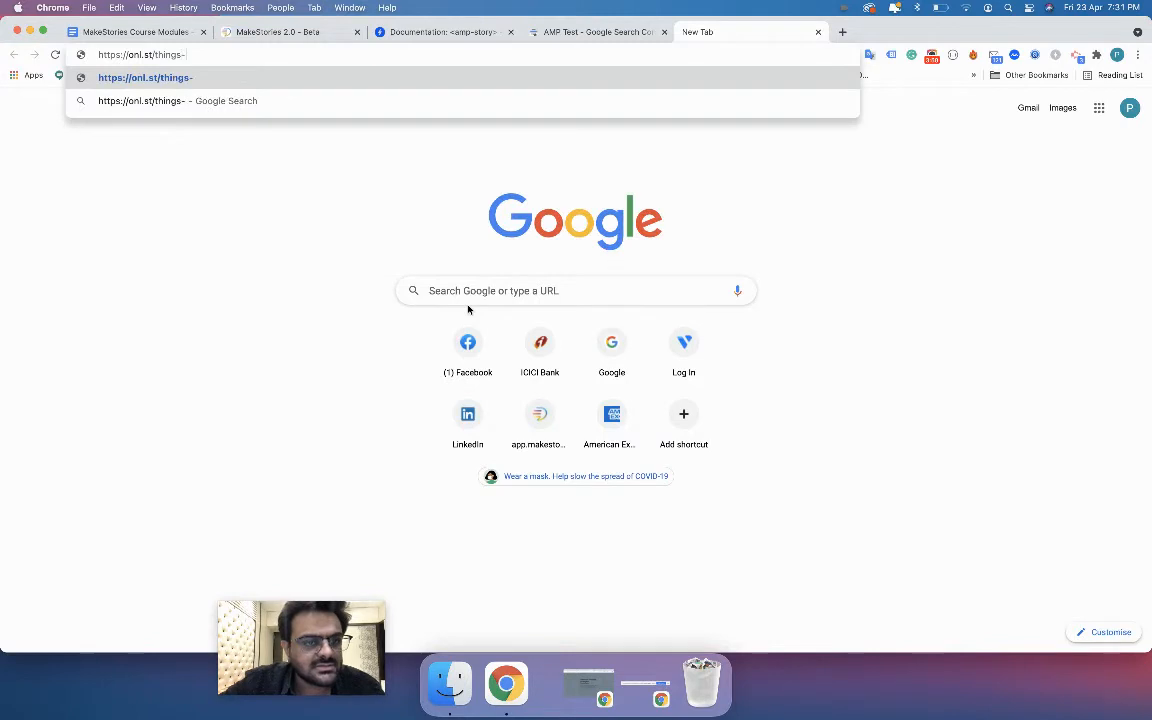
pyautogui.write('to-do-in')
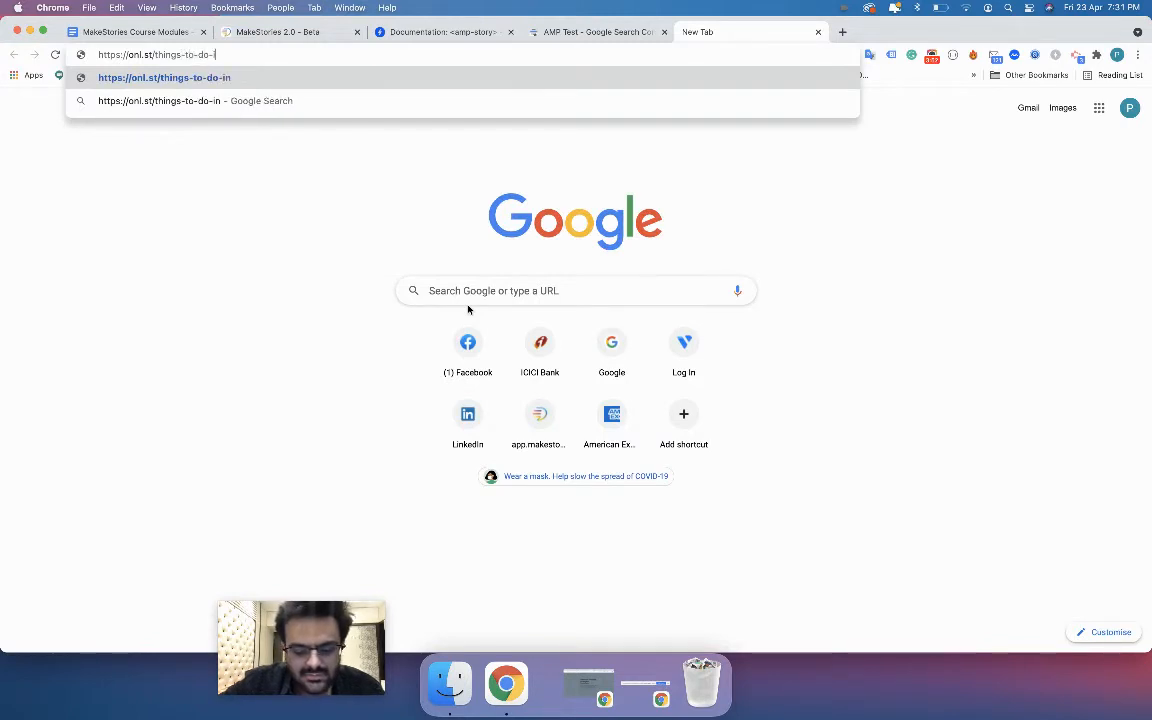
pyautogui.write('-san-franci')
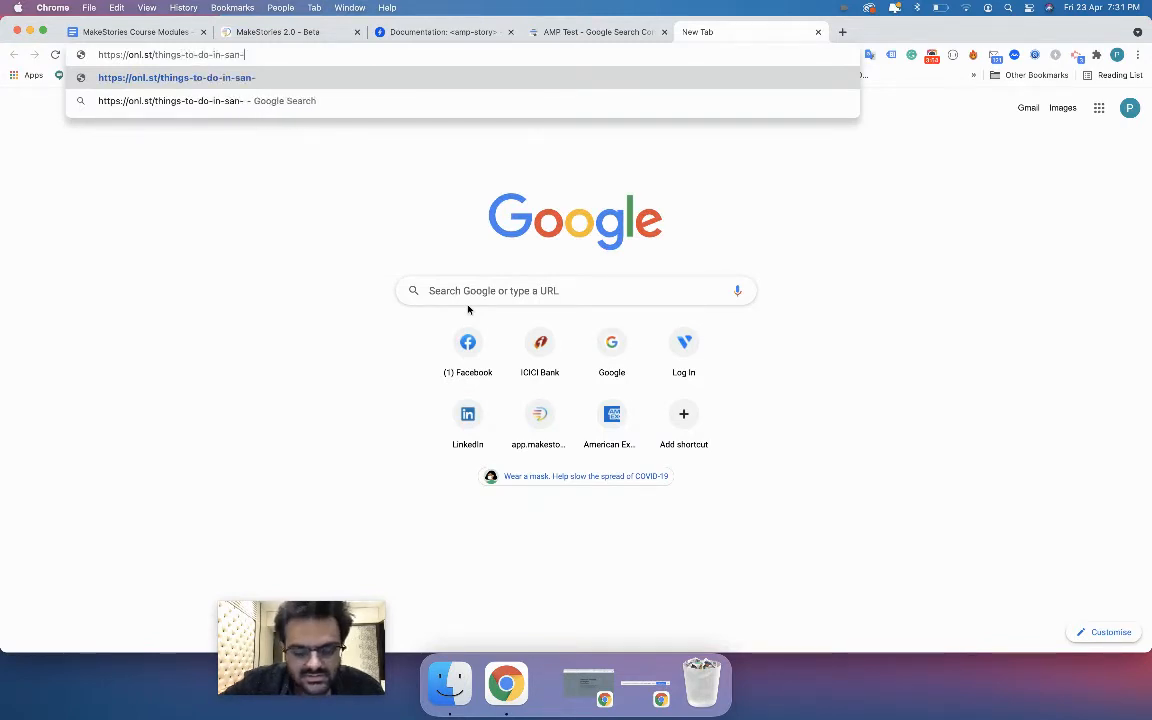
pyautogui.write('sco/')
pyautogui.press('Return')
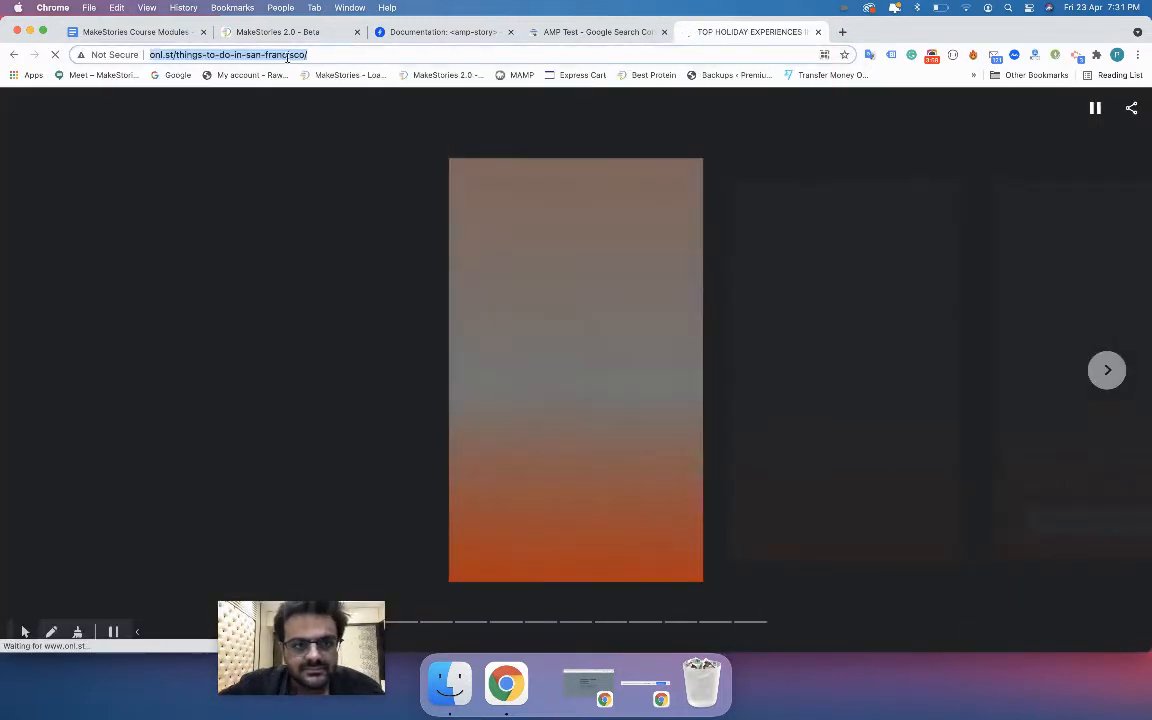
# Step: Reload the San Francisco story through its https address and copy the full URL
pyautogui.click(288, 56)
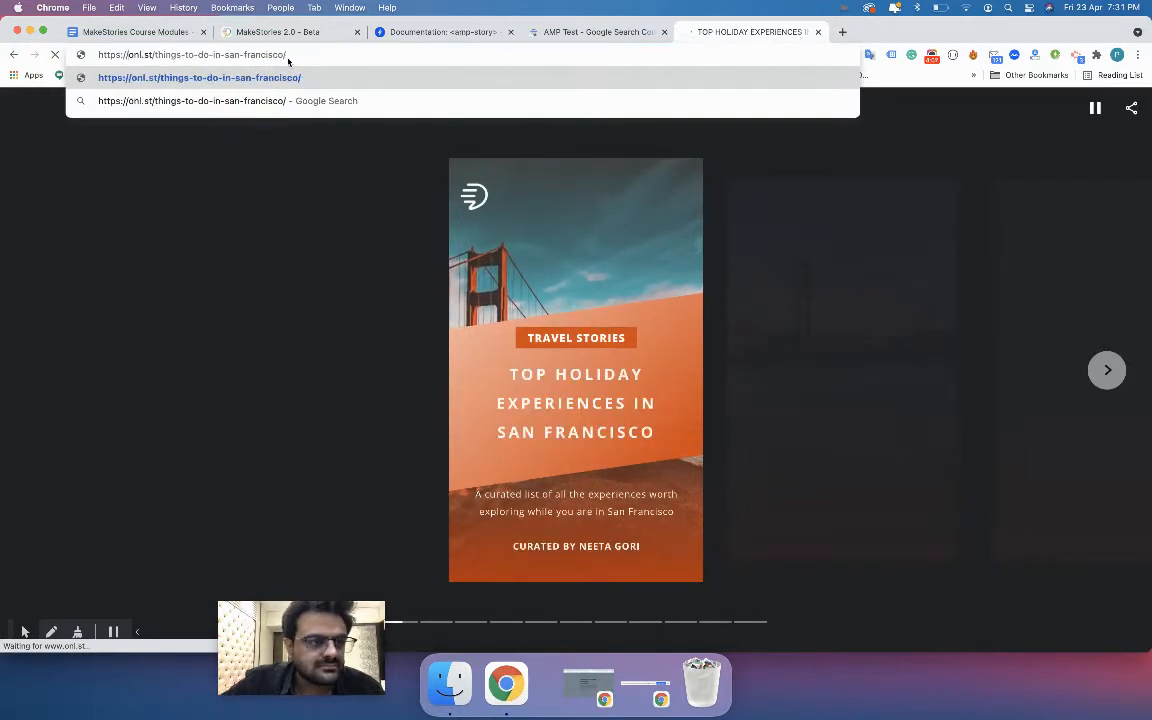
pyautogui.press('Return')
pyautogui.click(288, 56)
pyautogui.press('super+c')
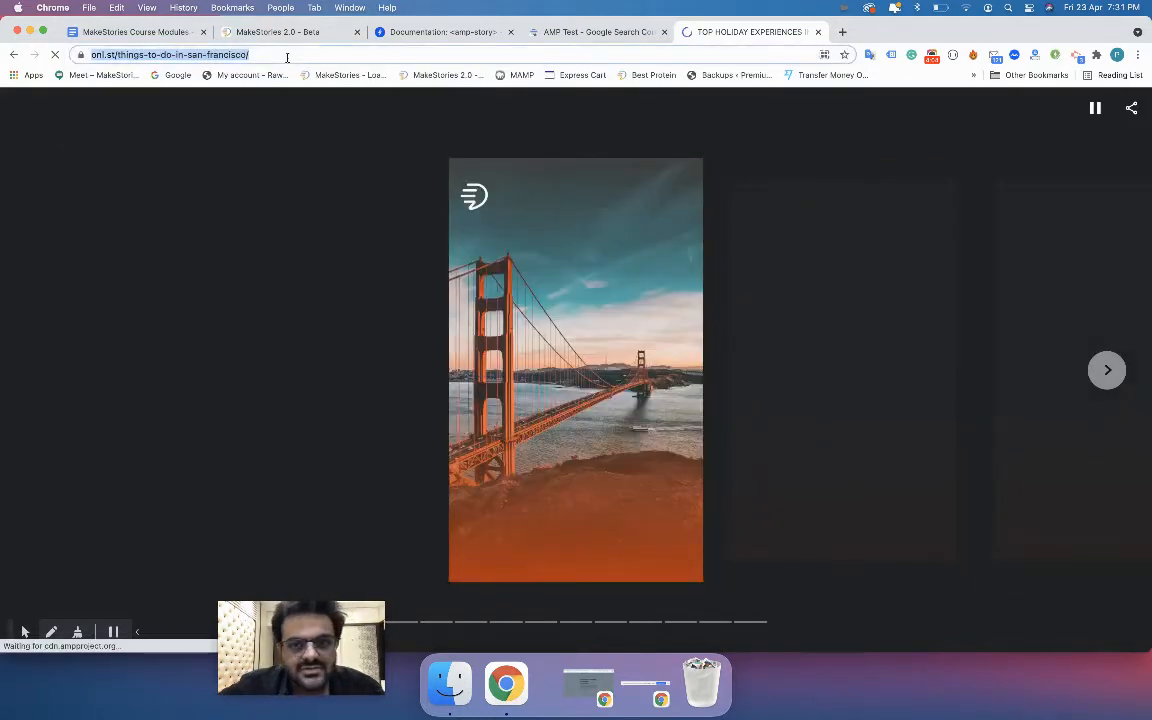
# Step: Close the story tab, run the AMP Test on the copied San Francisco story URL, and dismiss the Web Stories notice
pyautogui.press('super+w')
pyautogui.tripleClick(401, 308)
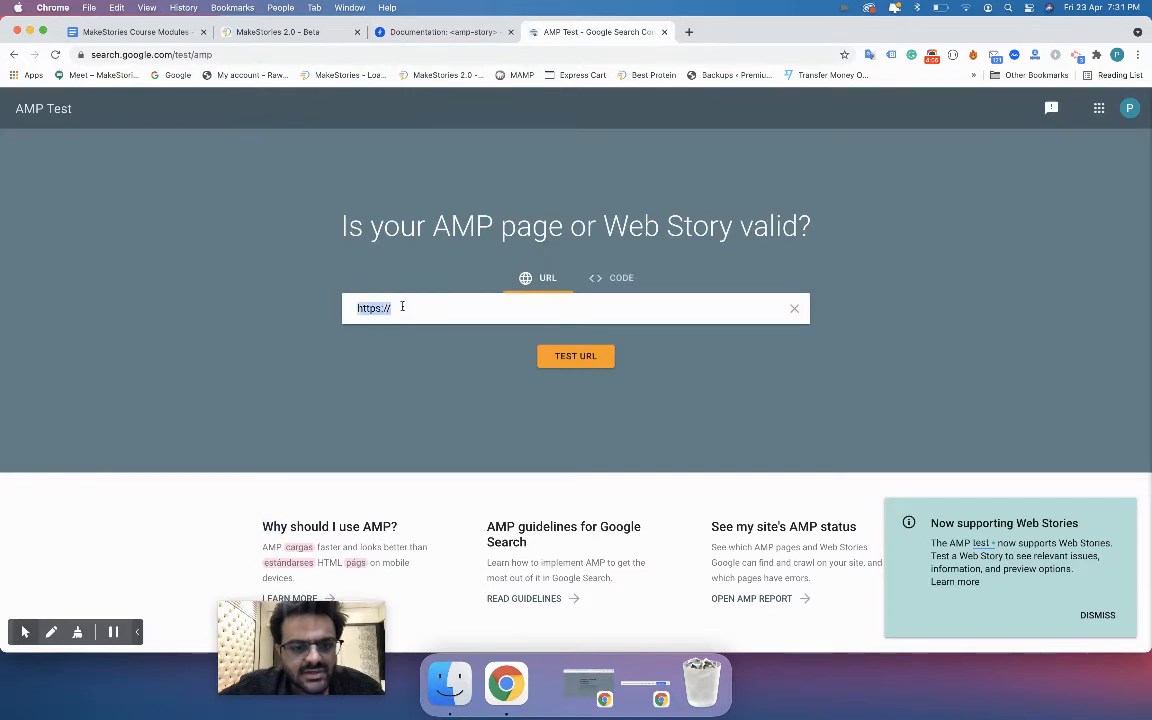
pyautogui.press('super+v')
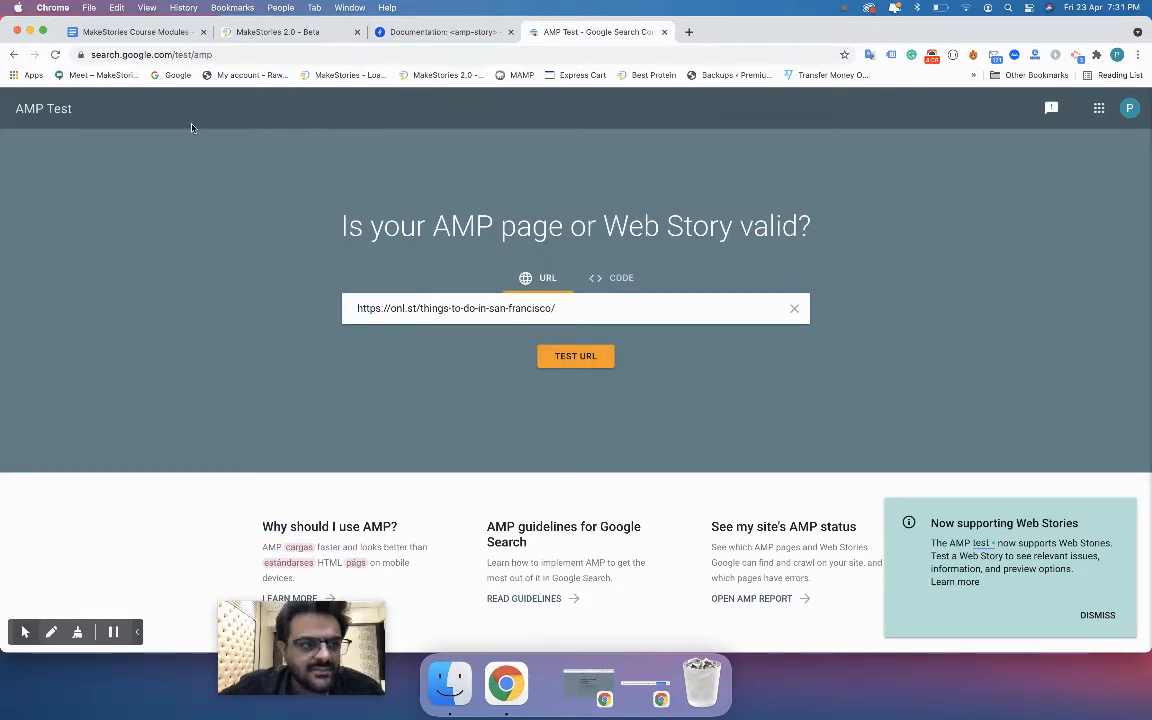
pyautogui.press('Return')
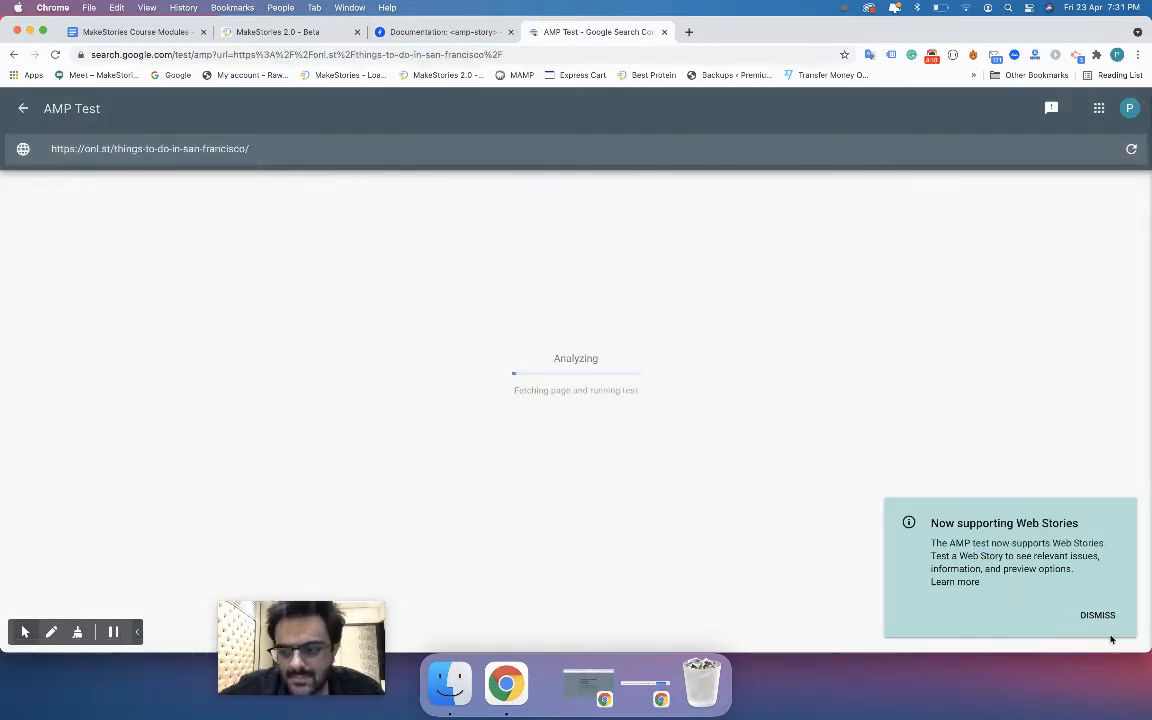
pyautogui.click(1096, 615)
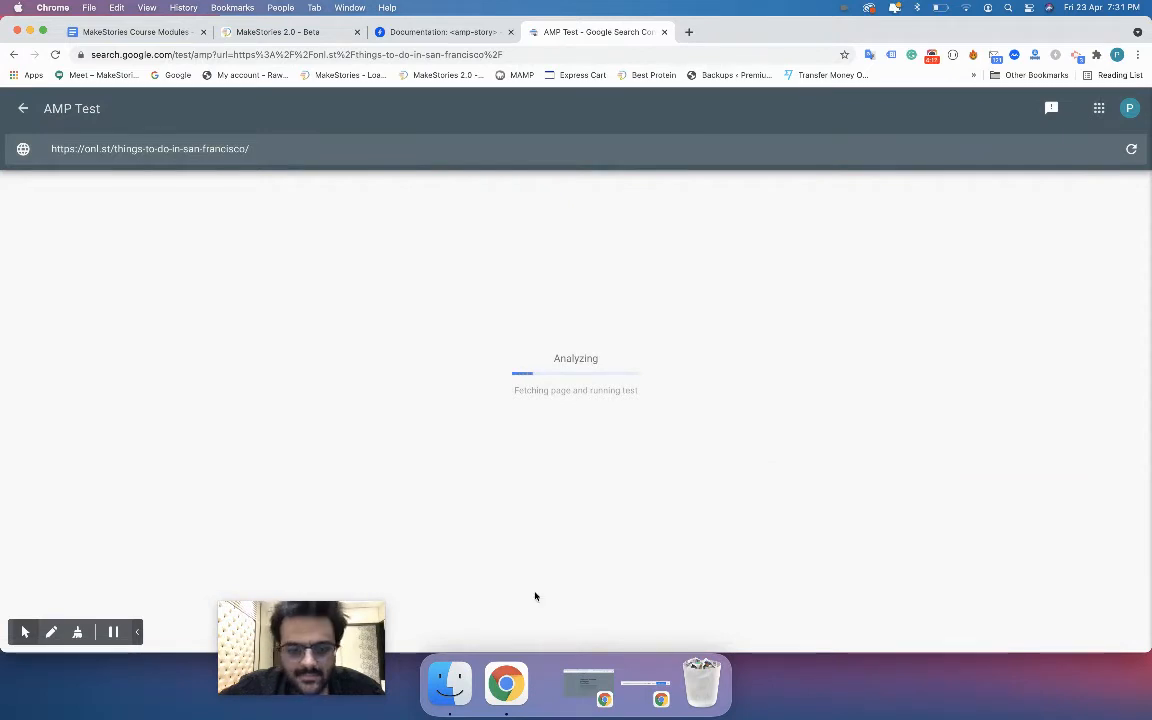
pyautogui.moveTo(254, 661); pyautogui.dragTo(245, 666)
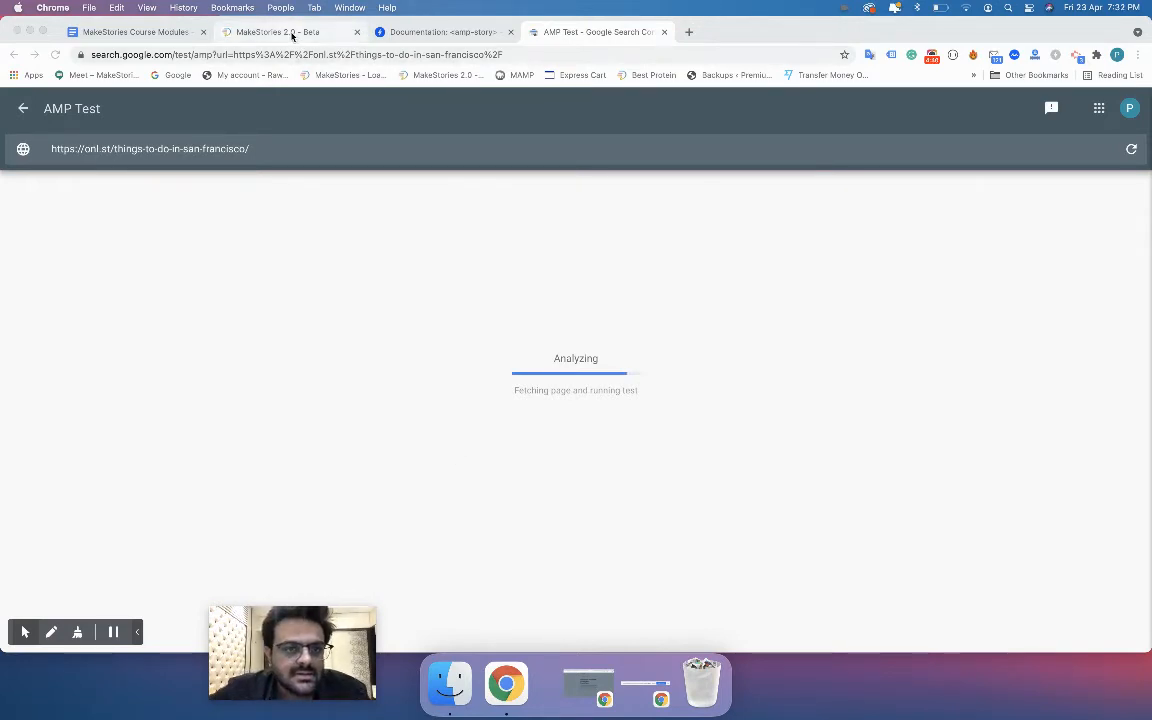
# Step: Return to the MakeStories publisher details, start the poster setup, and search the free images for "new york"
pyautogui.click(291, 34)
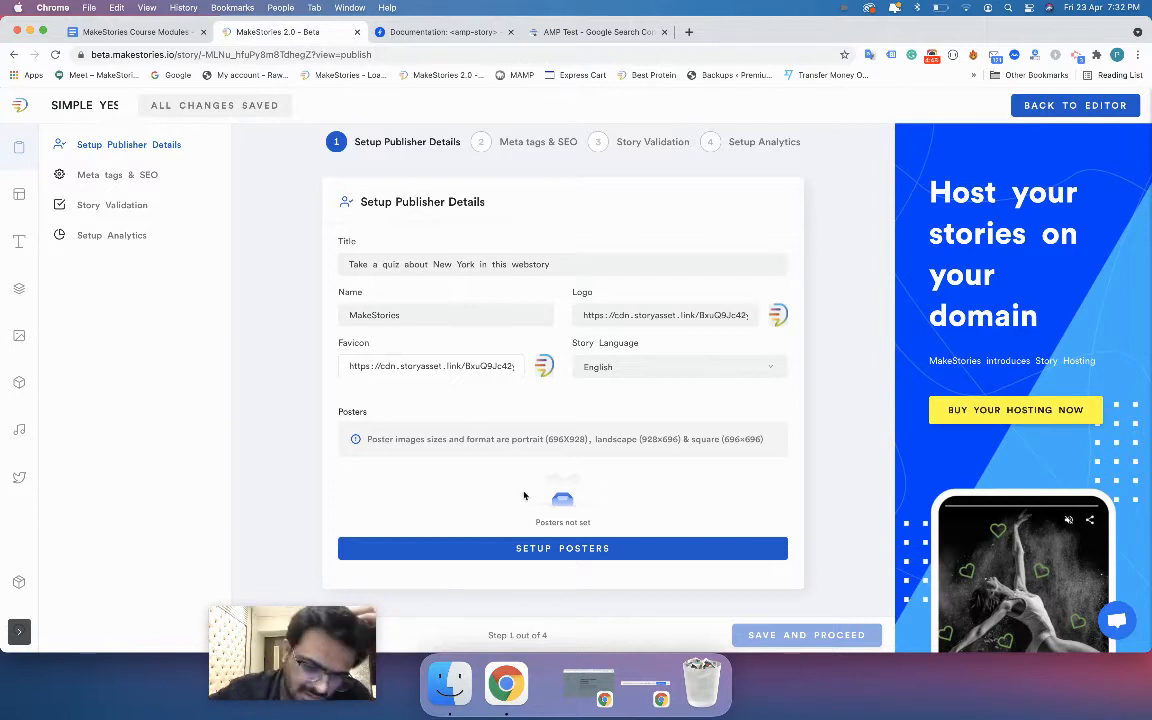
pyautogui.click(532, 548)
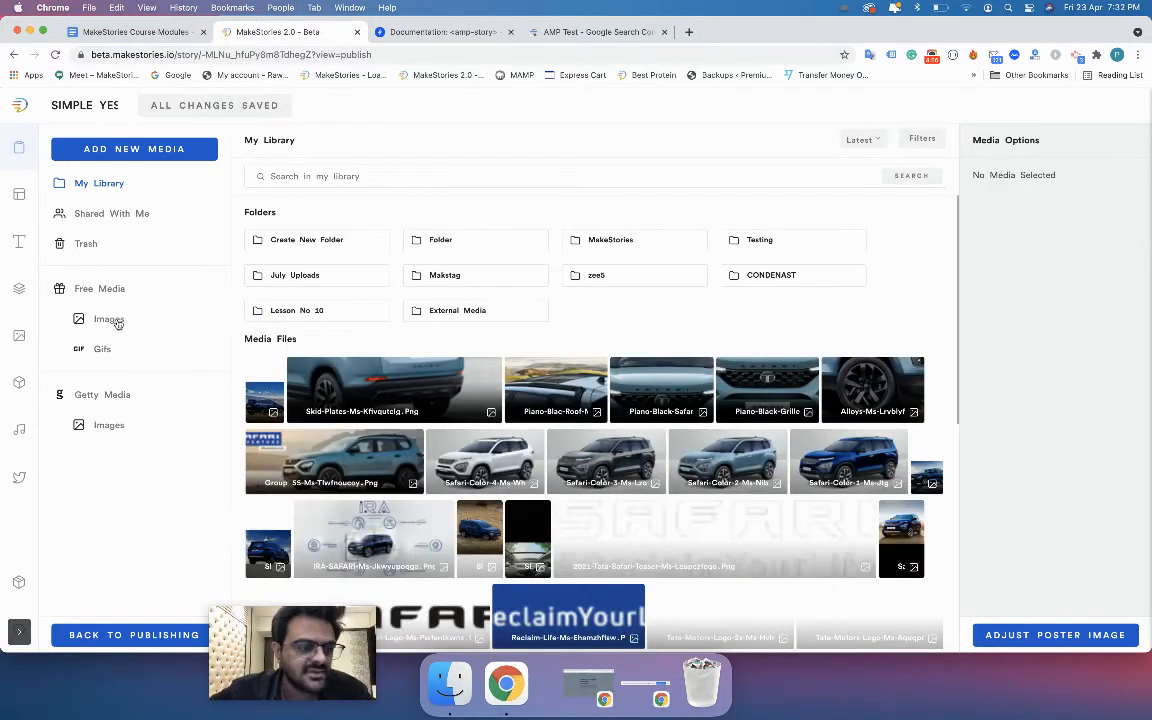
pyautogui.click(105, 321)
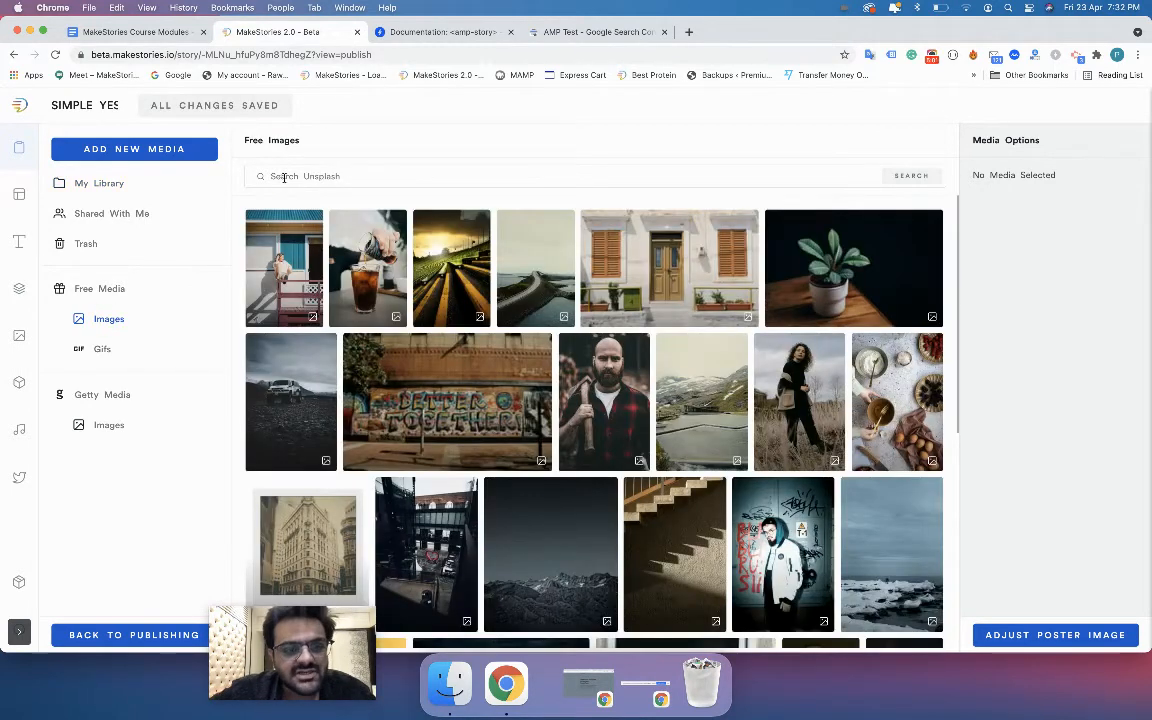
pyautogui.click(284, 177)
pyautogui.write('new y')
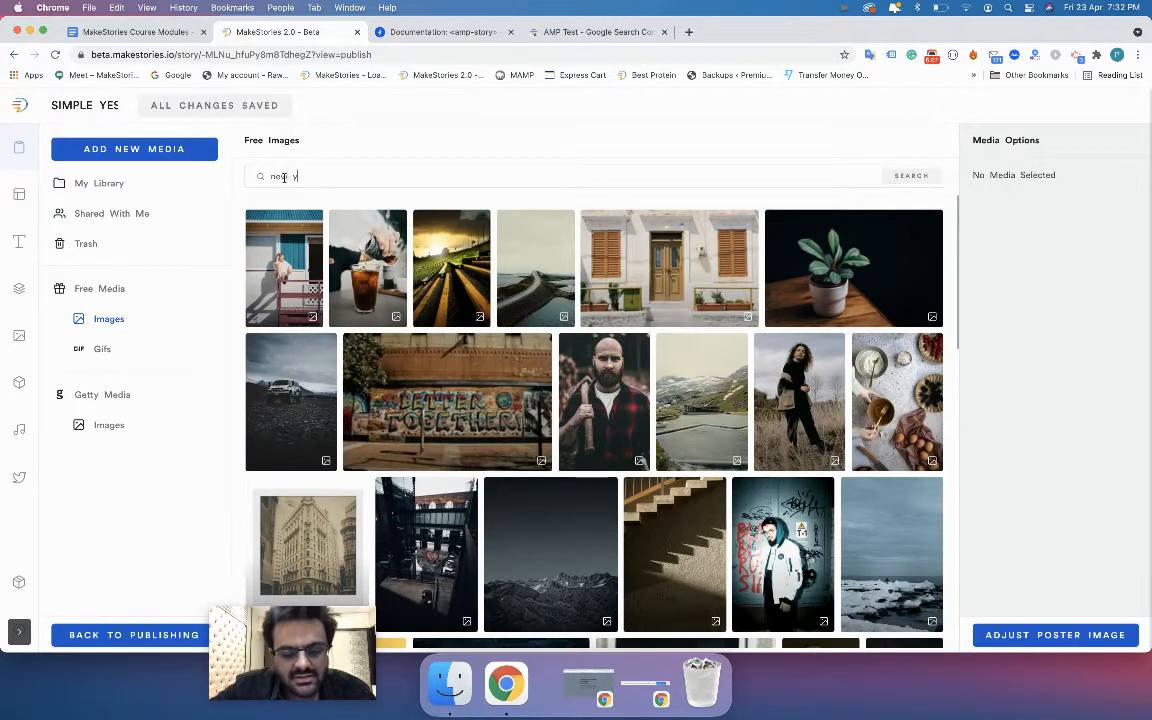
pyautogui.write('ork')
pyautogui.press('Return')
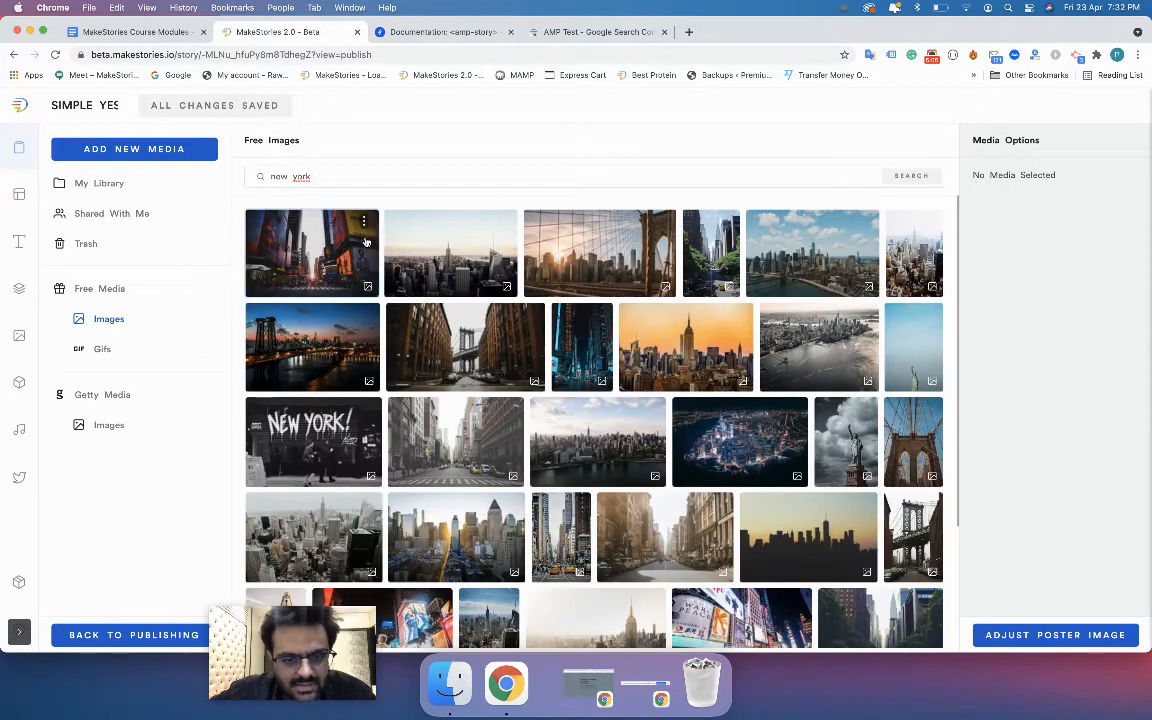
# Step: Choose the photo of a sunlit avenue between New York skyscrapers as the poster image and open it for adjustment
pyautogui.scroll(-1, 430, 478)
pyautogui.click(476, 478)
pyautogui.click(1030, 637)
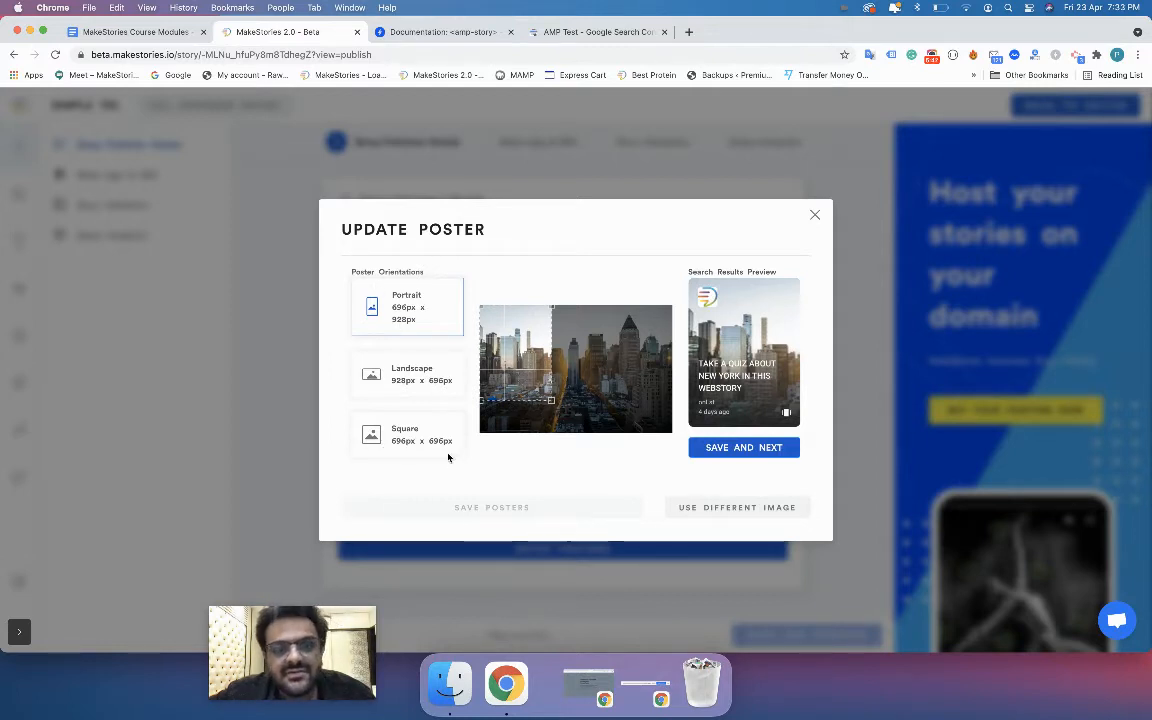
# Step: Review the 3x4 portrait aspect ratio in the AMP poster guidelines, highlighting it, and return to the MakeStories poster crop
pyautogui.click(443, 36)
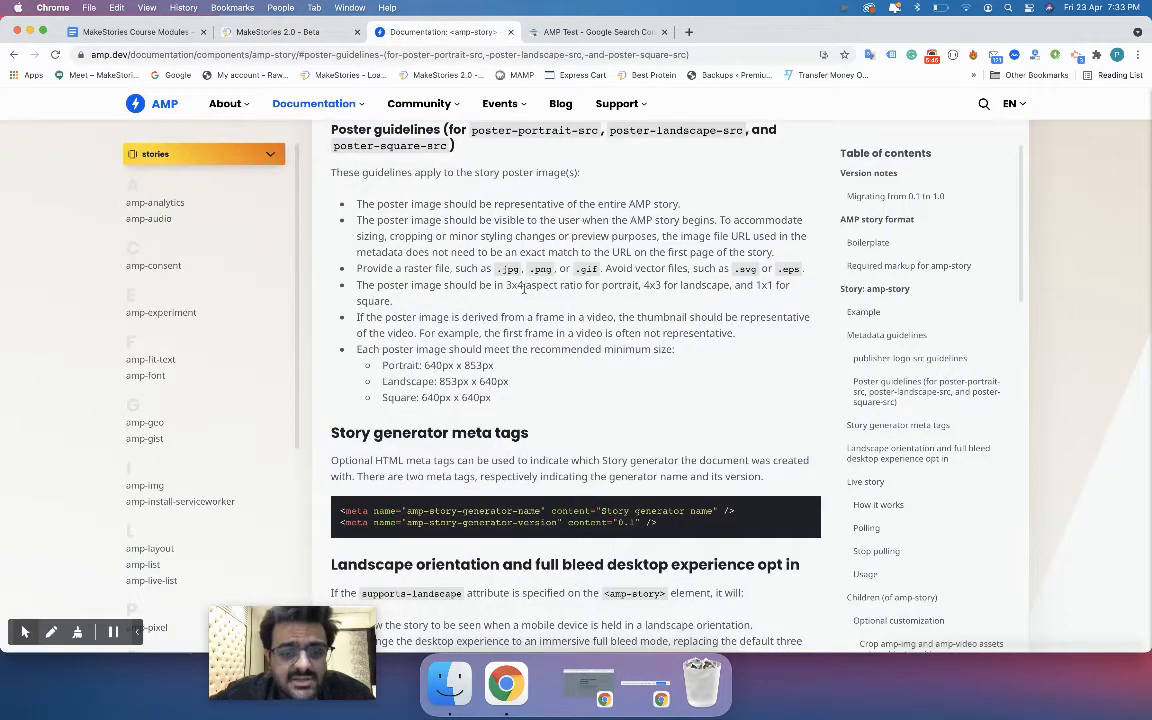
pyautogui.moveTo(514, 288); pyautogui.dragTo(521, 289)
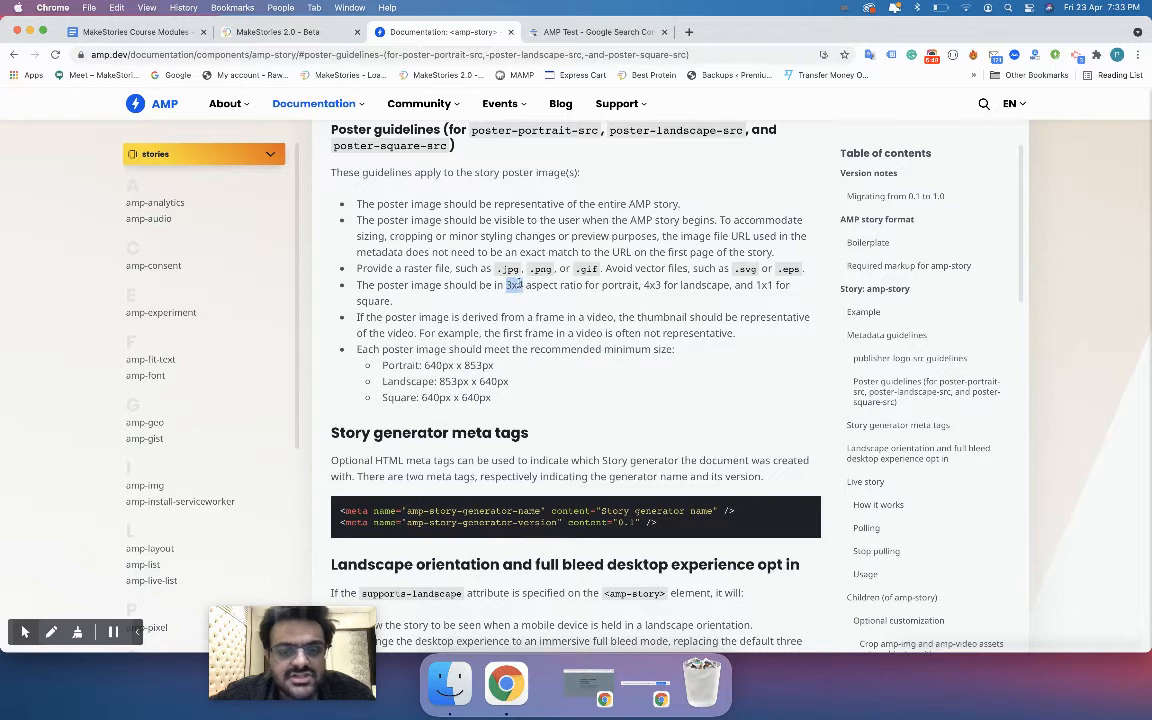
pyautogui.click(316, 33)
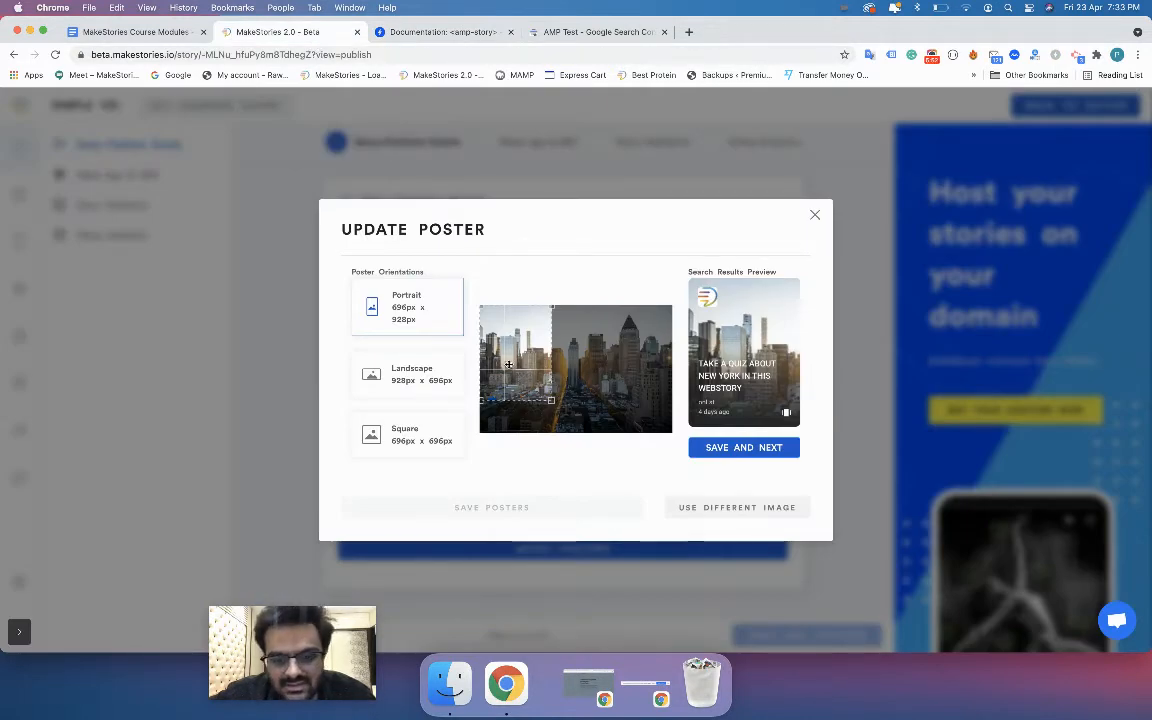
# Step: Crop the portrait poster at full image height around the central avenue, enlarge and centre the landscape crop, and save both
pyautogui.moveTo(509, 365); pyautogui.dragTo(596, 432)
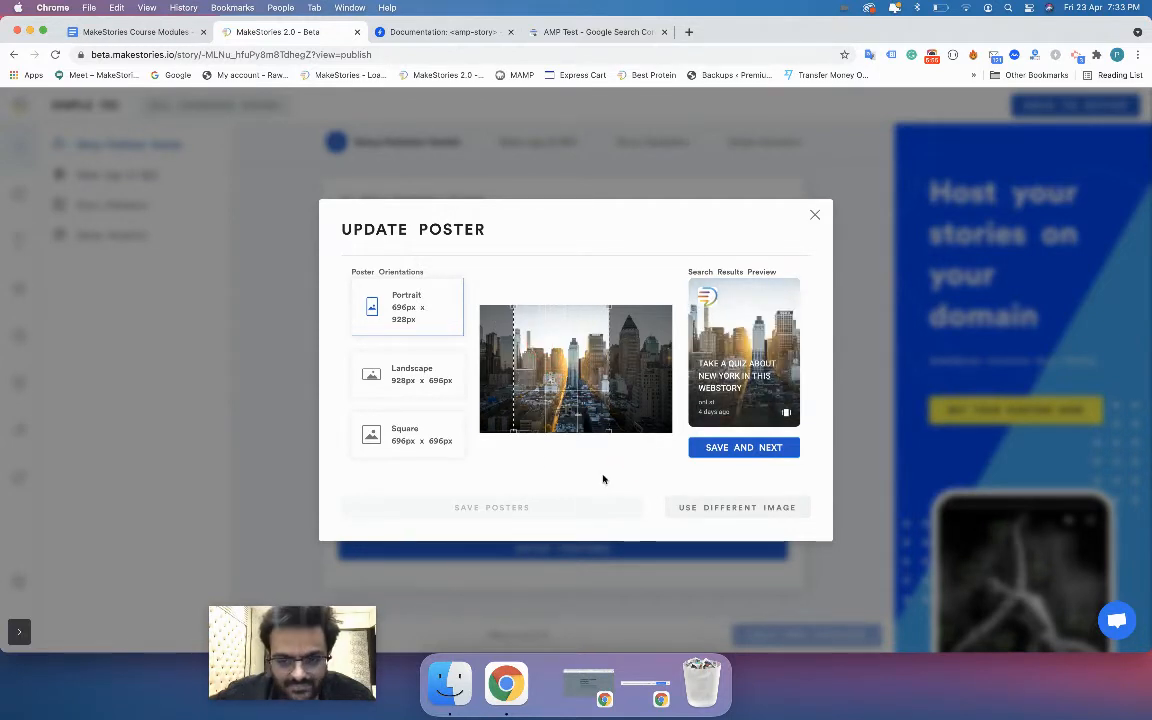
pyautogui.moveTo(559, 381); pyautogui.dragTo(581, 395)
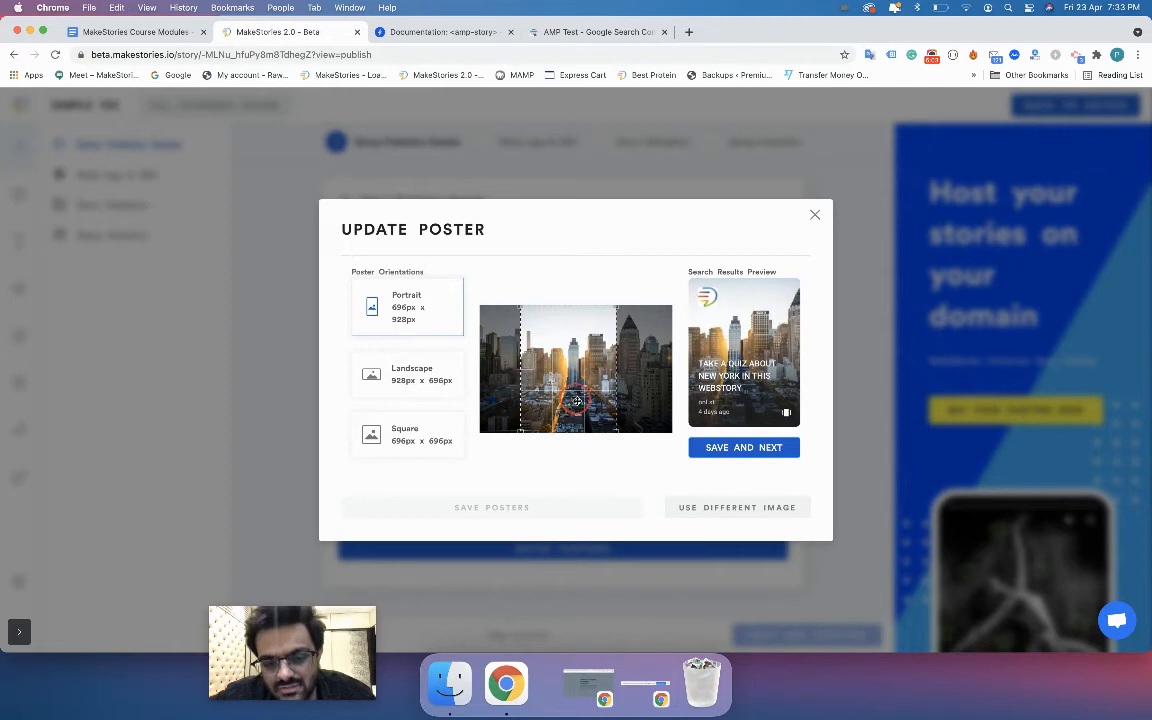
pyautogui.click(706, 450)
pyautogui.moveTo(578, 378); pyautogui.dragTo(660, 450)
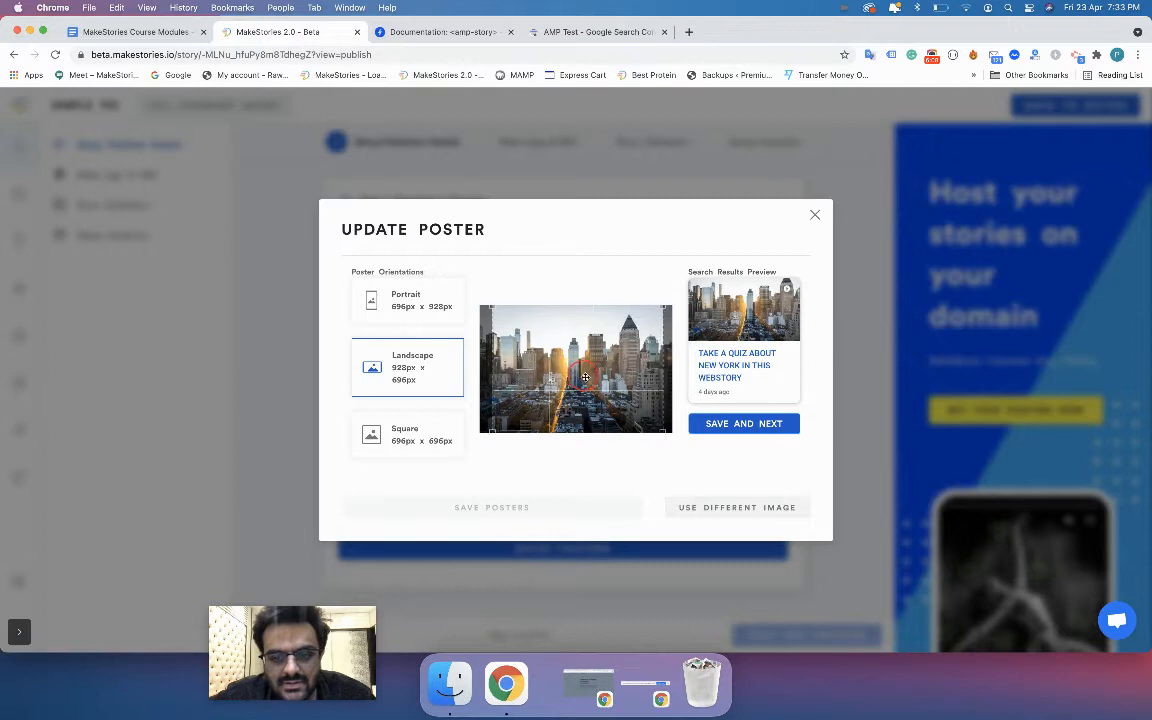
pyautogui.click(714, 432)
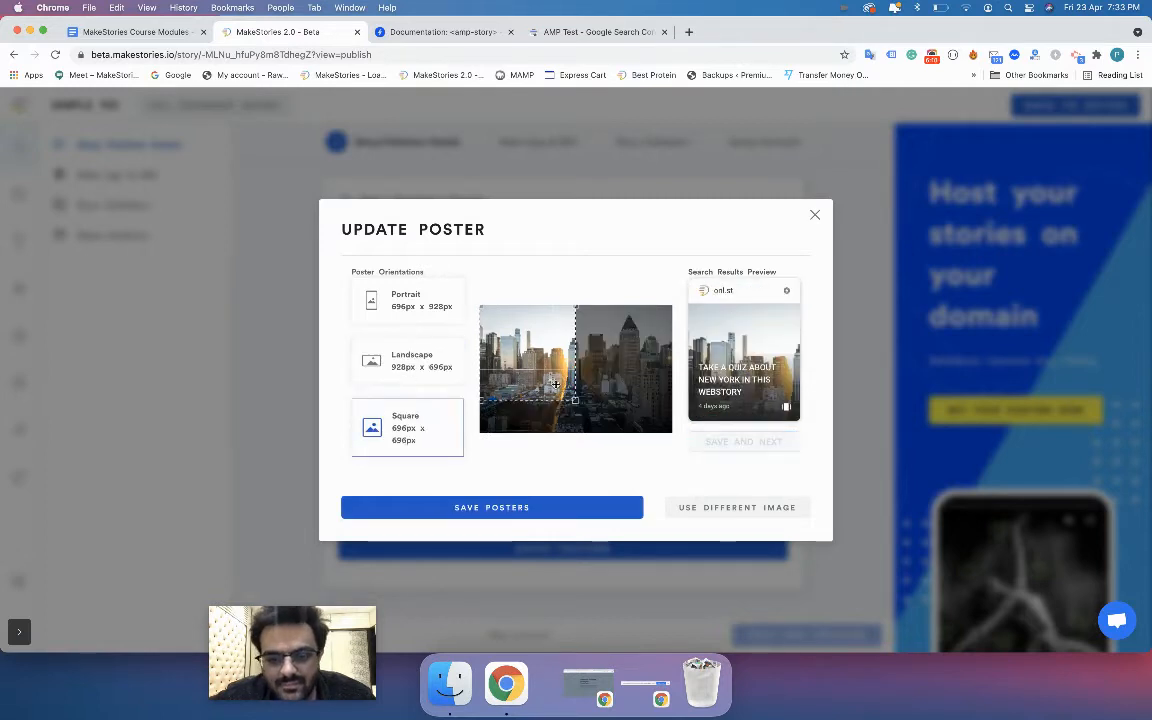
# Step: Centre the square crop at full image height on the avenue, save the posters, and close the poster editor
pyautogui.moveTo(534, 370); pyautogui.dragTo(567, 371)
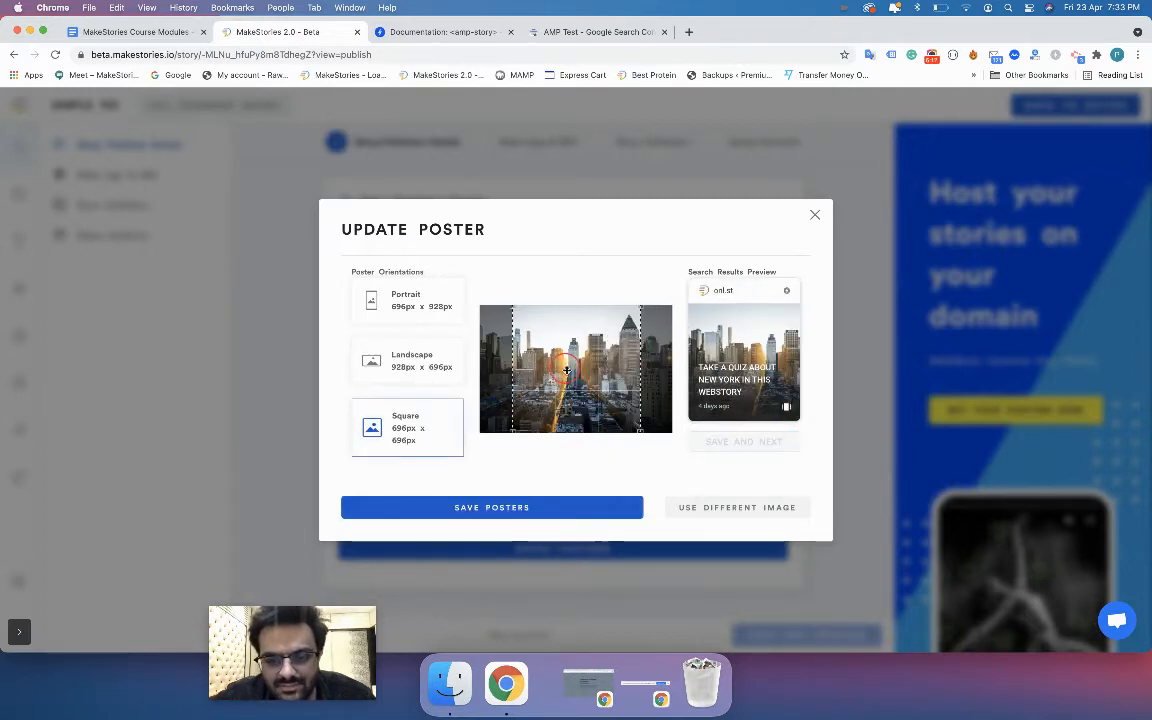
pyautogui.click(534, 508)
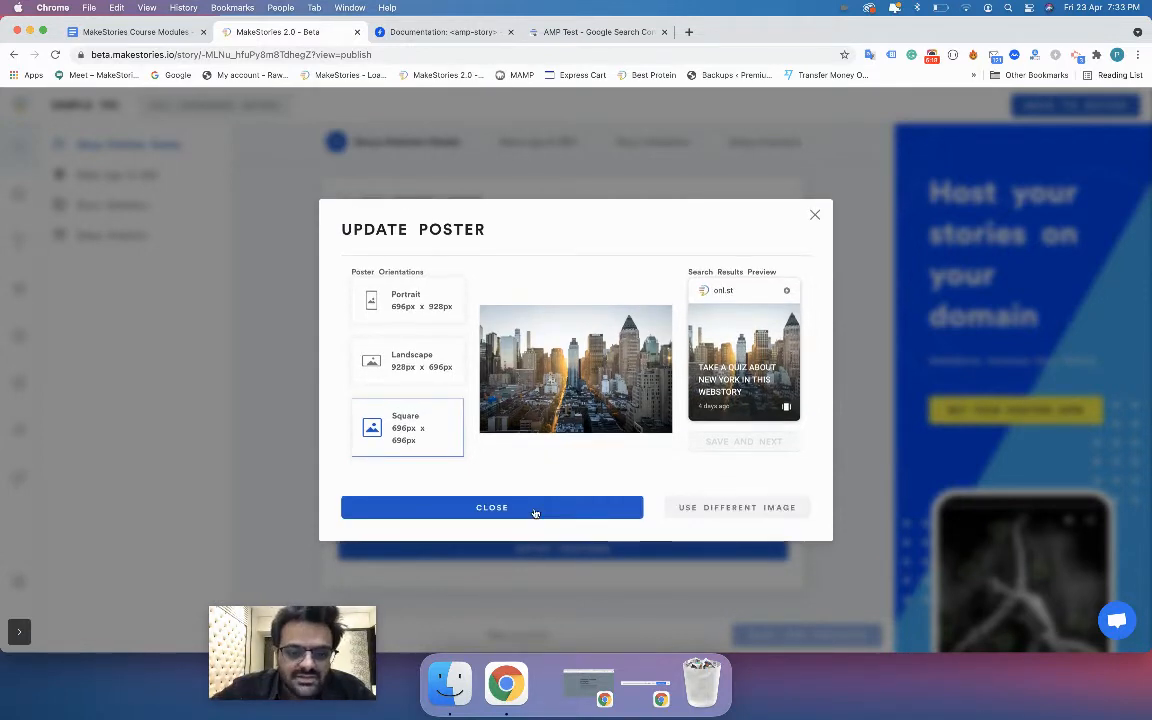
pyautogui.click(535, 509)
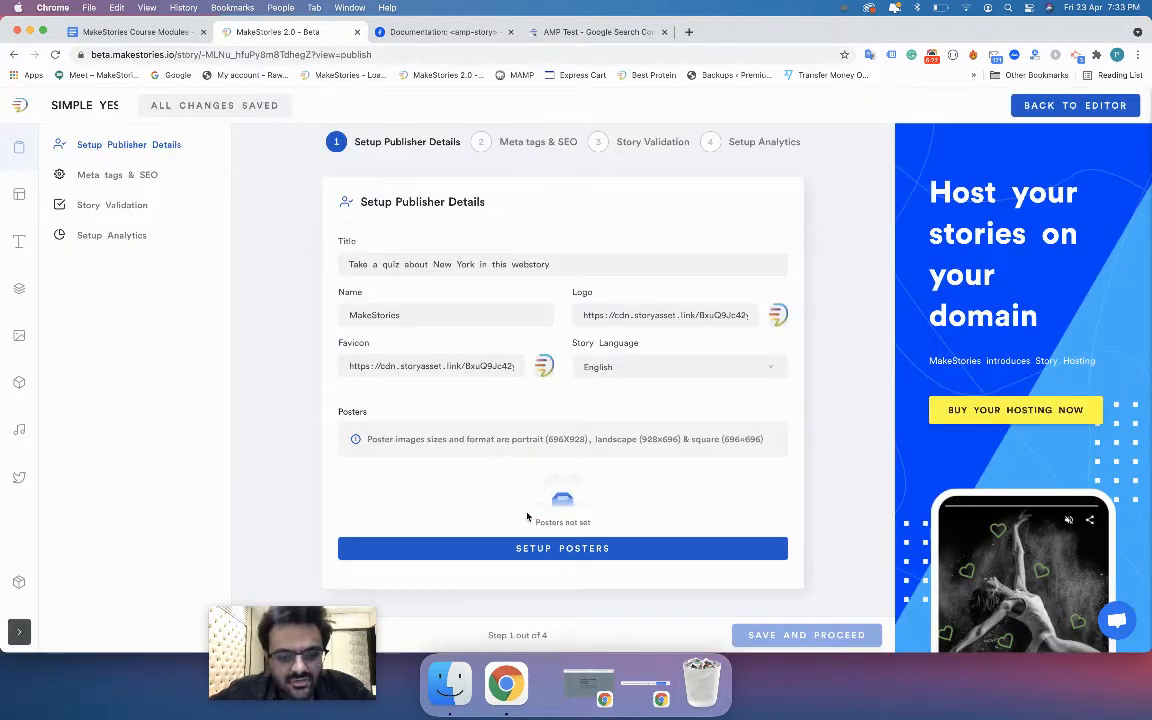
# Step: Reopen the poster setup, return to the publishing page, and check the portrait, landscape and square poster previews
pyautogui.click(528, 552)
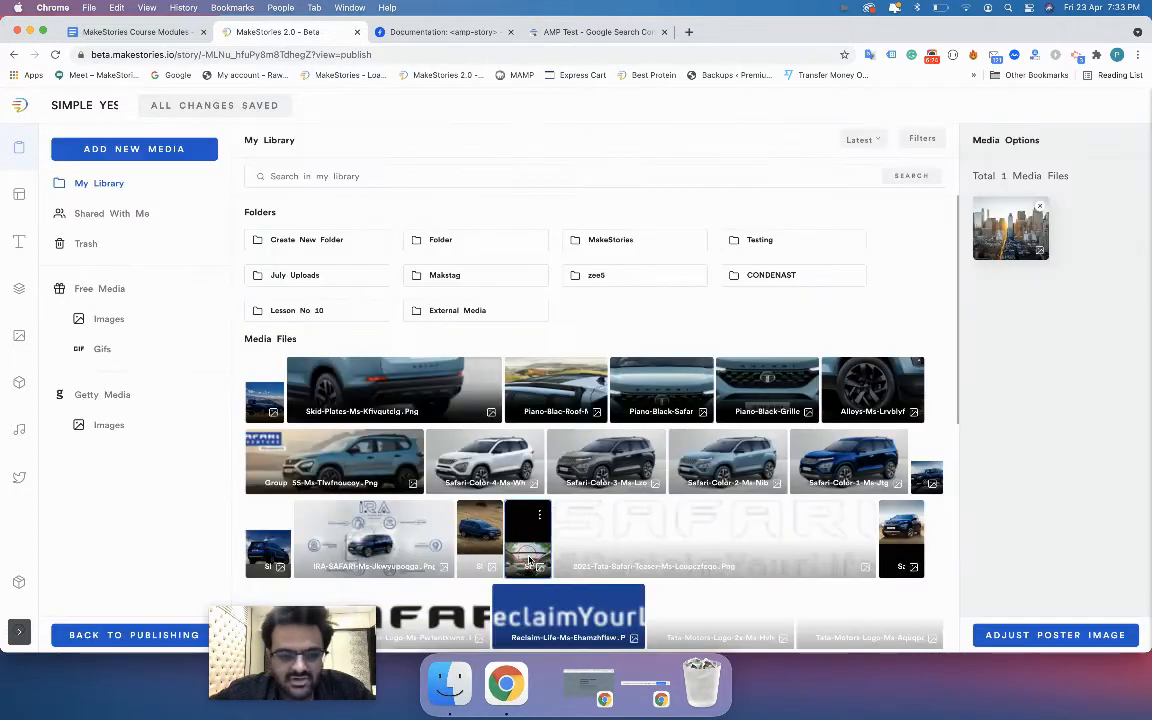
pyautogui.click(100, 632)
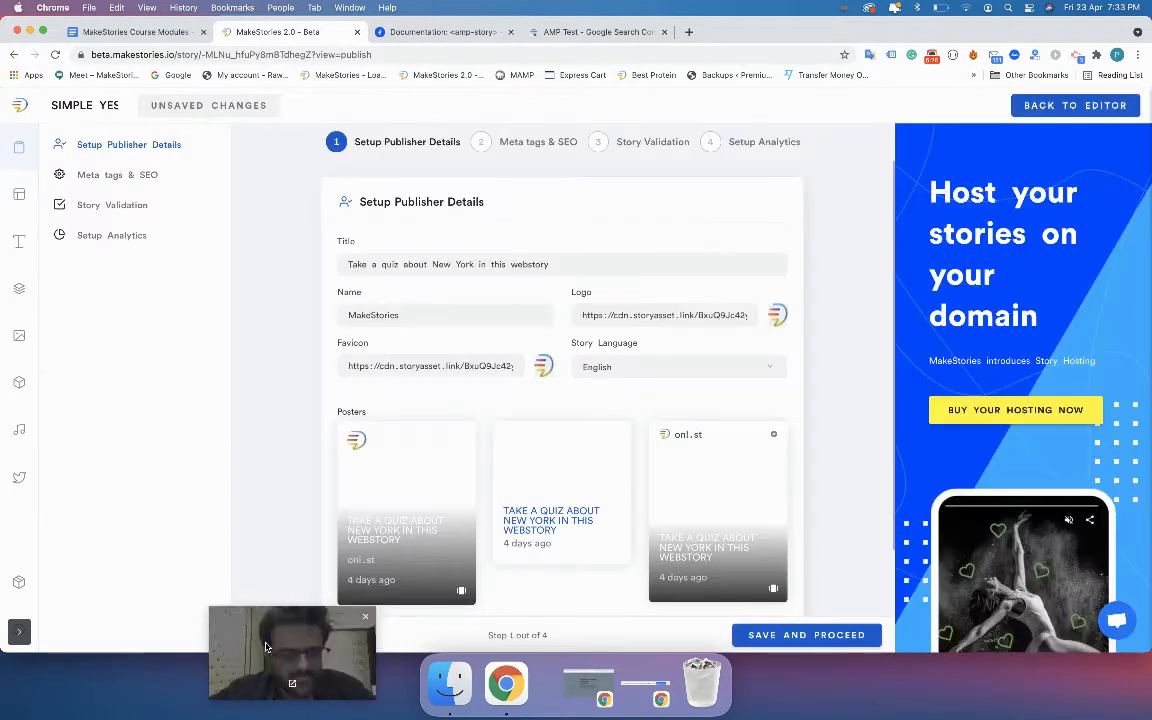
pyautogui.scroll(-1, 502, 484)
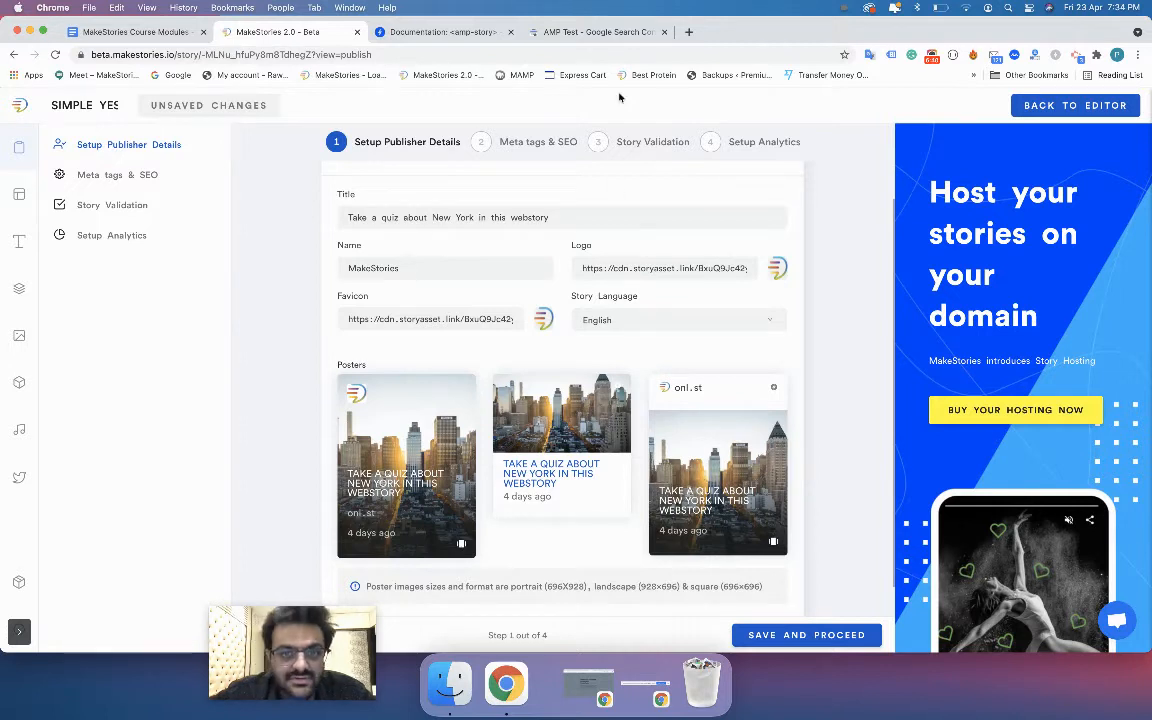
# Step: Review the San Francisco story's AMP test result and its Google Search previews for result types 1 to 4
pyautogui.click(577, 32)
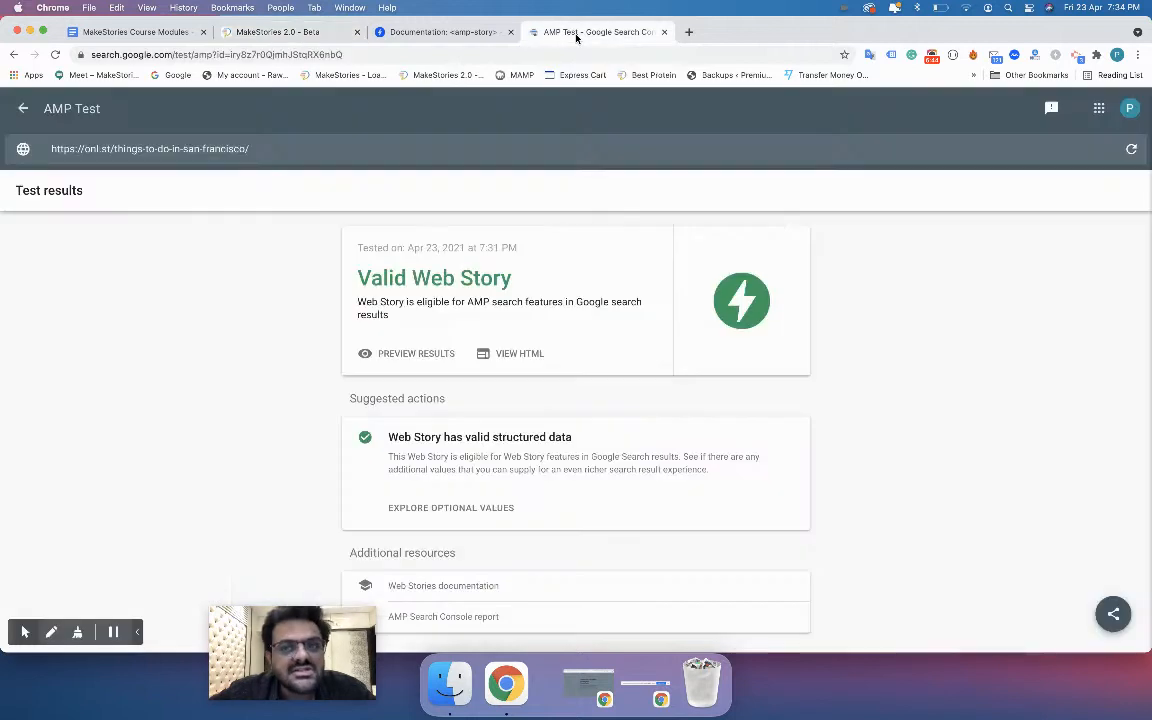
pyautogui.doubleClick(380, 279)
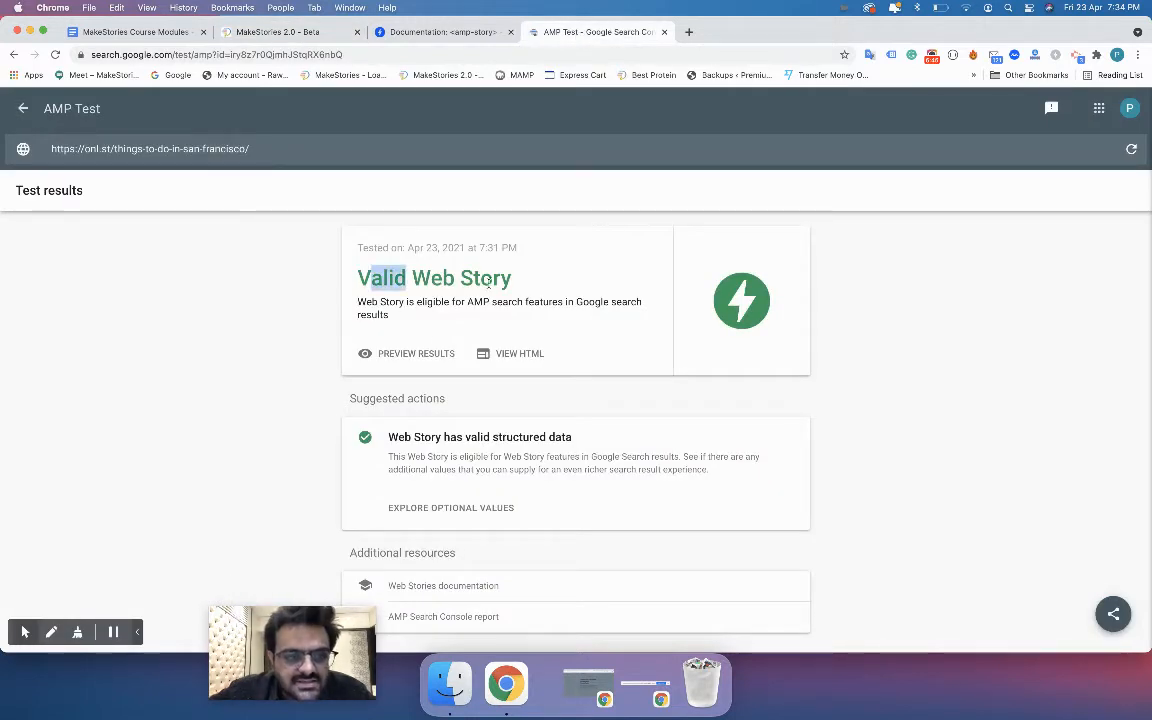
pyautogui.click(394, 357)
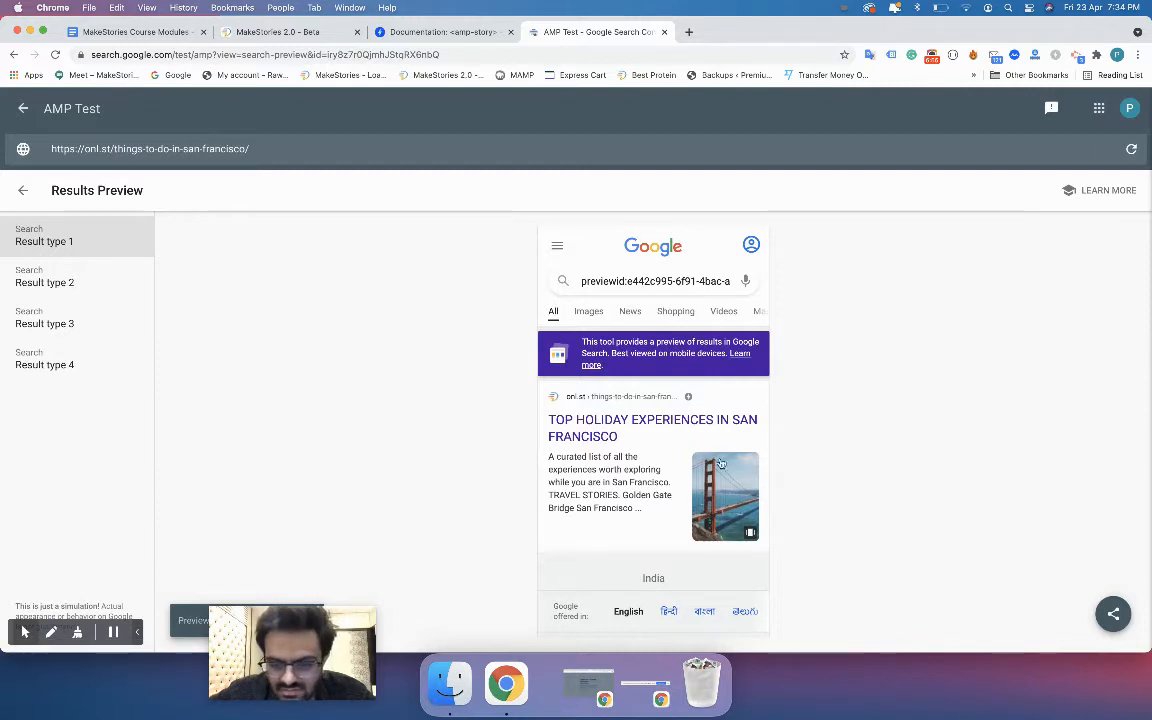
pyautogui.click(72, 276)
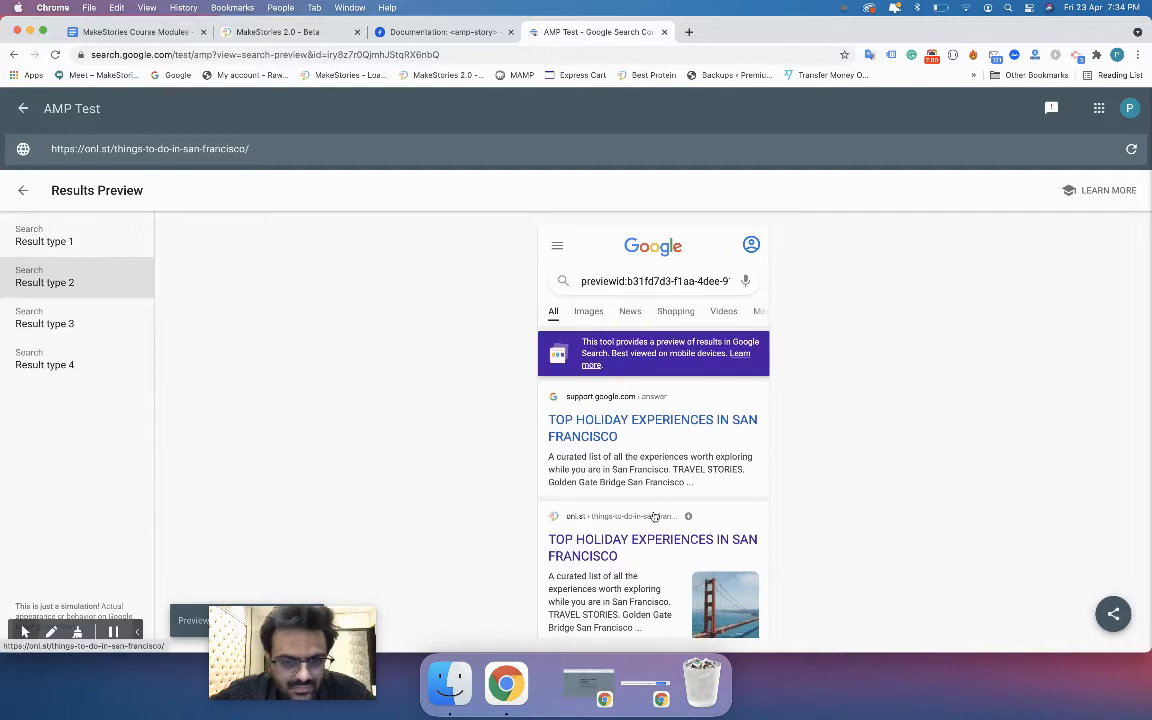
pyautogui.scroll(-10, 654, 516)
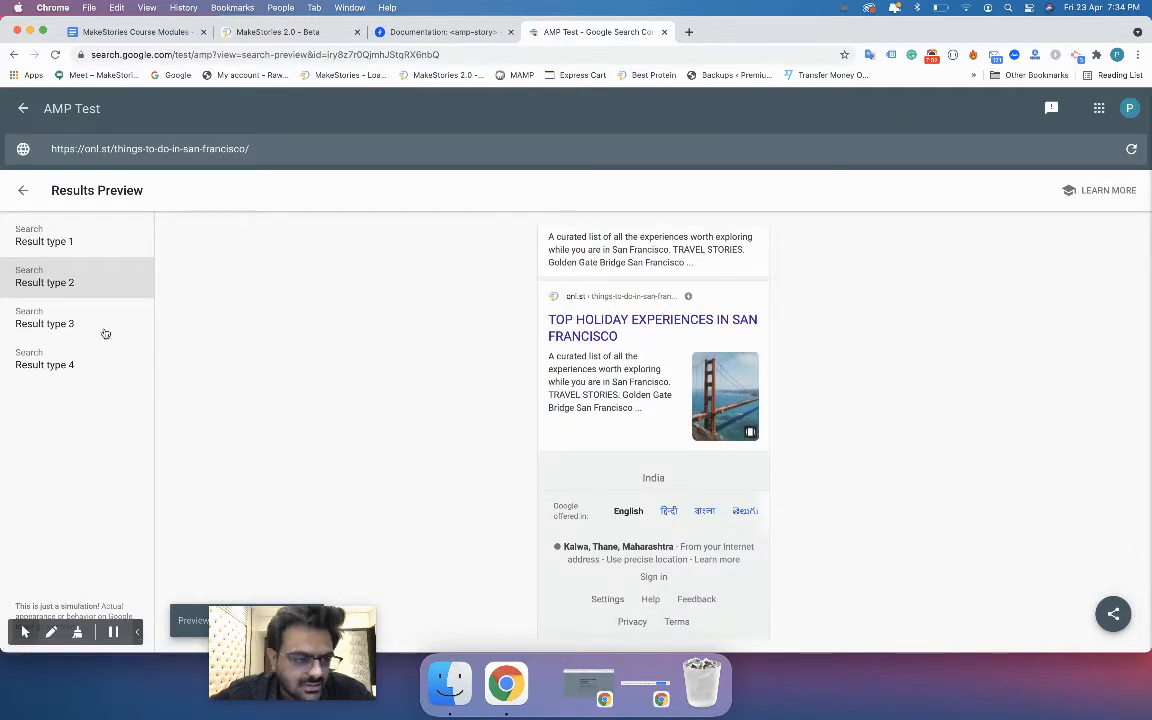
pyautogui.click(100, 324)
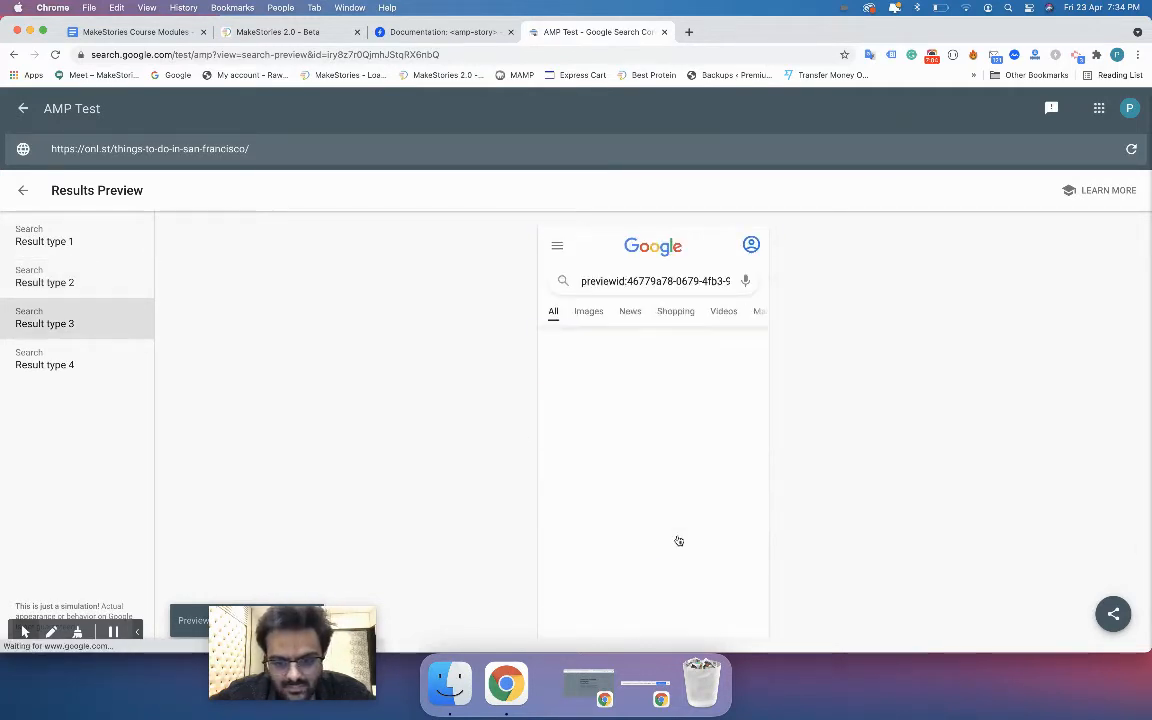
pyautogui.scroll(-1, 678, 540)
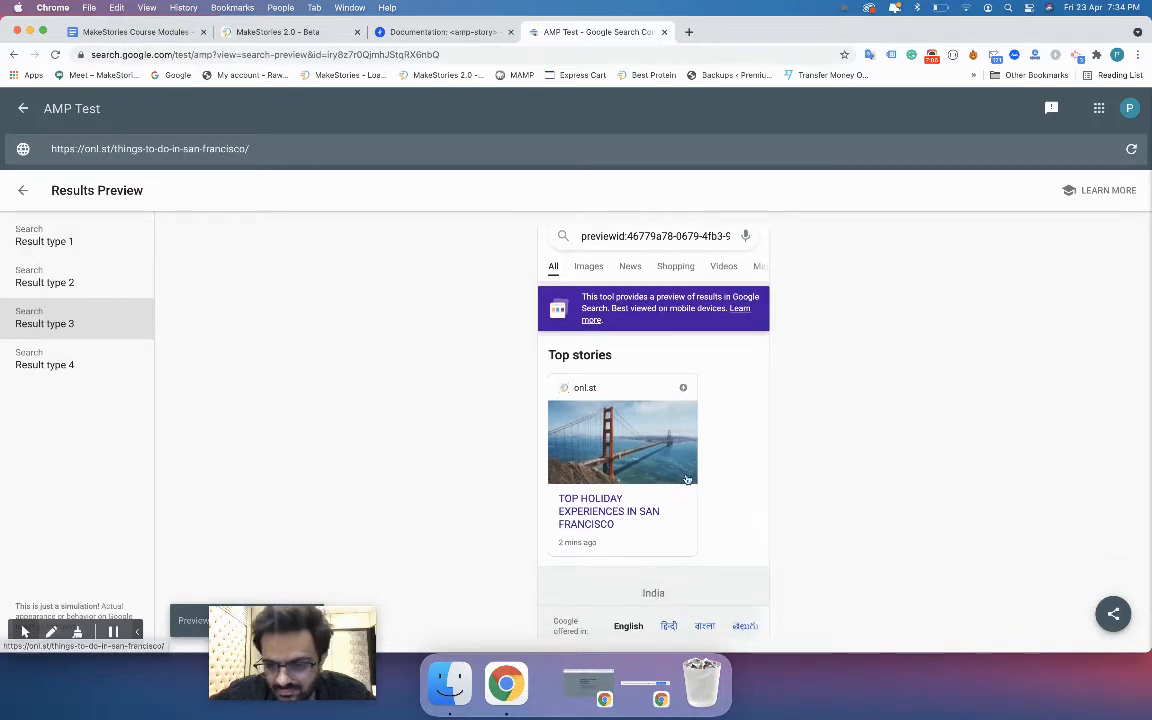
pyautogui.click(100, 366)
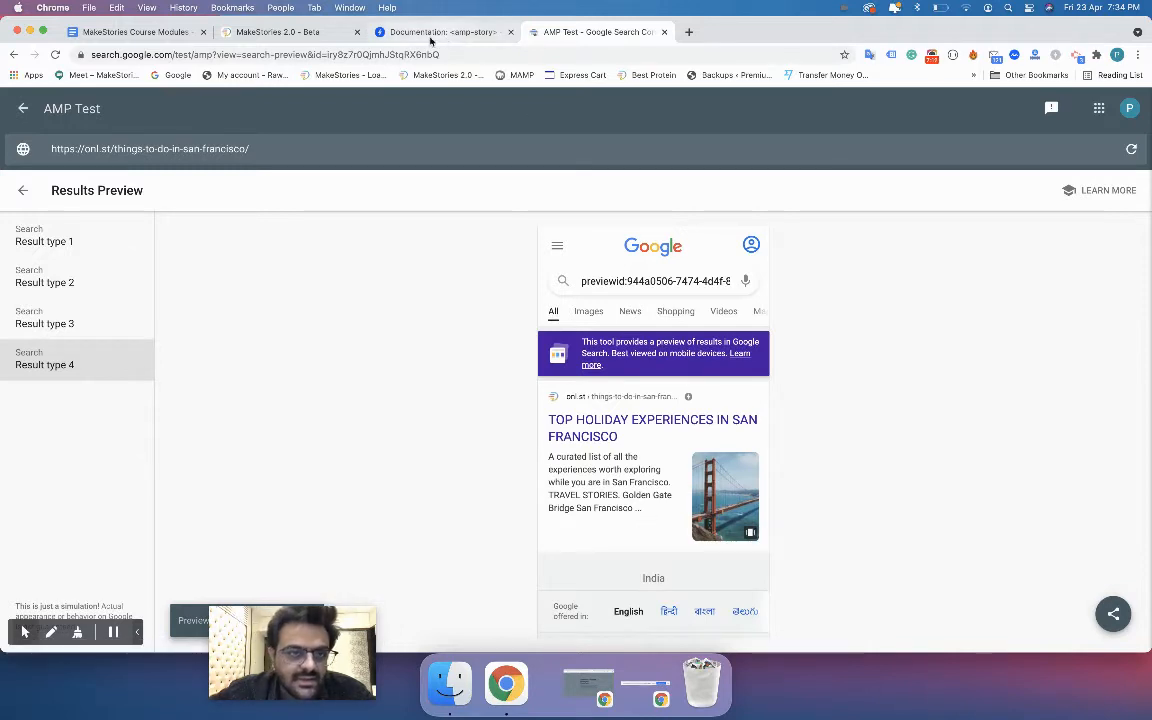
# Step: Return to the MakeStories publishing page, save the publisher details with their posters and proceed to the meta tags and SEO settings
pyautogui.click(278, 32)
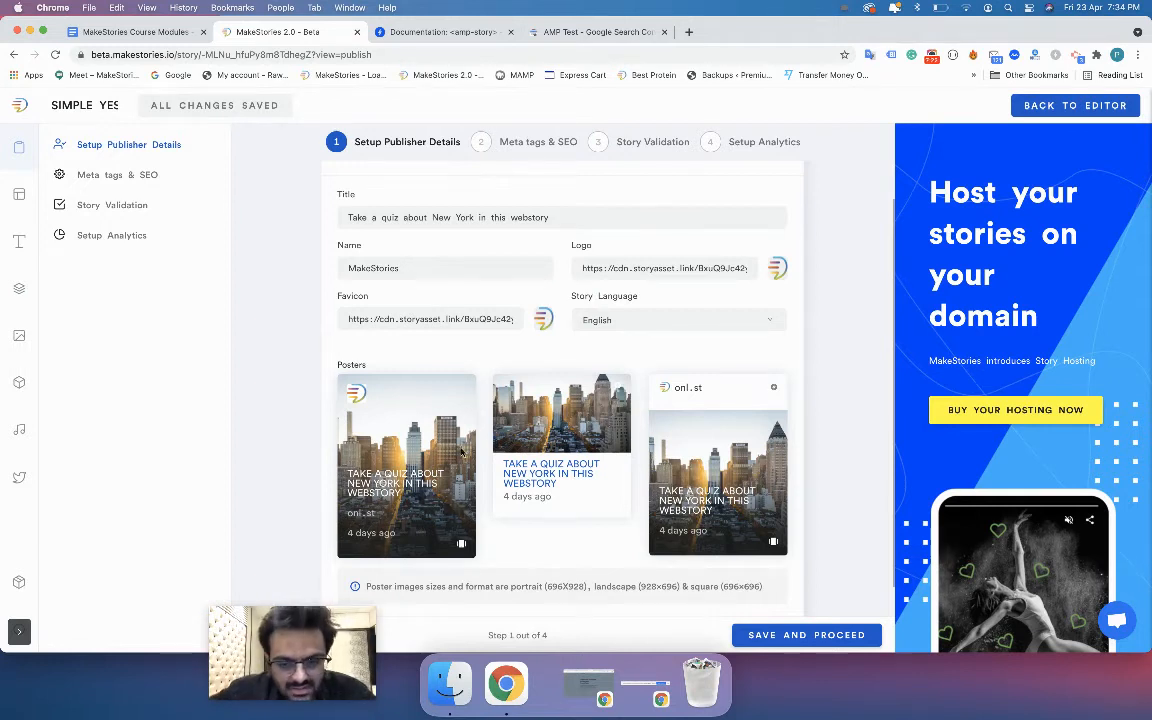
pyautogui.scroll(-2, 612, 470)
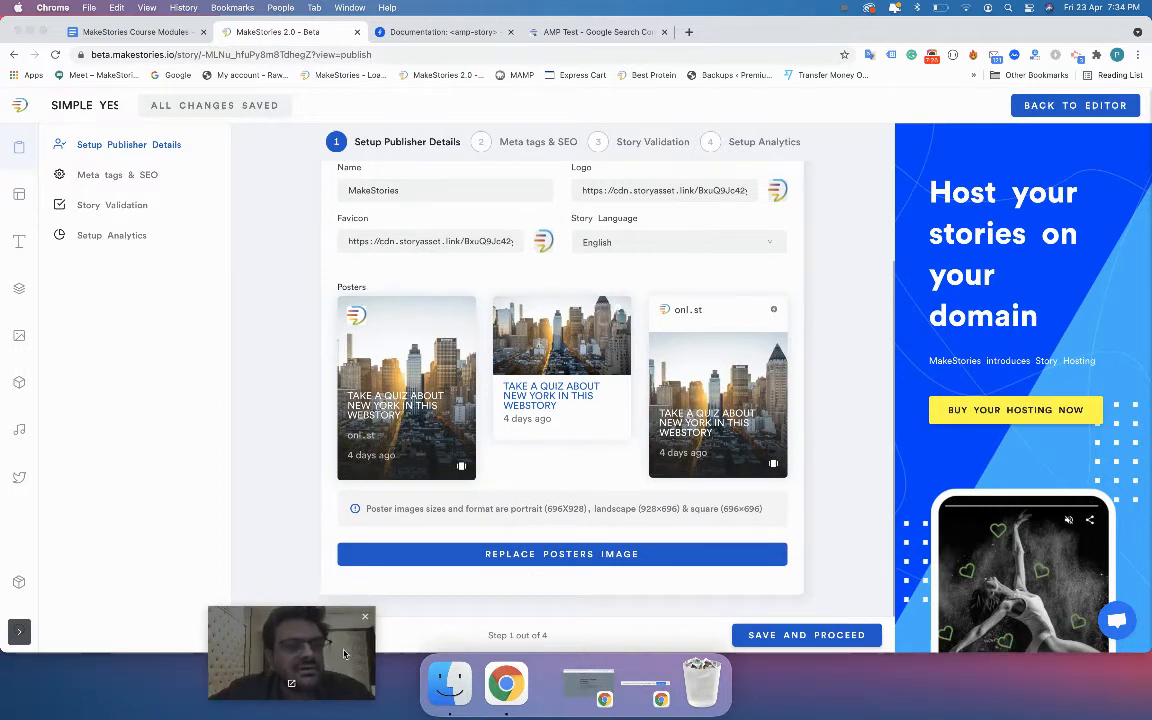
pyautogui.moveTo(344, 655); pyautogui.dragTo(280, 623)
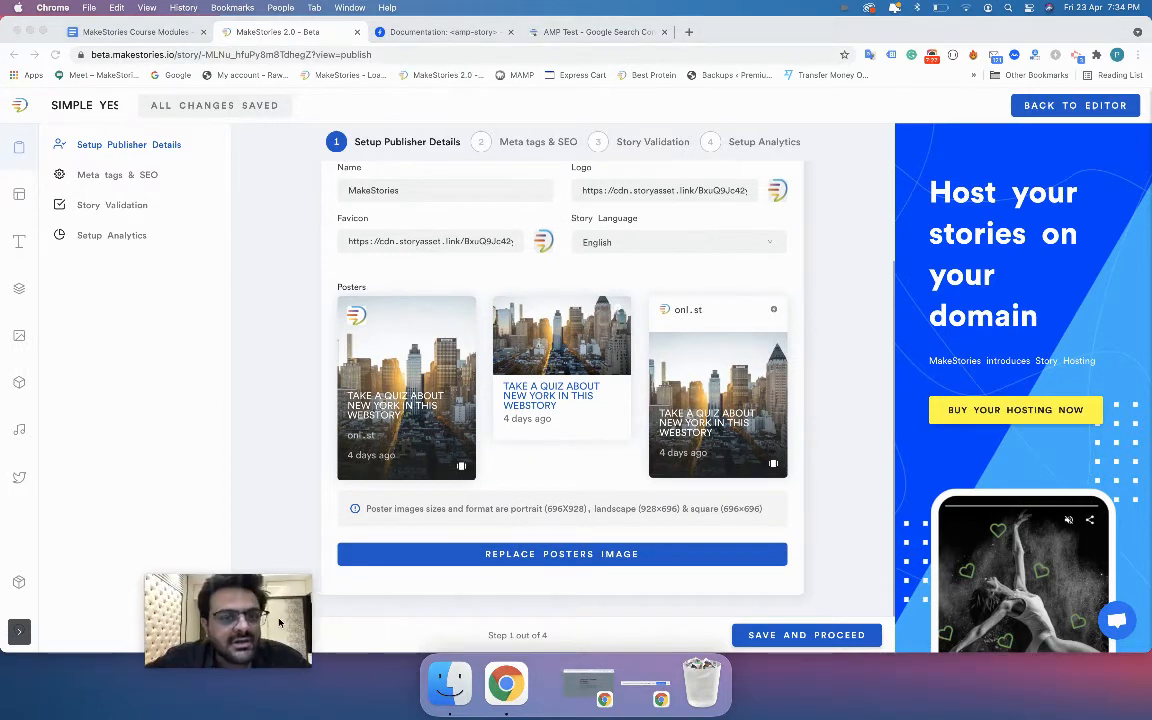
pyautogui.click(755, 635)
pyautogui.click(760, 636)
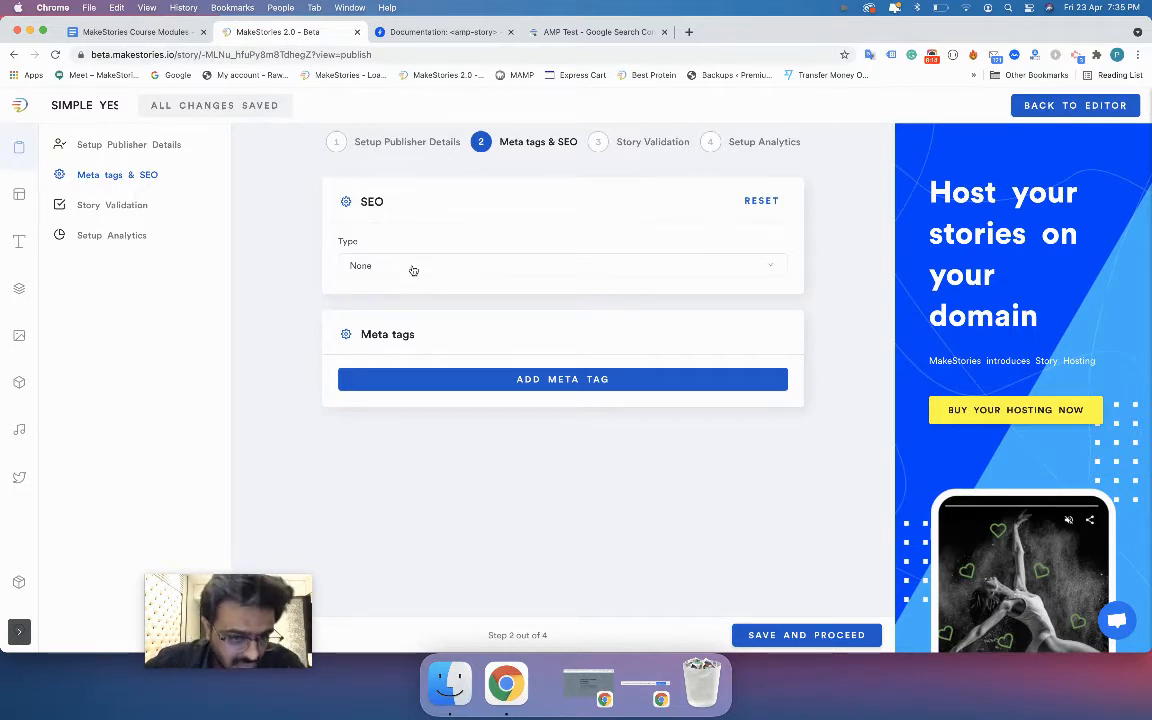
# Step: Set the SEO type to Article and compare its title with the title in the publisher details
pyautogui.click(413, 270)
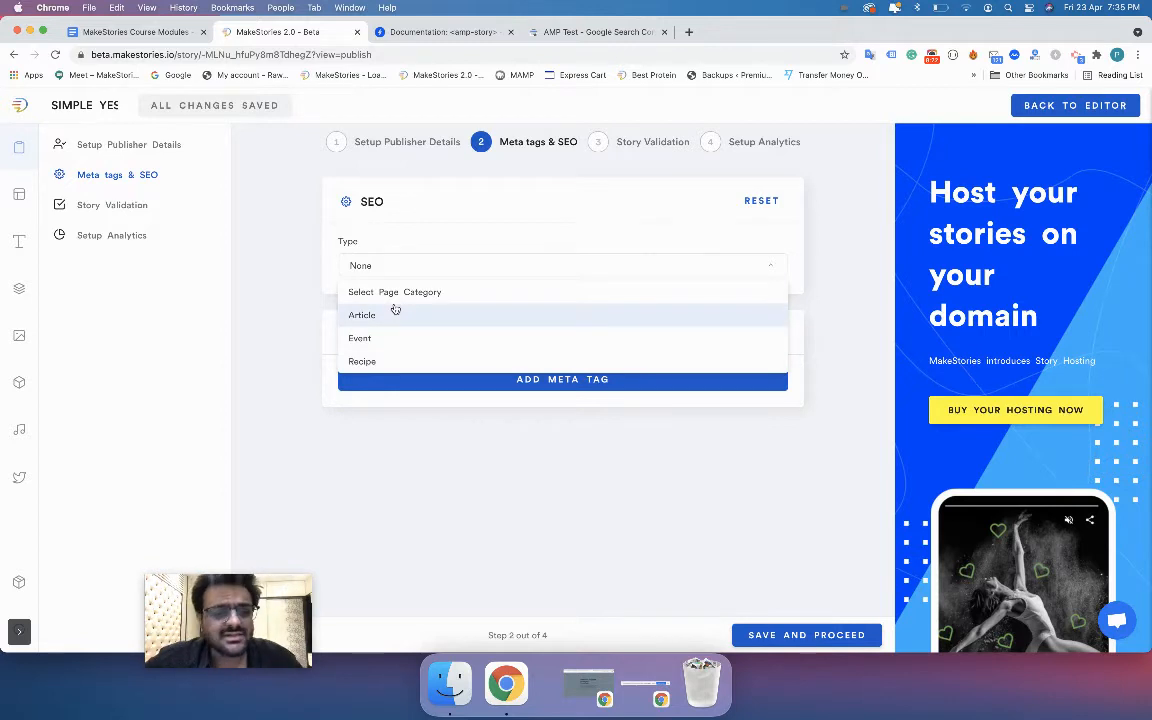
pyautogui.click(395, 312)
pyautogui.scroll(-1, 390, 318)
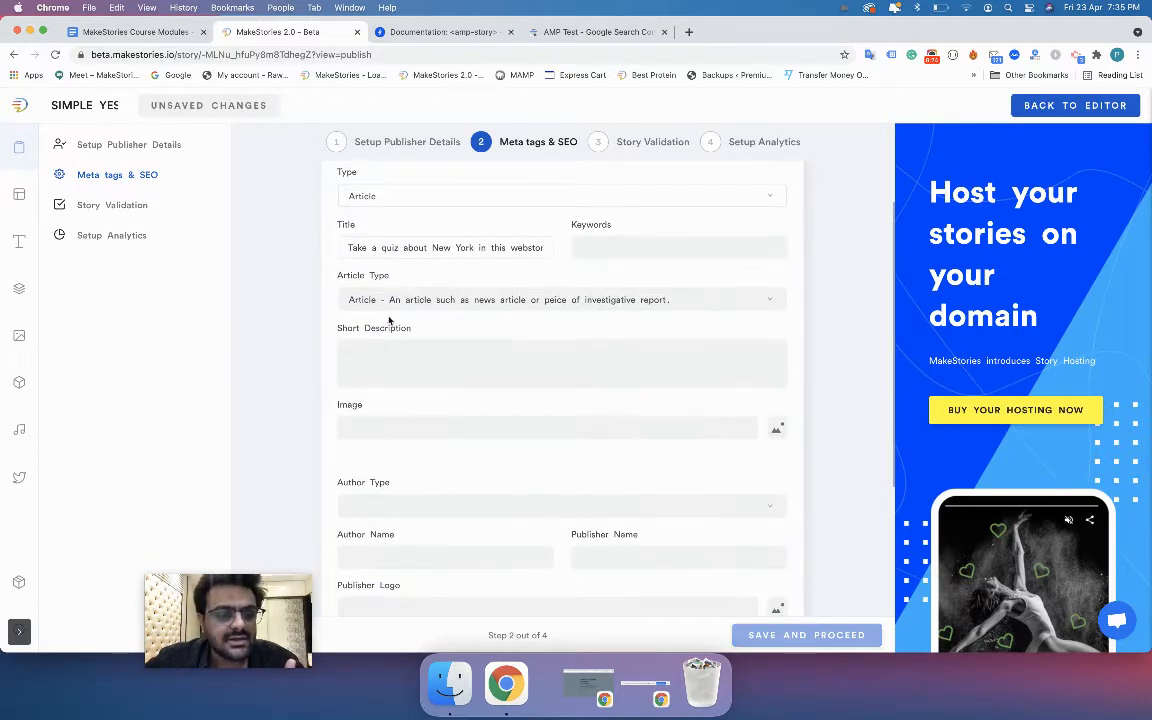
pyautogui.tripleClick(396, 253)
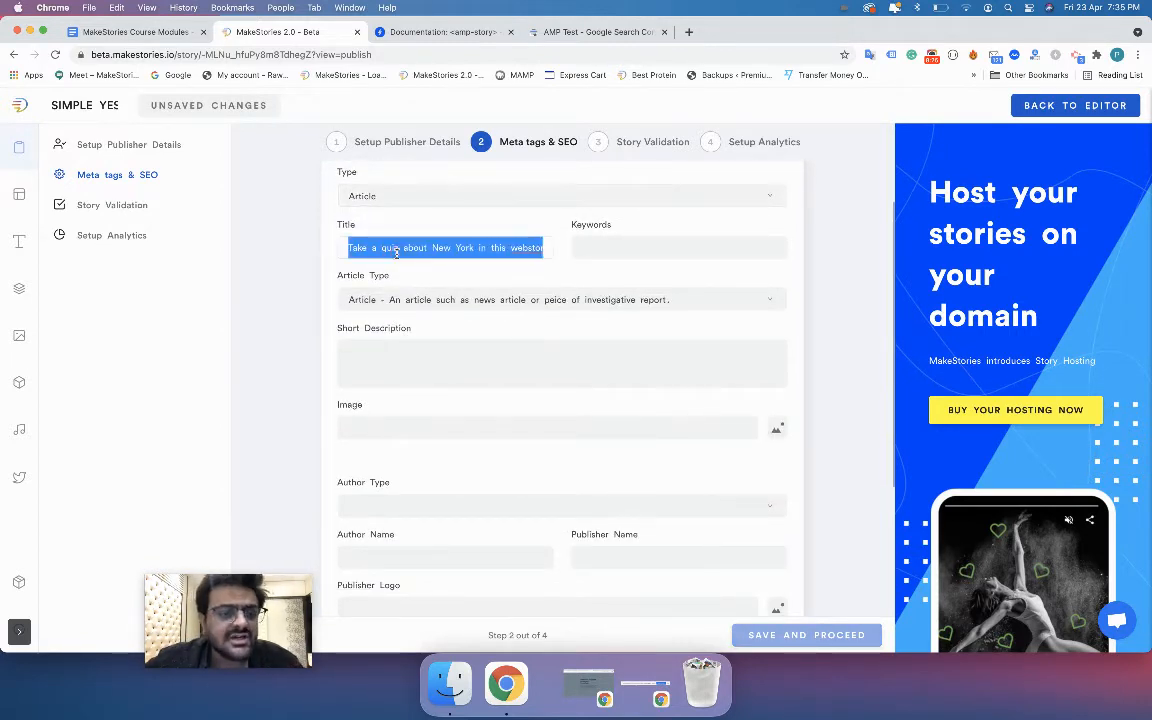
pyautogui.click(345, 142)
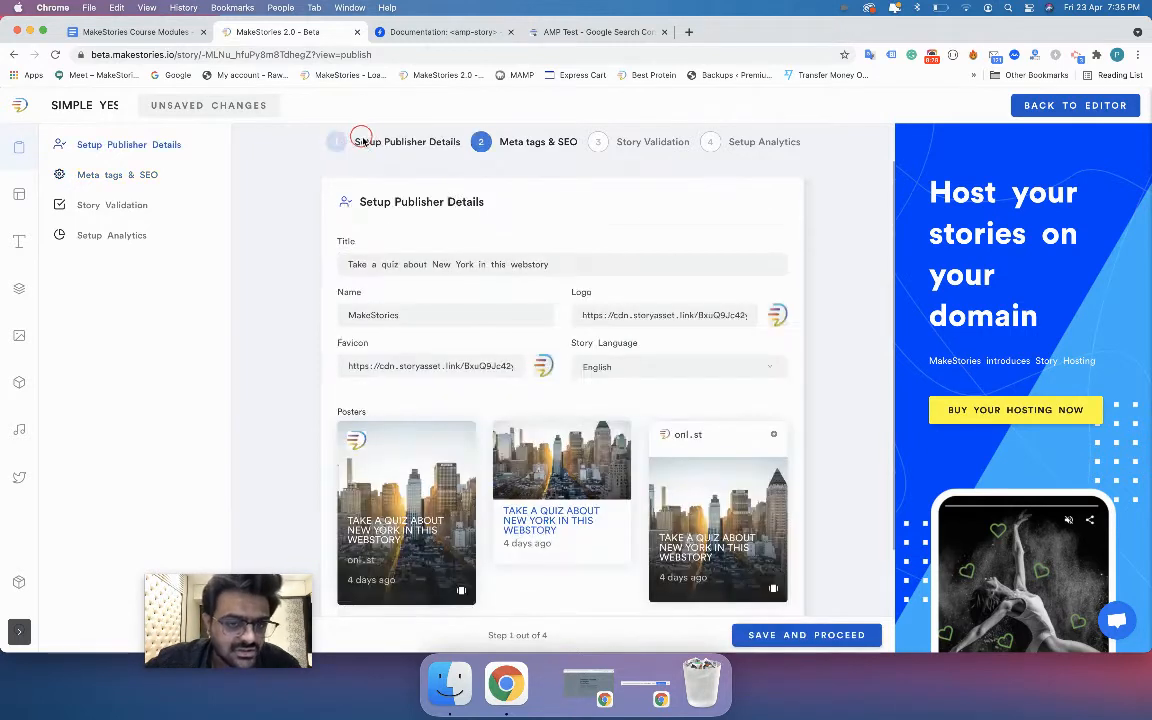
pyautogui.click(481, 148)
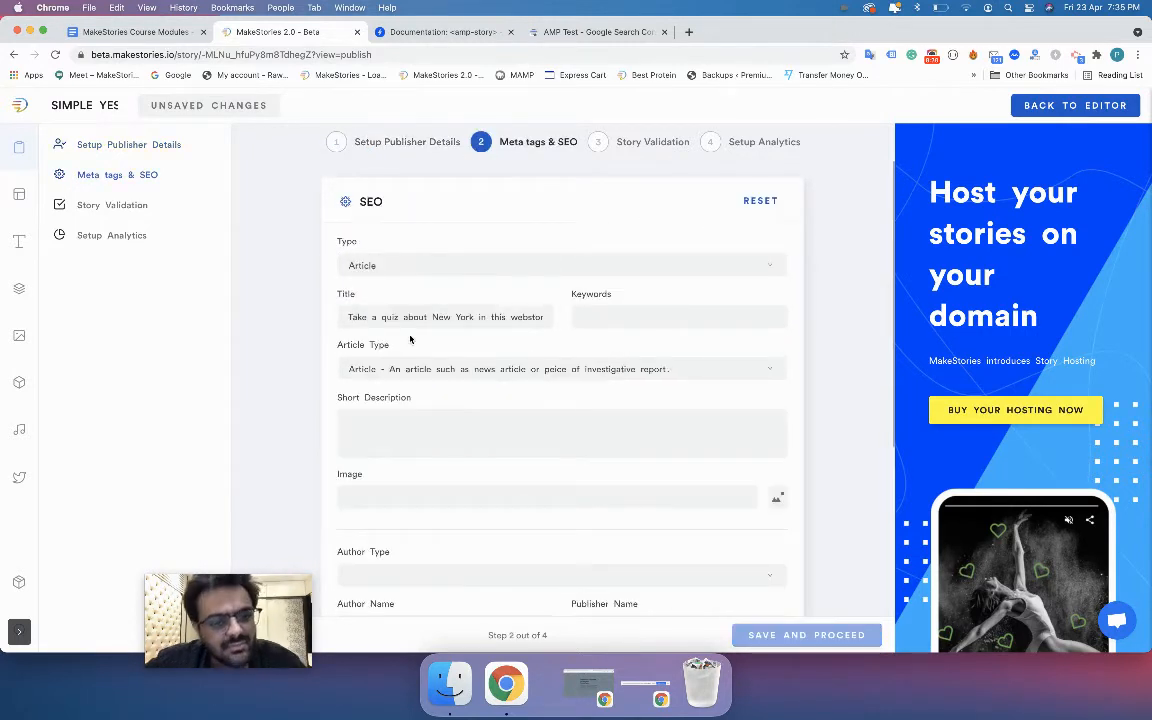
# Step: Set the article's author type to Person
pyautogui.click(610, 313)
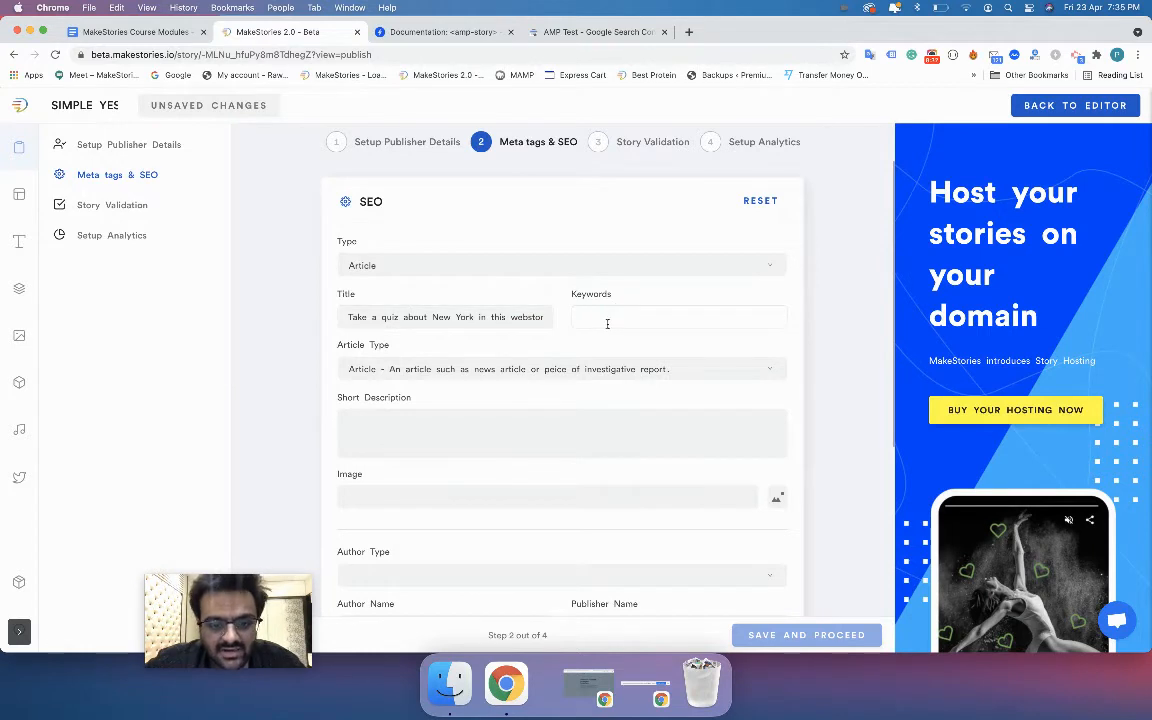
pyautogui.scroll(-3, 568, 404)
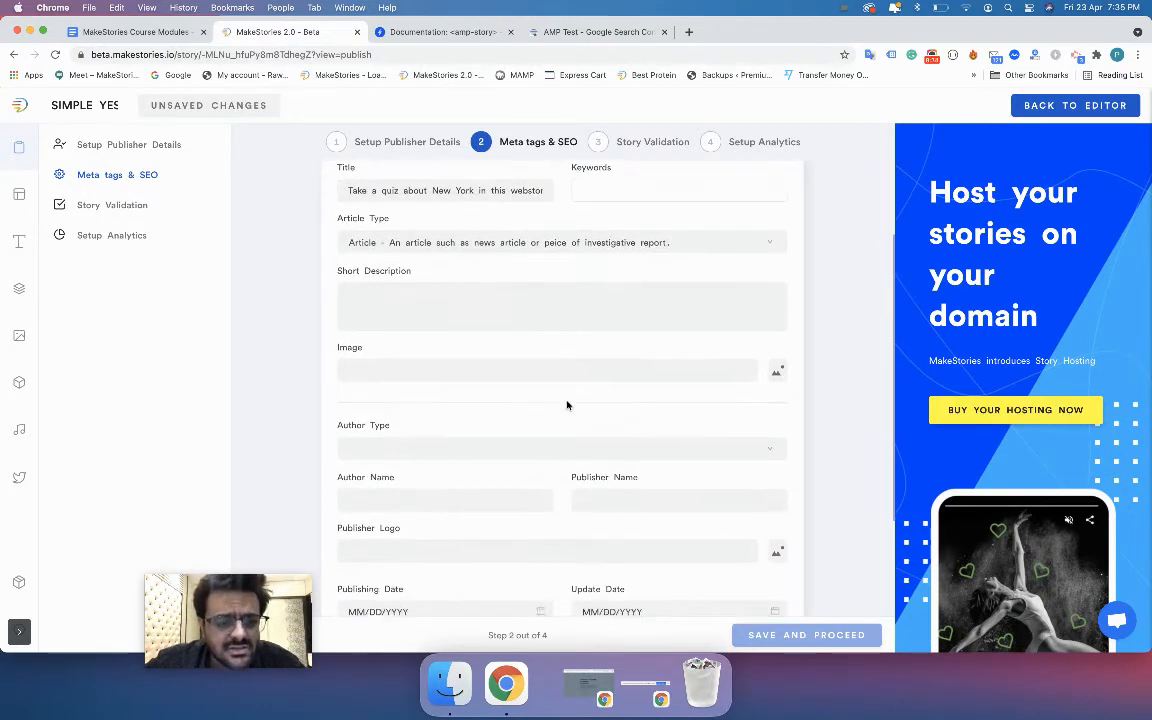
pyautogui.scroll(-3, 566, 404)
pyautogui.click(557, 340)
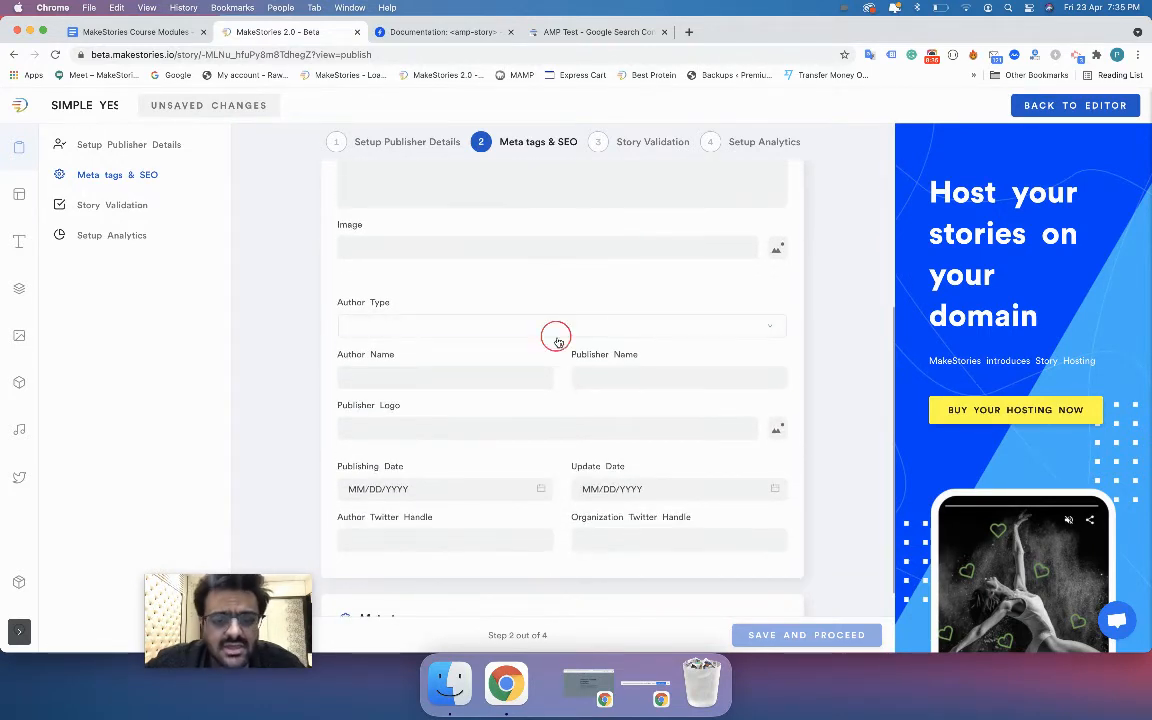
pyautogui.click(512, 351)
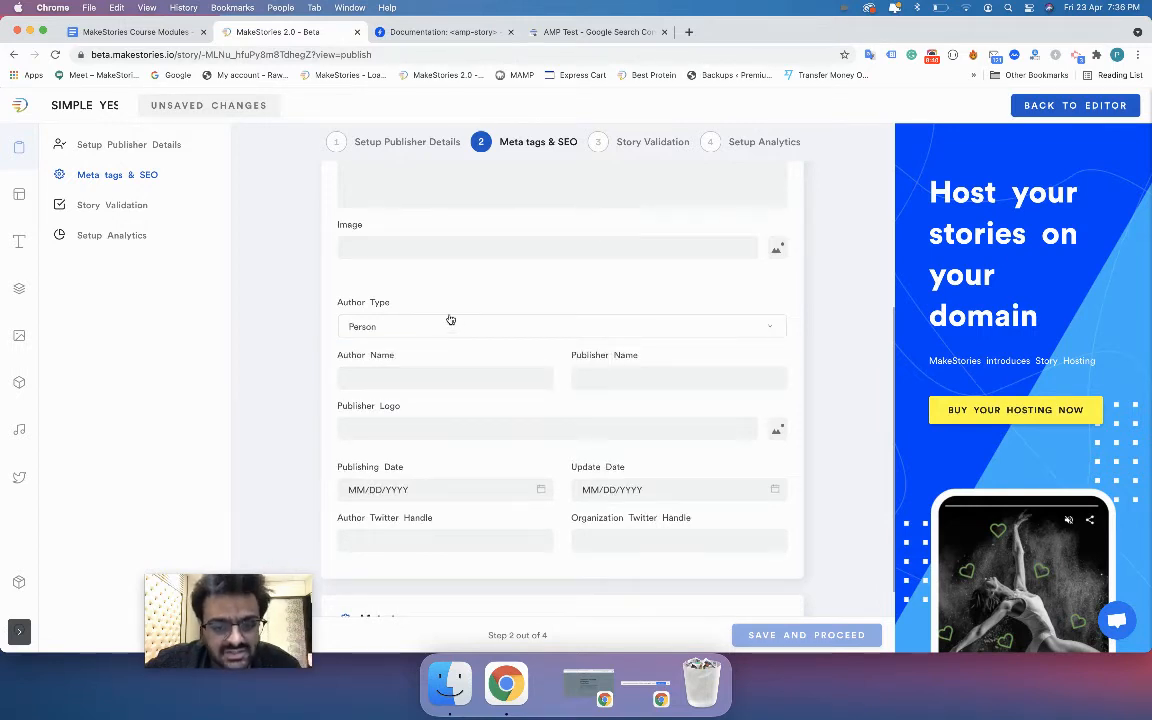
# Step: Enter "new york, new , york, quiz" as the article's SEO keywords
pyautogui.click(458, 368)
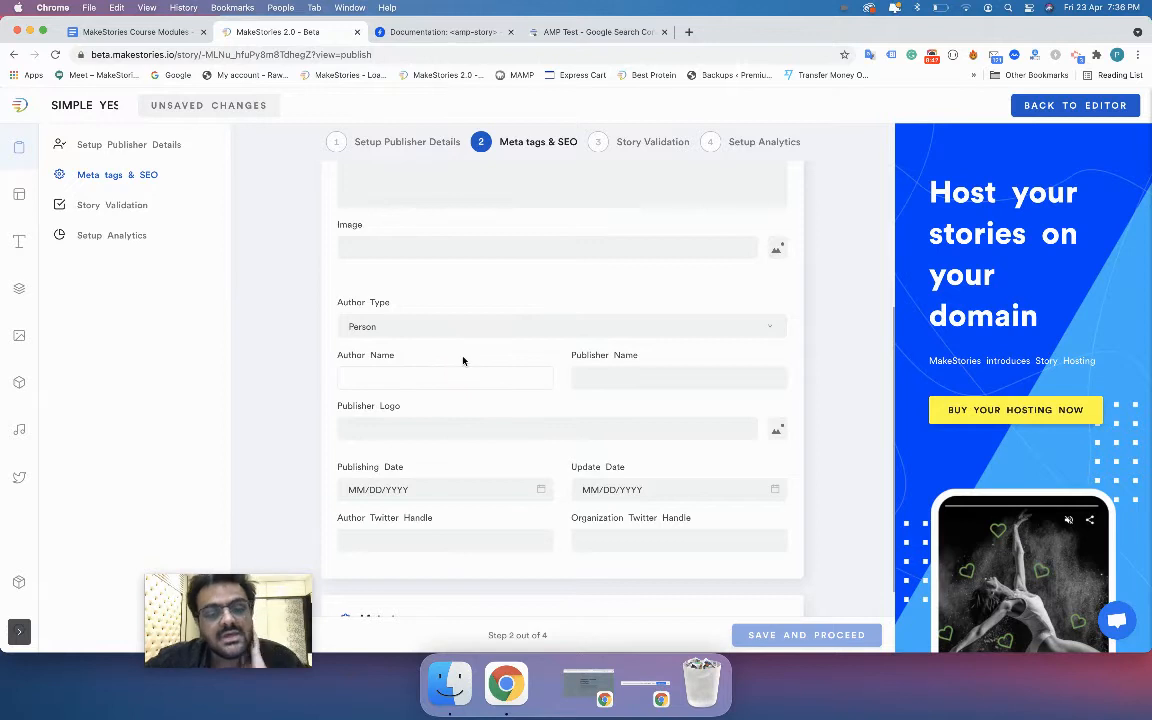
pyautogui.scroll(-2, 463, 361)
pyautogui.scroll(3, 463, 361)
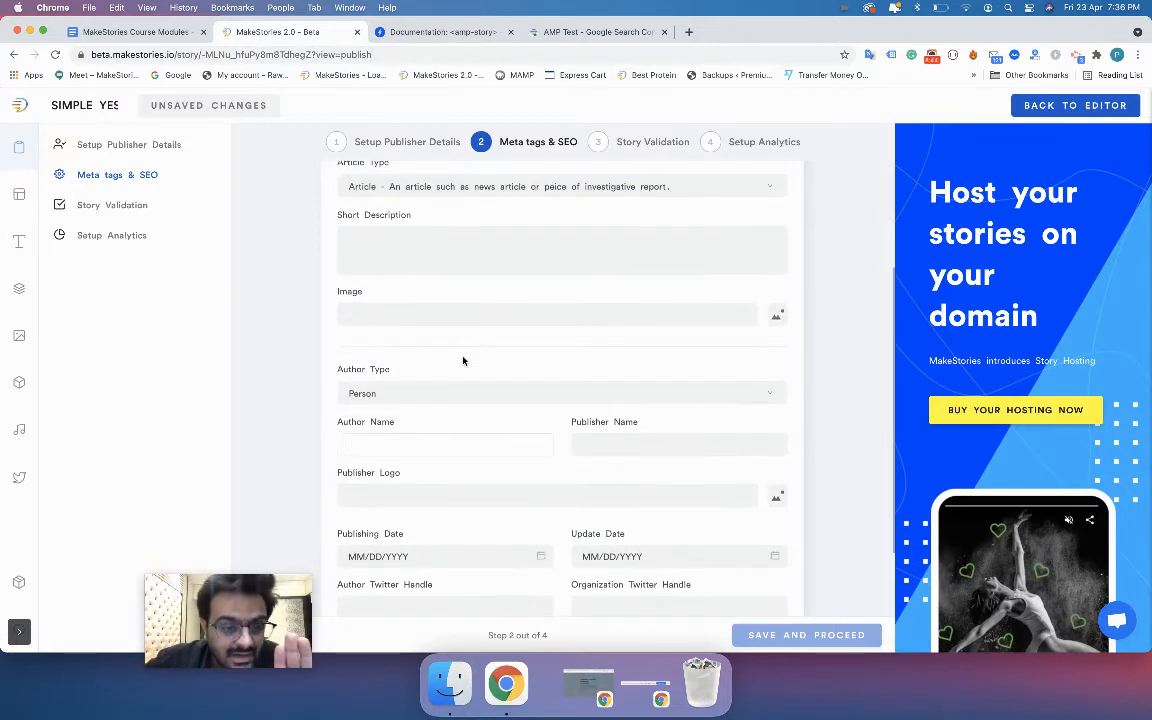
pyautogui.scroll(3, 463, 361)
pyautogui.scroll(-1, 463, 330)
pyautogui.click(605, 243)
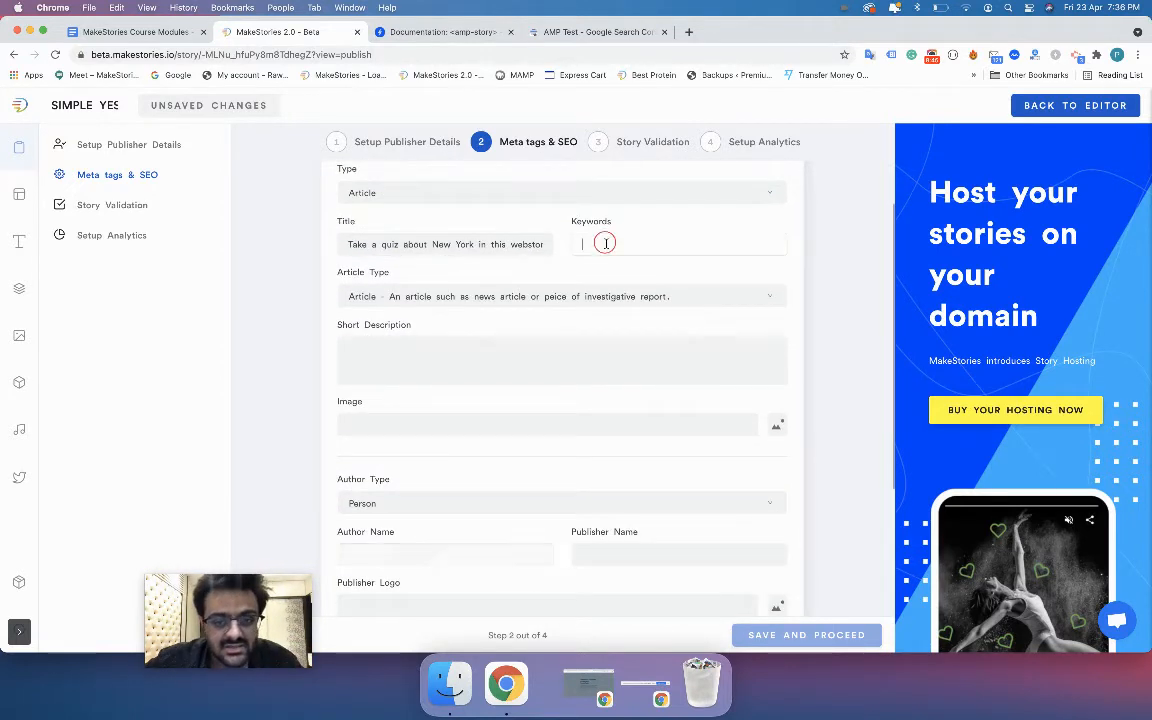
pyautogui.write('new York, new , york,')
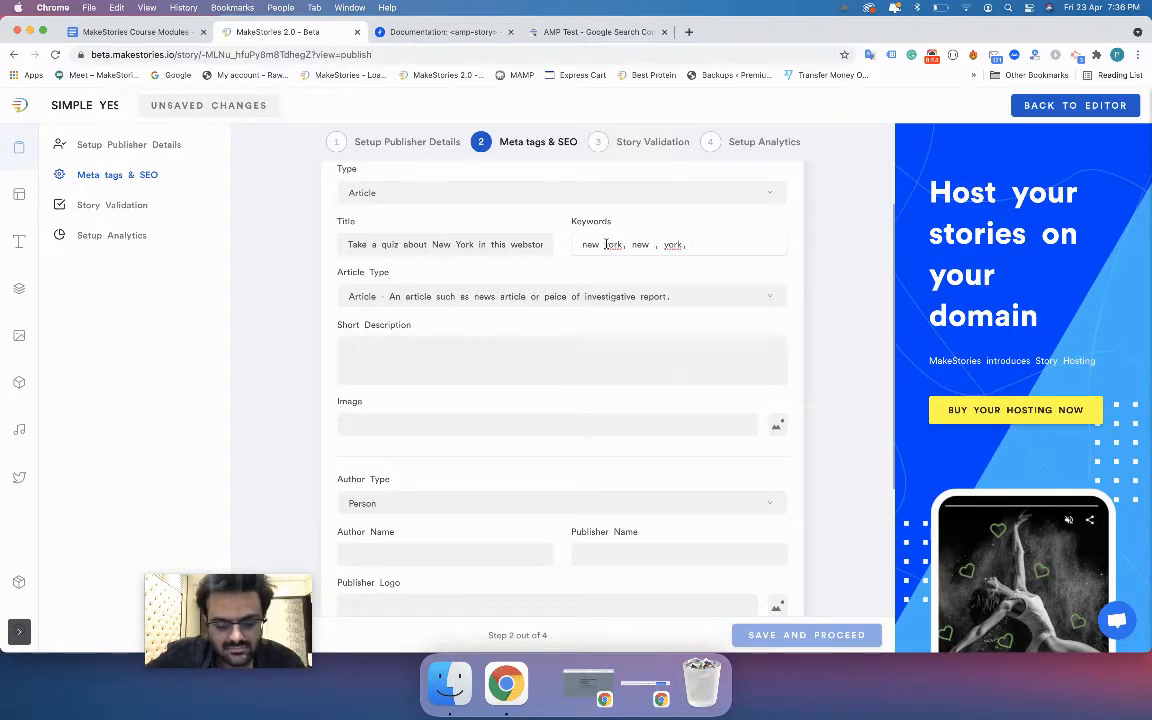
# Step: Write the short description "this is a web story about new york city"
pyautogui.press('Tab')
pyautogui.write('this is a')
pyautogui.write(' qb stor')
pyautogui.hotkey('alt', 'shift', 'Left')
pyautogui.hotkey('alt', 'shift', 'Left')
pyautogui.write('web story about new york city')
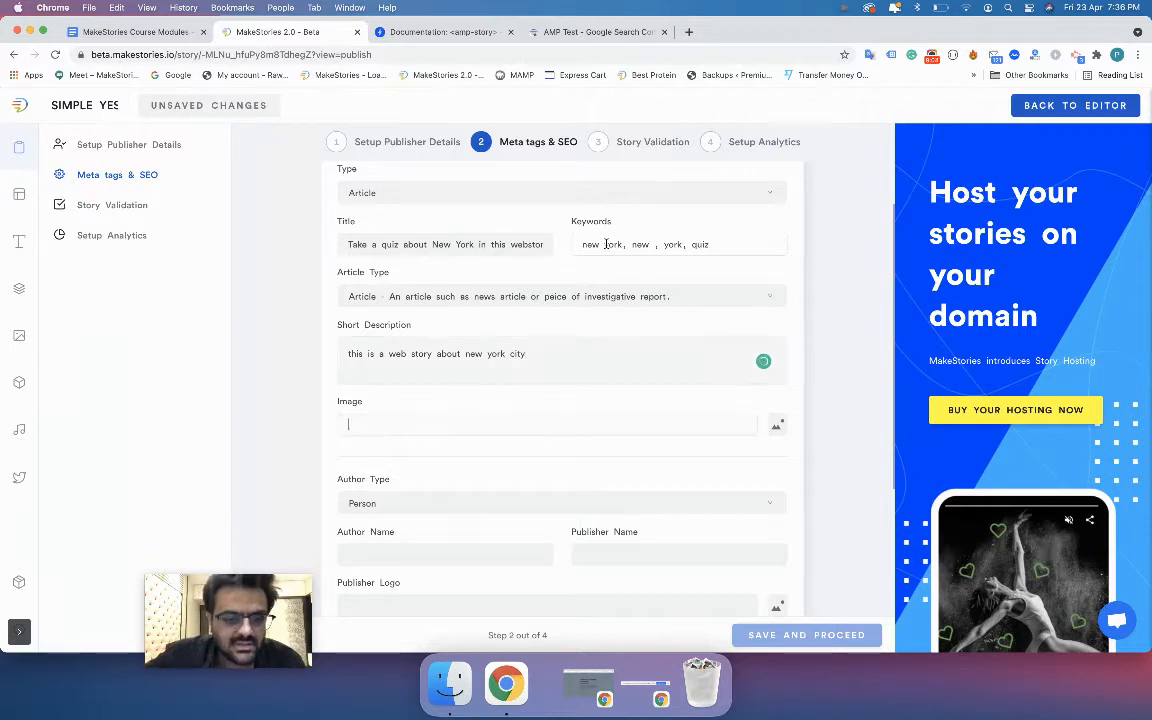
# Step: Set the article image to the grey New York avenue photo from the free "new york" images
pyautogui.click(776, 425)
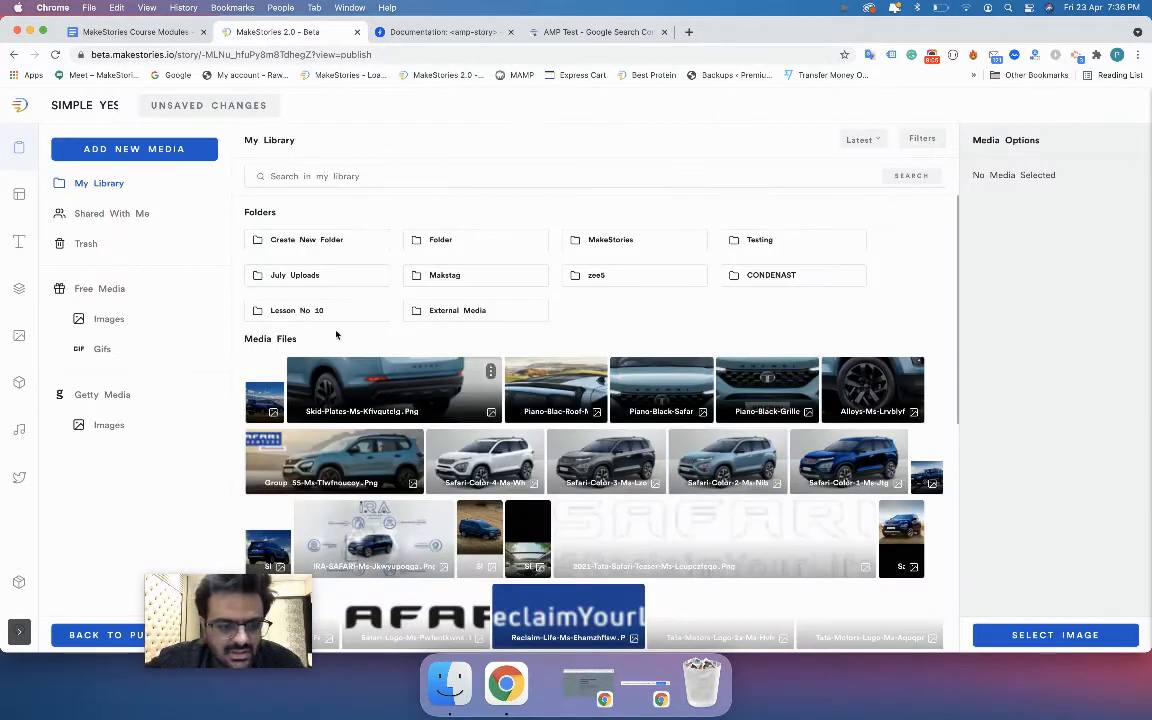
pyautogui.click(108, 318)
pyautogui.click(467, 290)
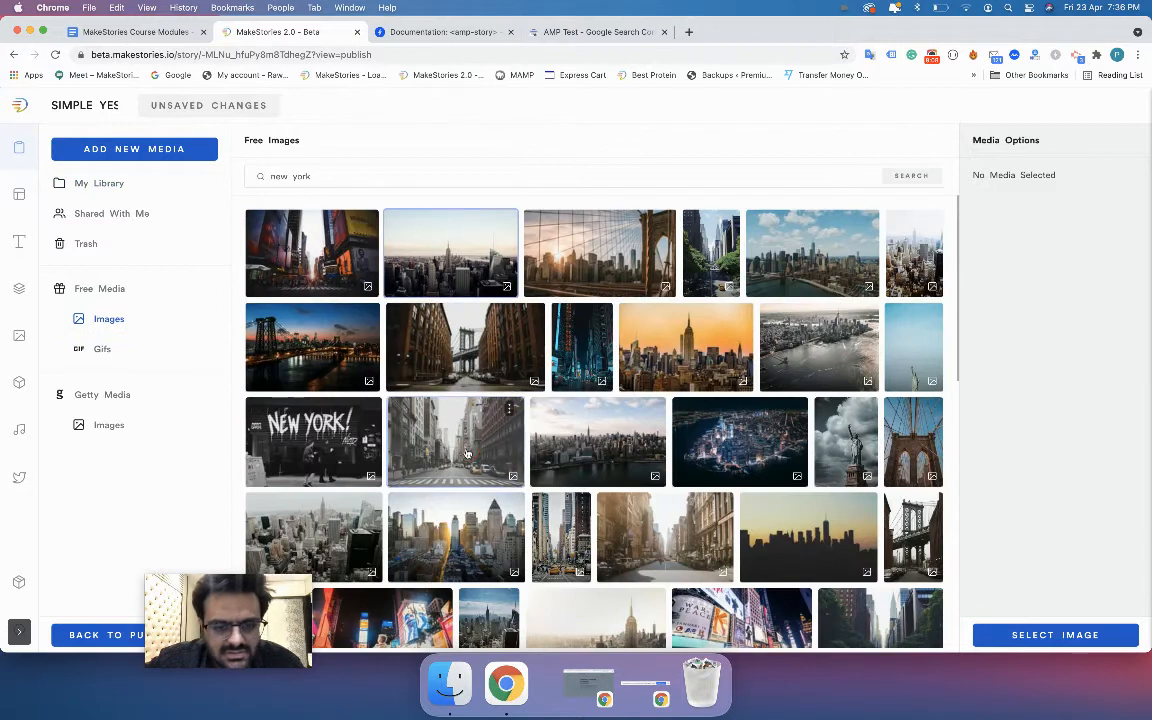
pyautogui.click(1040, 635)
# Step: Enter the author's full name and set the publisher name to MakeStories
pyautogui.scroll(-3, 624, 516)
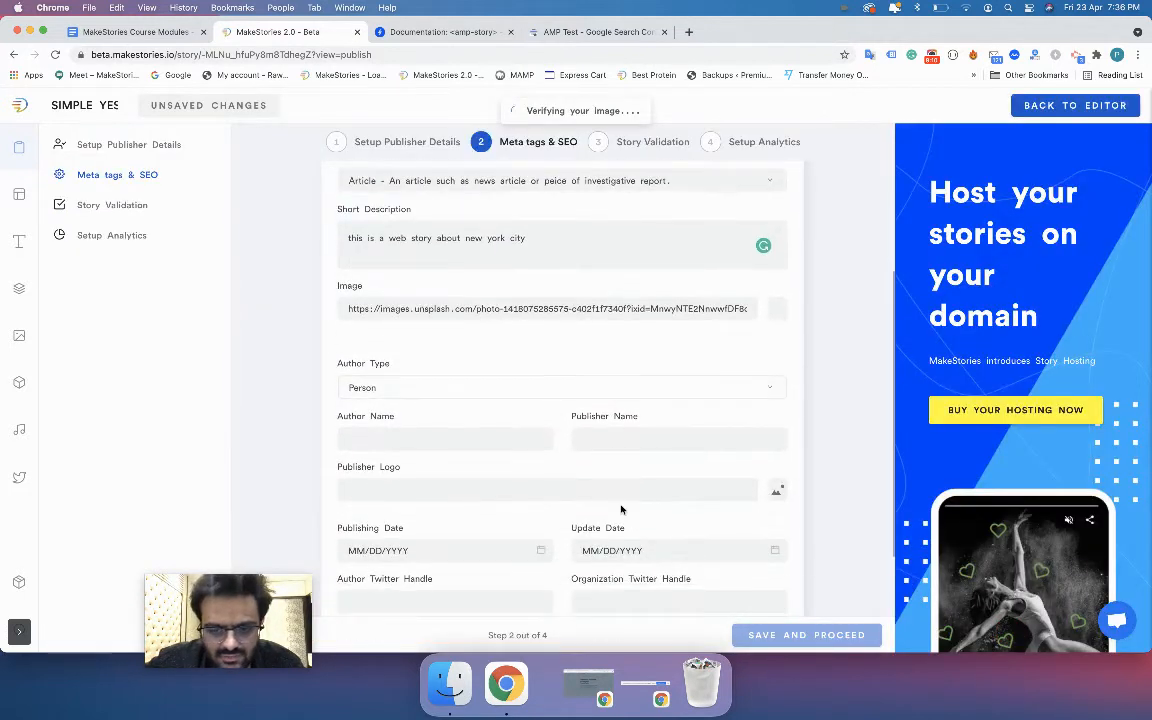
pyautogui.scroll(-1, 496, 417)
pyautogui.click(380, 391)
pyautogui.write('Pratik Shela')
pyautogui.press('Tab')
pyautogui.write('MakeStori')
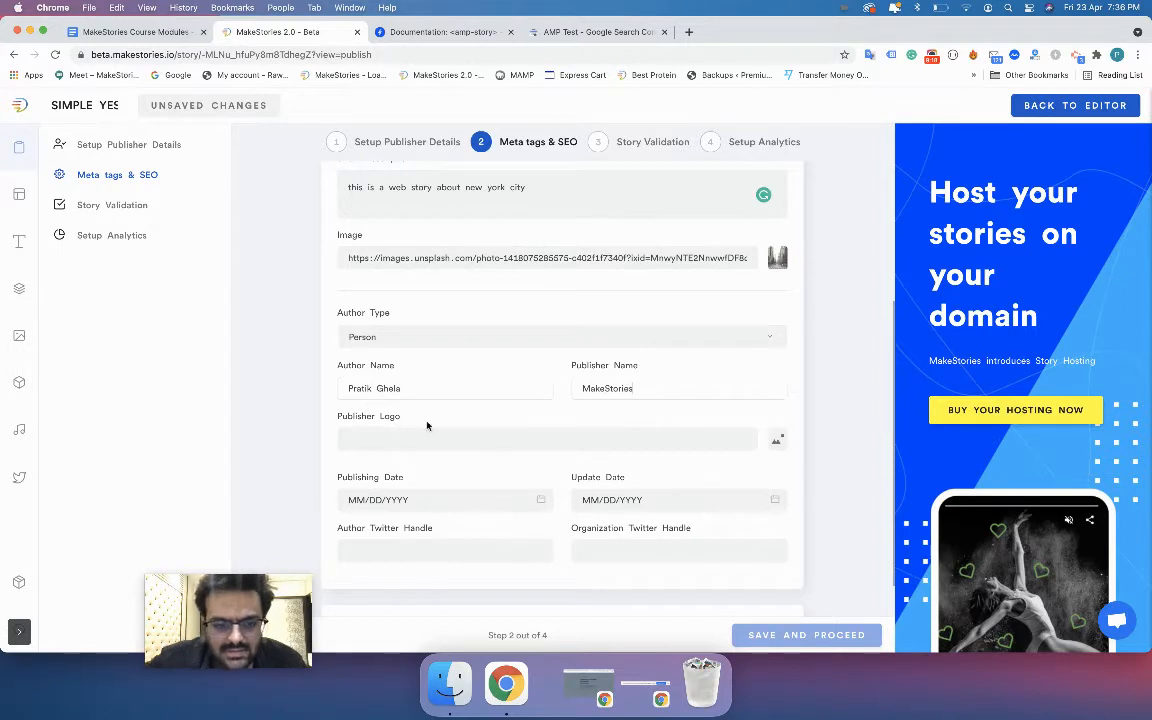
pyautogui.write('es')
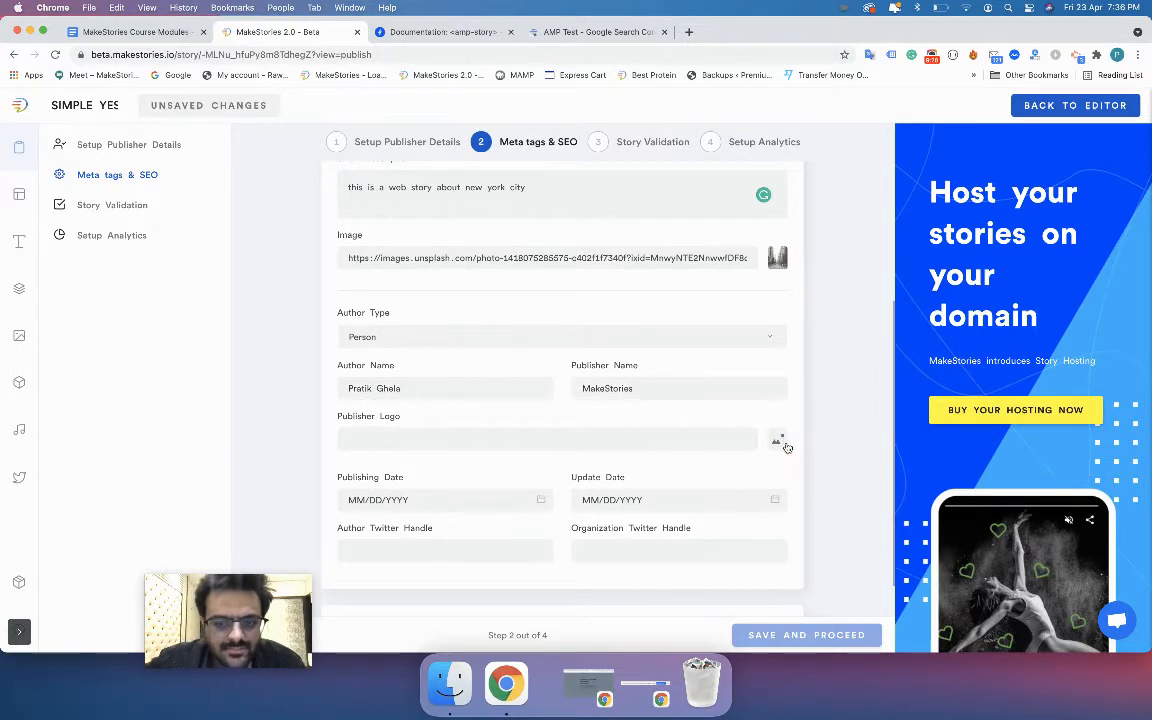
# Step: Search the media library for "makestories" and use the round coloured MakeStories logo as the publisher logo
pyautogui.click(778, 442)
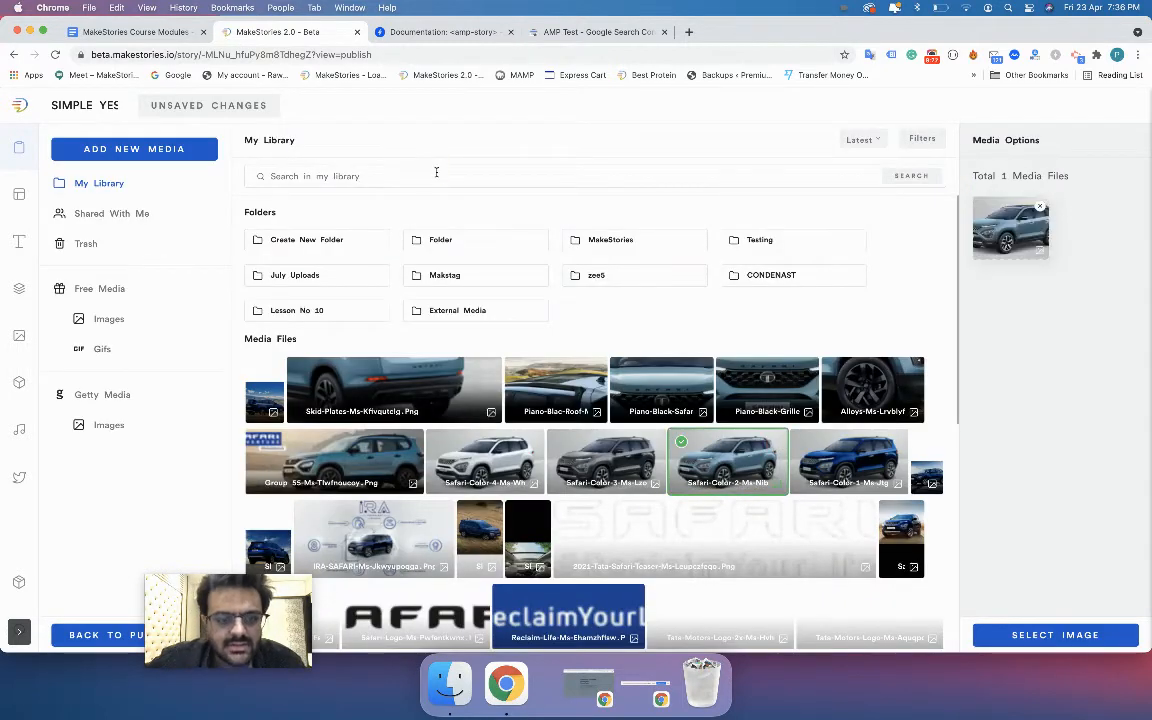
pyautogui.click(436, 175)
pyautogui.write('makestories')
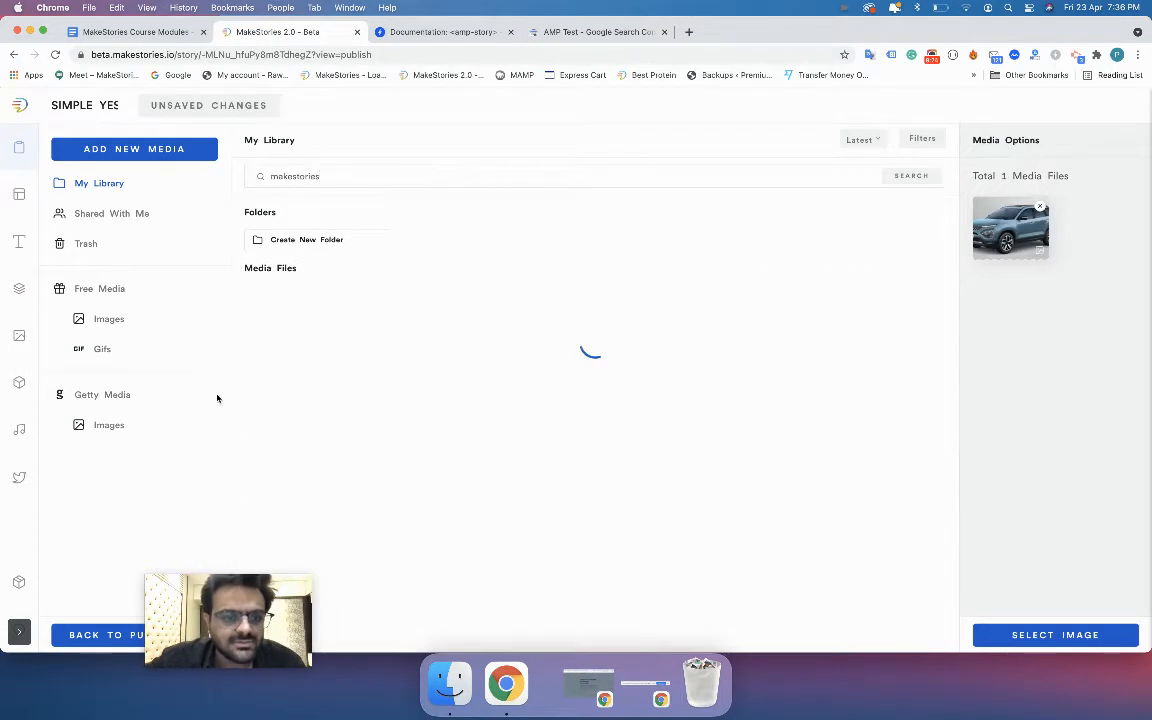
pyautogui.click(447, 319)
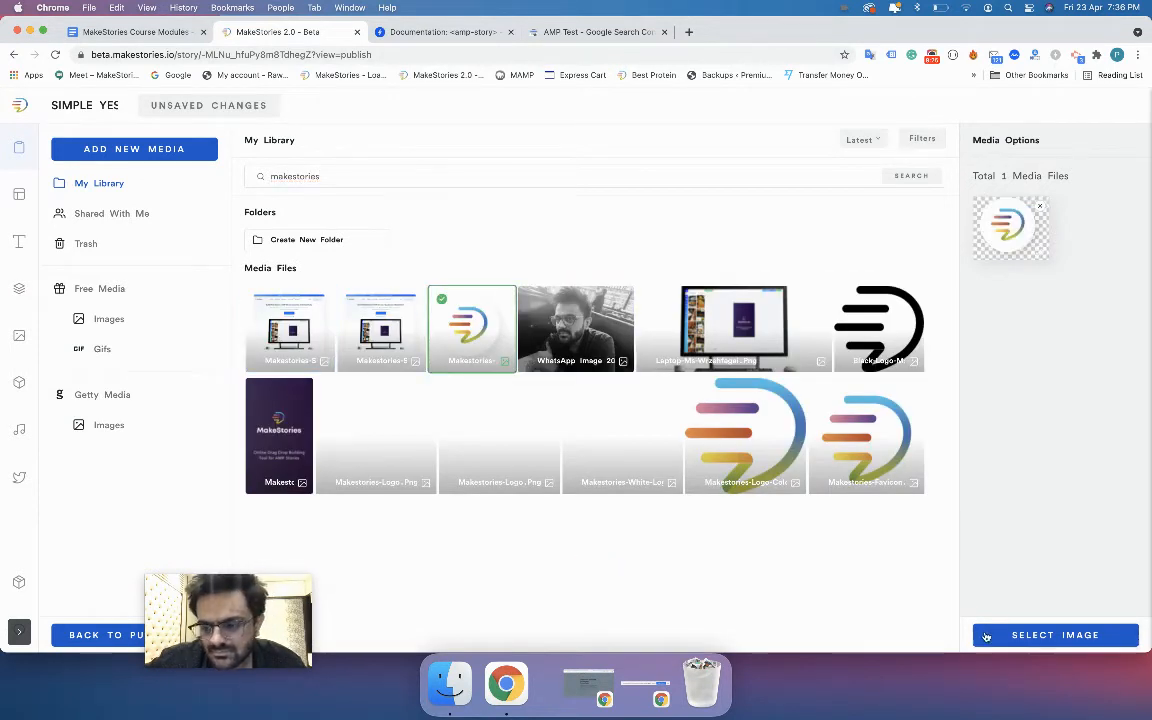
pyautogui.click(979, 635)
# Step: Enter the author's Twitter handle and set the organization Twitter handle to teammakestories
pyautogui.scroll(-3, 660, 510)
pyautogui.click(438, 443)
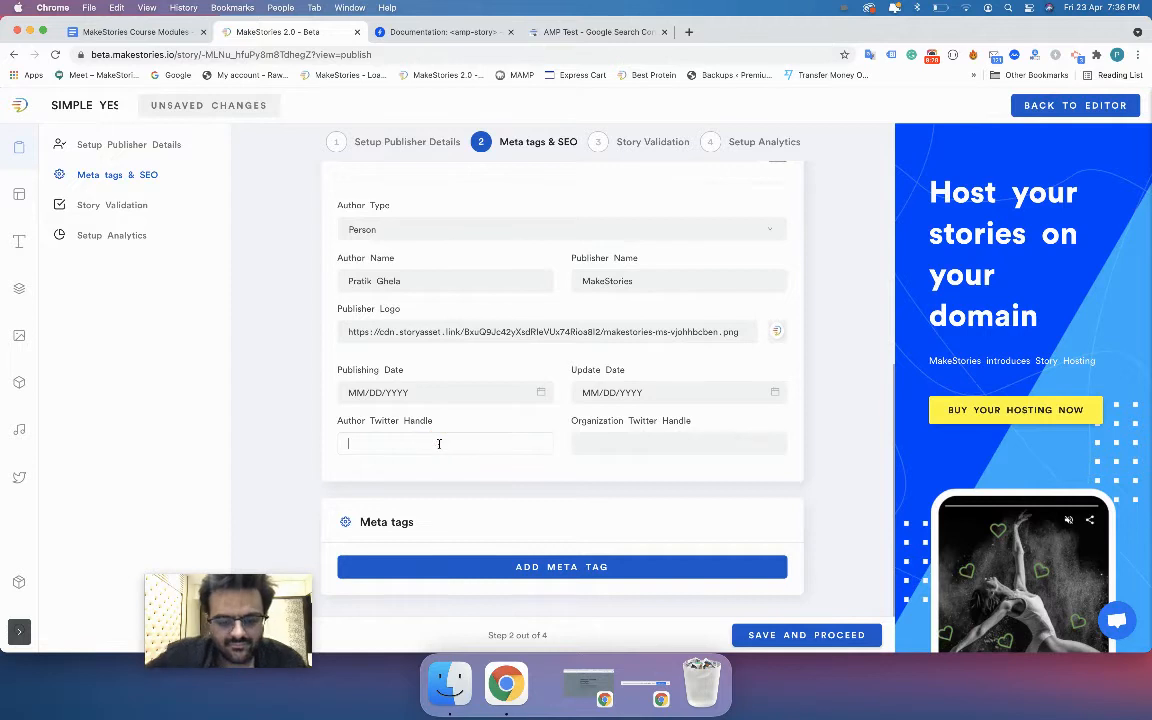
pyautogui.write('GhelaPrati')
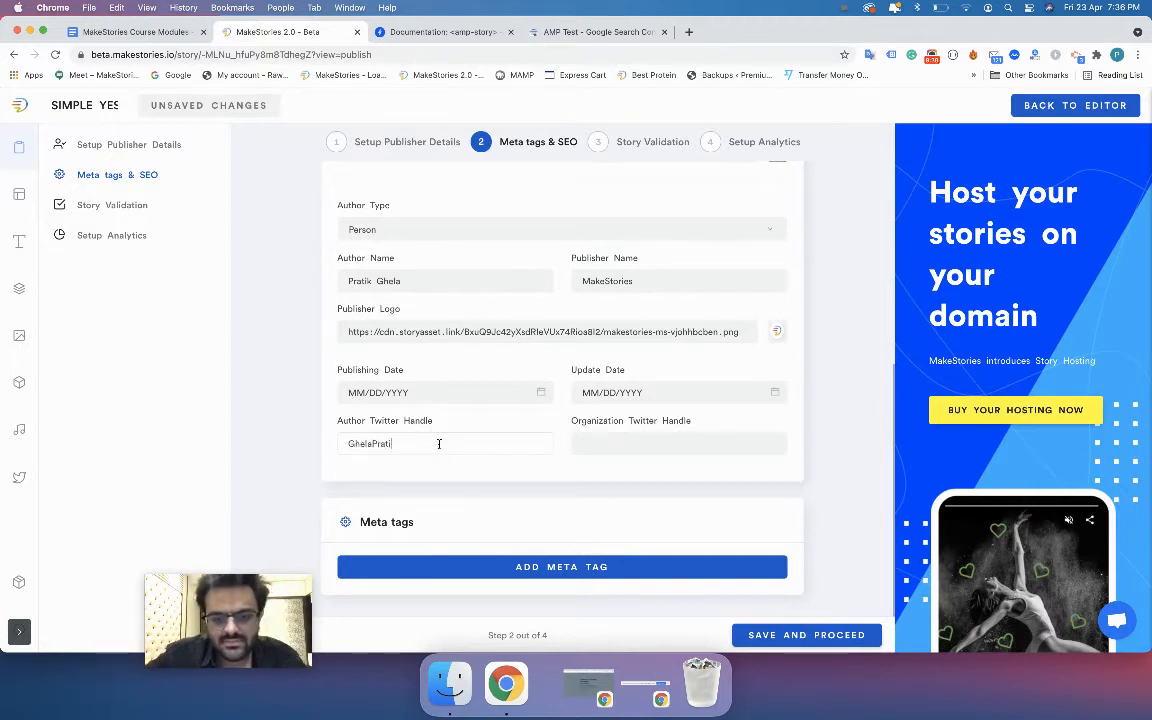
pyautogui.write('k')
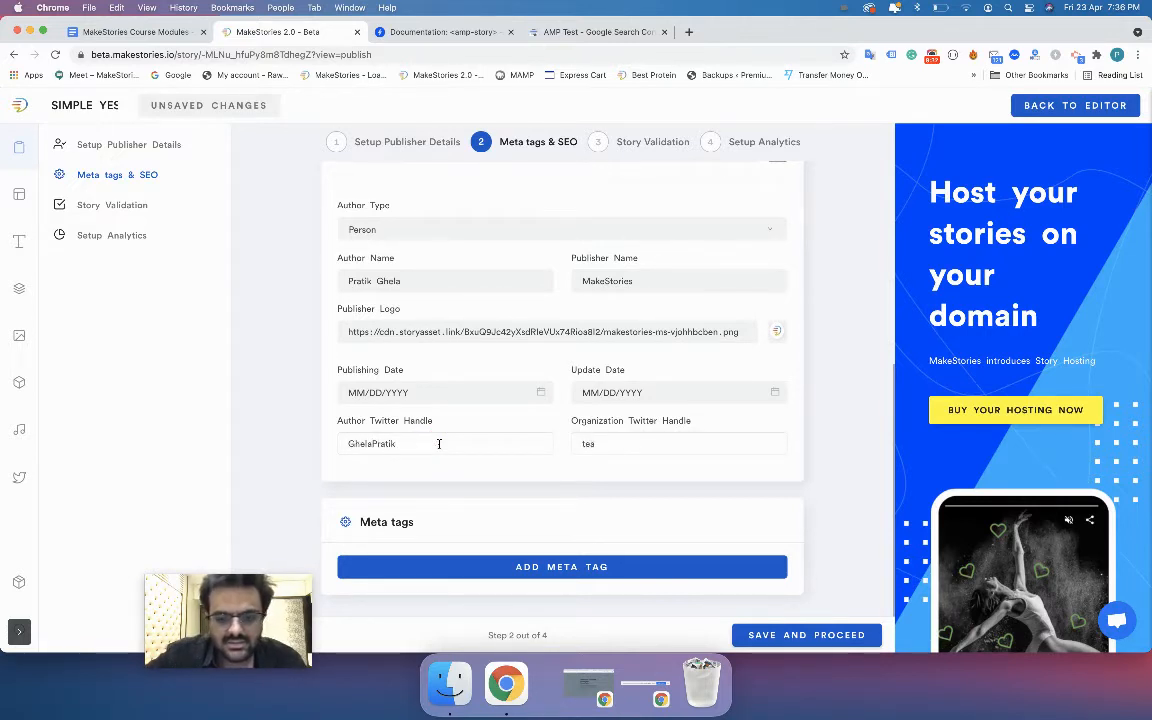
pyautogui.write('teammakestories')
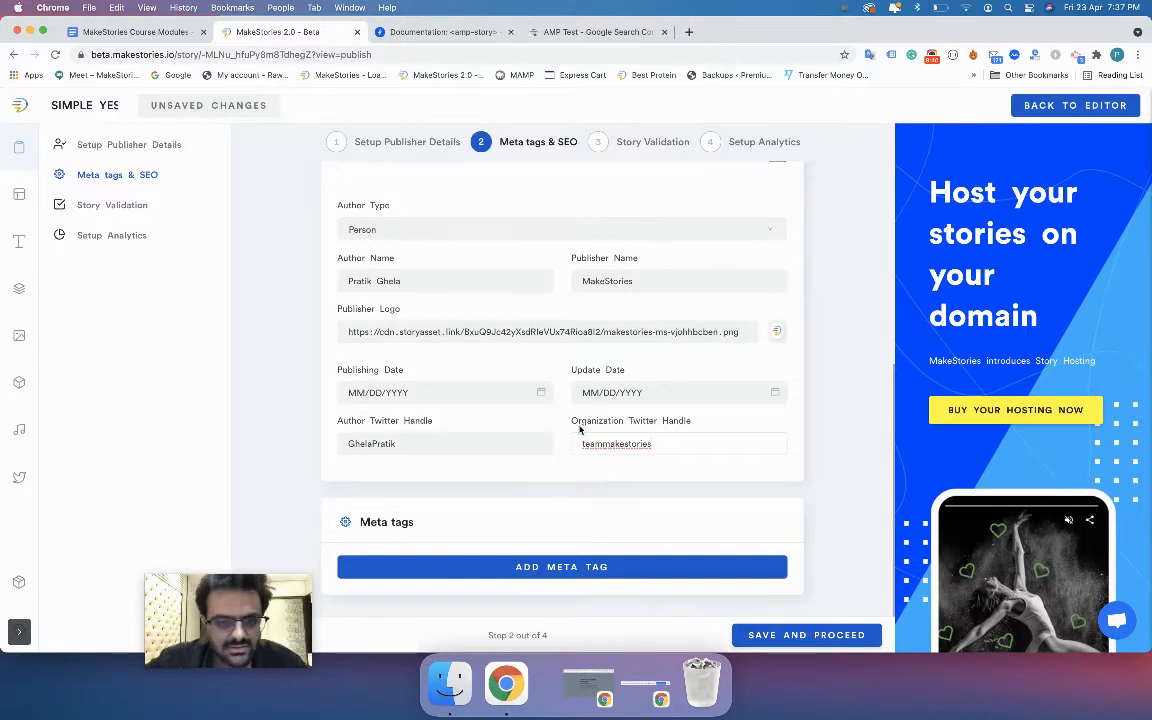
pyautogui.scroll(5, 566, 479)
pyautogui.scroll(-5, 581, 437)
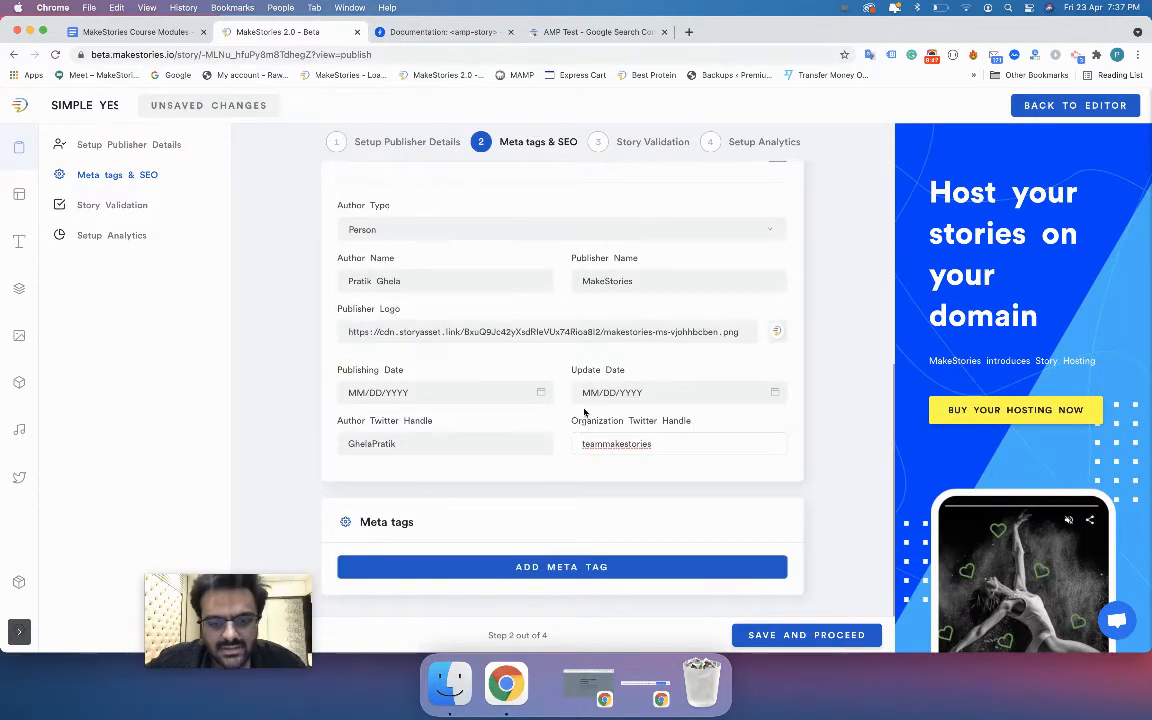
# Step: Set both the publishing date and the update date to 04/23/2021, and save the metadata to proceed to story validation
pyautogui.click(540, 392)
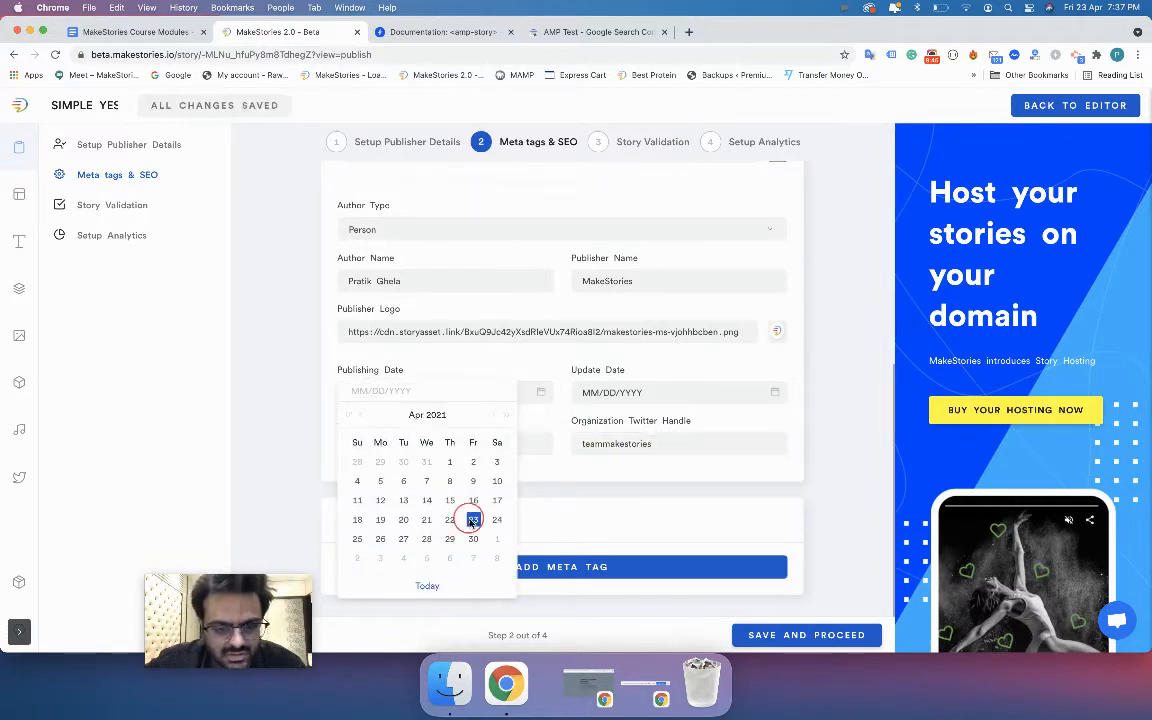
pyautogui.click(473, 520)
pyautogui.click(774, 392)
pyautogui.click(707, 521)
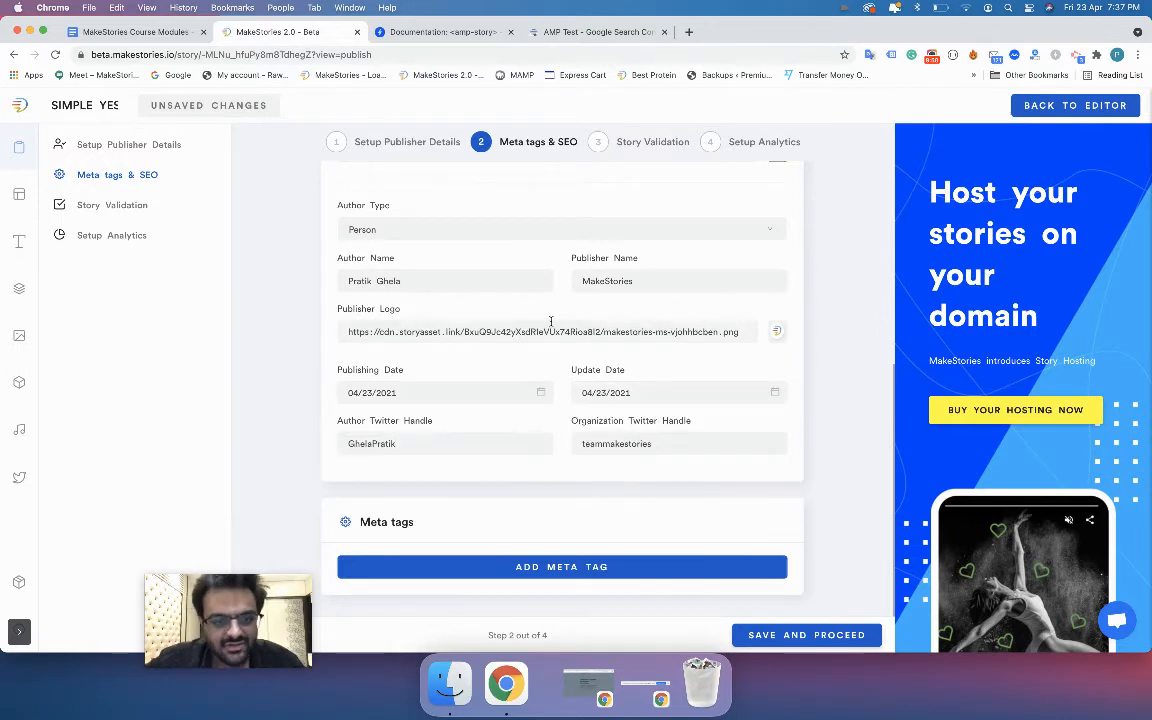
pyautogui.scroll(5, 550, 325)
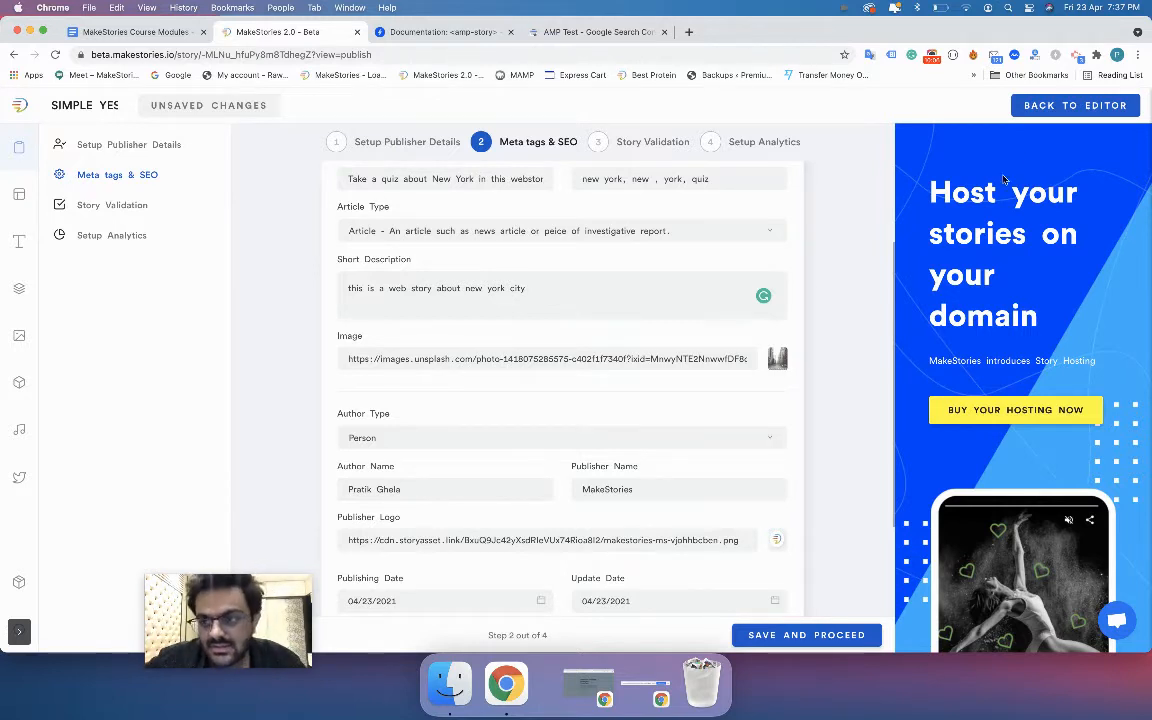
pyautogui.click(810, 638)
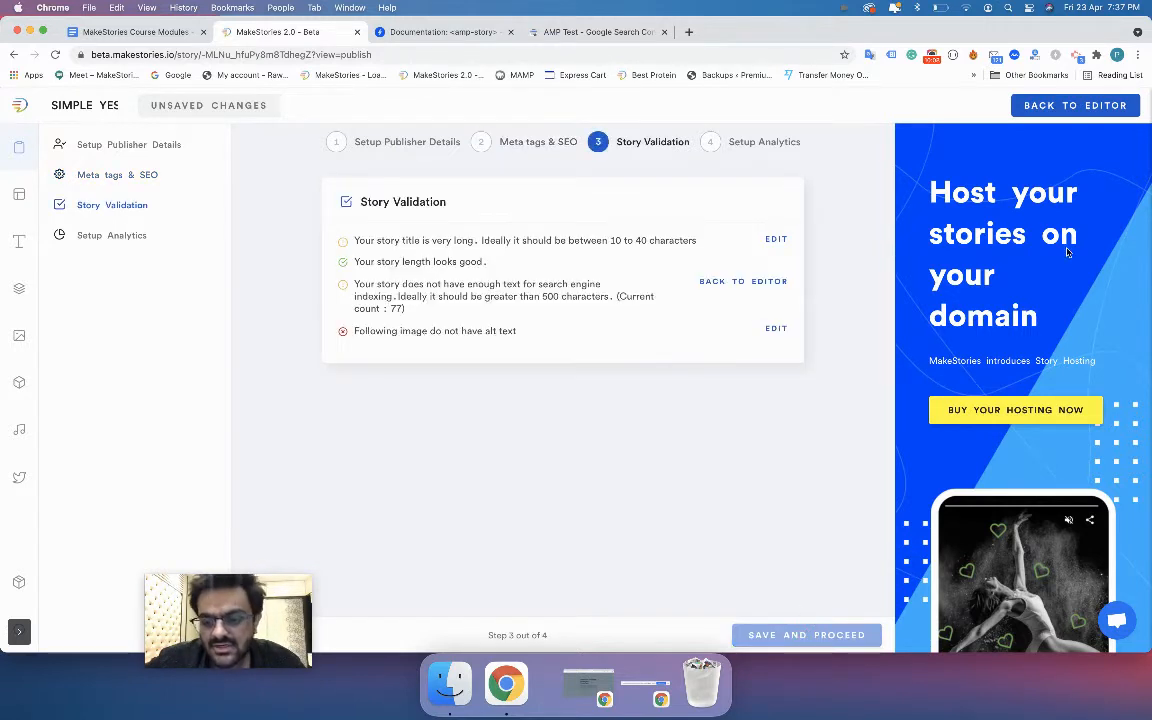
# Step: Preview the story from the editor and open the preview page's source code
pyautogui.click(1072, 106)
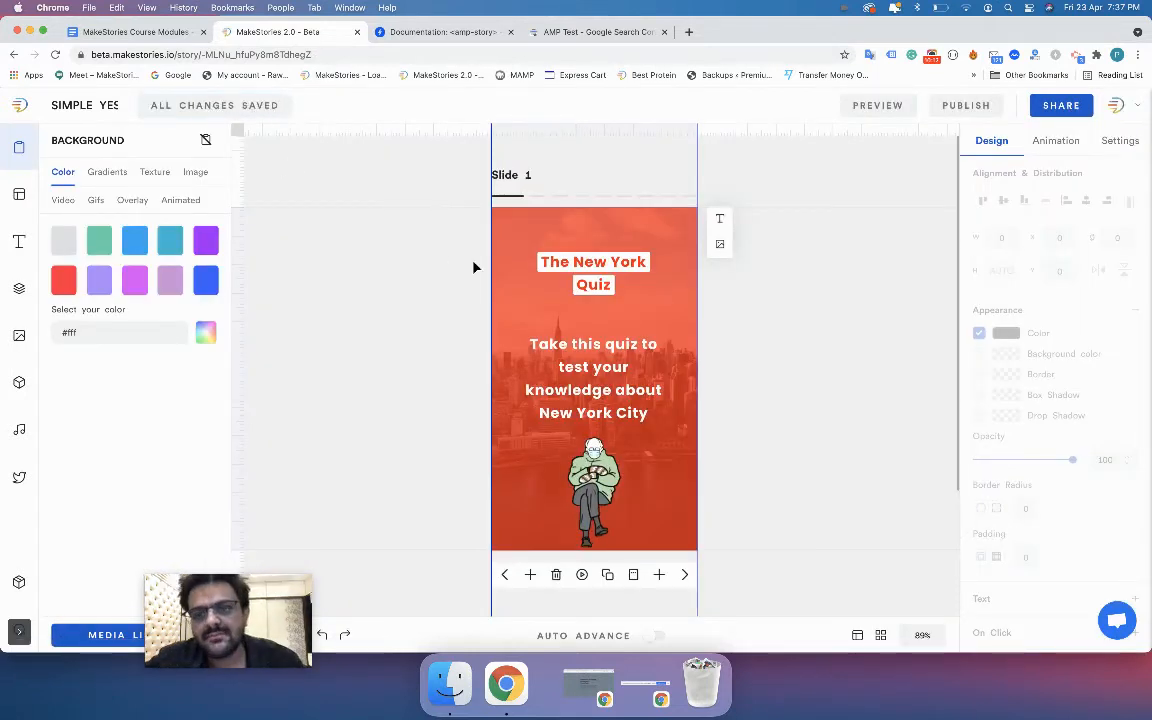
pyautogui.click(866, 106)
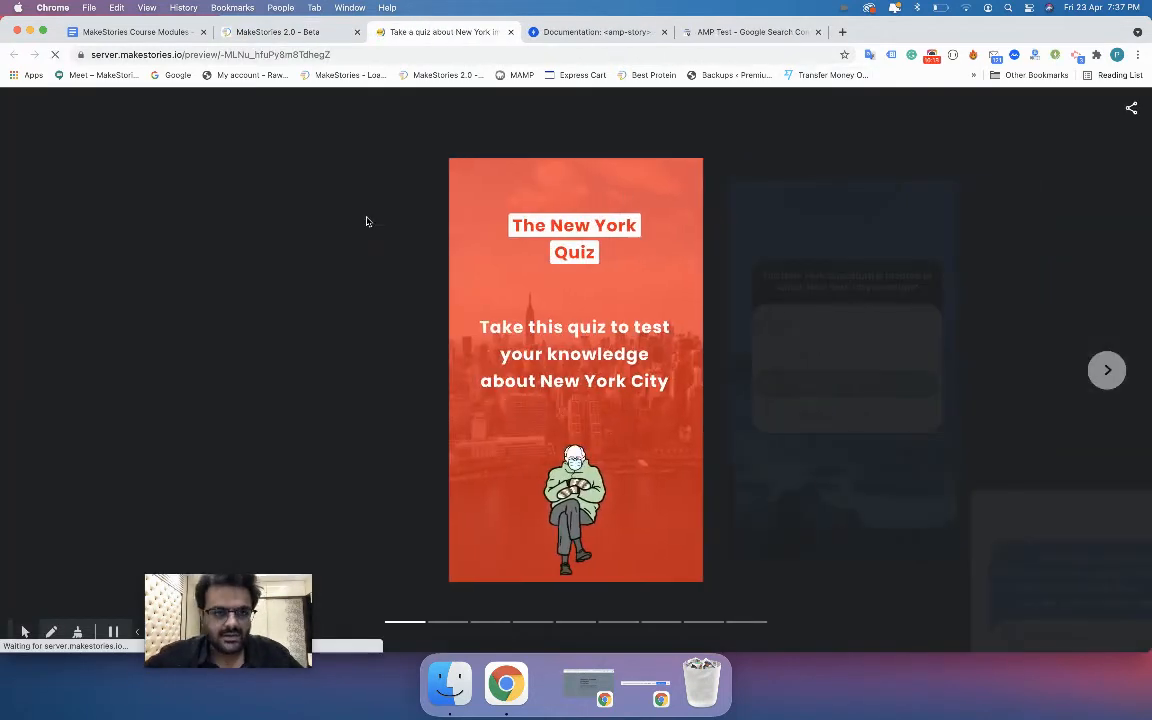
pyautogui.rightClick(366, 221)
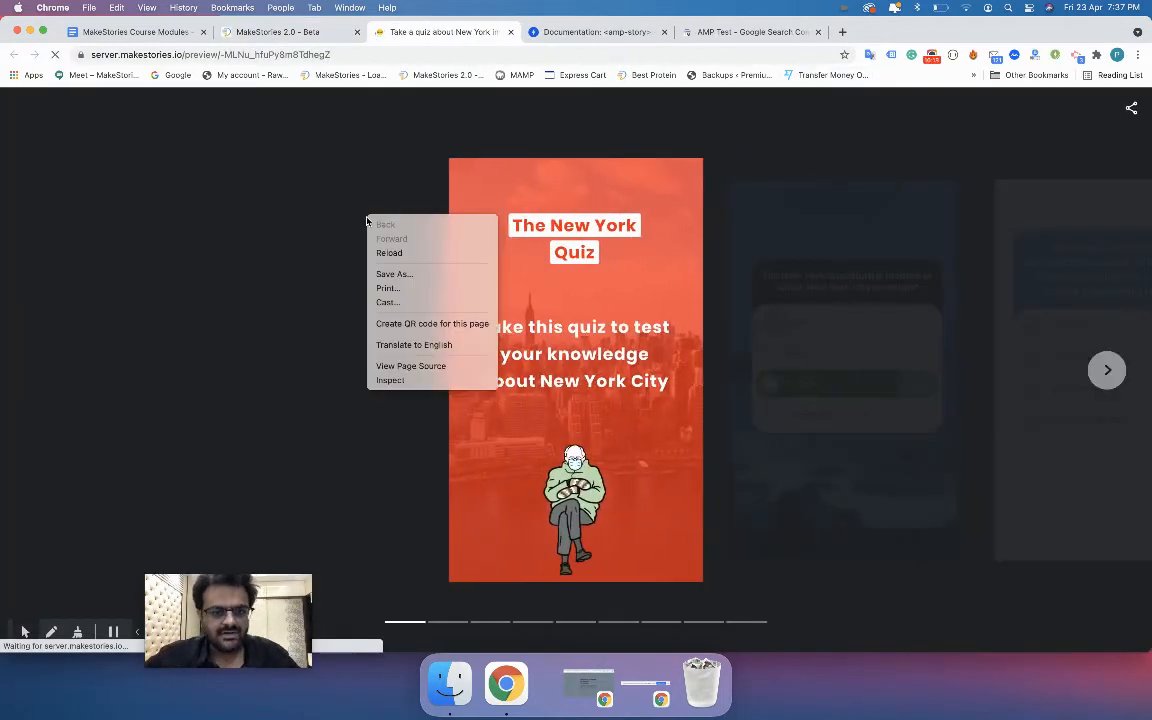
pyautogui.click(416, 368)
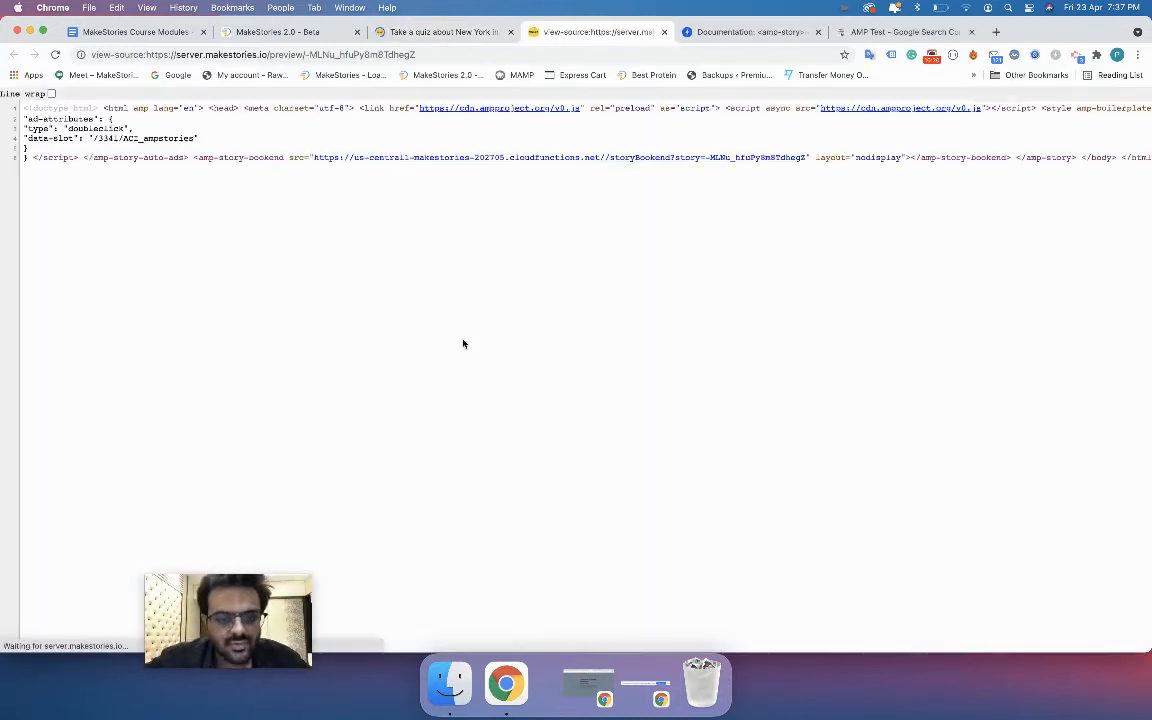
# Step: Find "json" in the page source and select the whole application/ld+json script, including its closing script tag
pyautogui.press('super+f')
pyautogui.write('json')
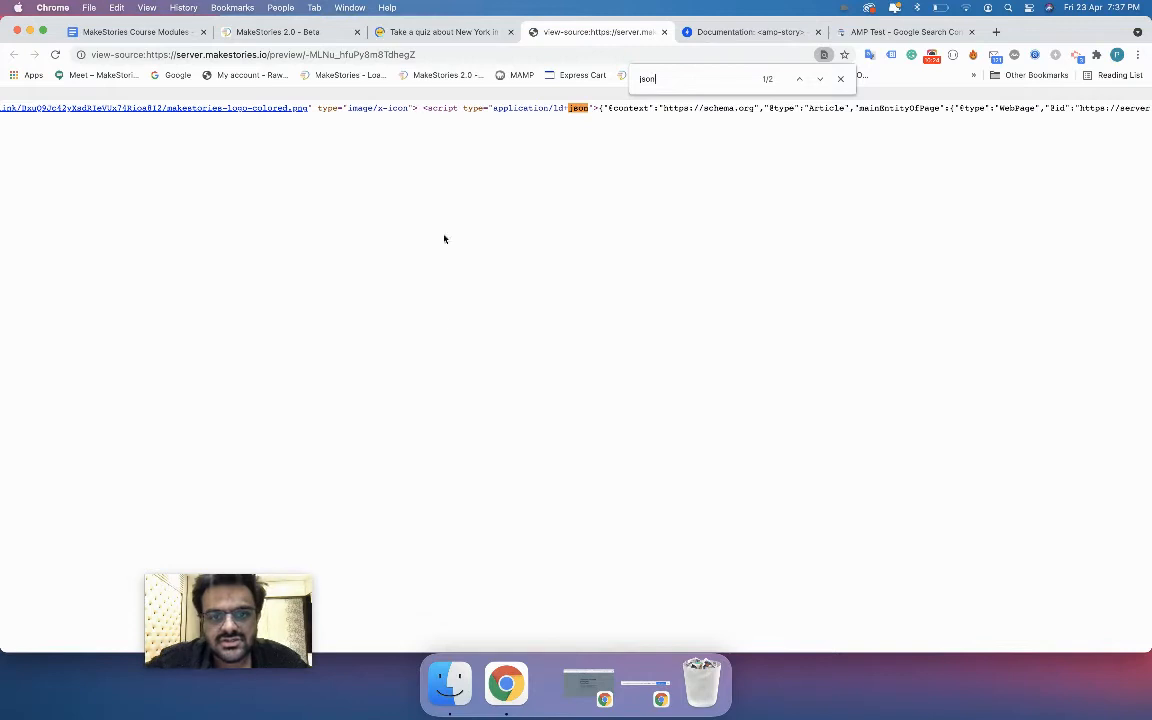
pyautogui.moveTo(423, 107); pyautogui.dragTo(945, 108)
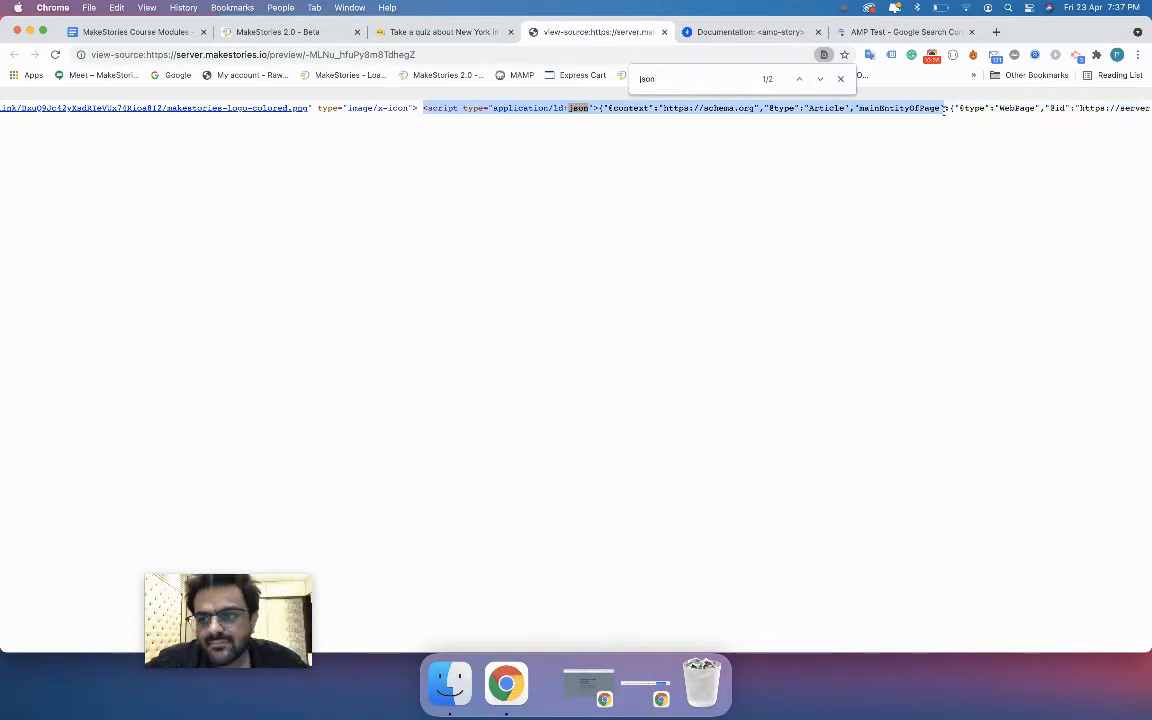
pyautogui.hscroll(20, 945, 108)
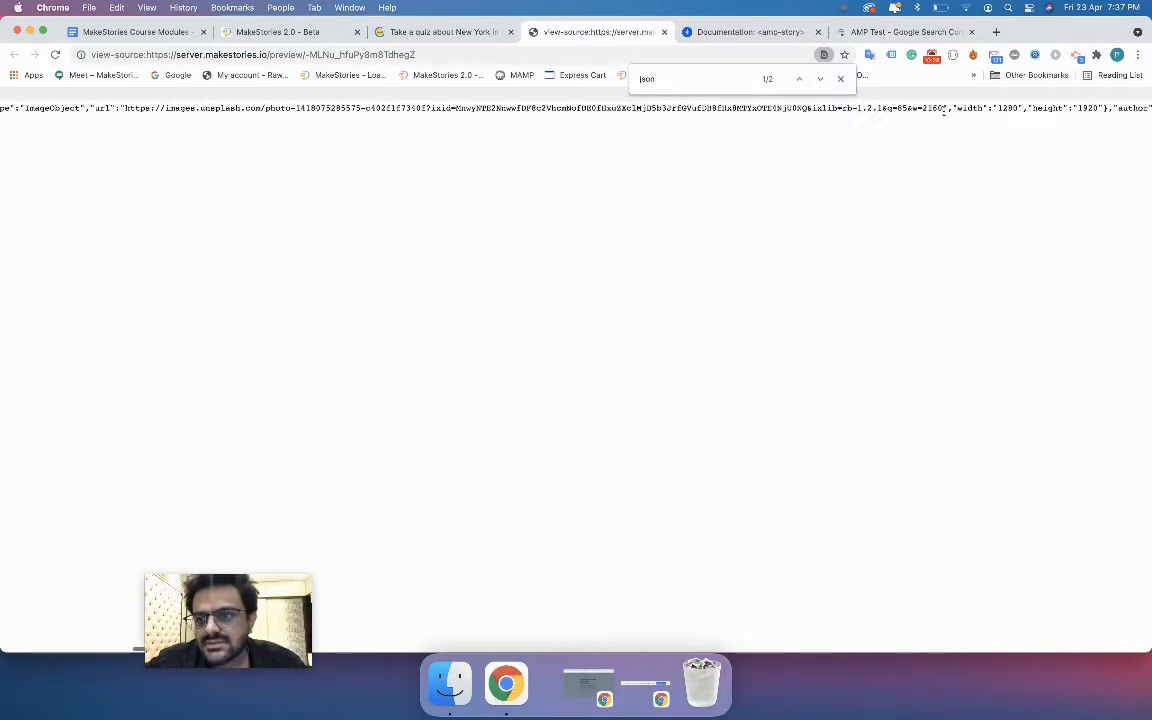
pyautogui.hscroll(15, 945, 108)
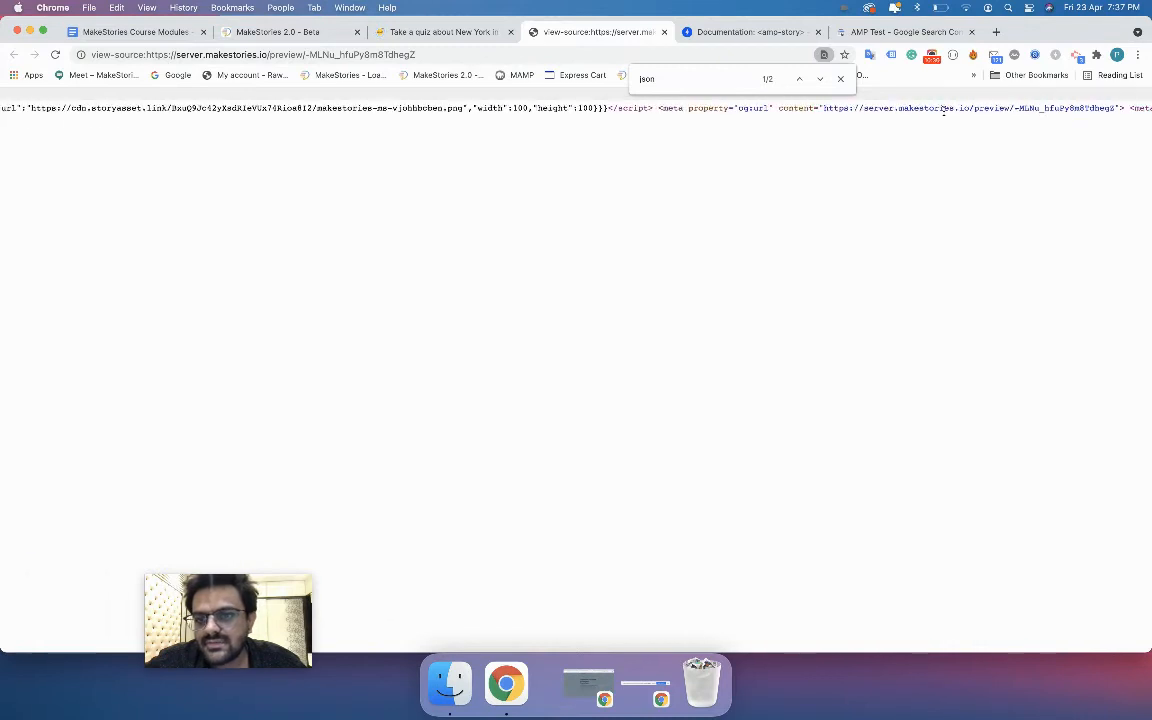
pyautogui.keyDown('shift'); pyautogui.click(653, 108); pyautogui.keyUp('shift')
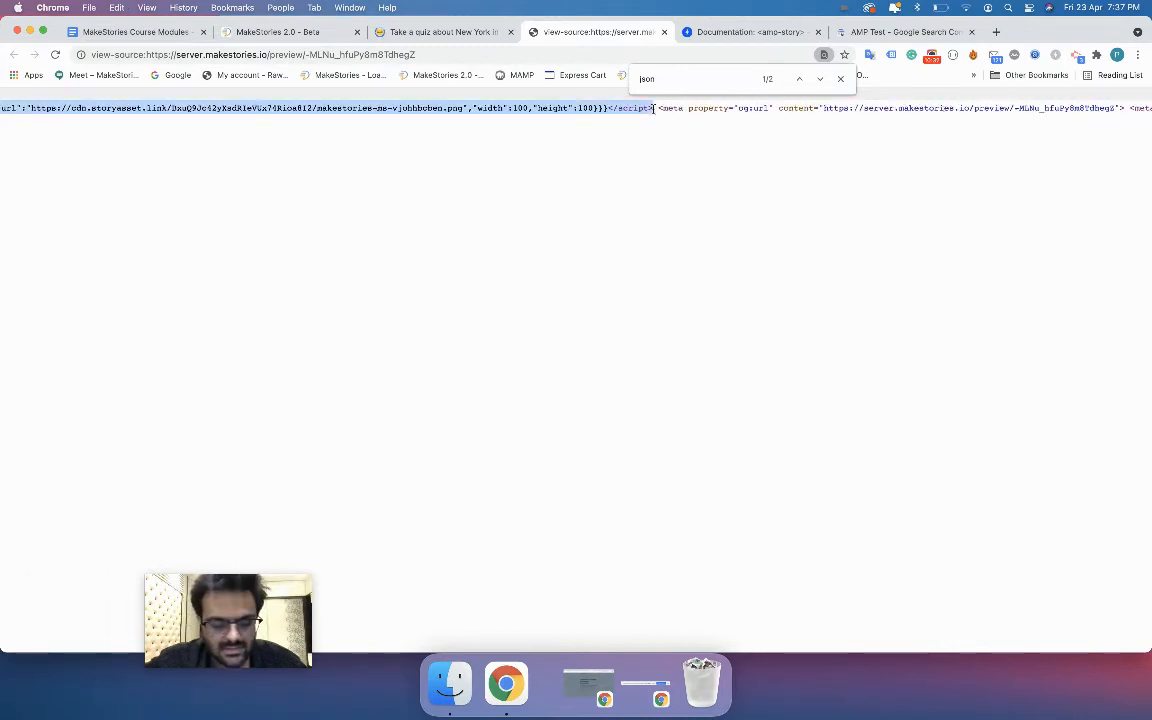
# Step: Switch to Sublime Text, paste the JSON-LD script into an empty file and copy it again in full
pyautogui.press('super+space')
pyautogui.write('subl')
pyautogui.press('Return')
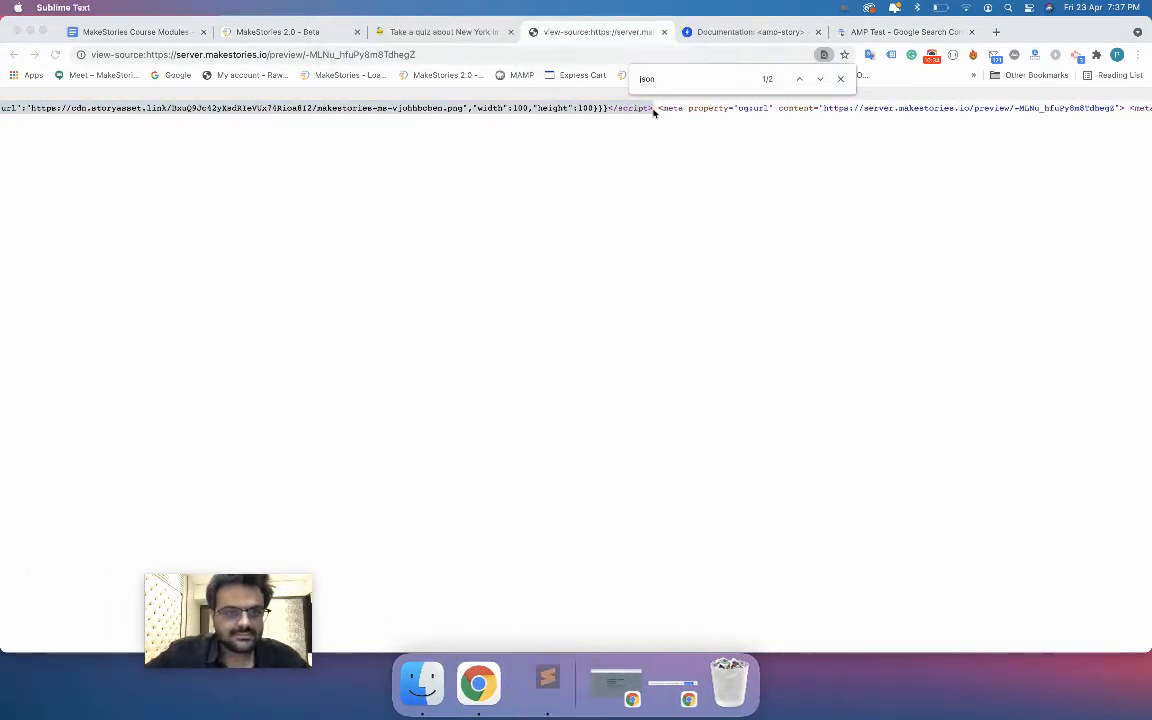
pyautogui.press('super+v')
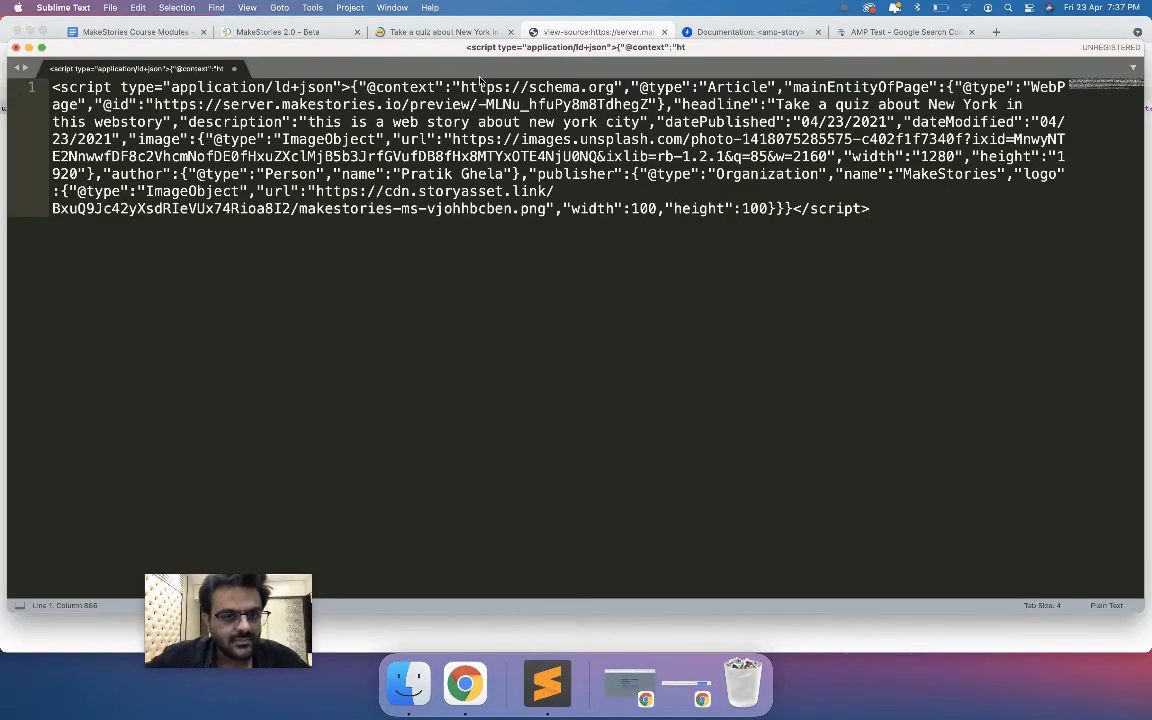
pyautogui.press('super+c')
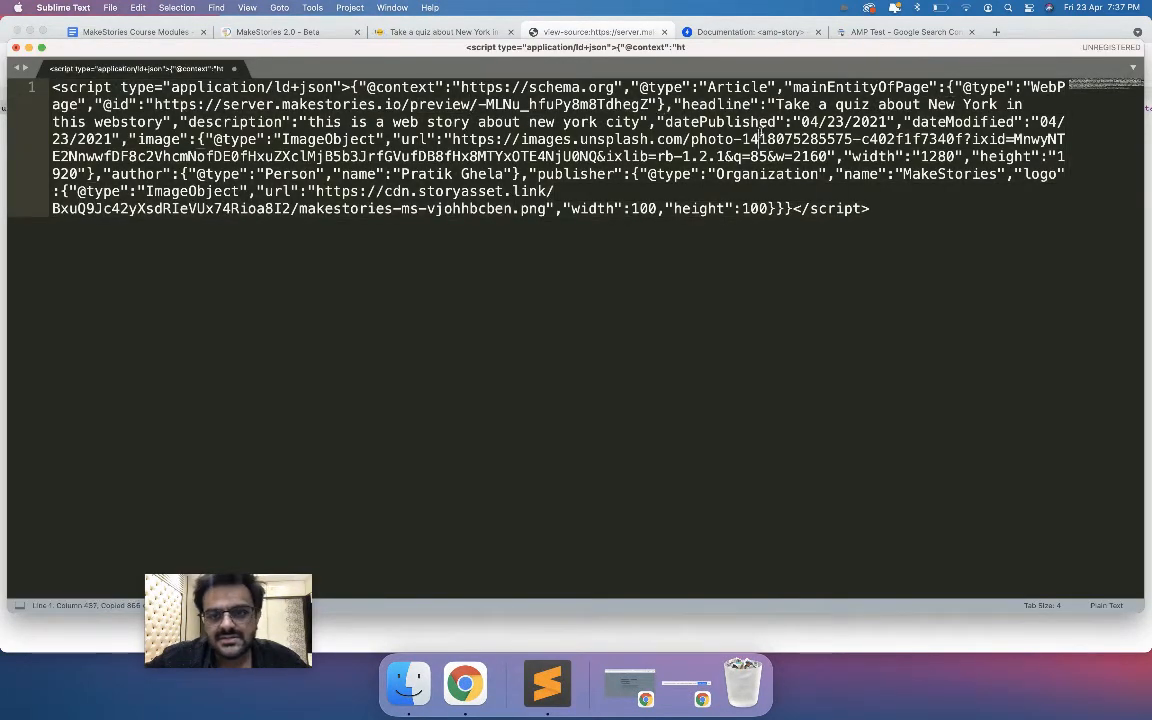
pyautogui.press('super+a')
# Step: Search Google for "unminify html" in a new Chrome tab and open unminify.com
pyautogui.click(996, 32)
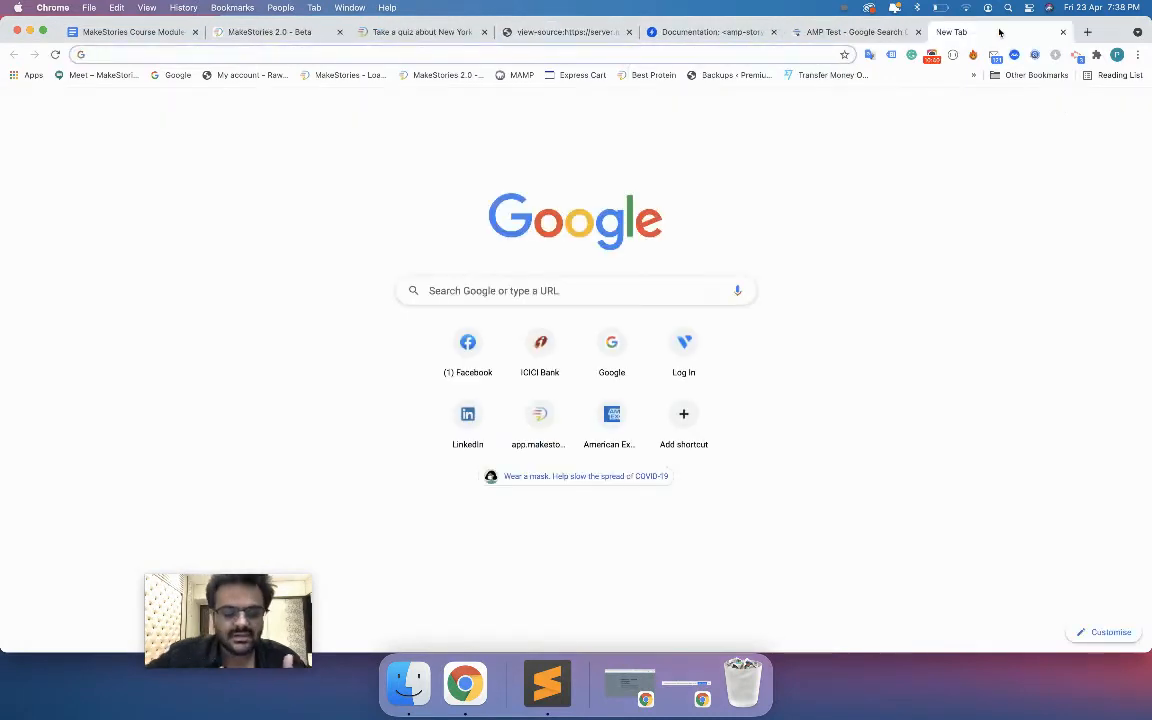
pyautogui.write('unminify')
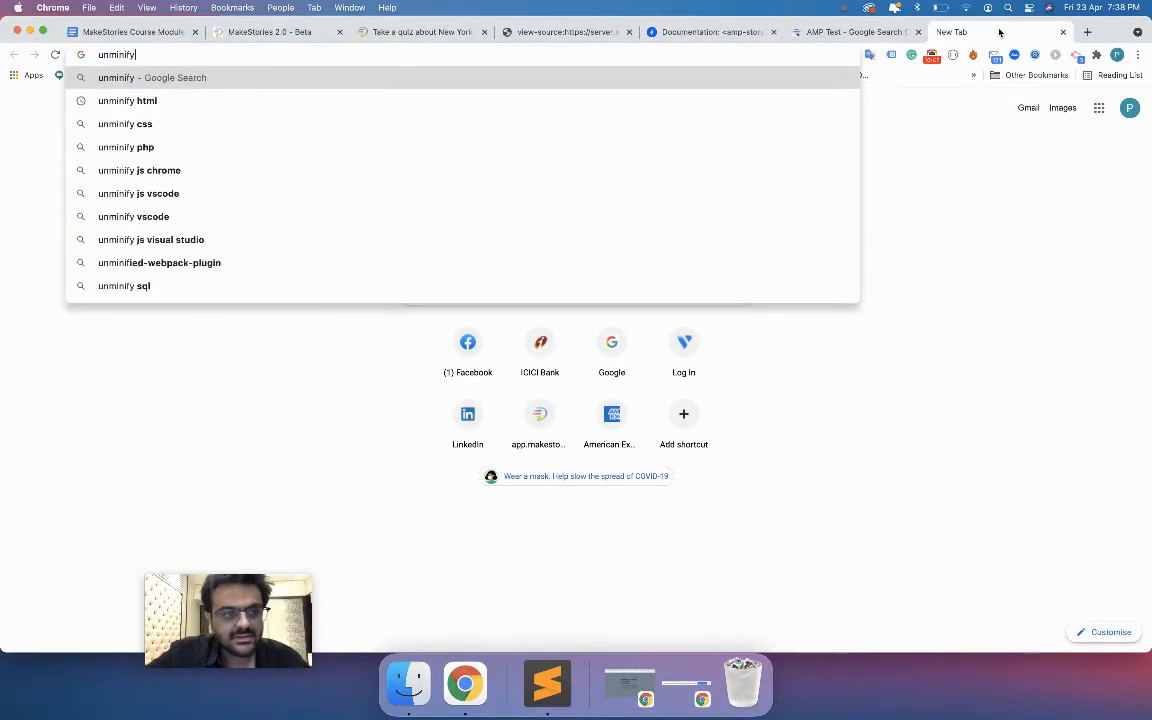
pyautogui.press('Up')
pyautogui.press('Down')
pyautogui.press('Down')
pyautogui.press('Return')
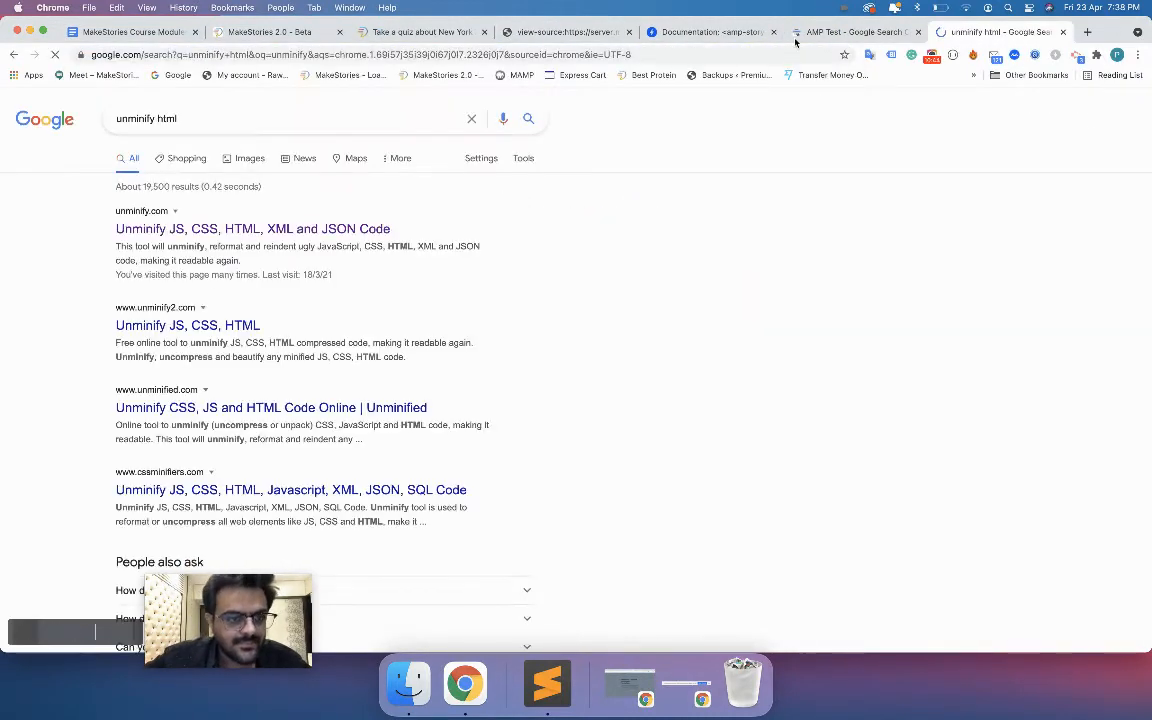
pyautogui.click(324, 230)
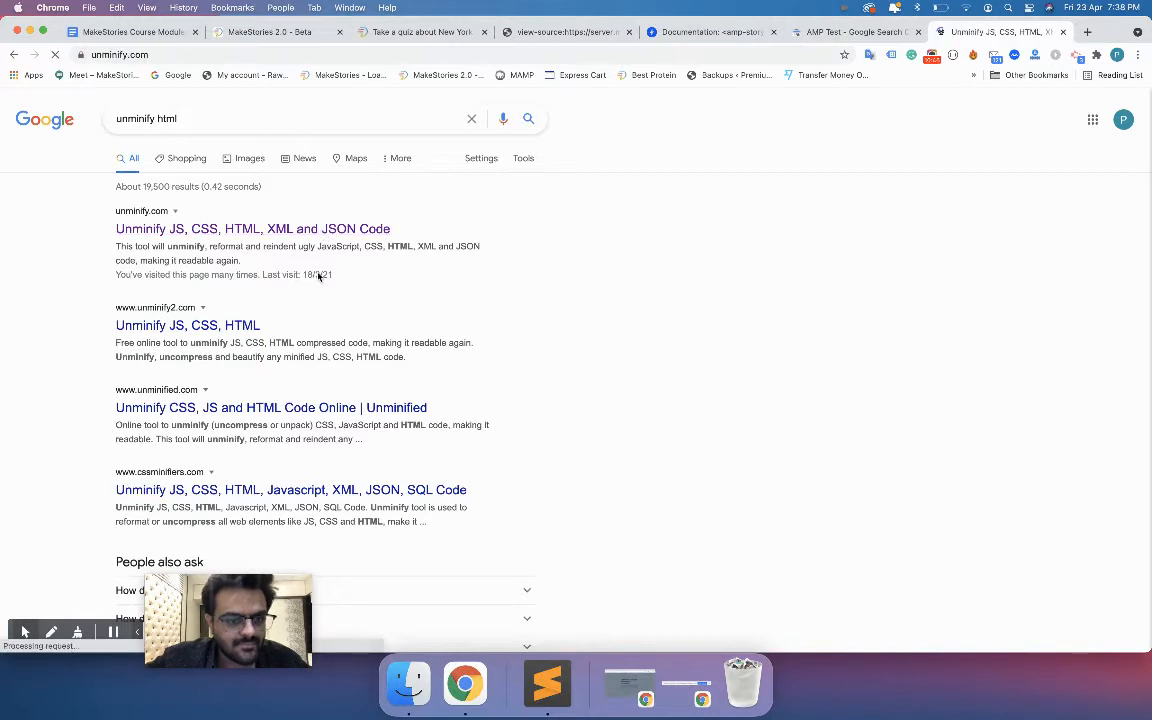
# Step: Unminify the JSON-LD script and replace the minified code in Sublime Text with the formatted version
pyautogui.click(363, 329)
pyautogui.press('super+v')
pyautogui.click(347, 497)
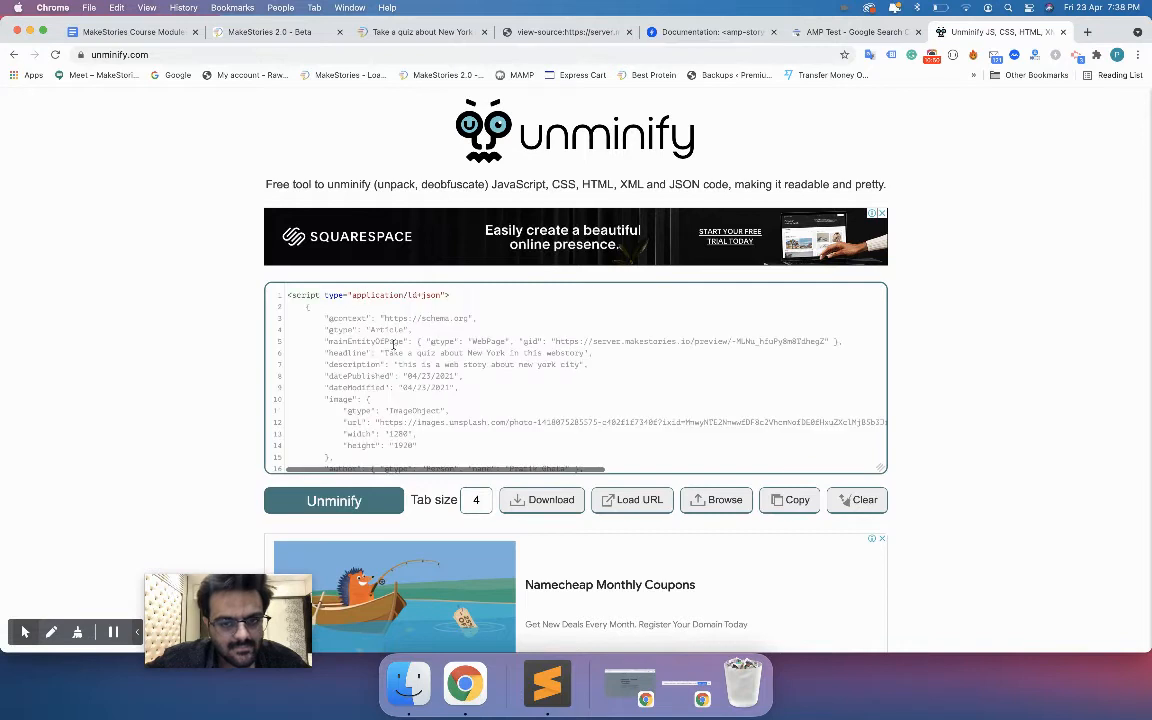
pyautogui.press('super+a')
pyautogui.press('super+Tab')
pyautogui.press('super+v')
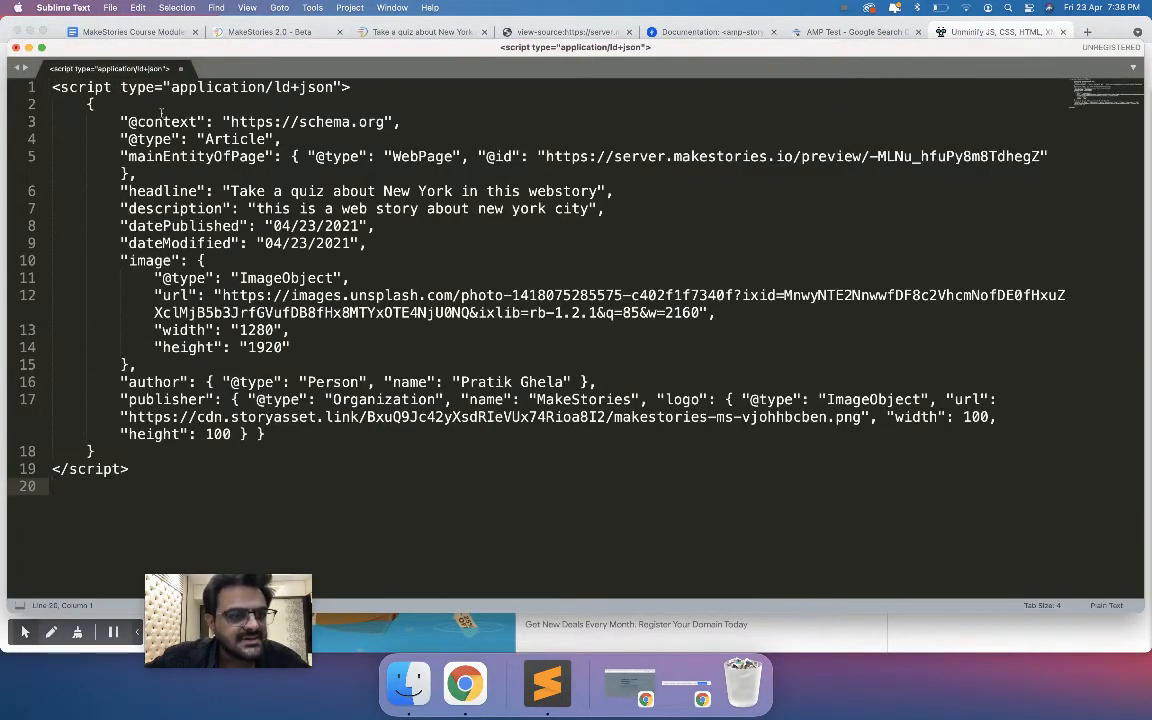
# Step: Examine the script's application/ld+json type, context, Article type and mainEntityOfPage entries in the formatted code
pyautogui.moveTo(171, 87); pyautogui.dragTo(330, 87)
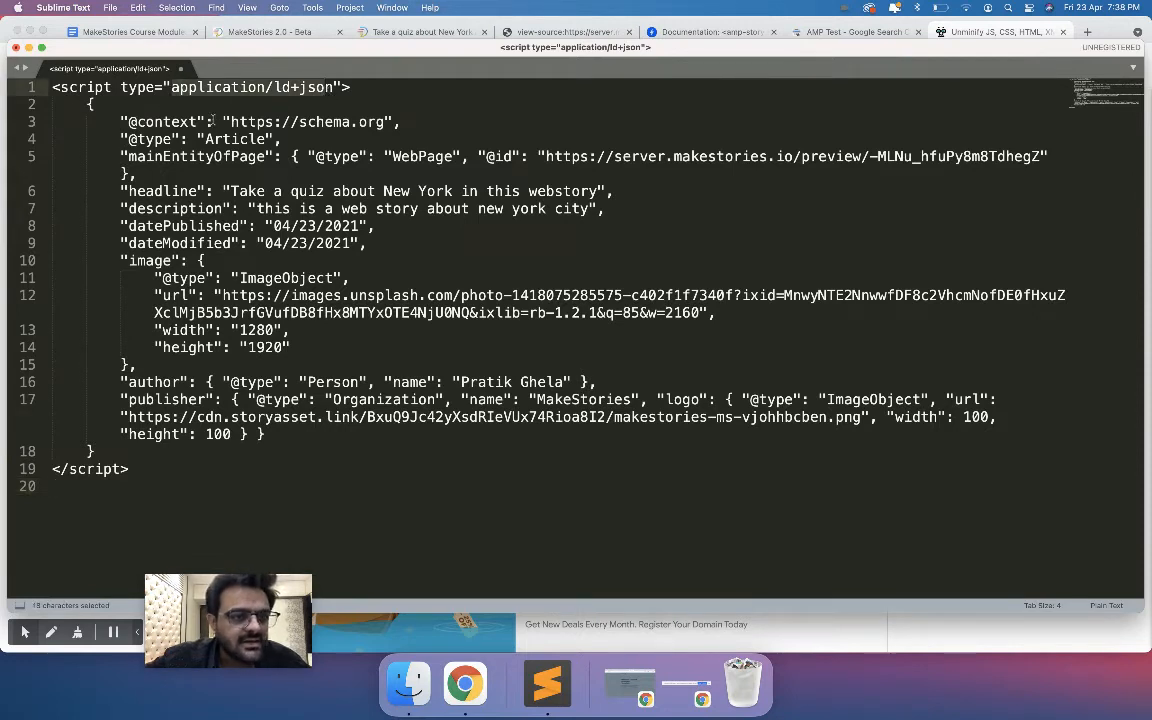
pyautogui.click(212, 121)
pyautogui.doubleClick(258, 140)
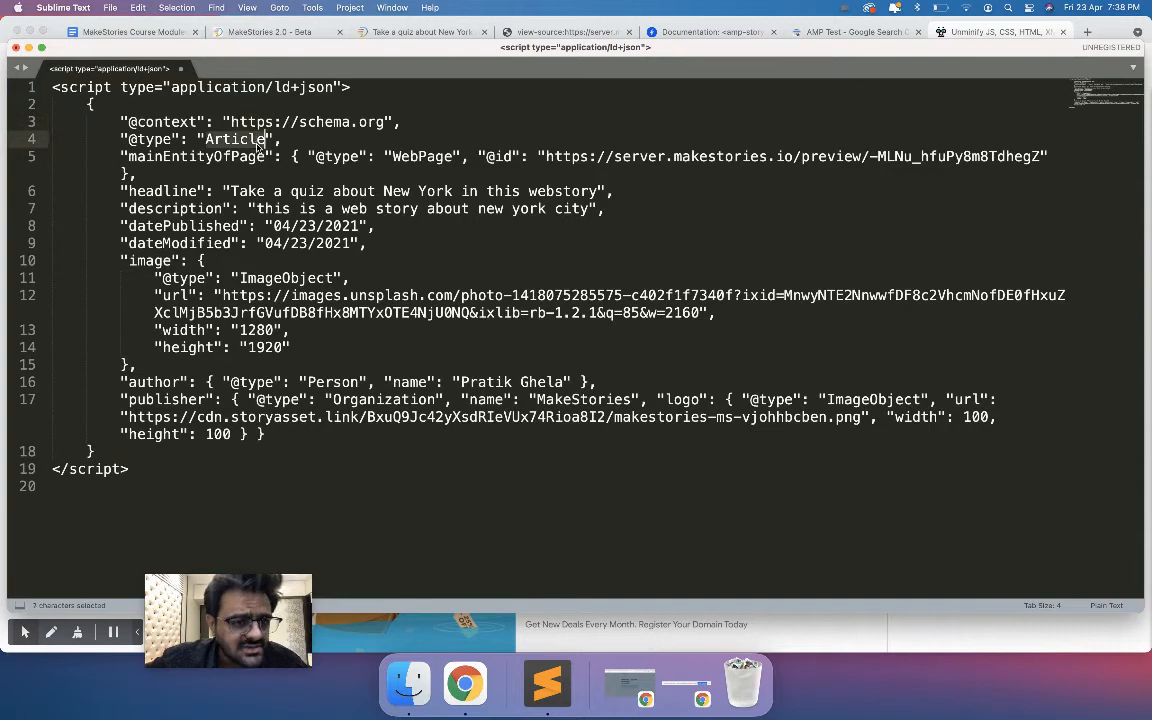
pyautogui.click(214, 158)
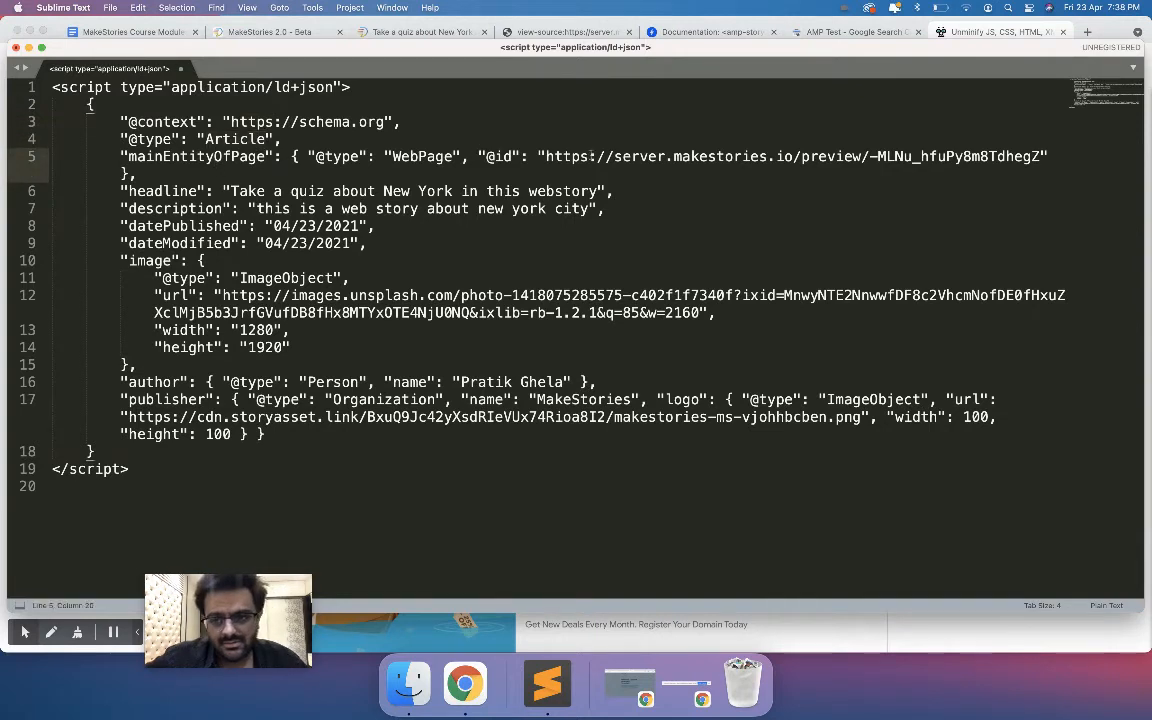
pyautogui.doubleClick(195, 152)
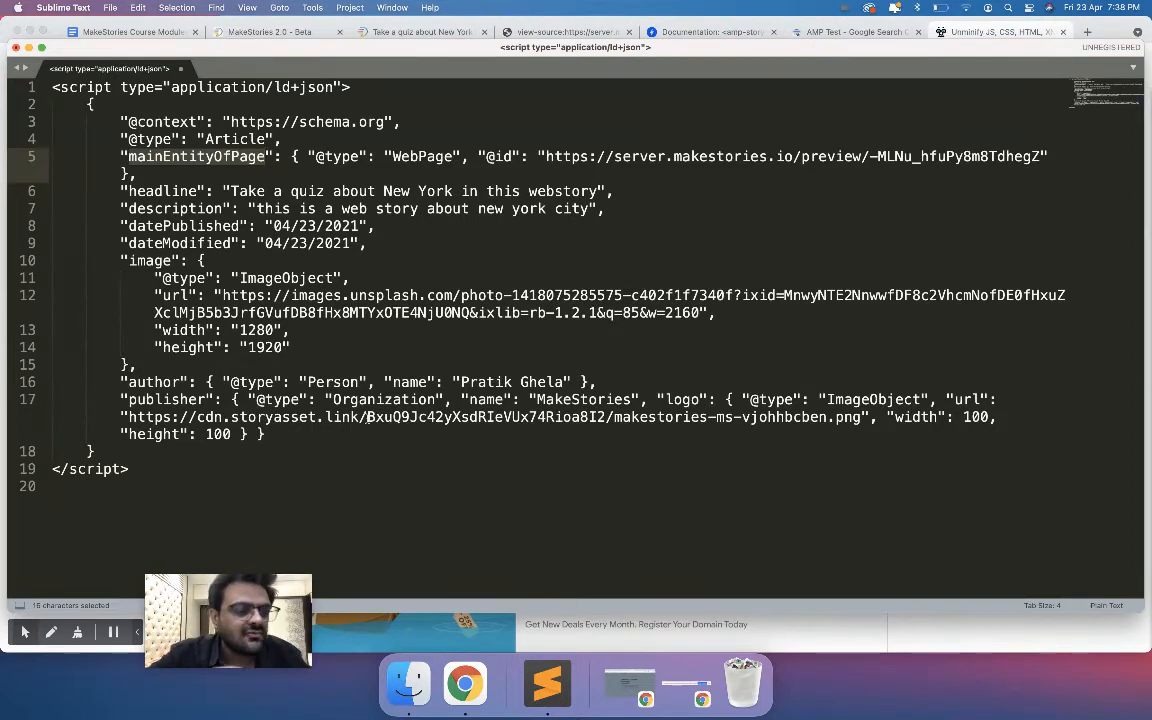
# Step: Return to the story preview in Chrome and open schema.org in a new tab
pyautogui.click(446, 33)
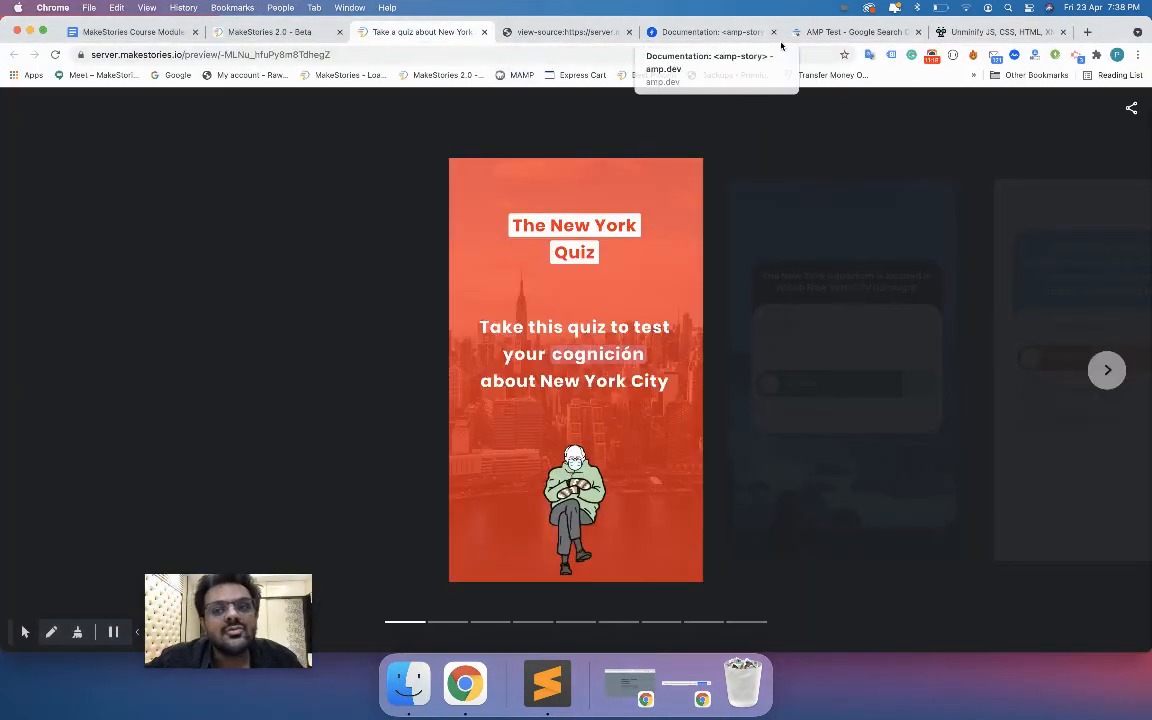
pyautogui.click(1087, 33)
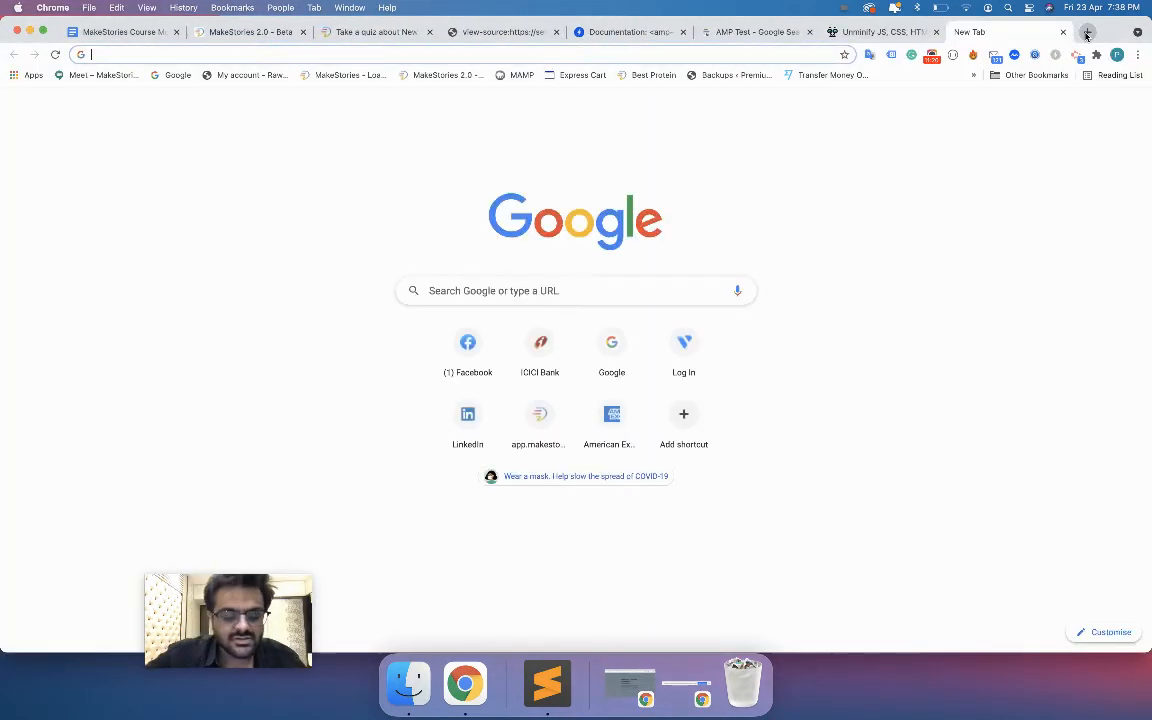
pyautogui.write('schema.o')
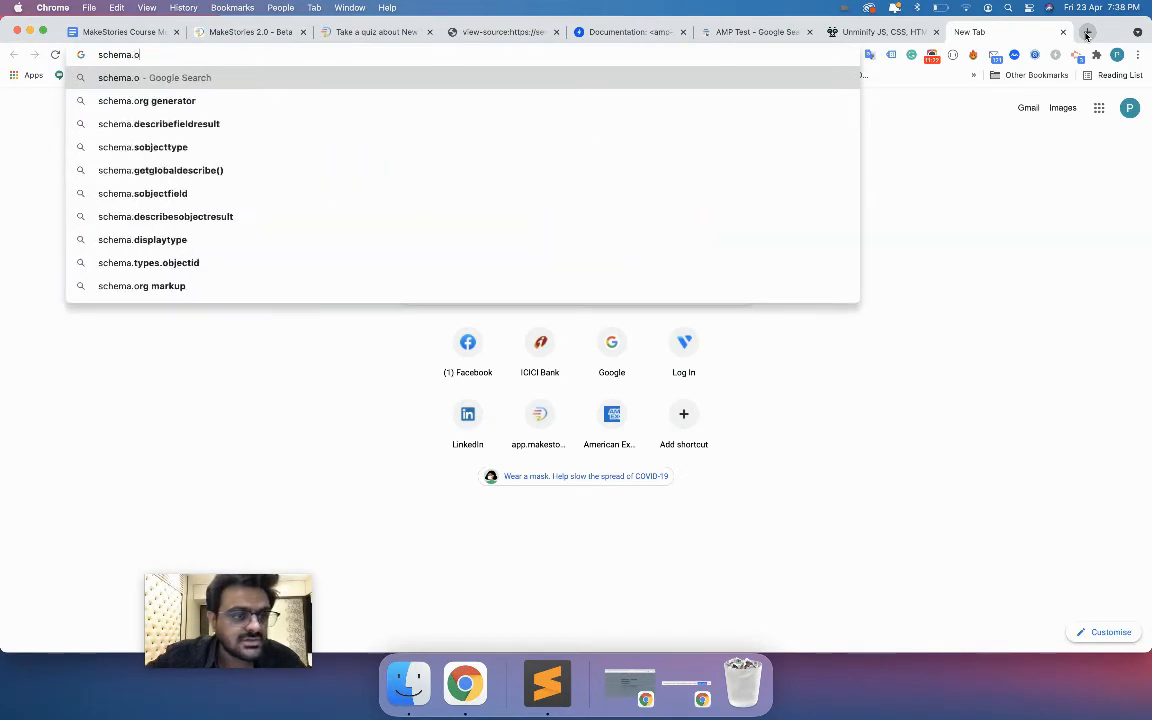
pyautogui.write('rg')
pyautogui.press('Return')
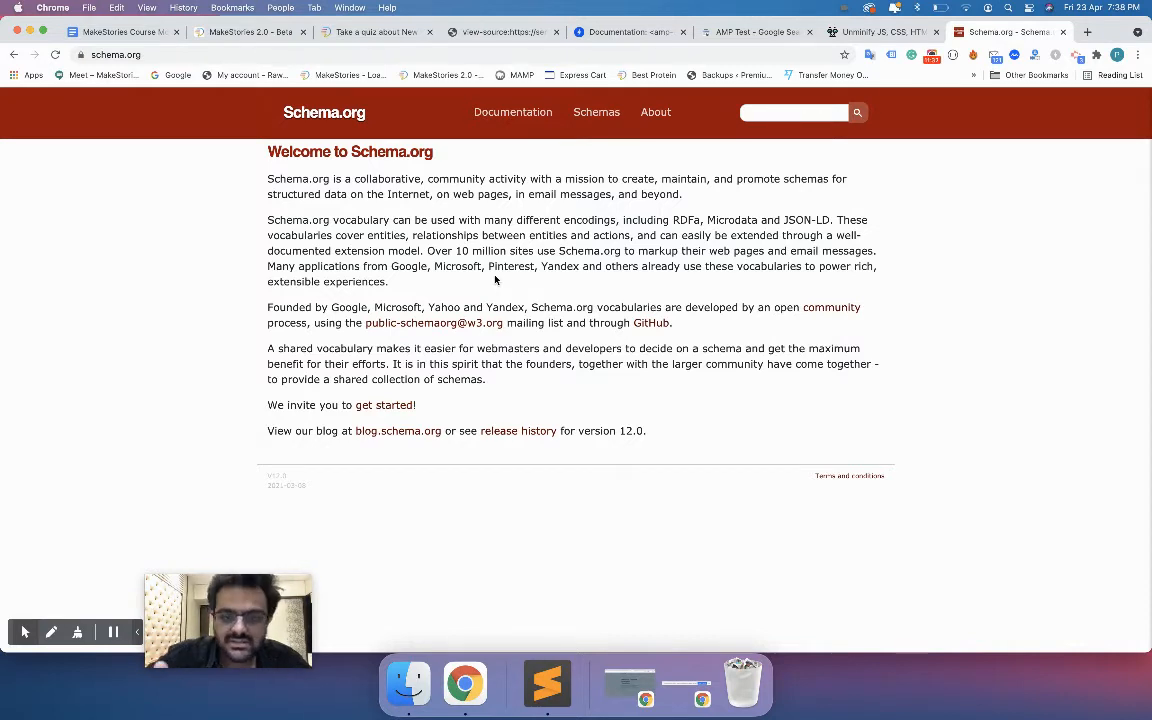
# Step: Close the schema.org page and open the Meta tags & SEO section of the story's publishing setup
pyautogui.press('super+w')
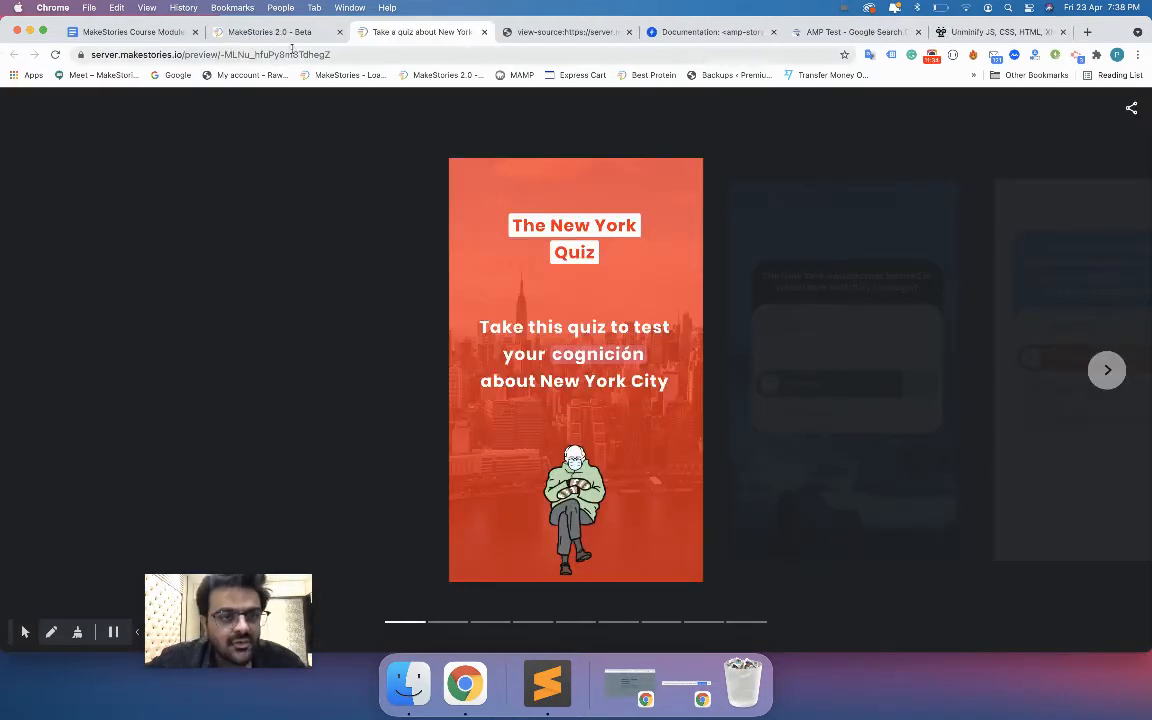
pyautogui.click(290, 33)
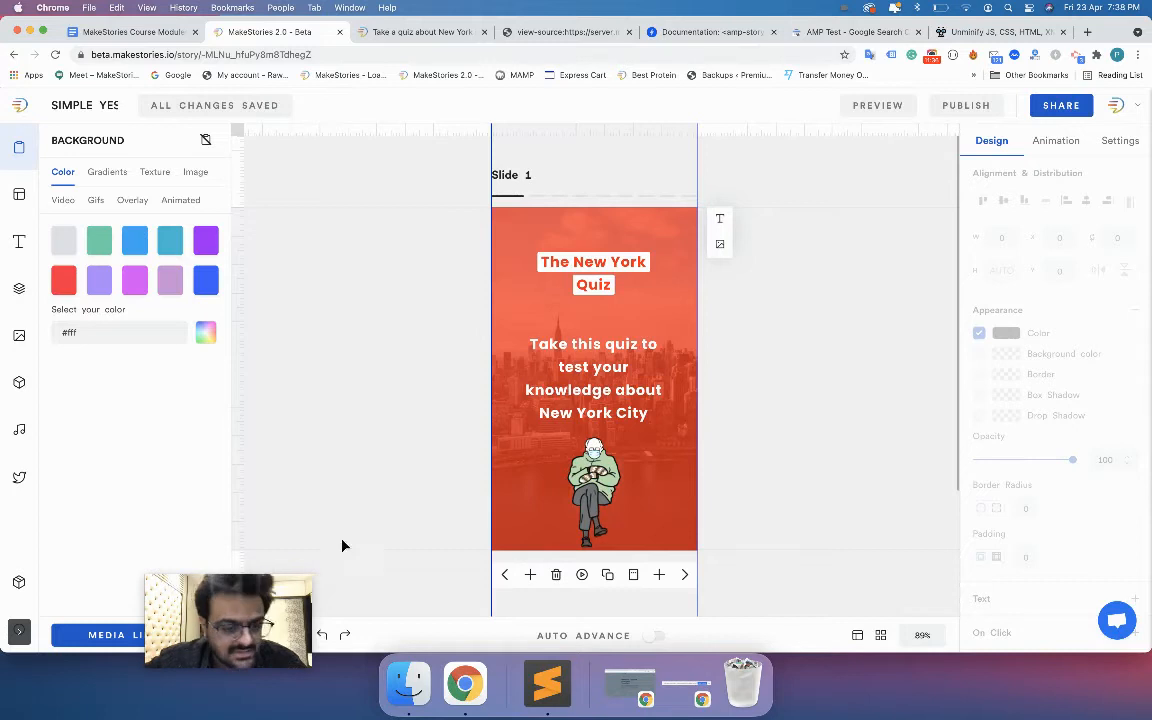
pyautogui.click(952, 108)
pyautogui.click(920, 145)
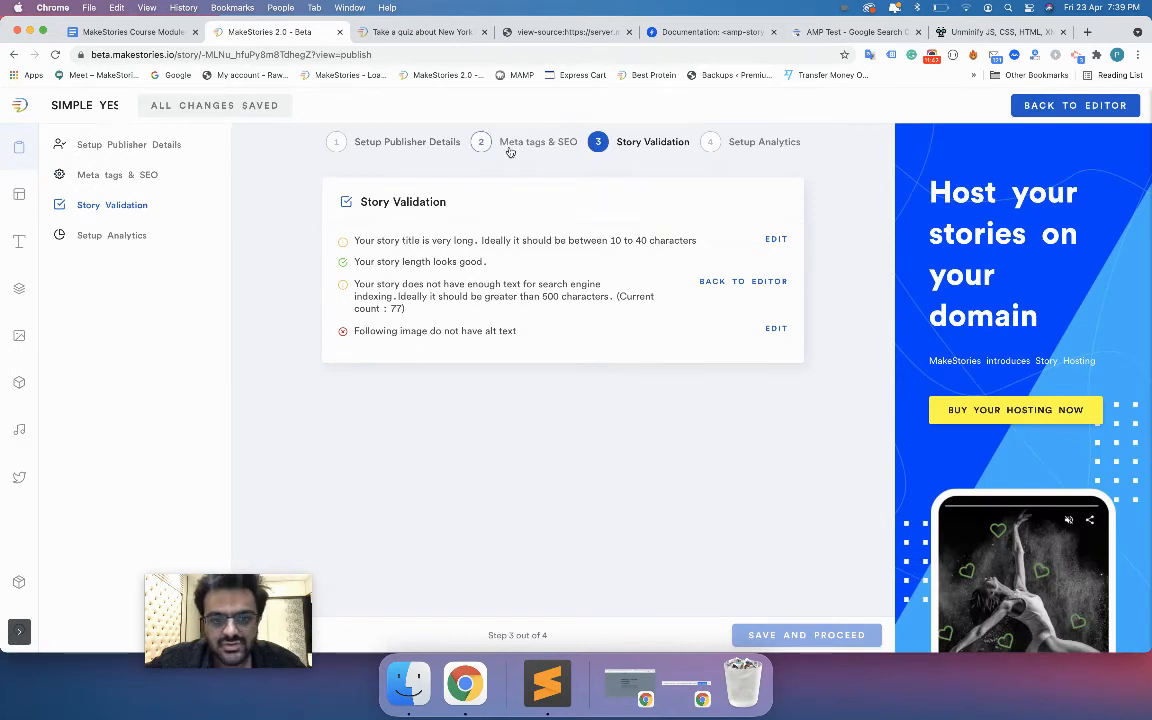
pyautogui.click(506, 145)
pyautogui.scroll(-5, 471, 420)
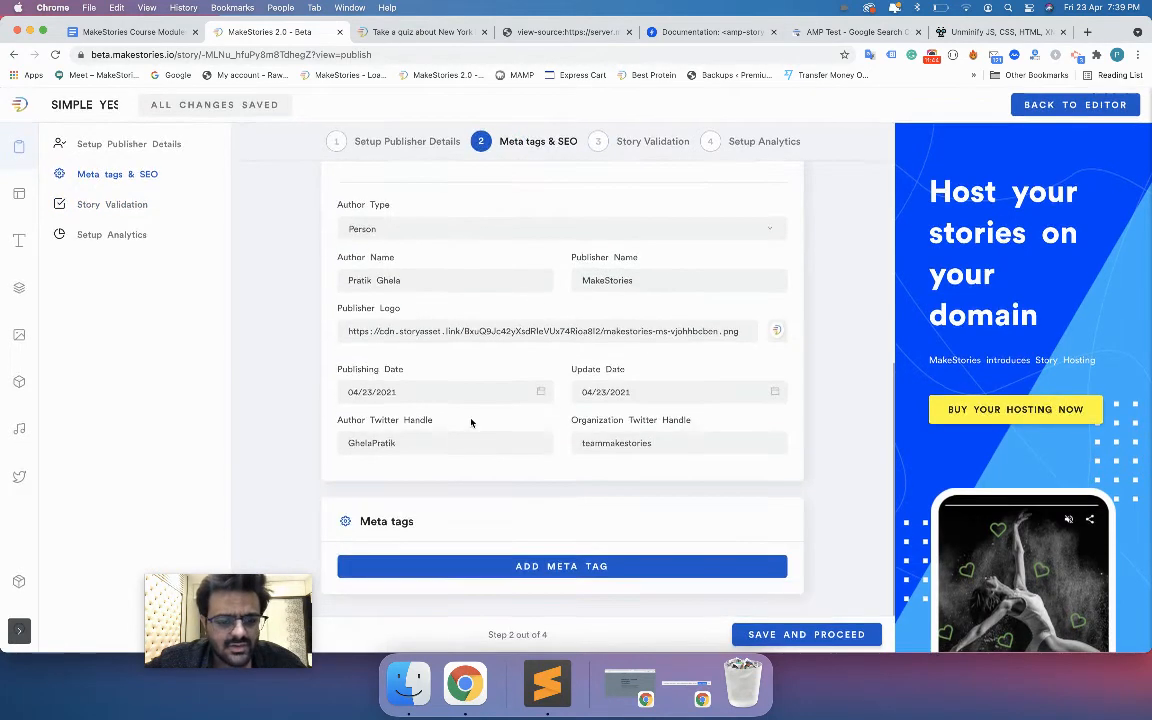
# Step: Add a custom meta tag named "keywords", enter "new york," as its value, and clear that value again
pyautogui.click(458, 571)
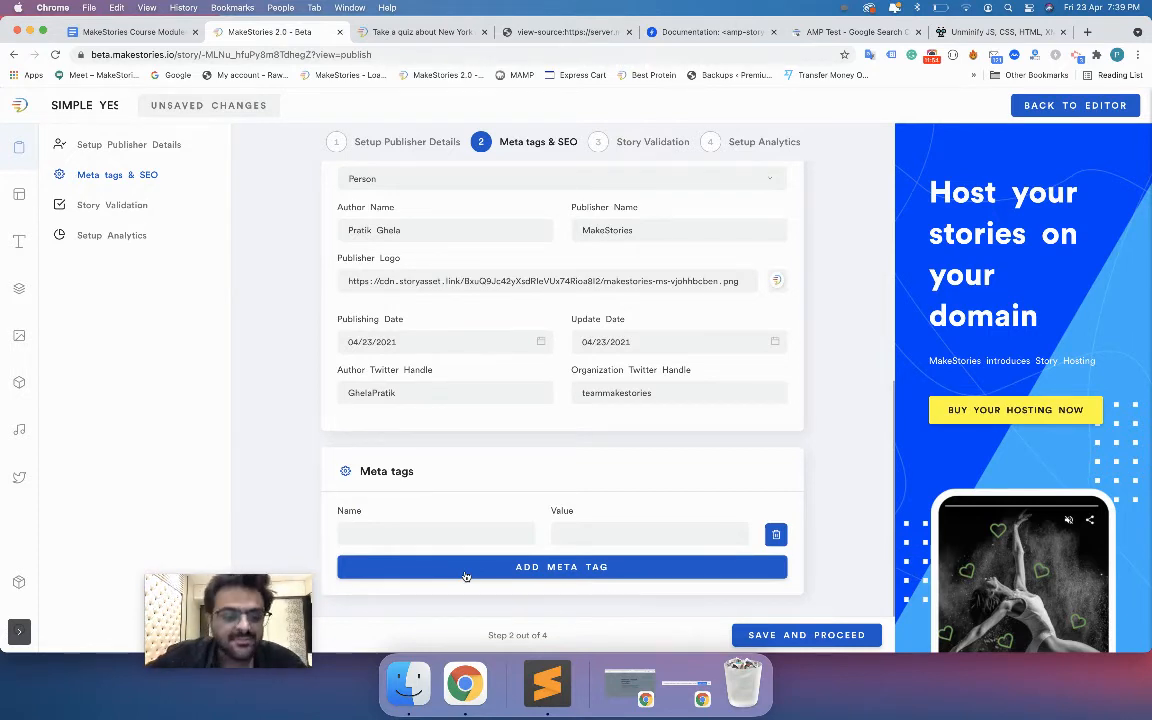
pyautogui.click(455, 530)
pyautogui.write('keywords')
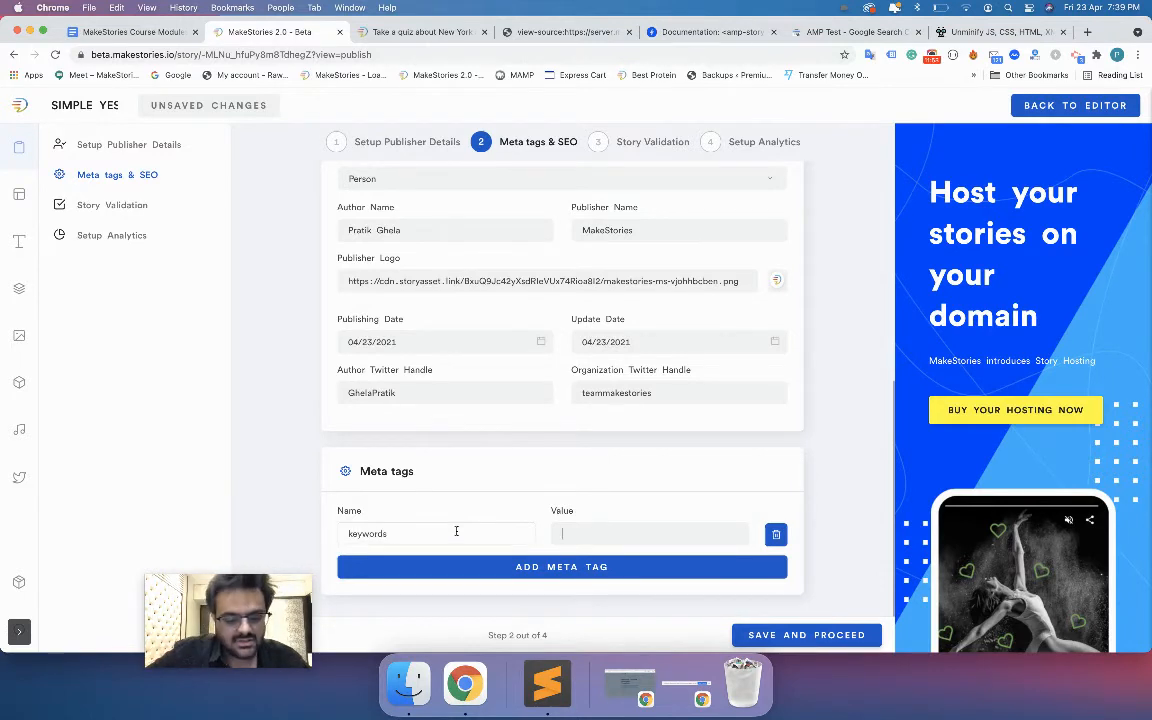
pyautogui.write('new yor')
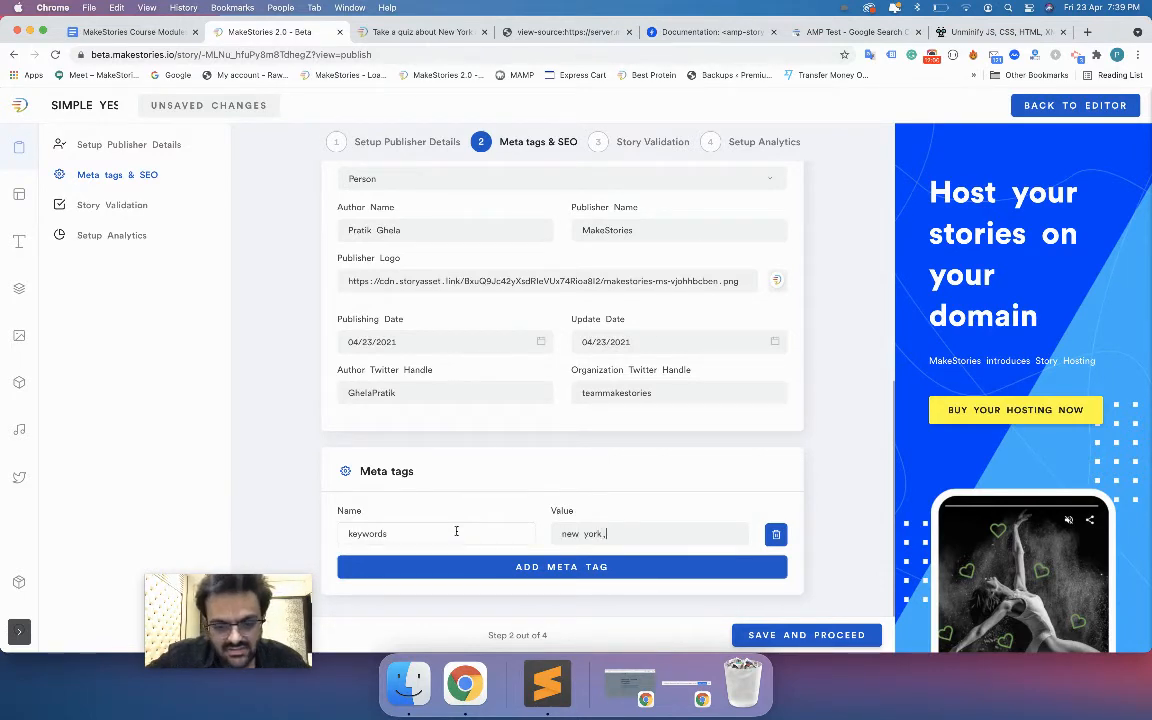
pyautogui.write('k,')
pyautogui.press('super+a')
pyautogui.press('BackSpace')
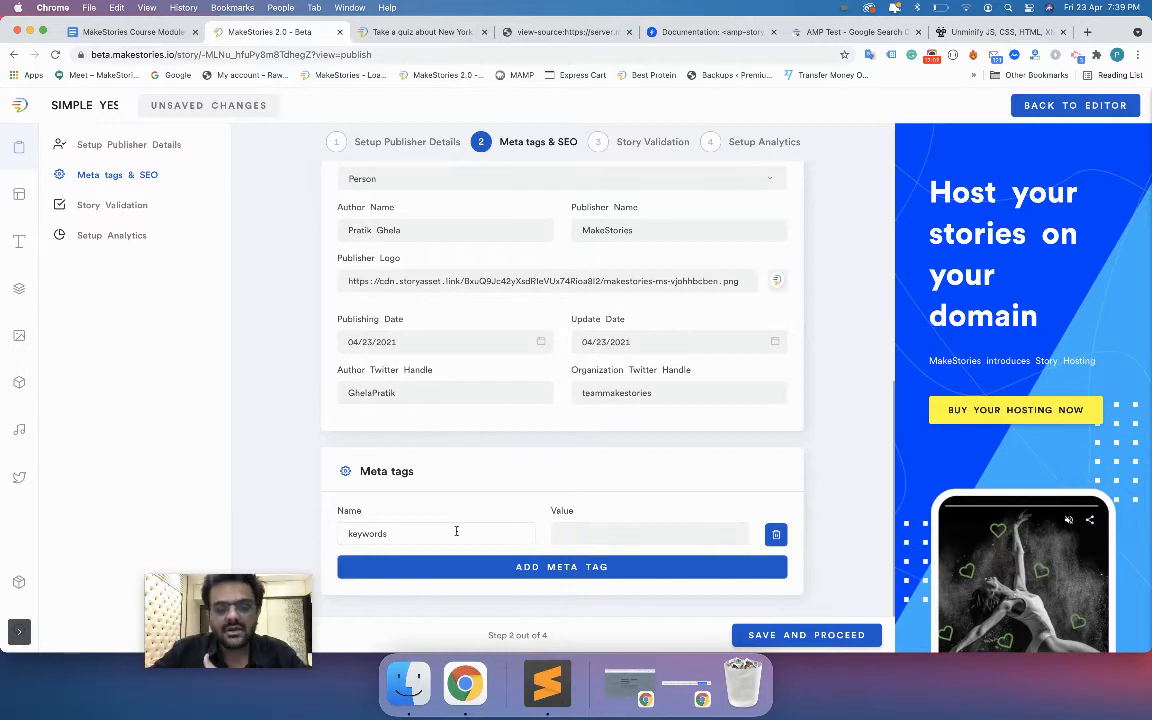
# Step: Examine the Keywords and Title fields in the article metadata
pyautogui.scroll(5, 456, 520)
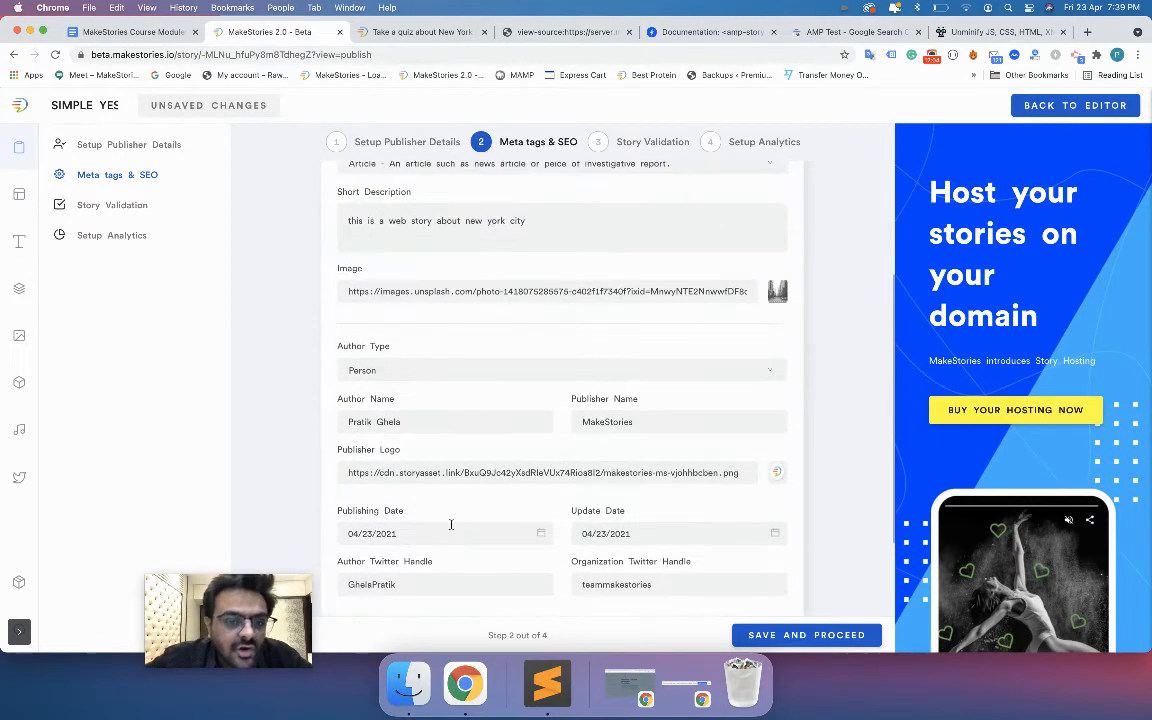
pyautogui.click(590, 231)
pyautogui.moveTo(590, 231); pyautogui.dragTo(650, 233)
pyautogui.click(446, 232)
pyautogui.press('super+a')
# Step: Search the story's page source for "keywords" and examine the keywords and description meta tags
pyautogui.click(540, 32)
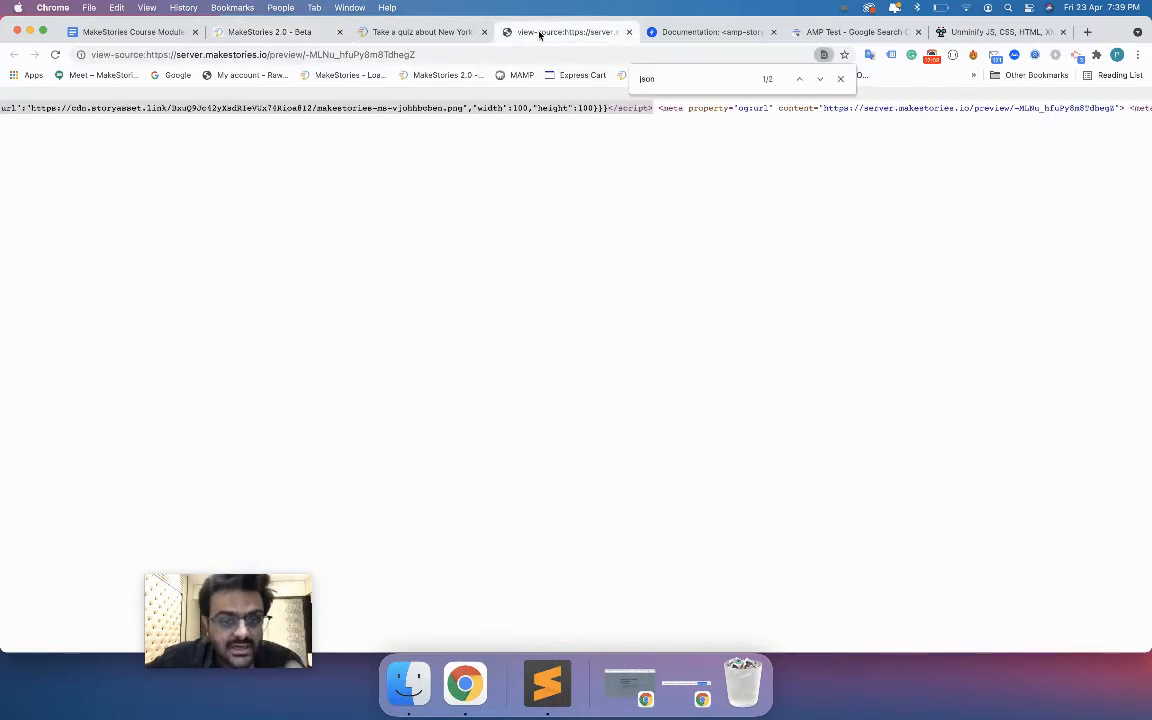
pyautogui.press('super+f')
pyautogui.write('j')
pyautogui.press('BackSpace')
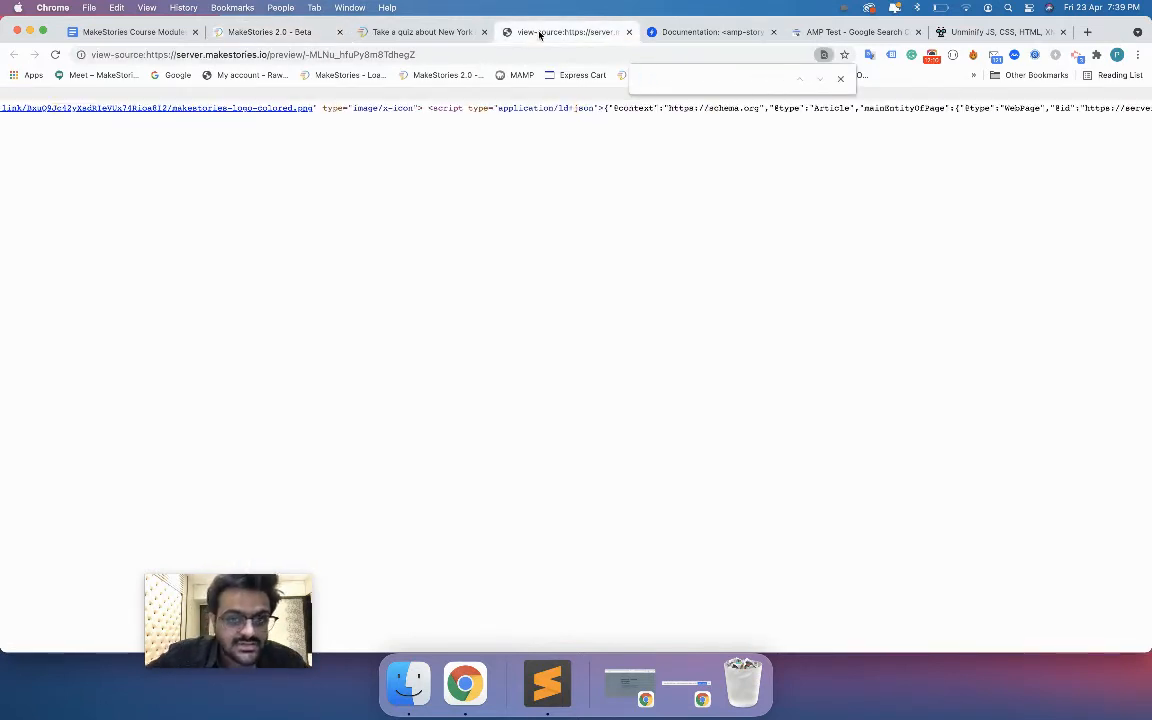
pyautogui.write('keywords')
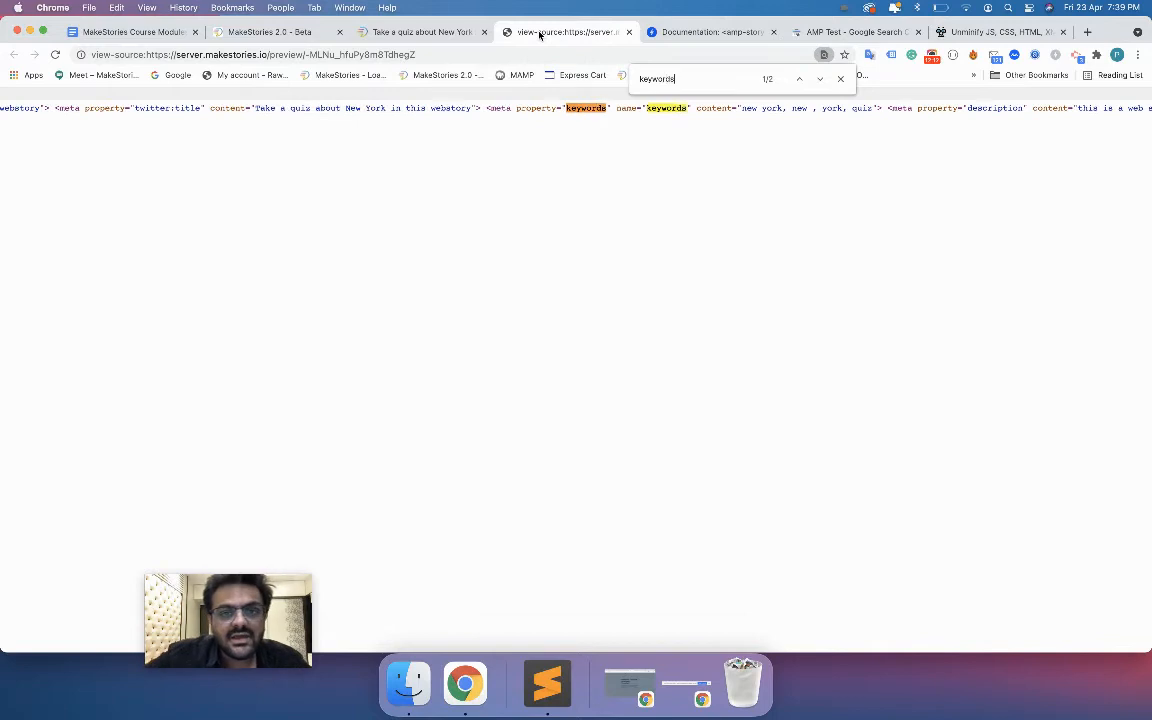
pyautogui.moveTo(486, 112); pyautogui.dragTo(838, 106)
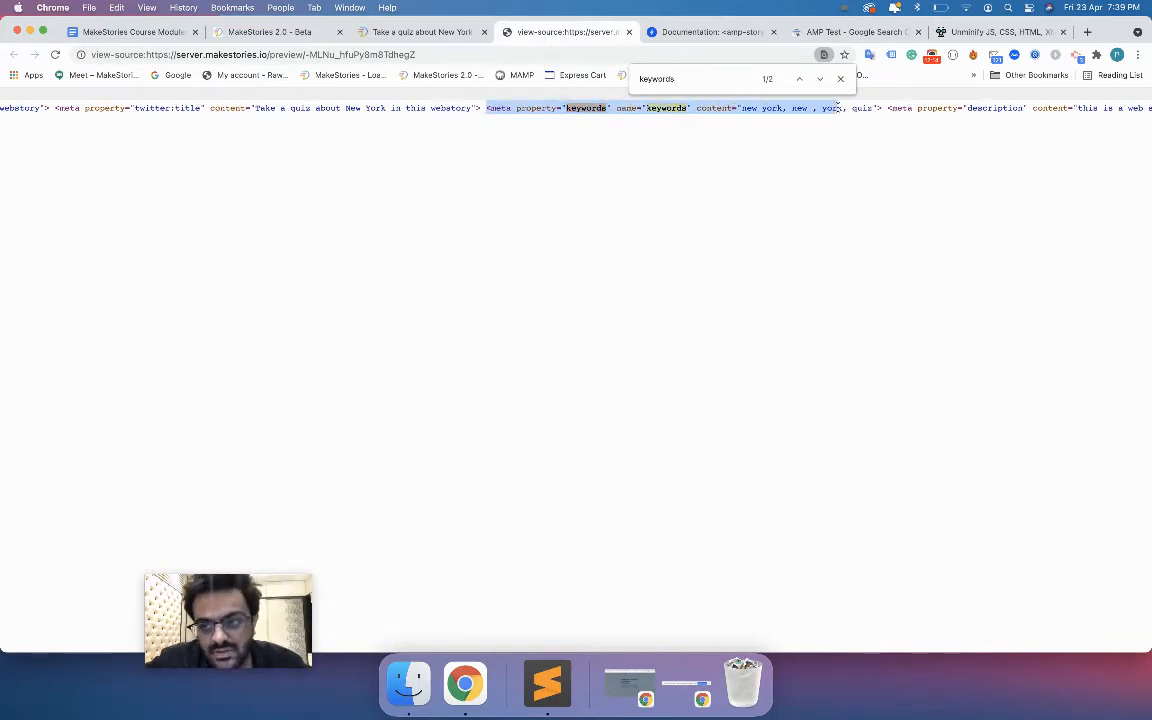
pyautogui.hscroll(5, 942, 111)
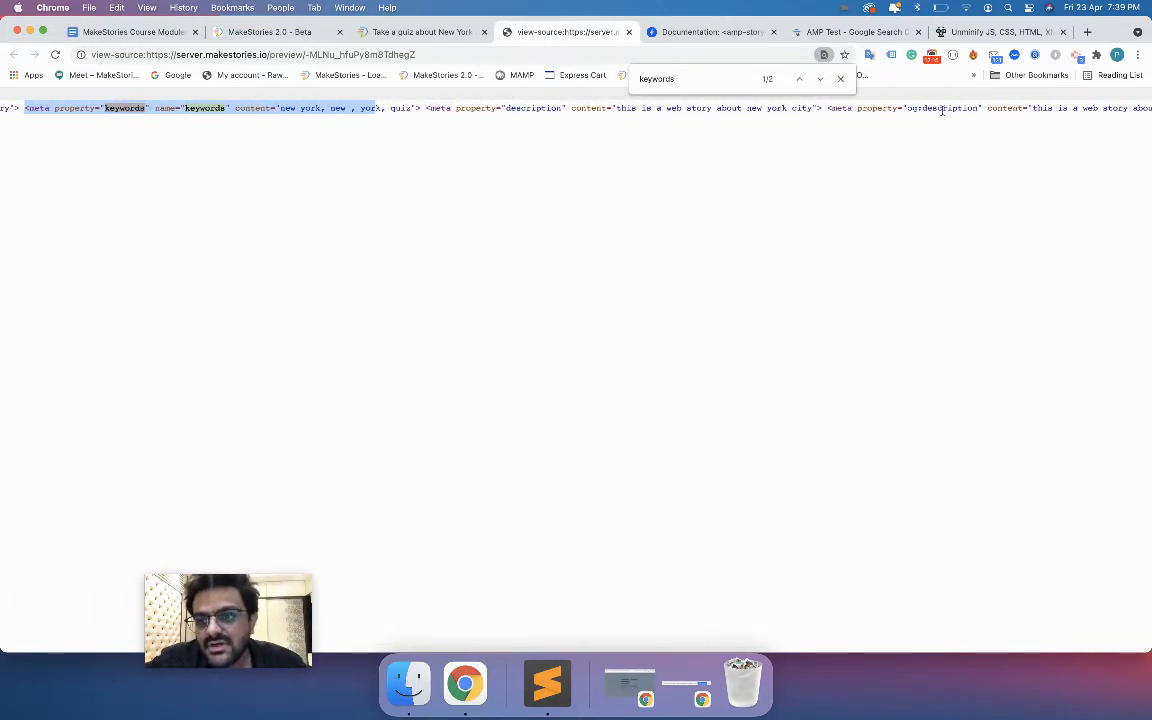
pyautogui.hscroll(3, 942, 111)
pyautogui.hscroll(-8, 942, 111)
pyautogui.hscroll(15, 942, 111)
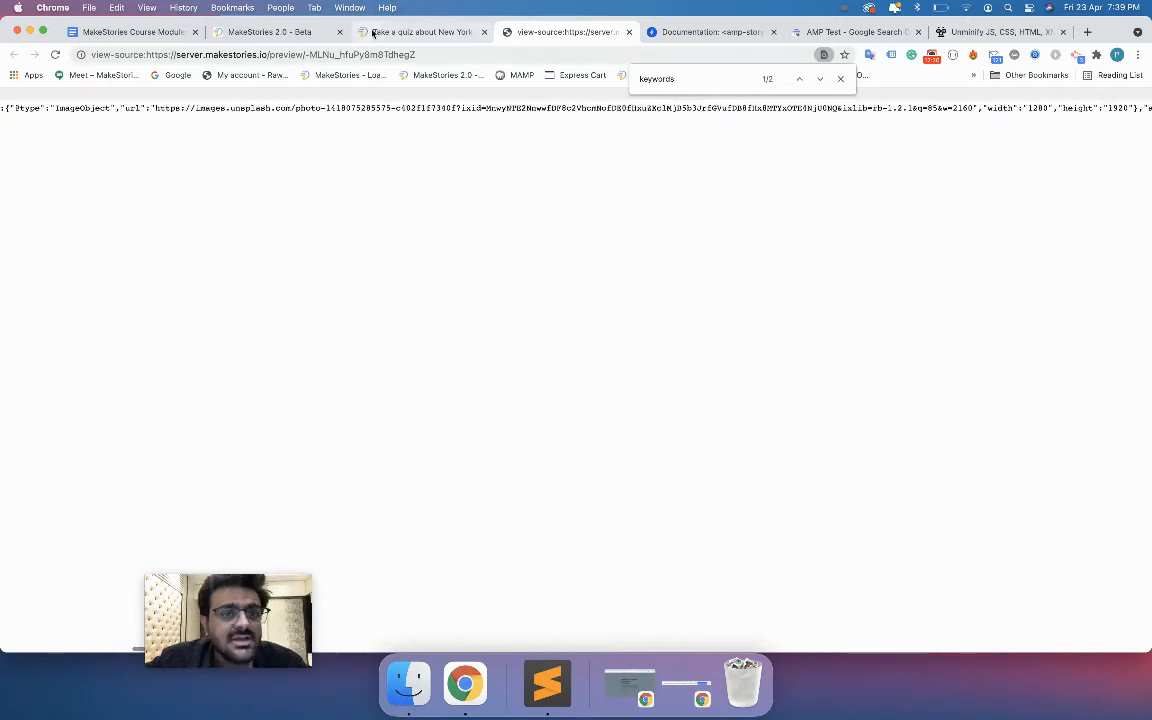
# Step: Return to the story's SEO settings, remove the custom "keywords" meta tag, and discard another empty meta tag
pyautogui.click(372, 33)
pyautogui.click(258, 32)
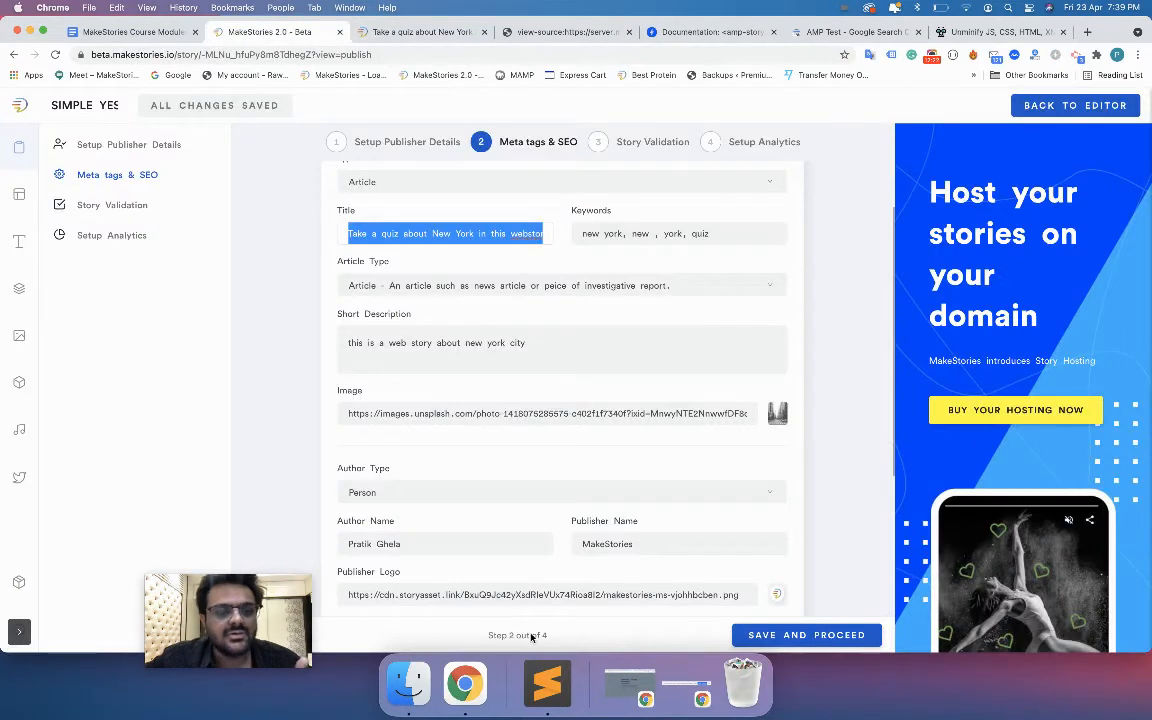
pyautogui.scroll(-5, 516, 580)
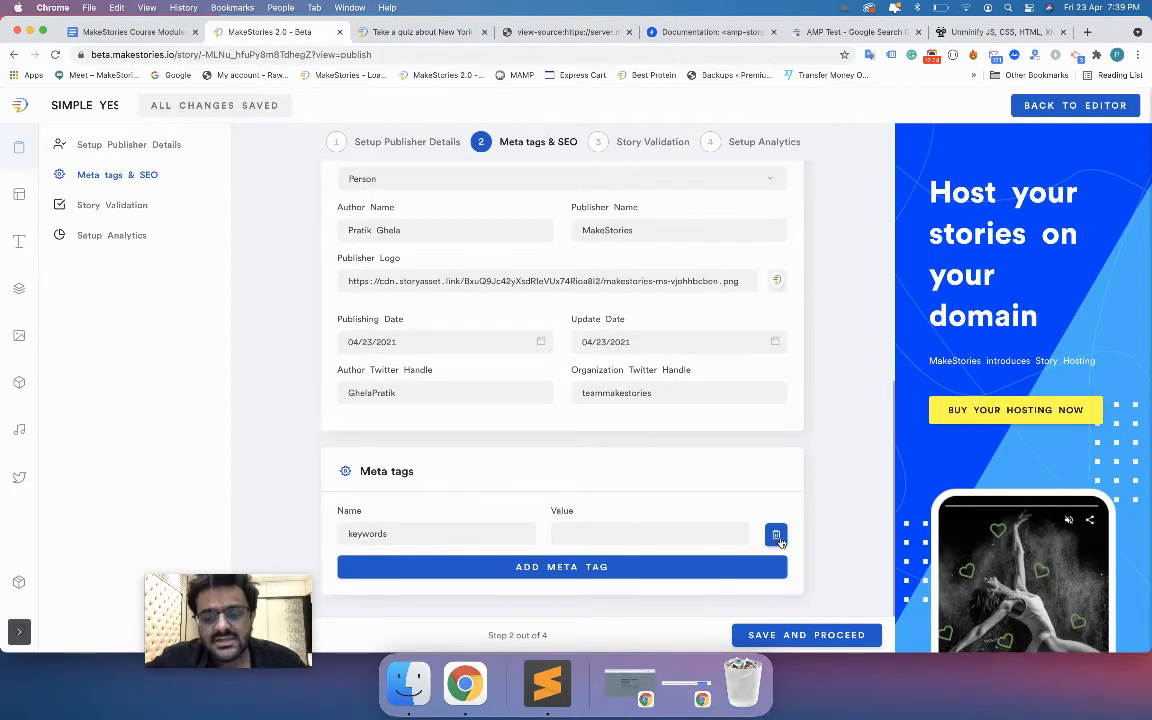
pyautogui.click(777, 537)
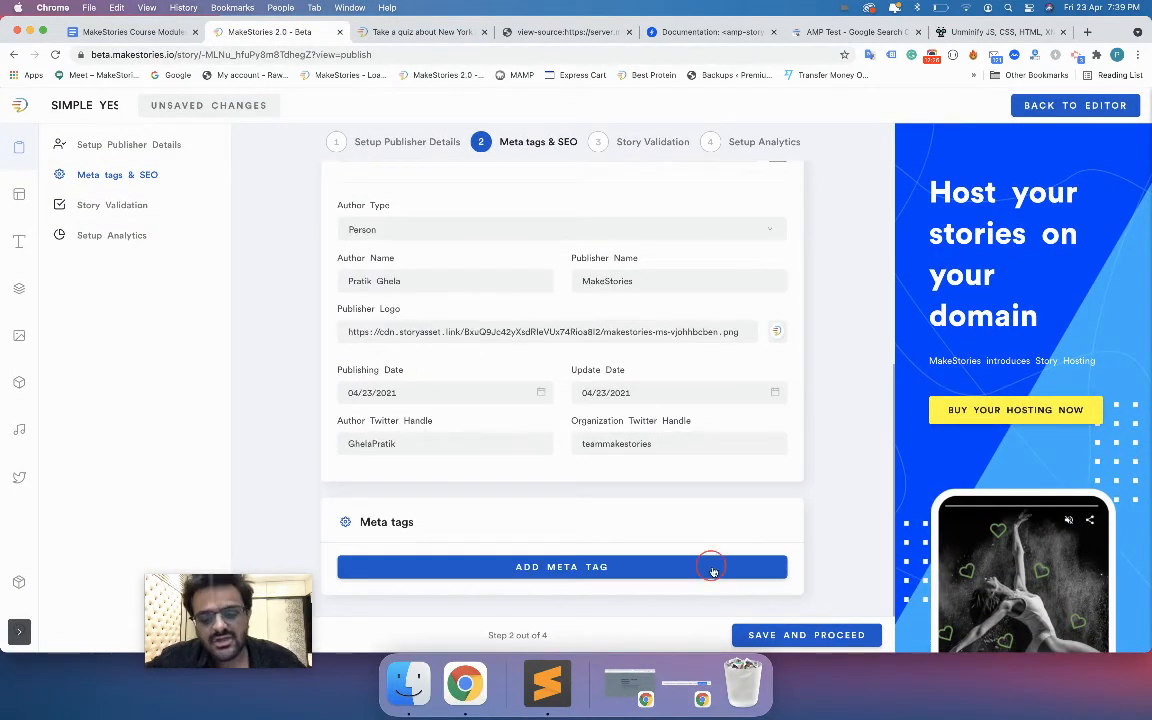
pyautogui.click(713, 568)
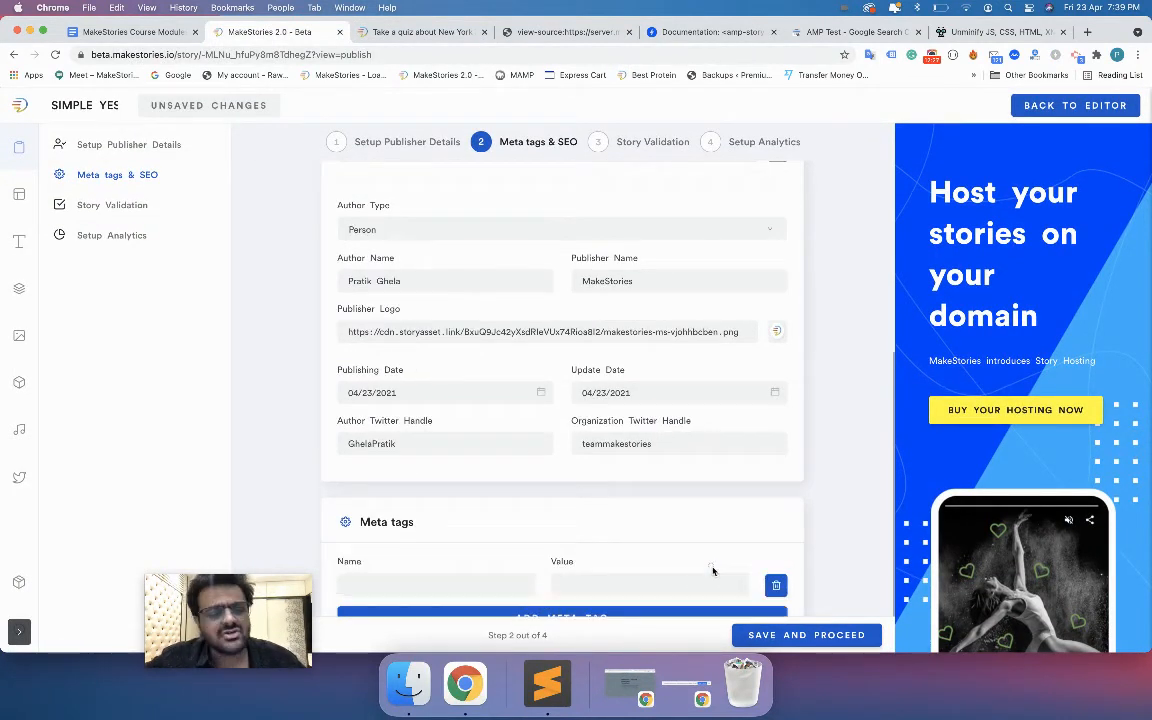
pyautogui.click(506, 587)
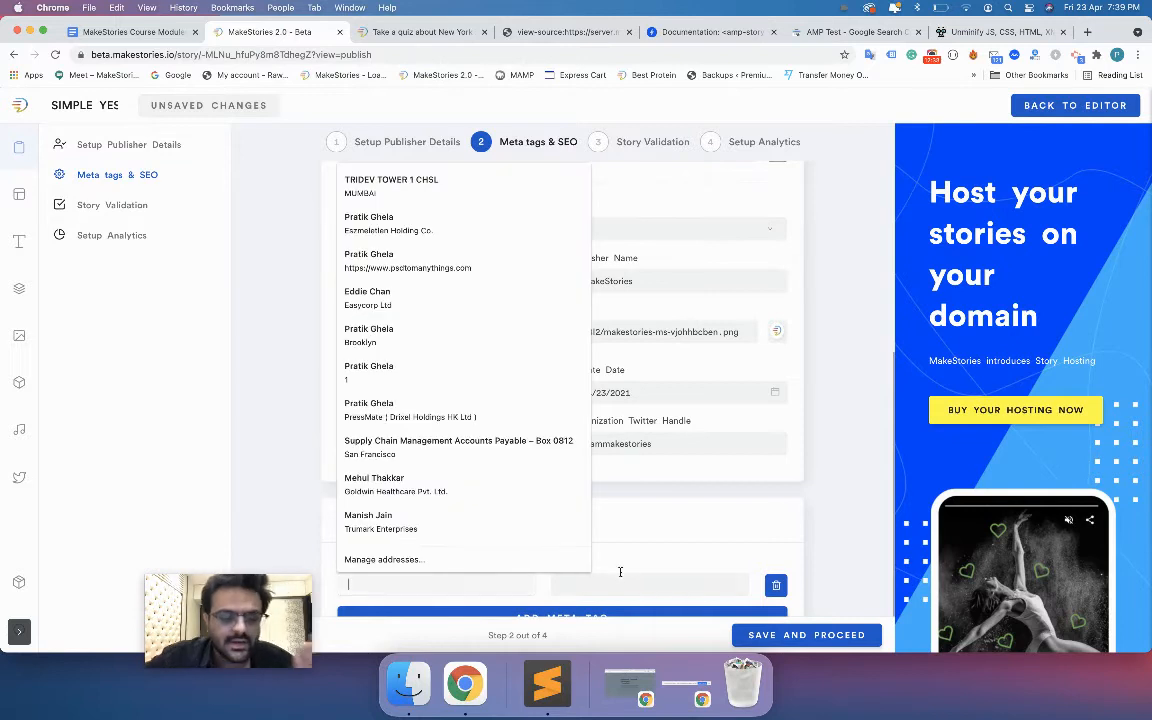
pyautogui.click(774, 588)
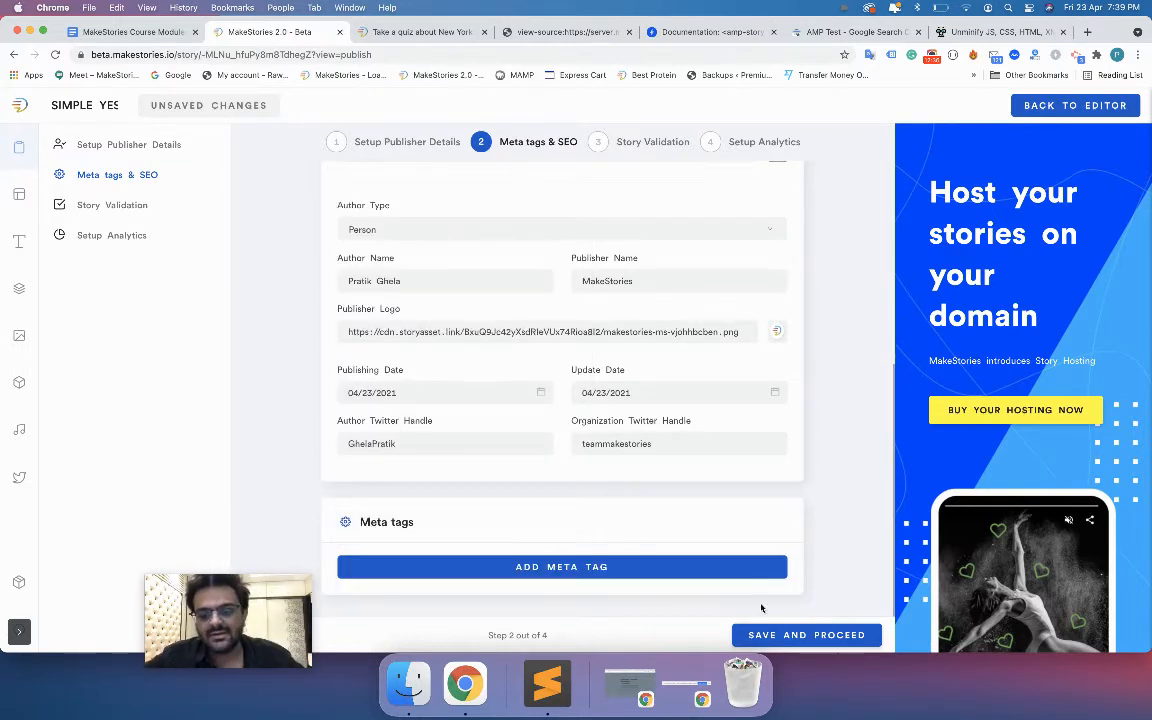
# Step: Review the Story Validation checks and the Setup Analytics fields of the publishing setup
pyautogui.click(598, 152)
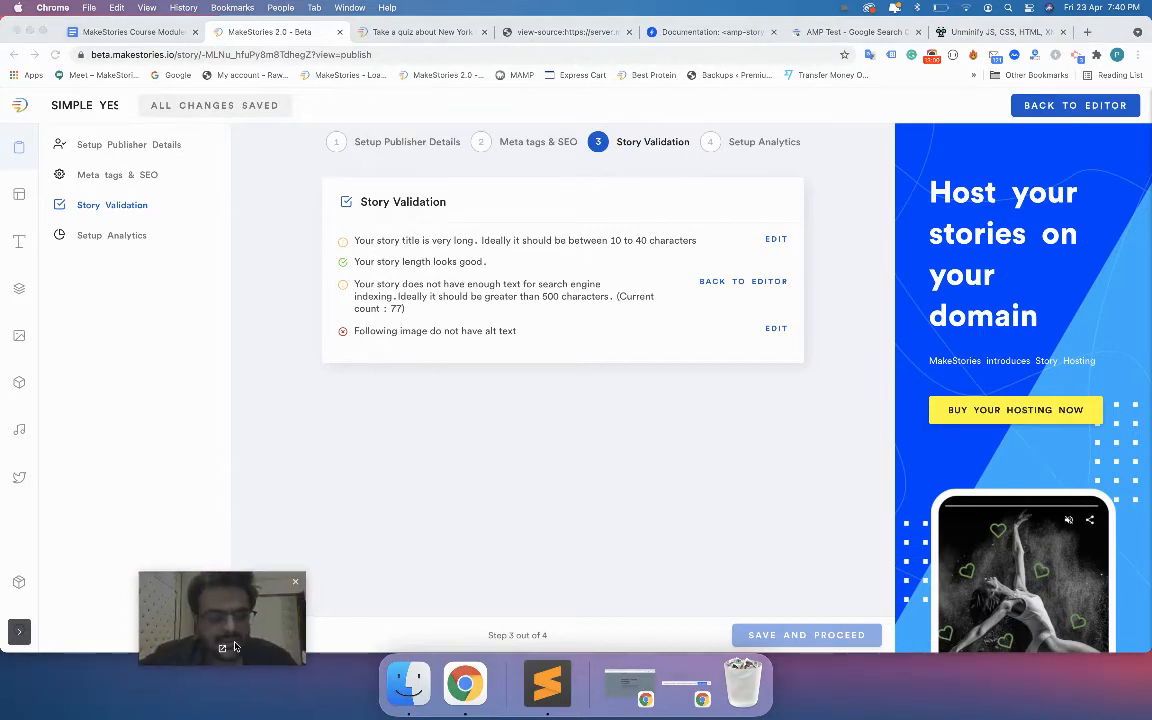
pyautogui.click(733, 143)
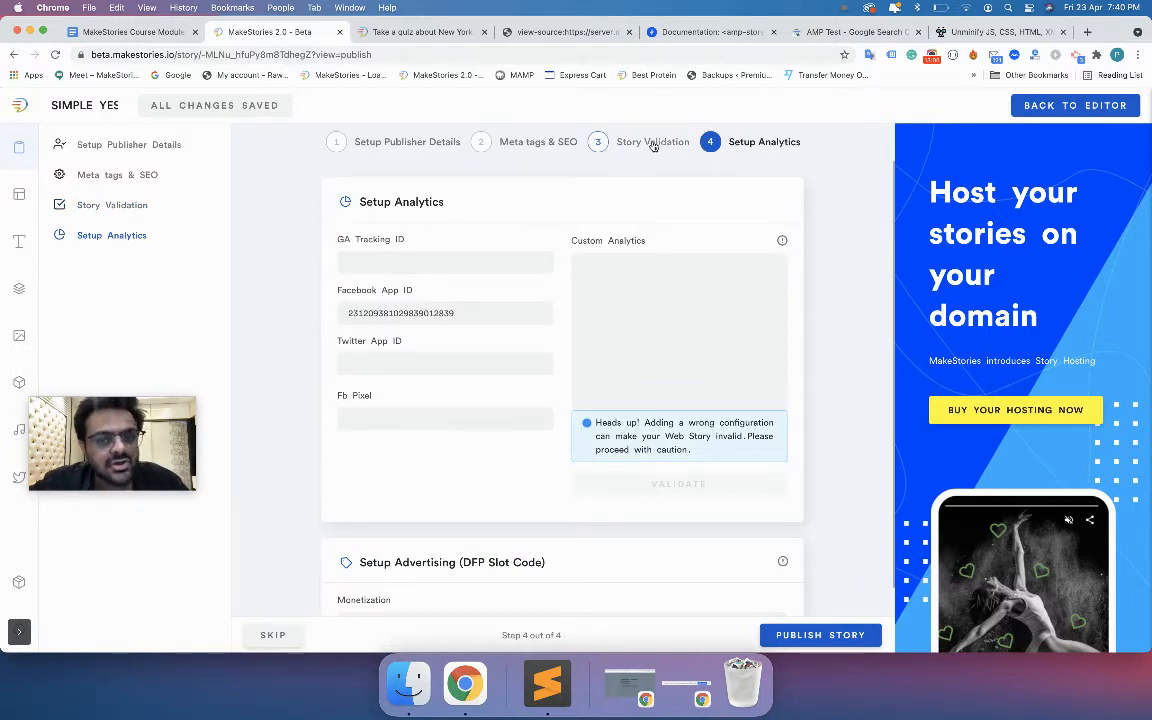
pyautogui.click(652, 143)
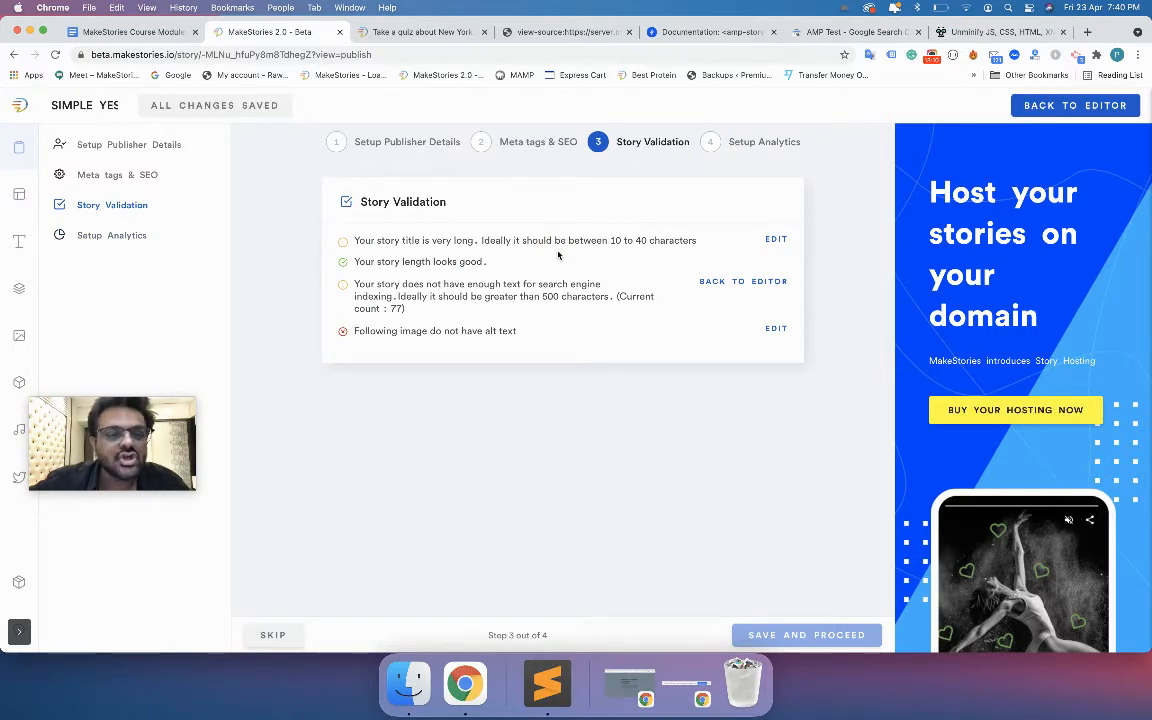
# Step: Change the story title to "A quick quiz about New York City" from the validation checks
pyautogui.click(777, 240)
pyautogui.doubleClick(585, 361)
pyautogui.press('super+a')
pyautogui.press('BackSpace')
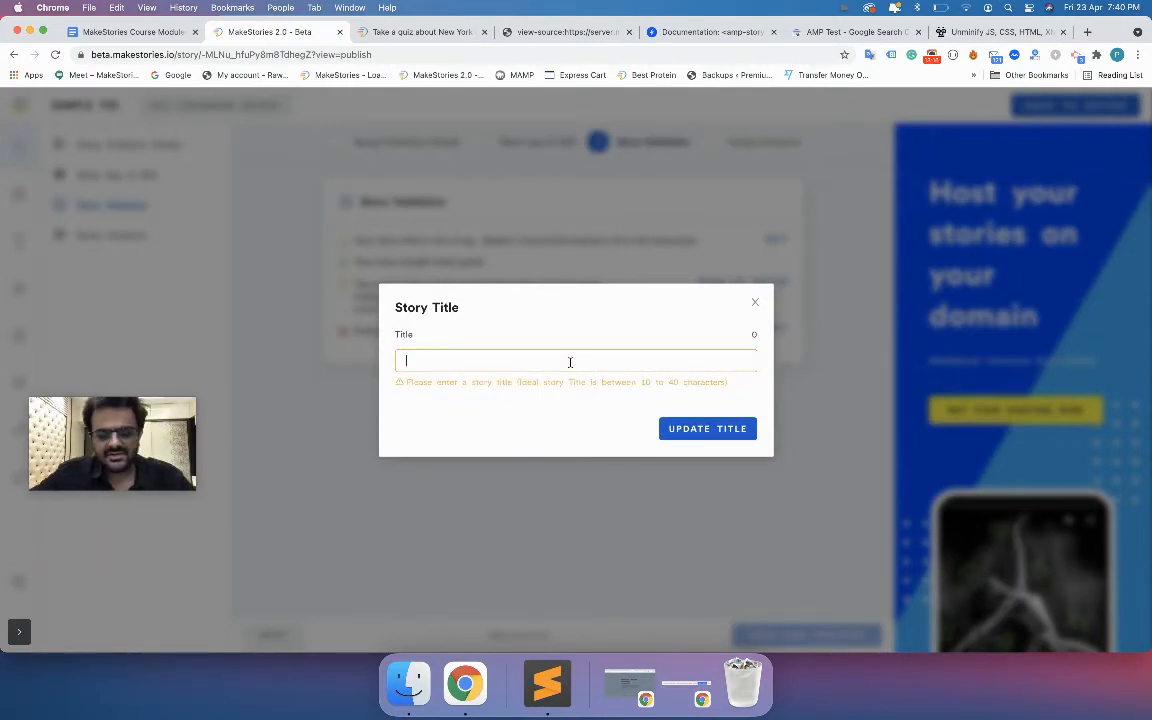
pyautogui.write('A quick quiz about Ne')
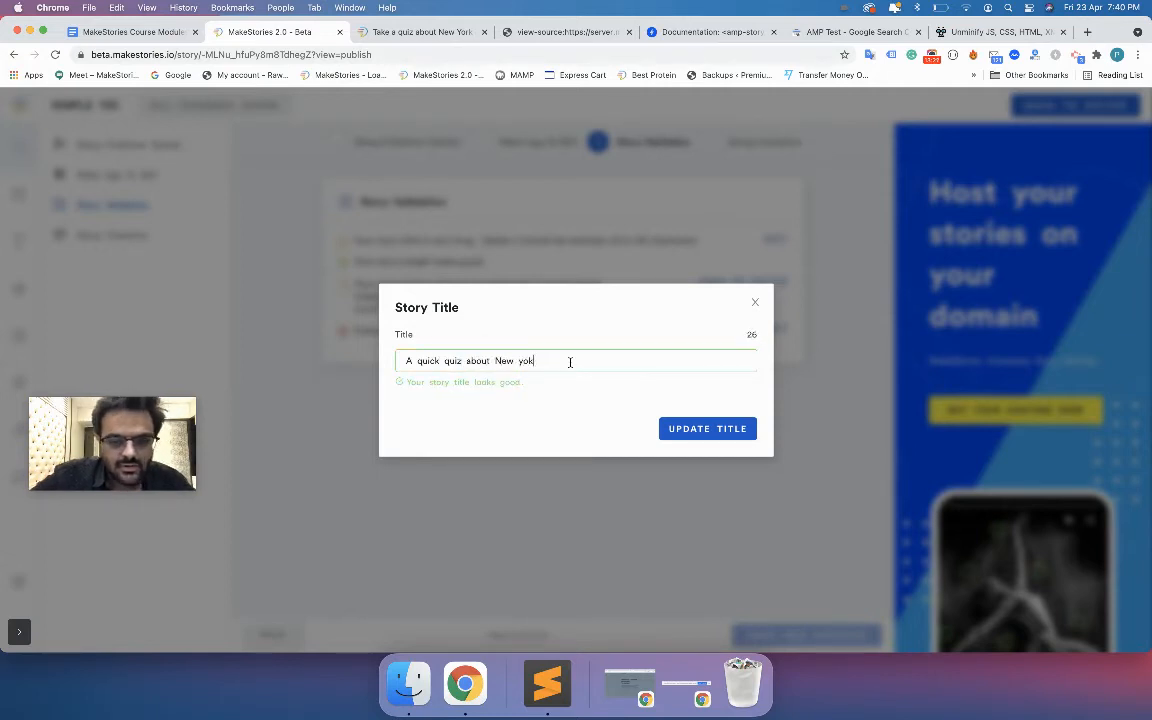
pyautogui.write('w York Cit')
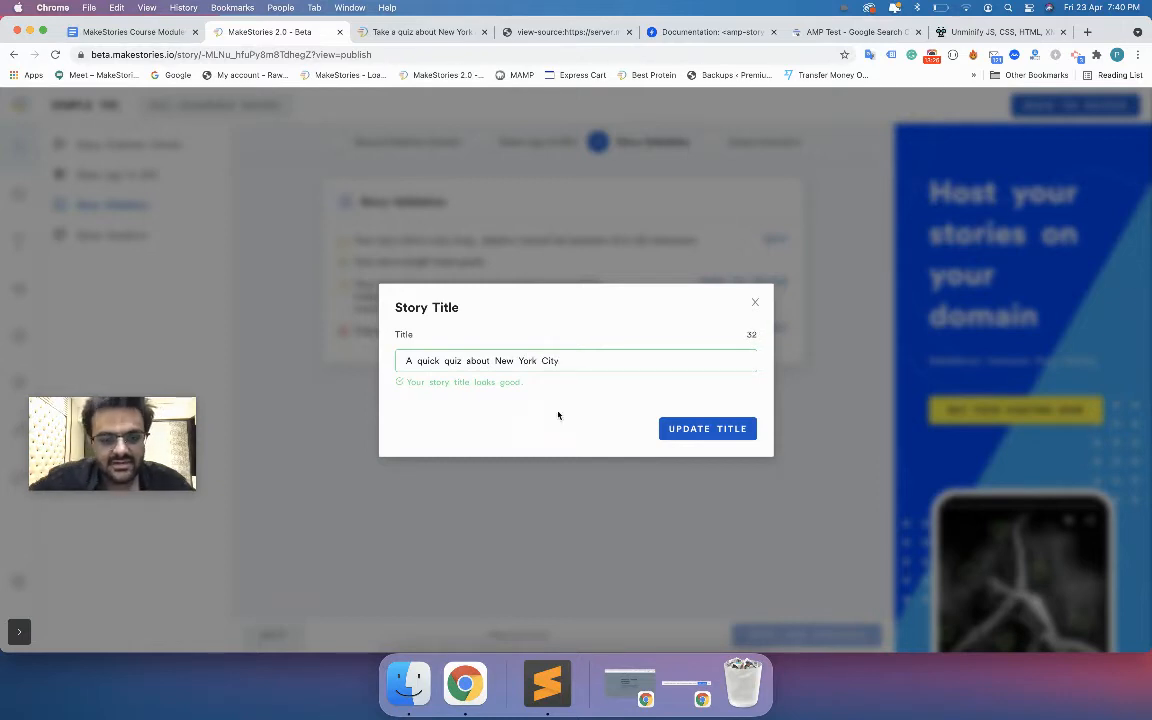
pyautogui.click(676, 428)
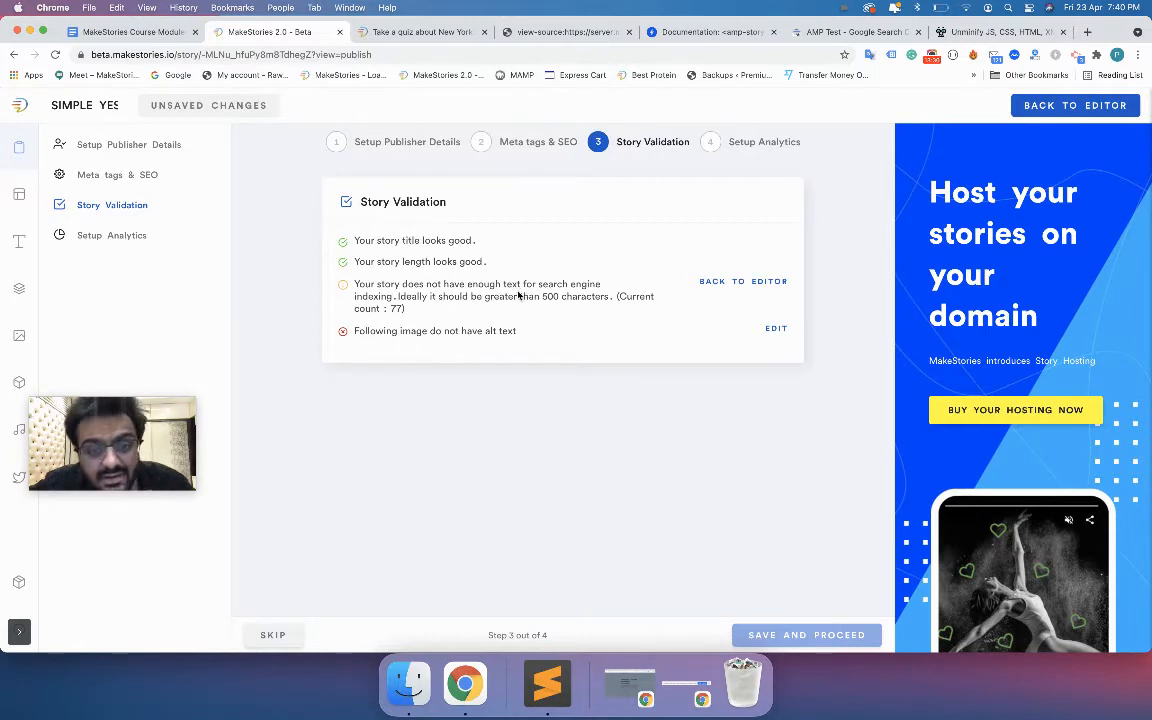
# Step: Return to the story editor and examine the text on the first three slides
pyautogui.click(744, 283)
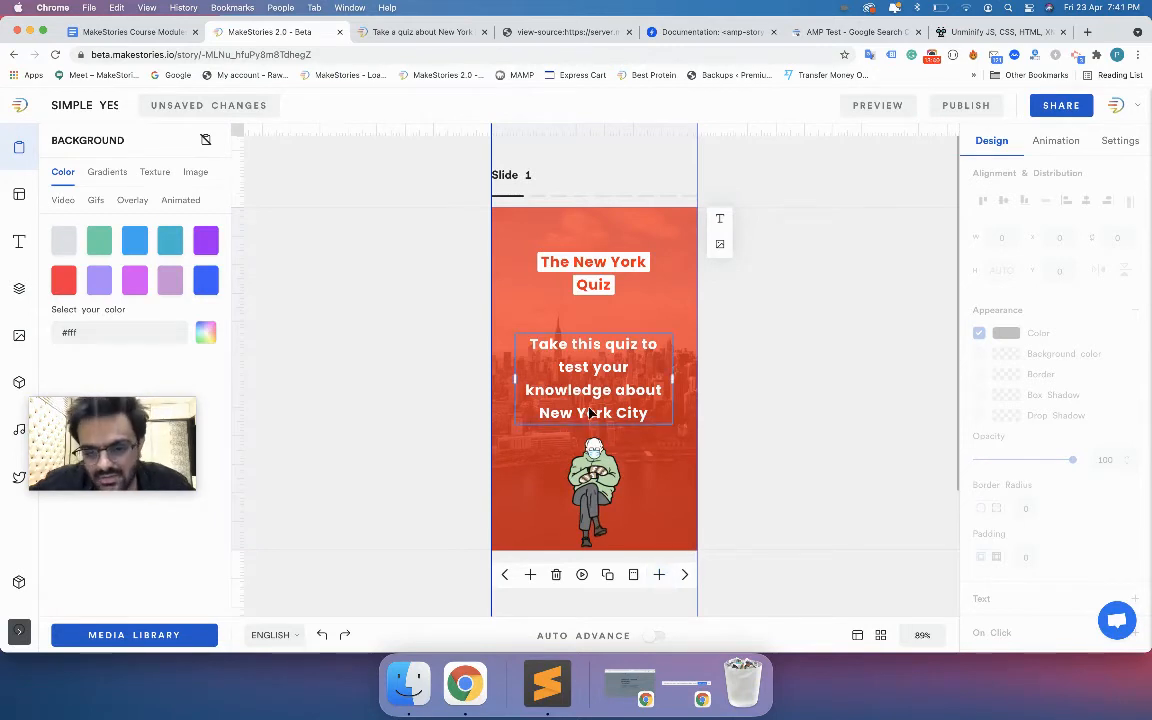
pyautogui.click(685, 574)
pyautogui.click(685, 574)
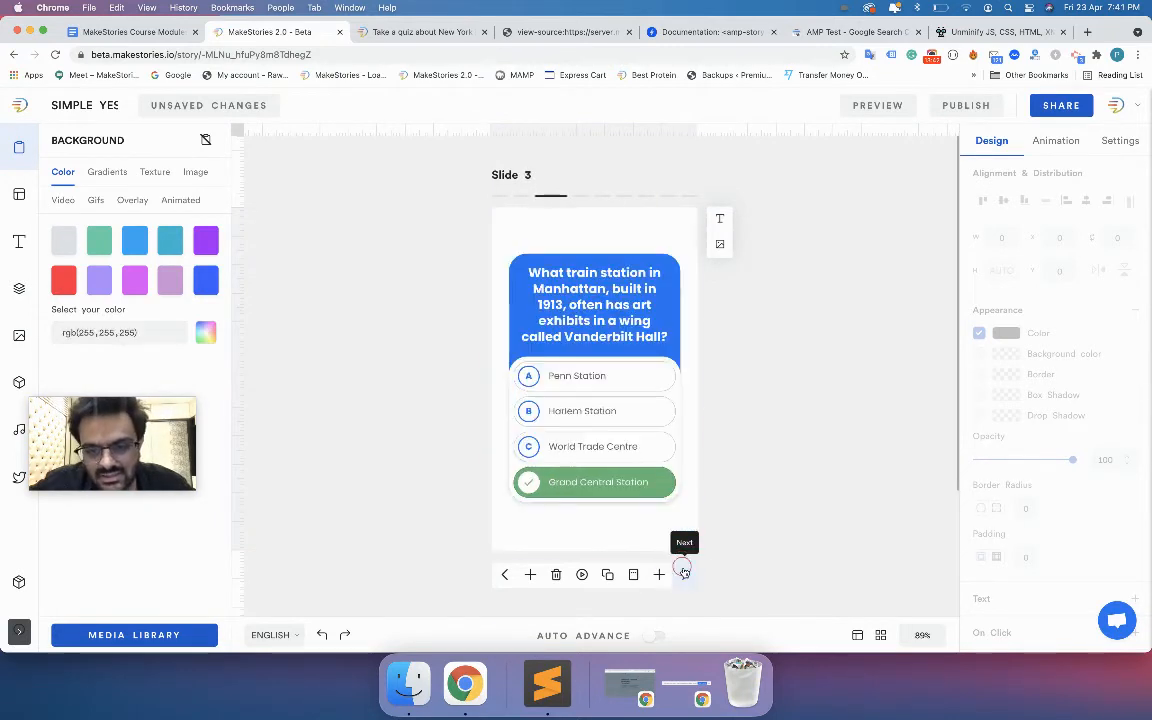
pyautogui.click(504, 575)
pyautogui.click(504, 575)
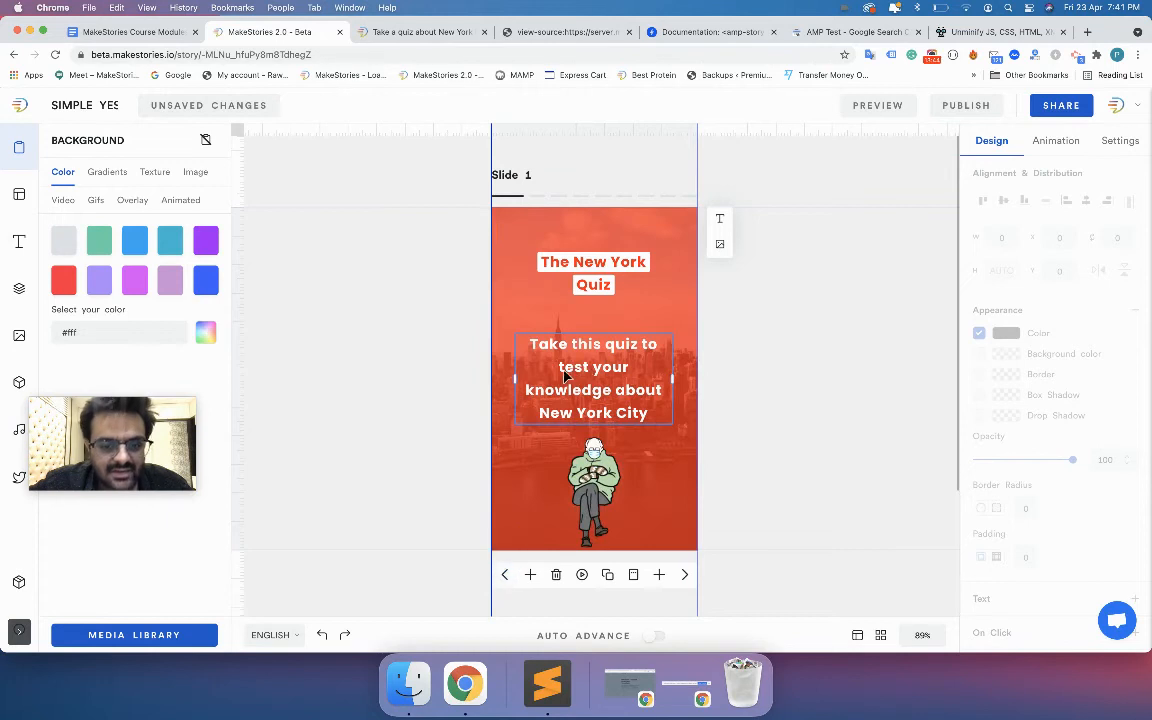
pyautogui.click(685, 574)
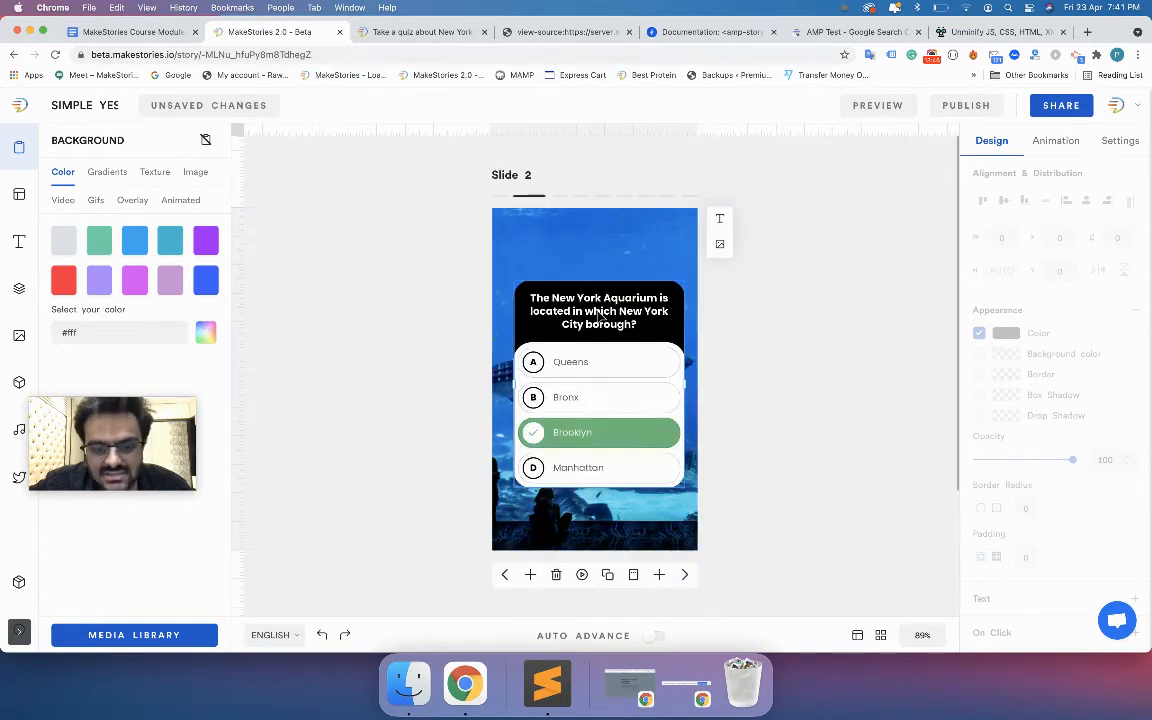
pyautogui.click(504, 575)
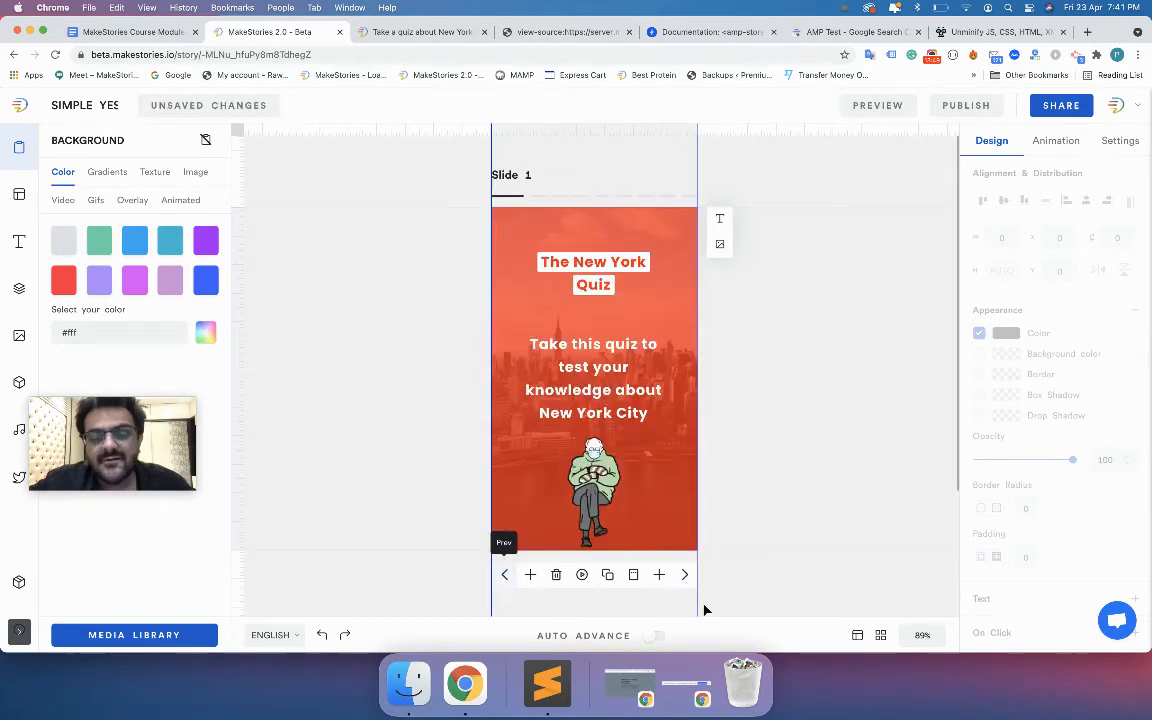
pyautogui.click(658, 576)
pyautogui.click(594, 357)
pyautogui.press('Delete')
pyautogui.click(504, 575)
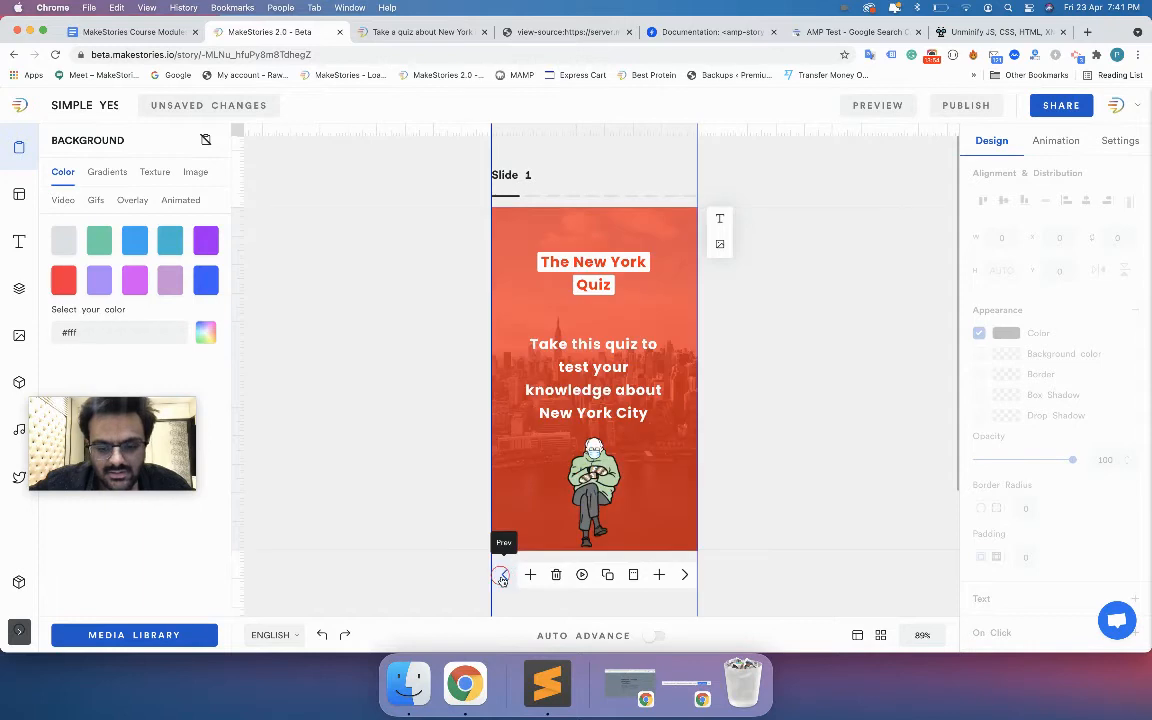
# Step: Duplicate slide 1 of the New York quiz story
pyautogui.click(607, 575)
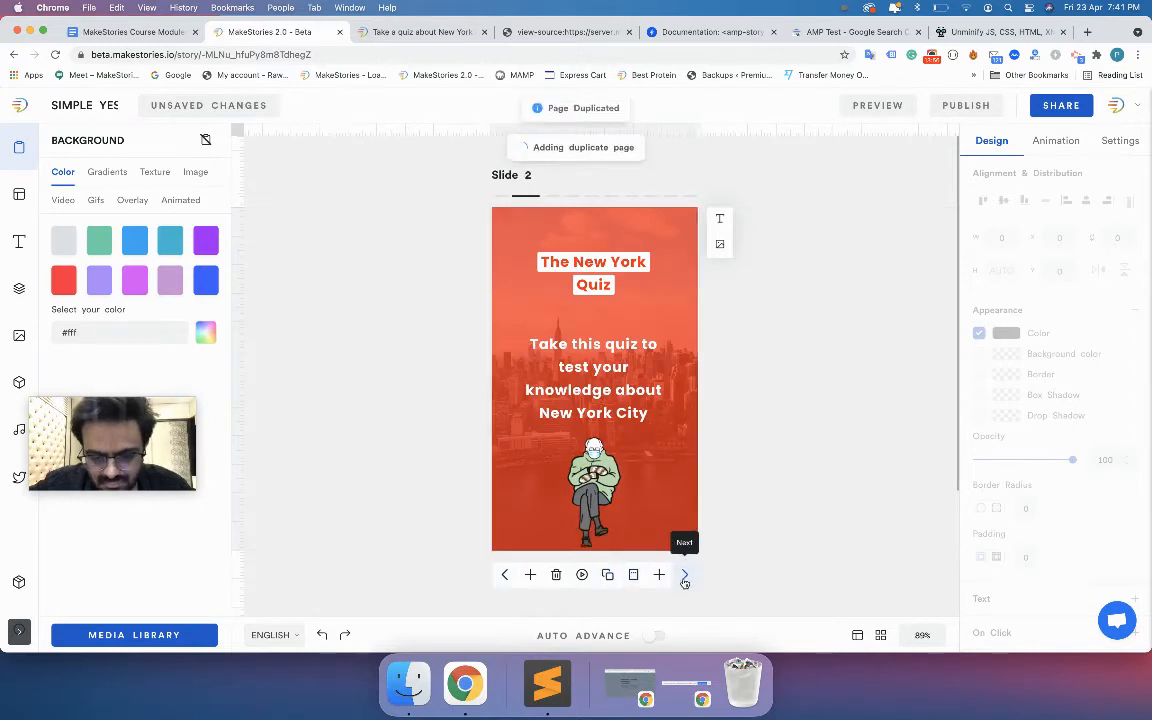
# Step: Replace the heading text on slide 2 with "About New York City"
pyautogui.click(580, 268)
pyautogui.tripleClick(580, 268)
pyautogui.press('BackSpace')
pyautogui.doubleClick(580, 268)
pyautogui.write('About NEw yot')
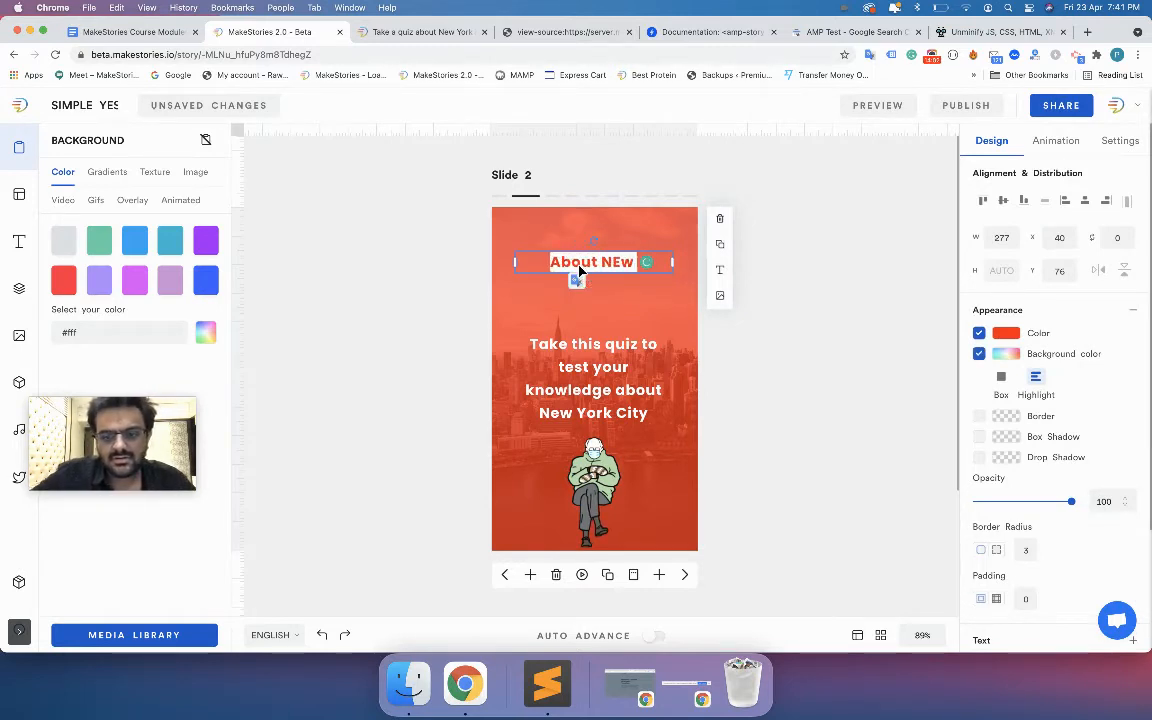
pyautogui.press('BackSpace')
pyautogui.write('rk')
pyautogui.hotkey('shift', 'alt', 'Left')
pyautogui.hotkey('shift', 'alt', 'Left')
pyautogui.write('New')
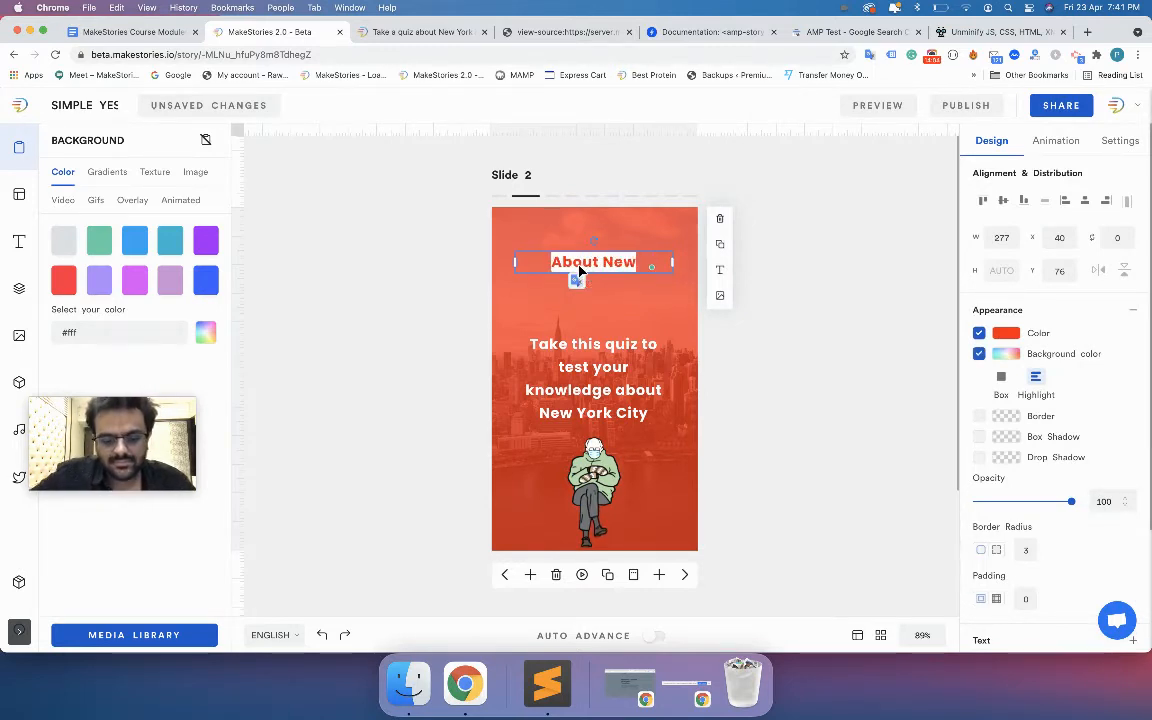
pyautogui.write(' York City')
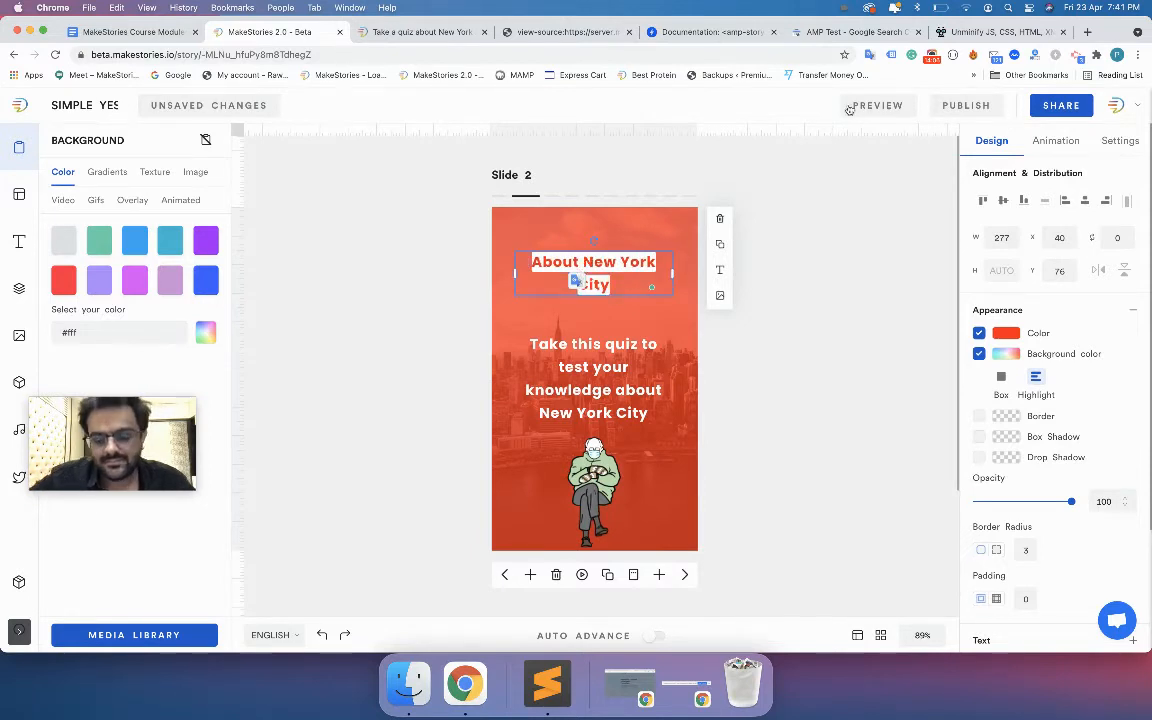
# Step: Search the web for "new york city", open its Wikipedia article and copy the first two sentences of the introduction
pyautogui.press('super+t')
pyautogui.write('new york city')
pyautogui.press('Return')
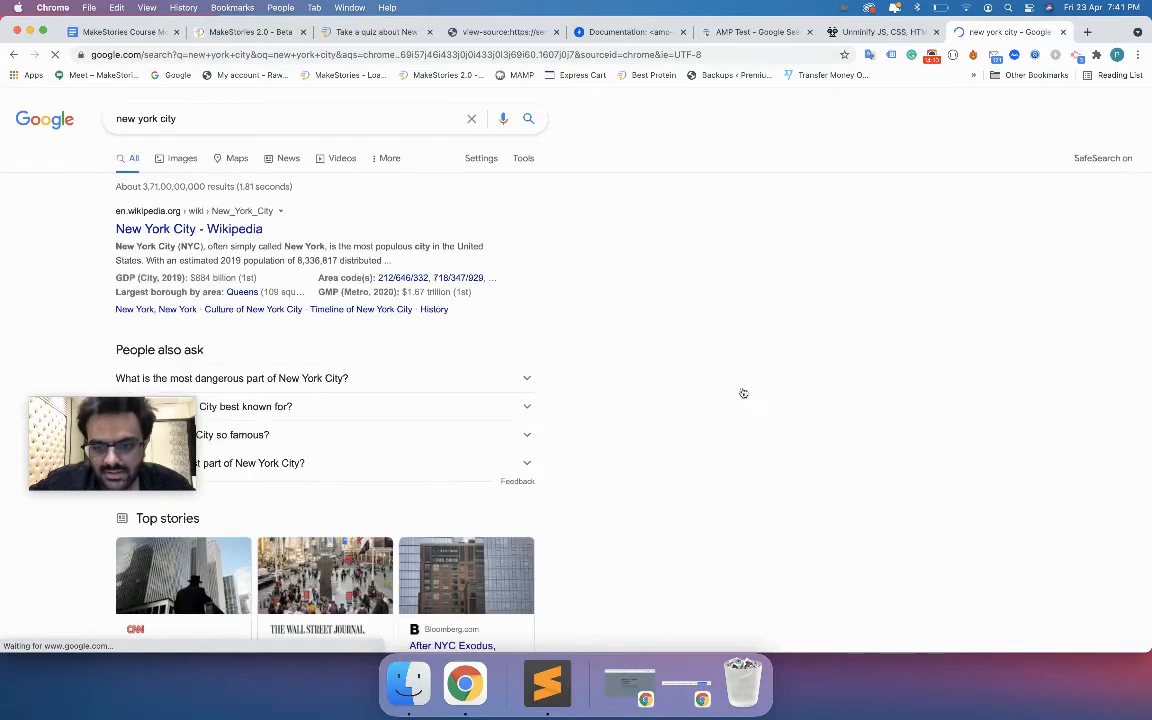
pyautogui.click(244, 232)
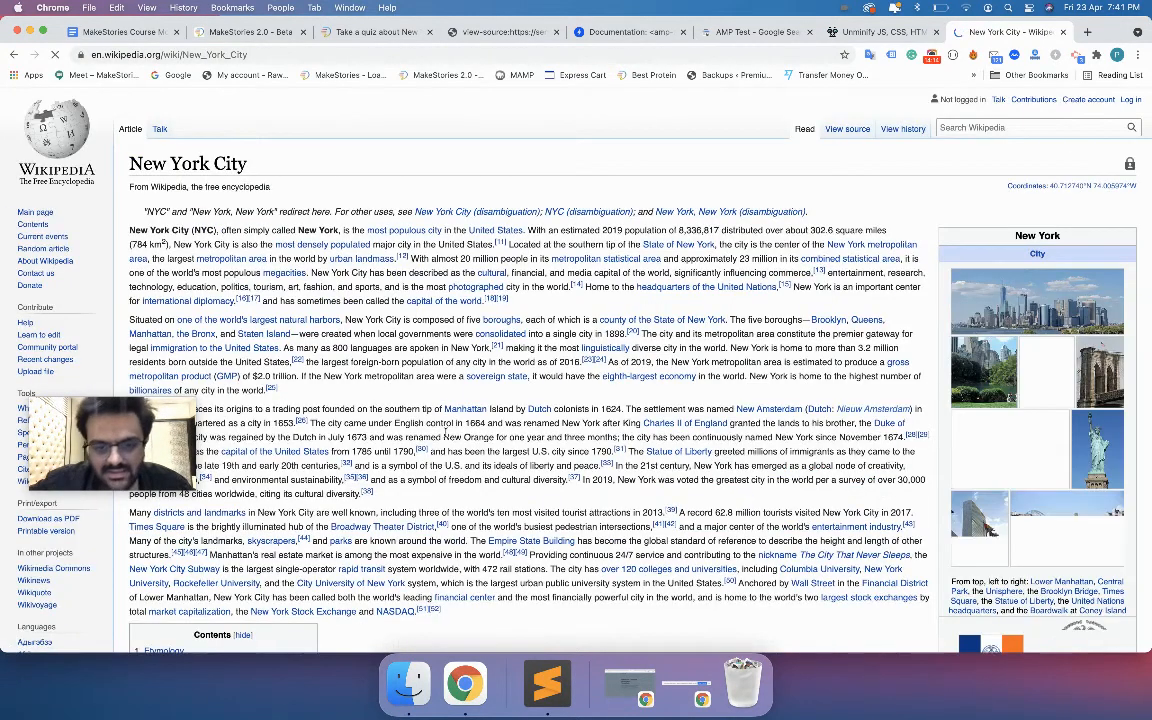
pyautogui.moveTo(129, 230); pyautogui.dragTo(496, 247)
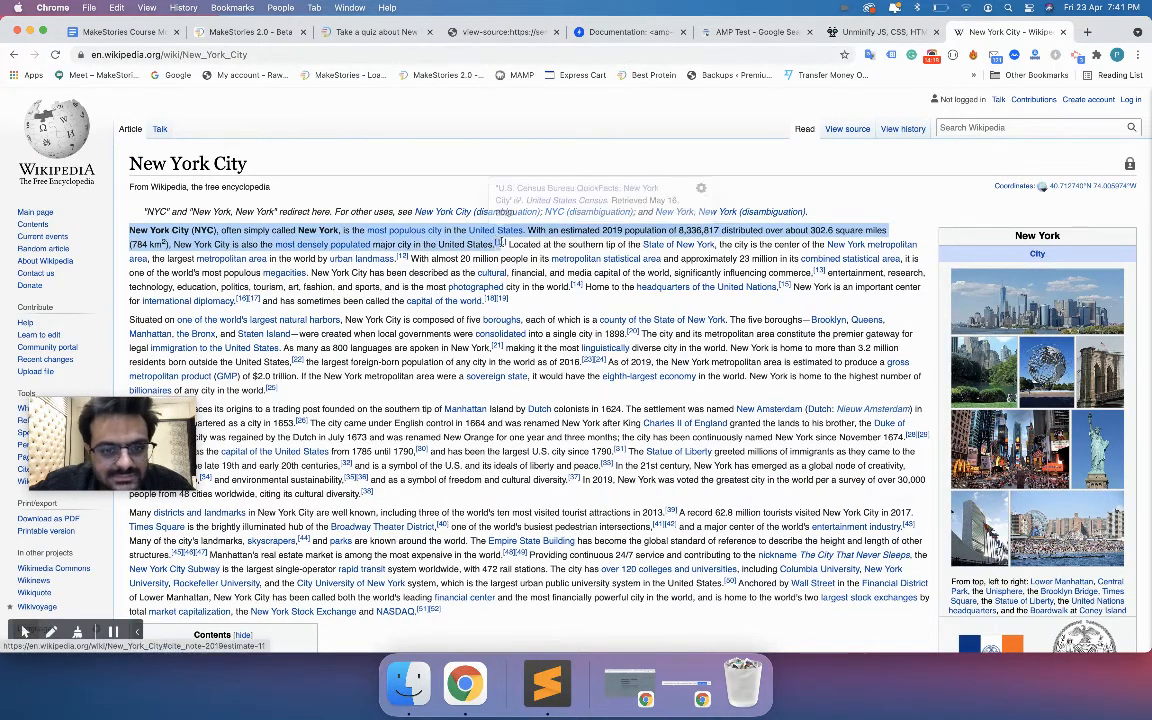
pyautogui.press('super+c')
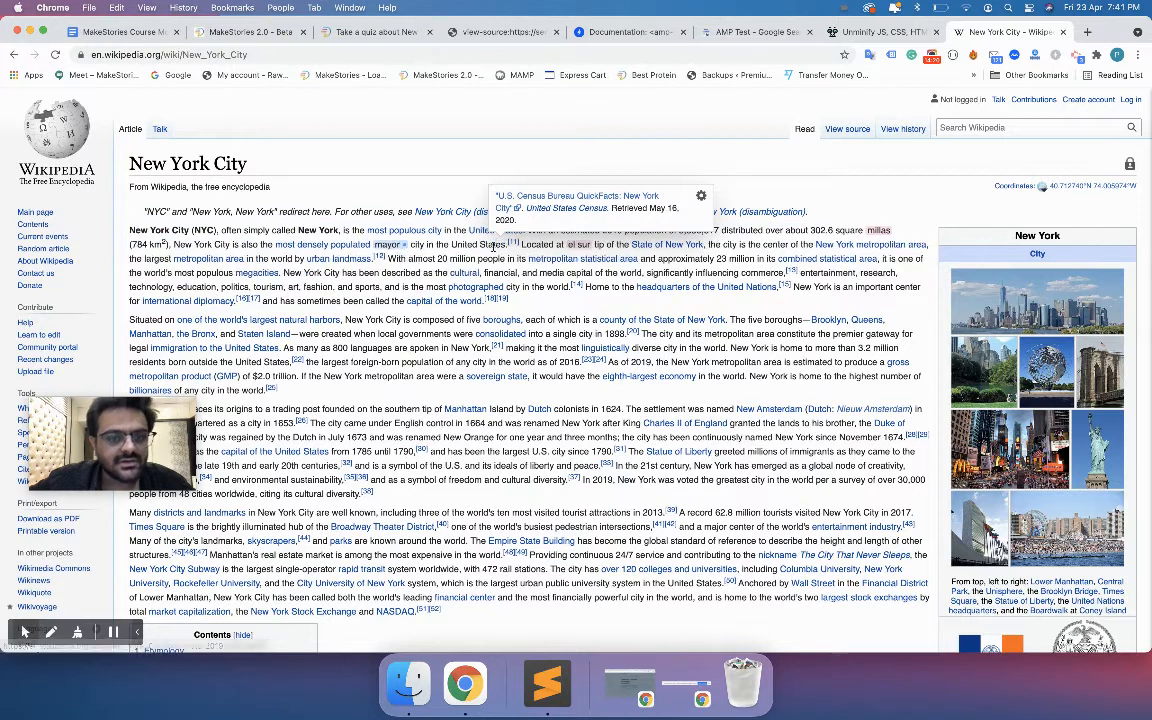
pyautogui.moveTo(496, 247); pyautogui.dragTo(131, 230)
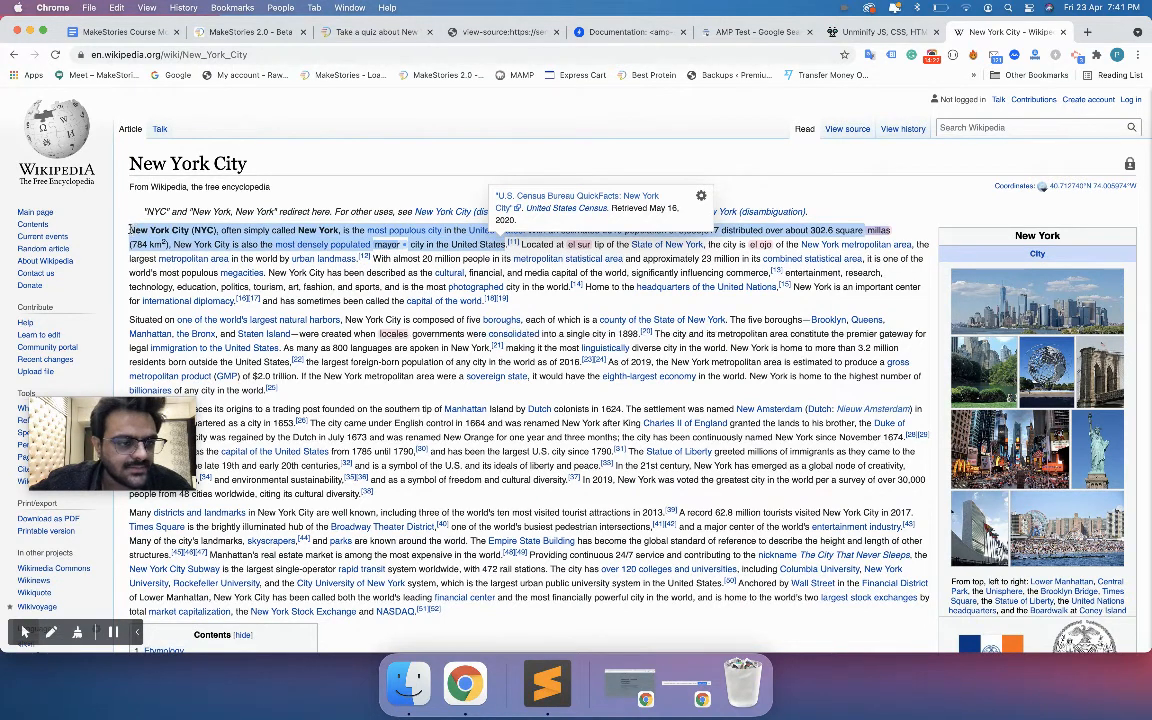
# Step: Return to the story editor and replace slide 2's body text with the copied Wikipedia sentences
pyautogui.click(260, 34)
pyautogui.doubleClick(600, 369)
pyautogui.hotkey('ctrl', 'v')
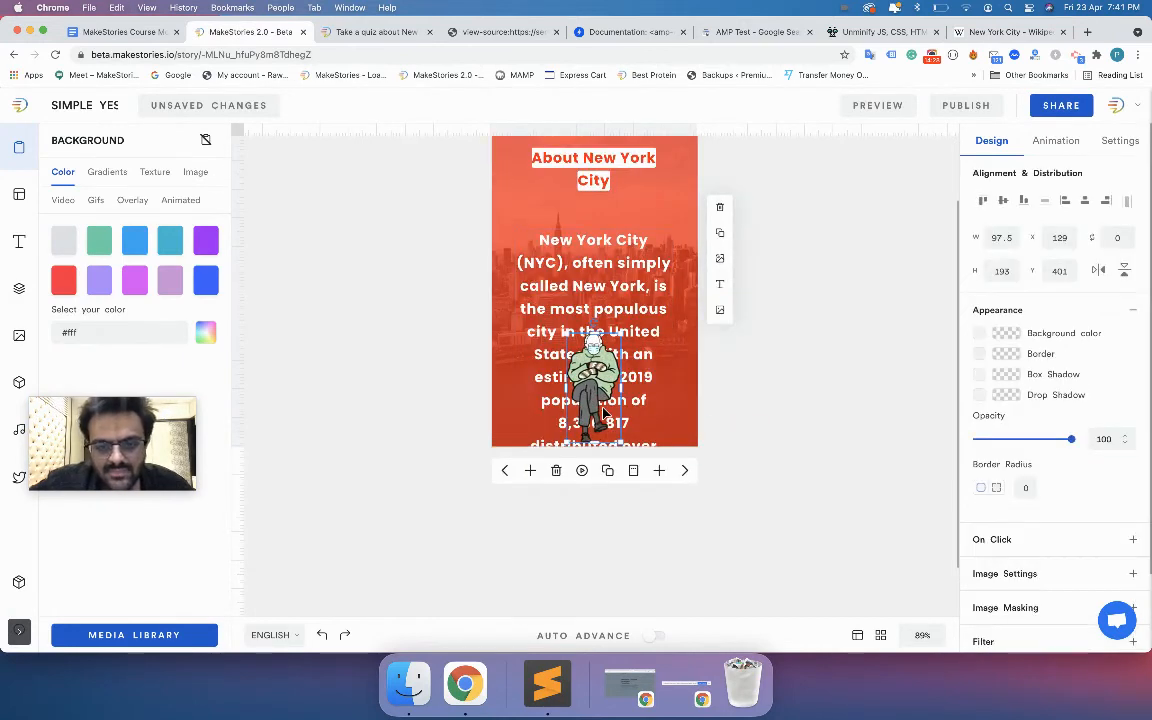
# Step: Remove the seated figure image from slide 2 and set the body text's font size to 16
pyautogui.click(606, 362)
pyautogui.scroll(-1, 996, 570)
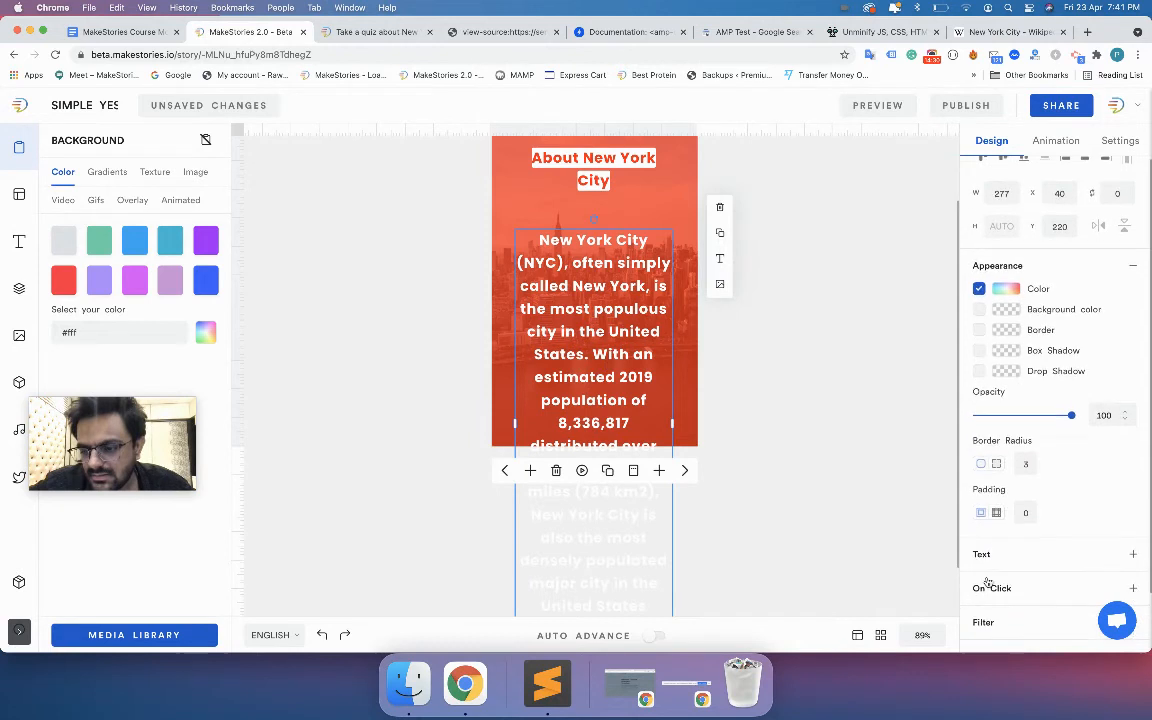
pyautogui.click(985, 576)
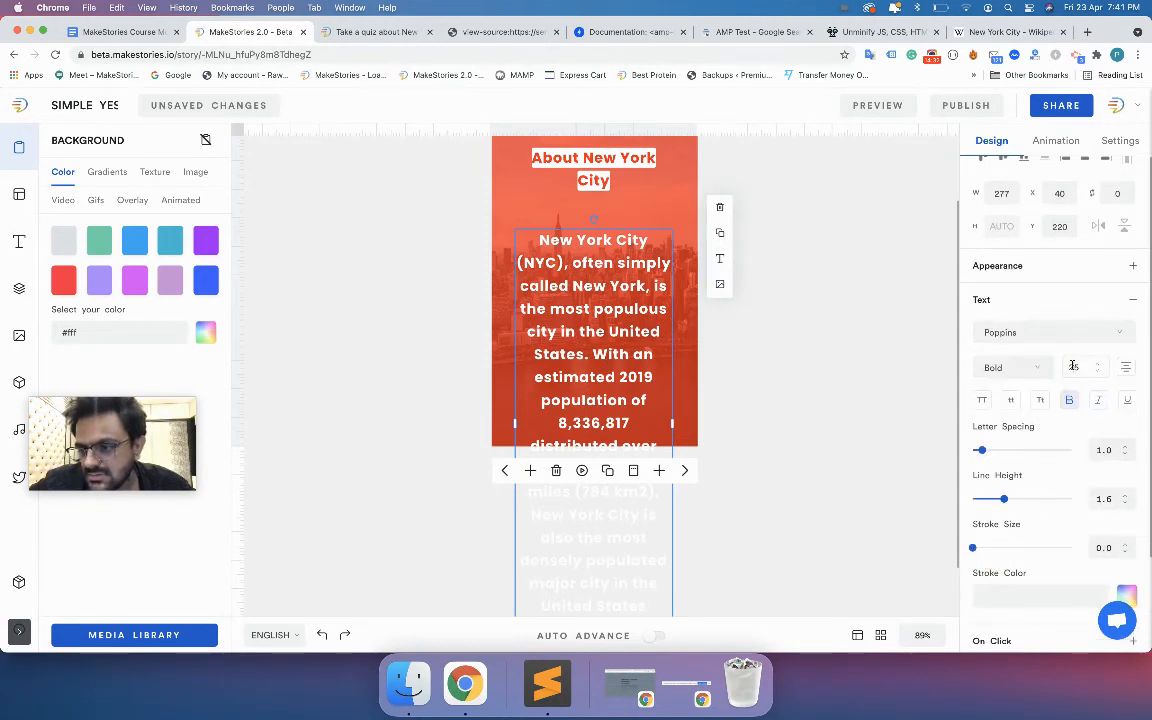
pyautogui.scroll(-8, 1073, 366)
pyautogui.scroll(8, 1073, 366)
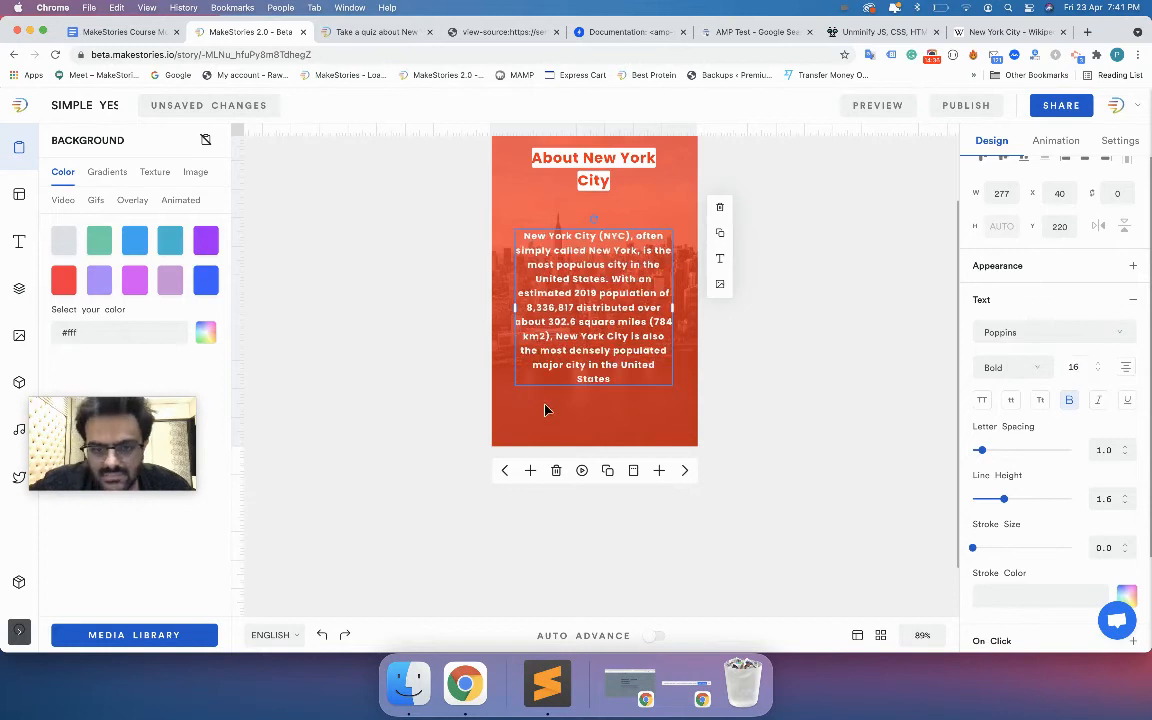
pyautogui.click(659, 470)
pyautogui.click(589, 258)
pyautogui.press('Delete')
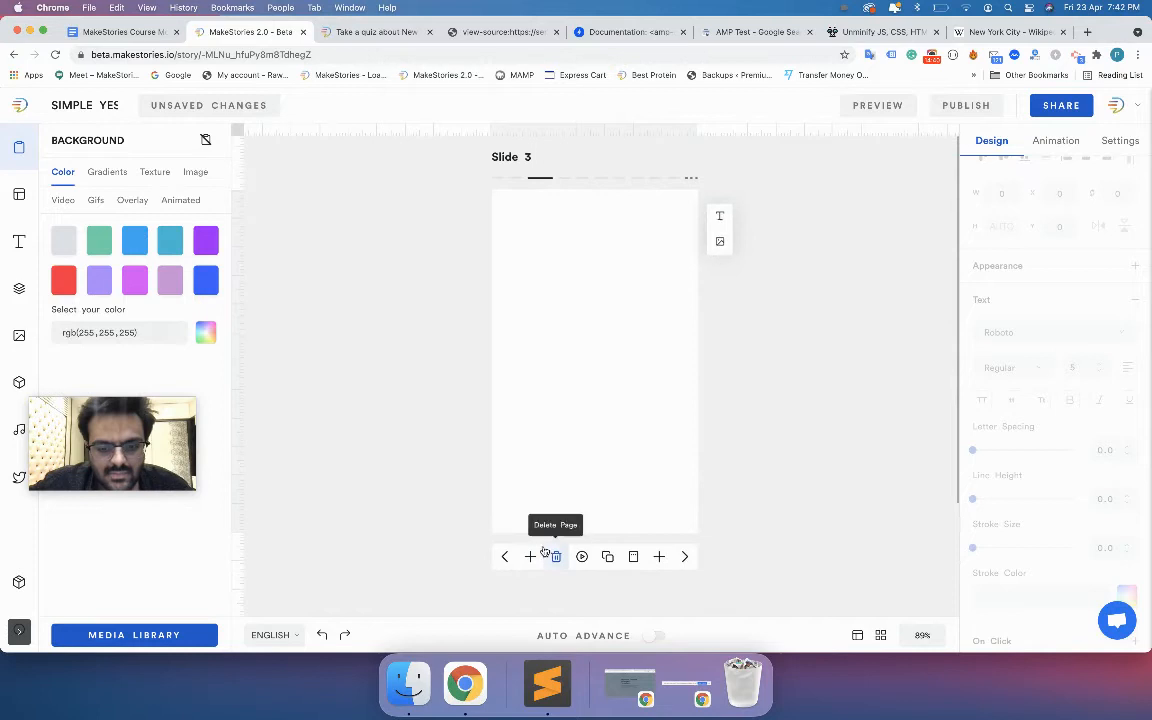
pyautogui.click(685, 557)
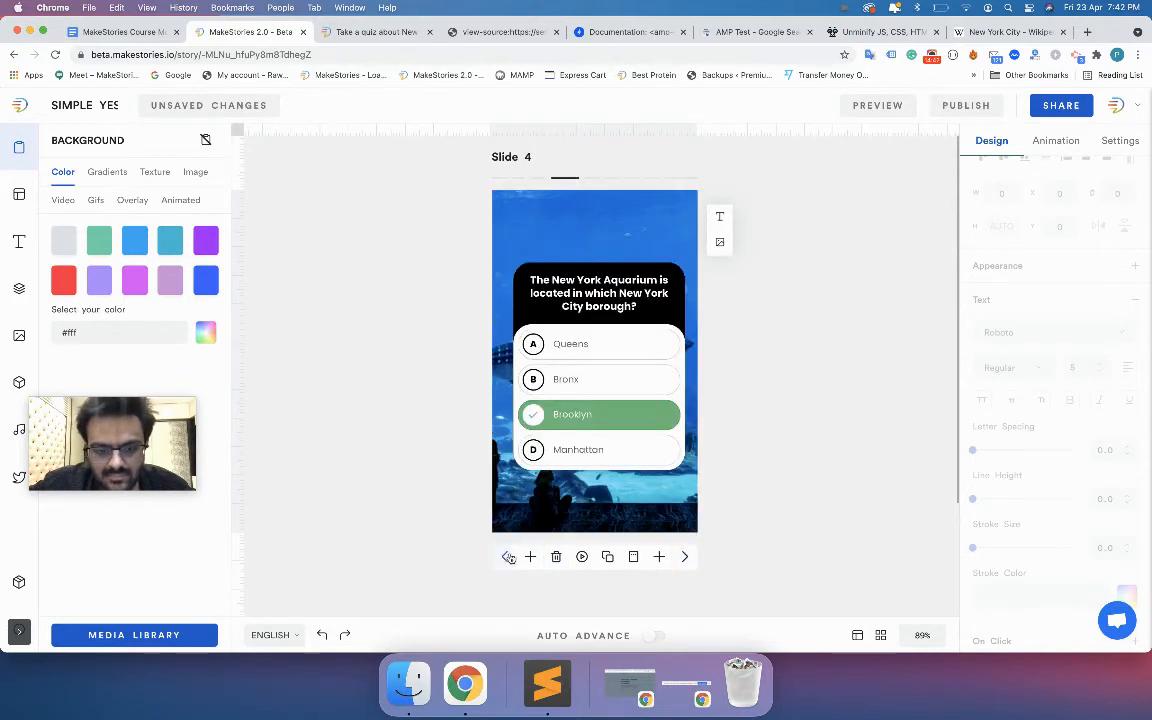
pyautogui.click(506, 557)
pyautogui.click(556, 557)
# Step: Duplicate the "About New York City" slide
pyautogui.click(504, 557)
pyautogui.click(613, 566)
# Step: Find the Population density section in the Wikipedia article and copy its first sentence about the 2017 density
pyautogui.click(985, 32)
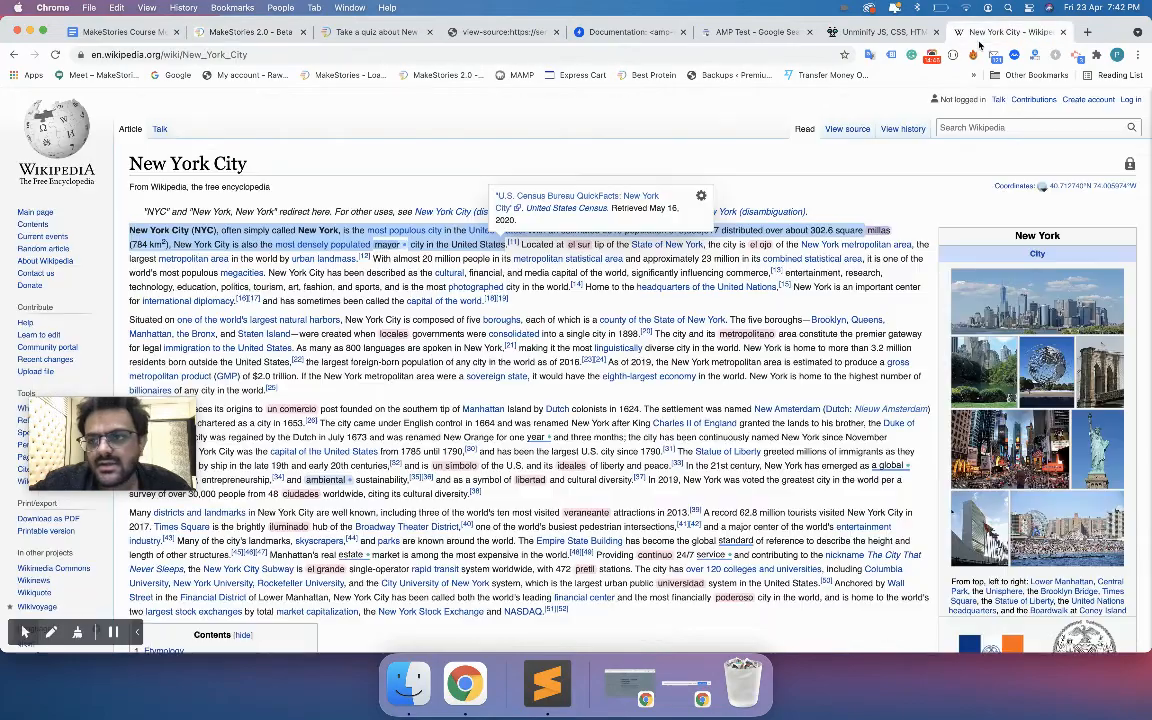
pyautogui.scroll(-10, 560, 300)
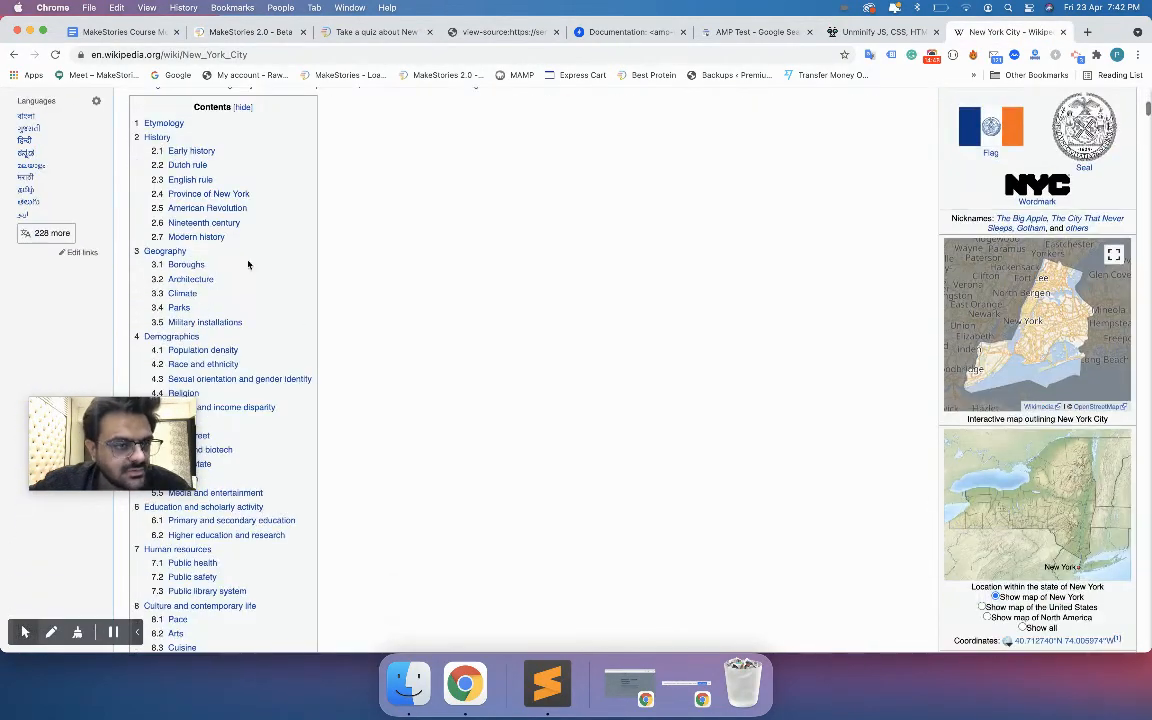
pyautogui.scroll(-2, 200, 285)
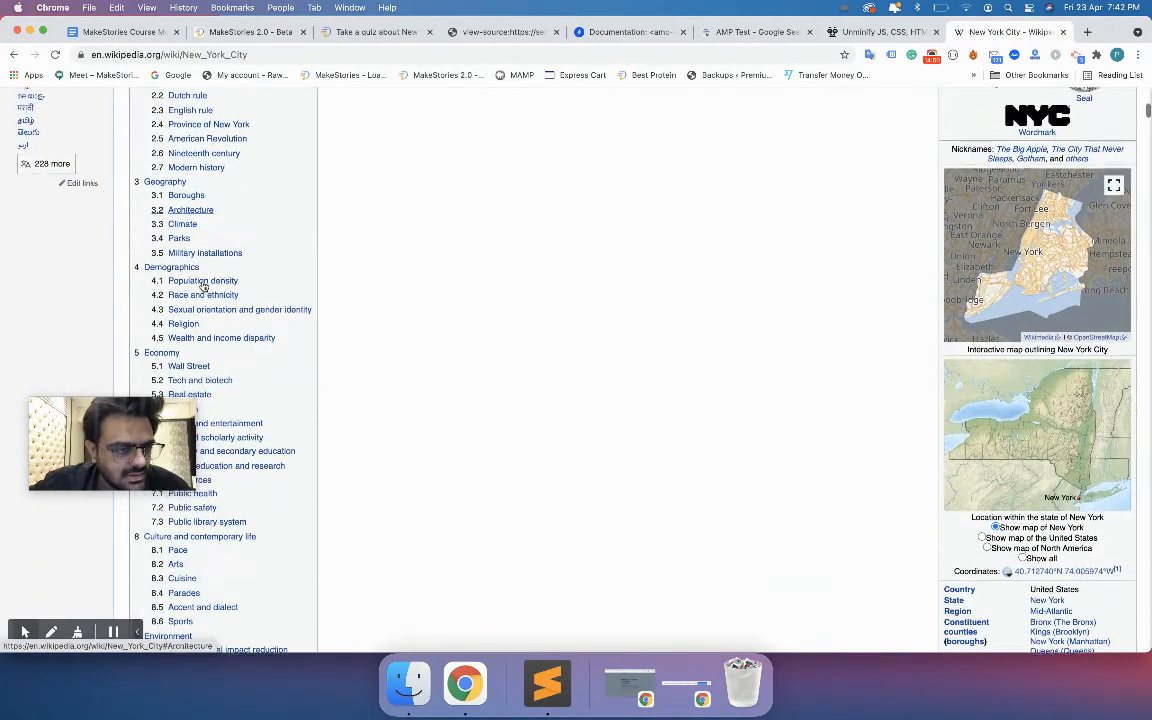
pyautogui.click(202, 273)
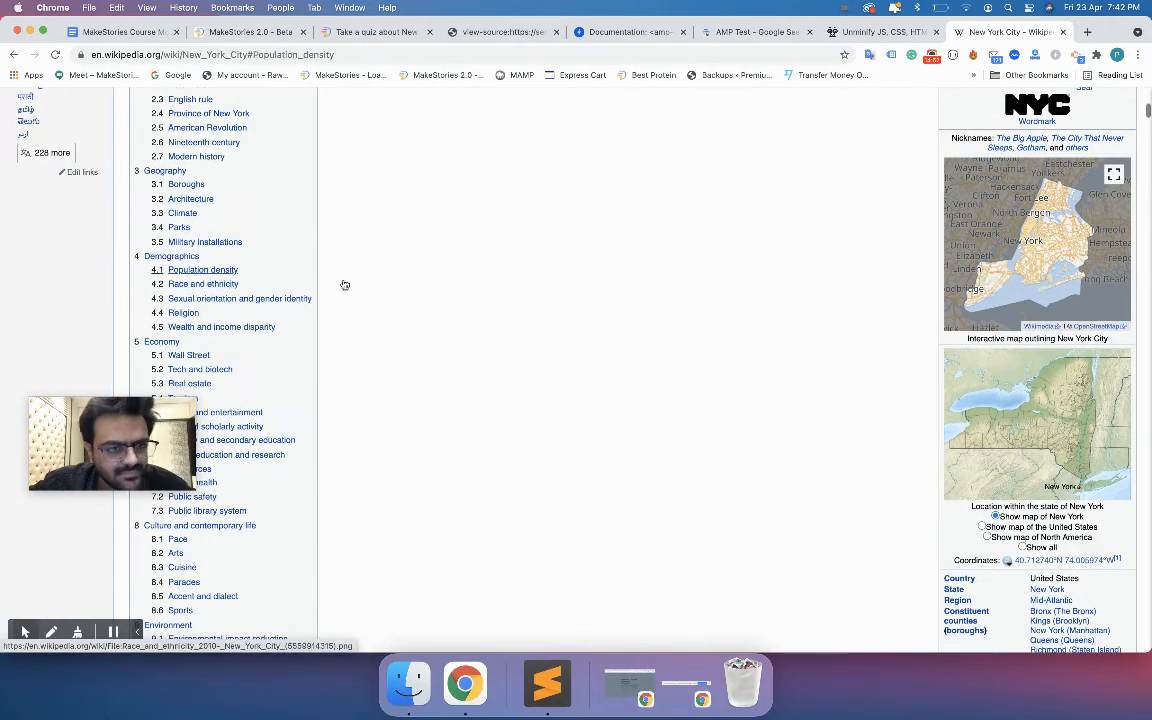
pyautogui.click(435, 416)
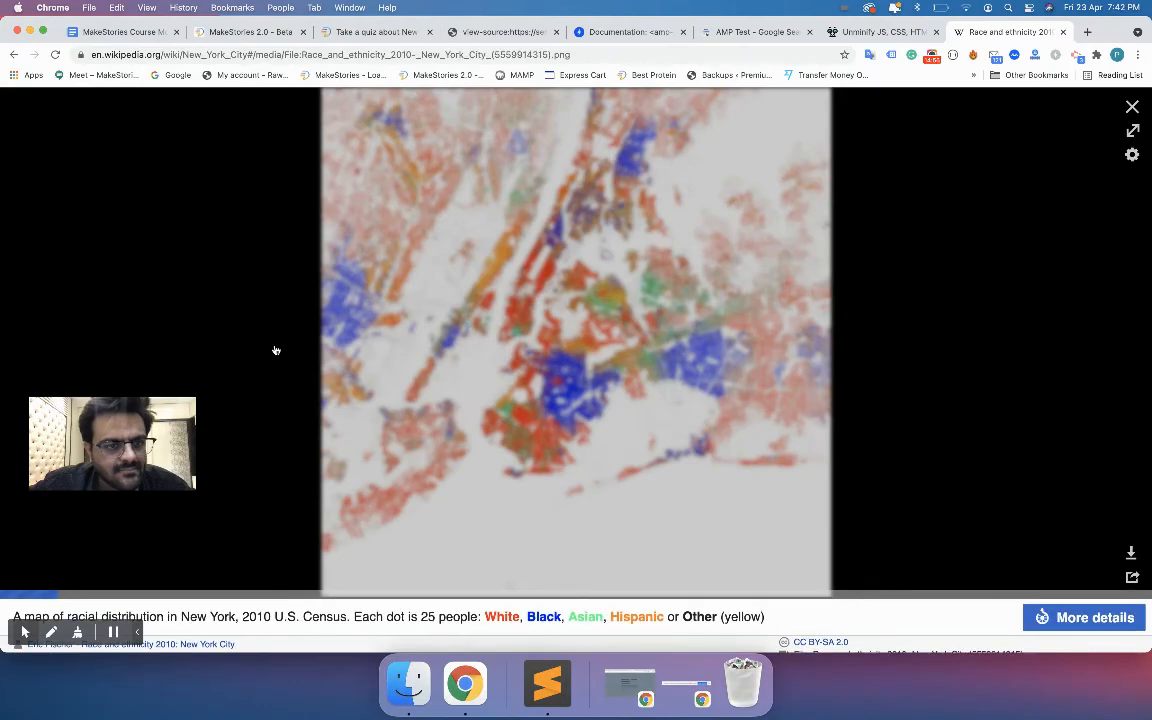
pyautogui.press('Escape')
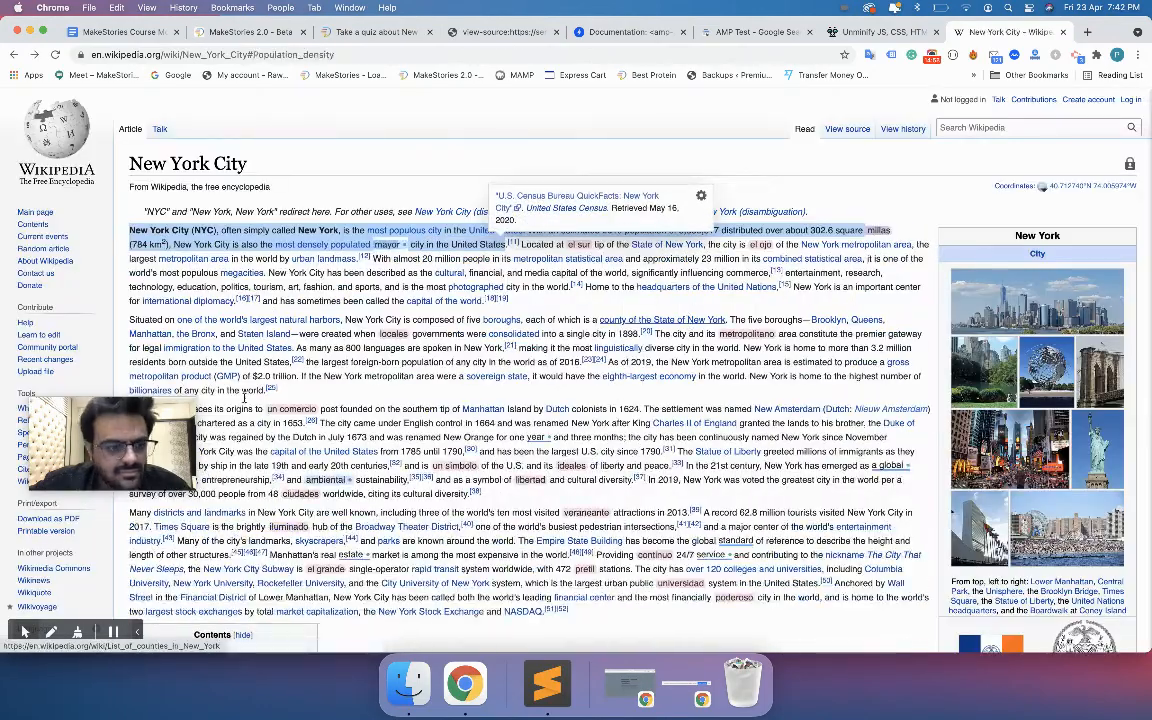
pyautogui.scroll(-10, 244, 397)
pyautogui.scroll(3, 244, 395)
pyautogui.scroll(8, 244, 396)
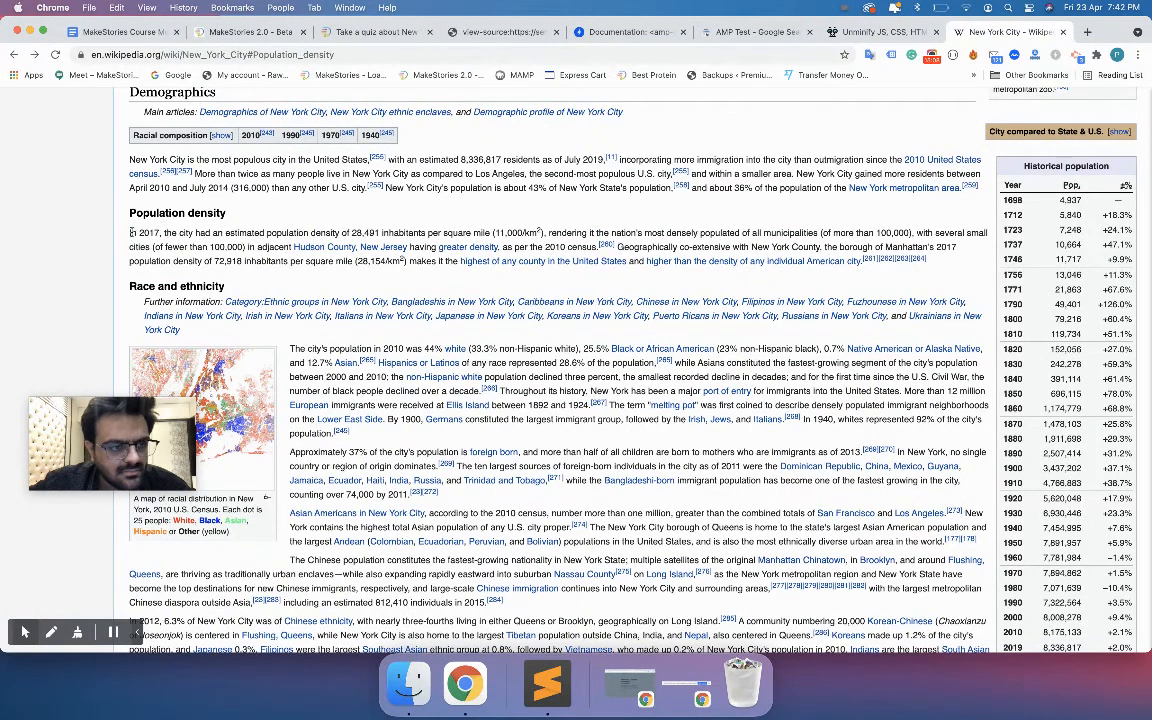
pyautogui.moveTo(130, 232); pyautogui.dragTo(603, 252)
pyautogui.press('super+c')
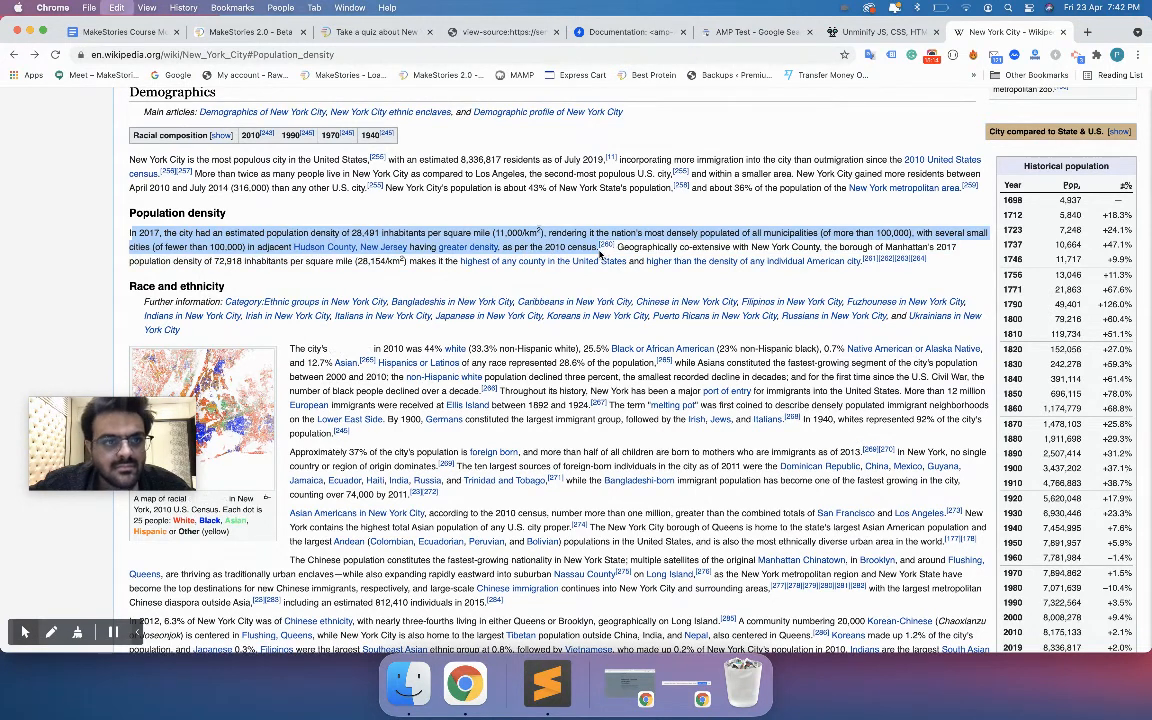
# Step: Return to the story editor and change slide 3's heading to "New York Population"
pyautogui.press('super+2')
pyautogui.click(585, 212)
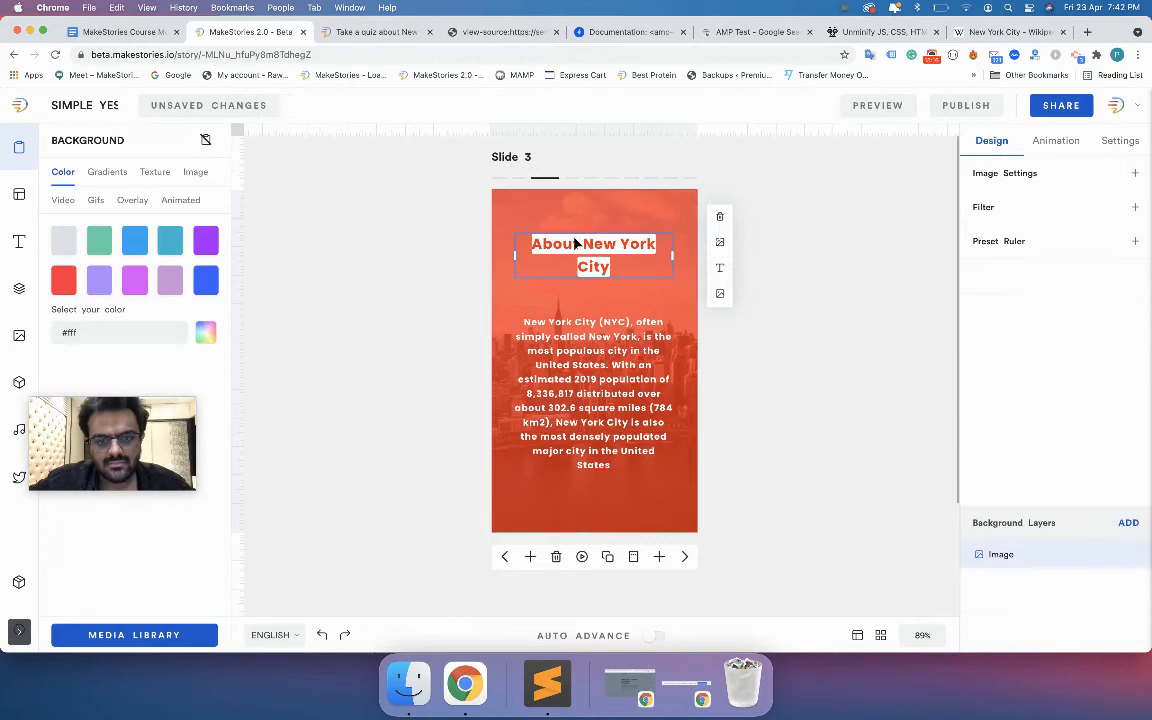
pyautogui.click(576, 244)
pyautogui.doubleClick(576, 244)
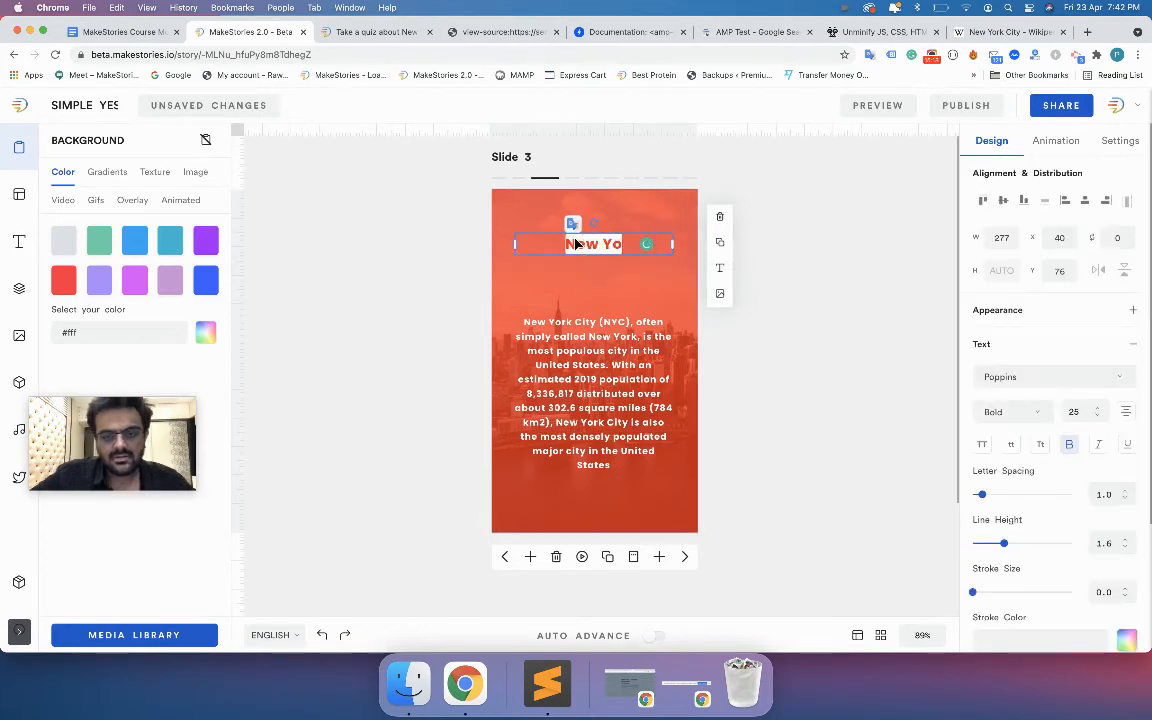
pyautogui.write('Po')
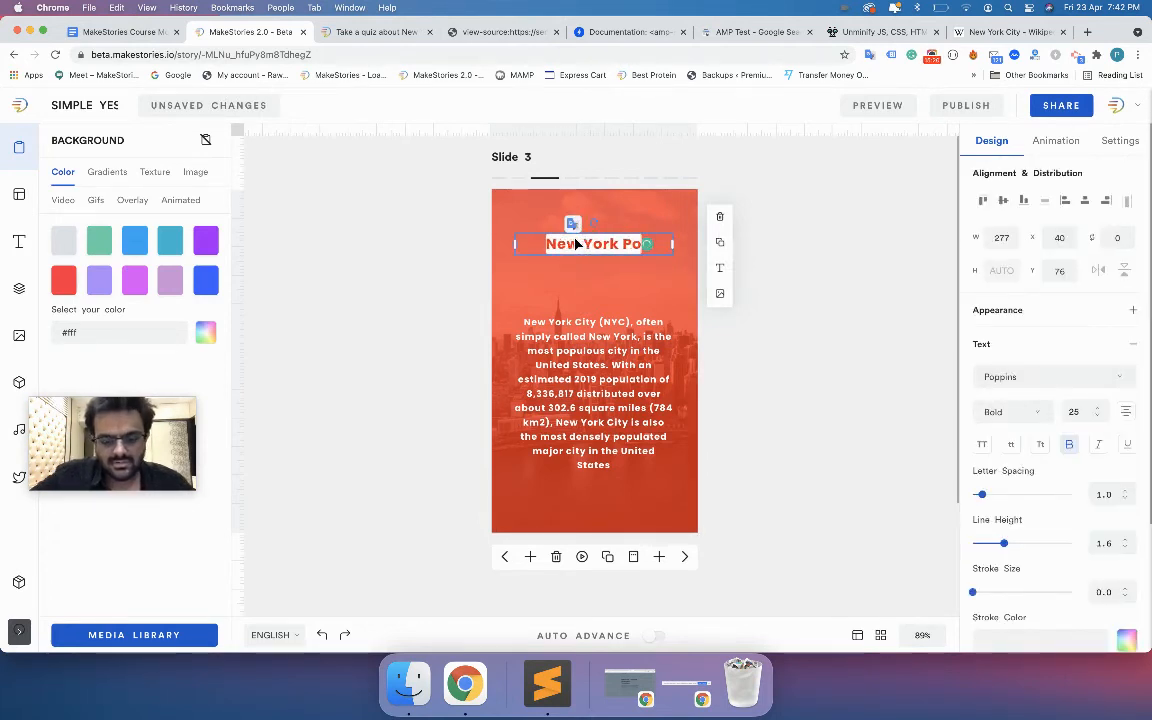
pyautogui.write('pulation')
# Step: Replace slide 3's body text with the copied population density sentence
pyautogui.click(540, 373)
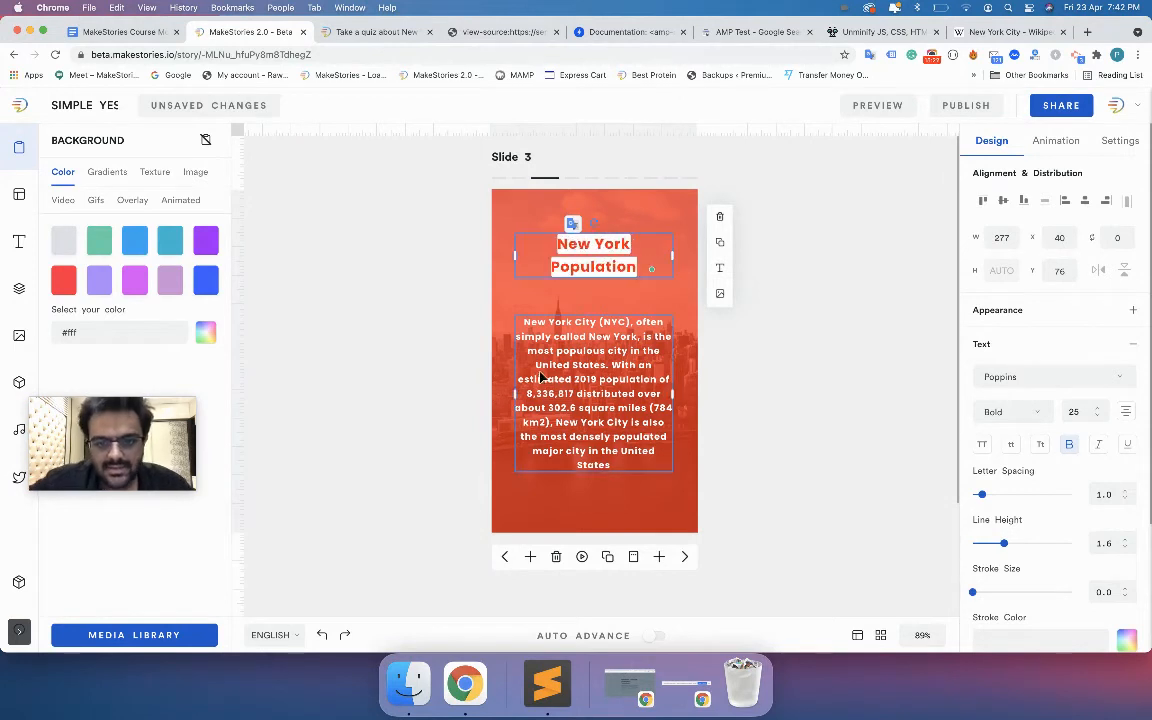
pyautogui.doubleClick(540, 373)
pyautogui.press('super+v')
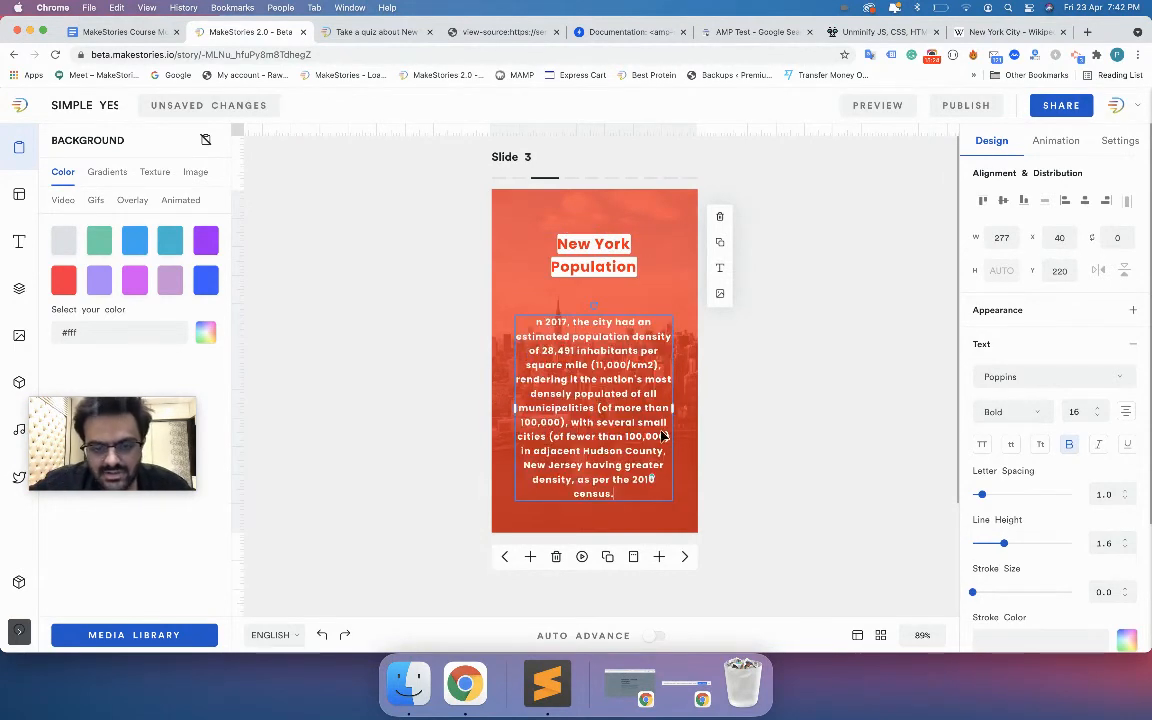
pyautogui.click(808, 455)
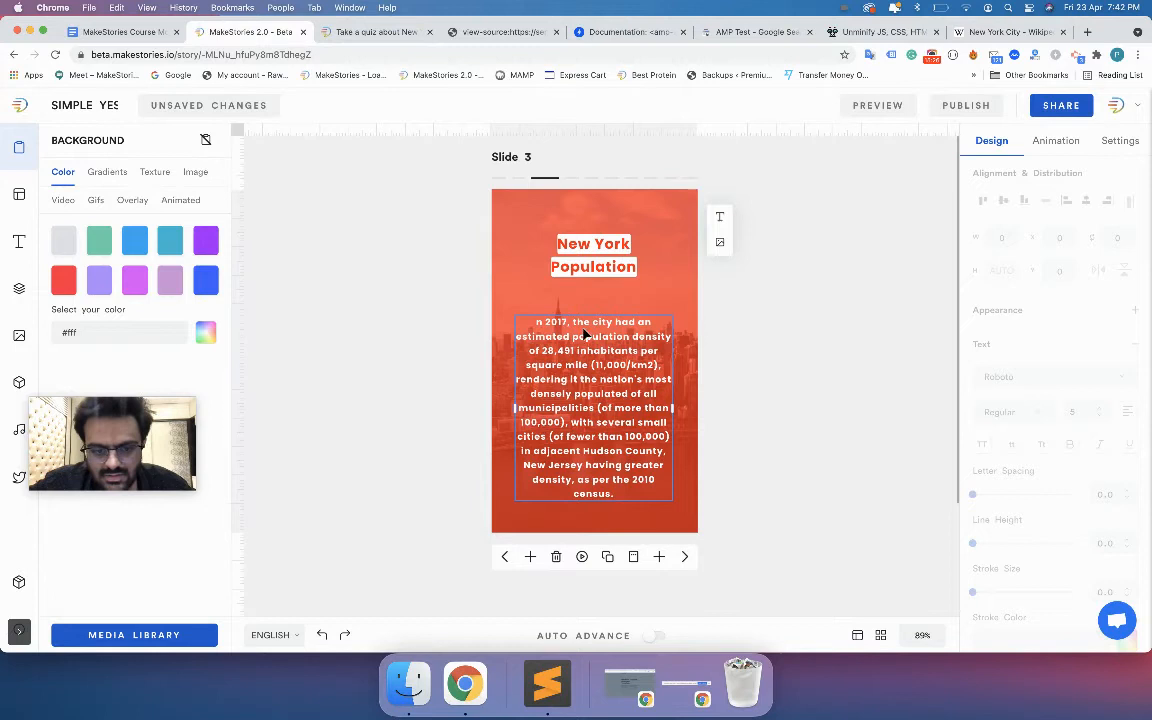
# Step: Open page 2 from the Story Validation checks of the web story publishing setup and delete its body text after "(784 km2),"
pyautogui.click(955, 105)
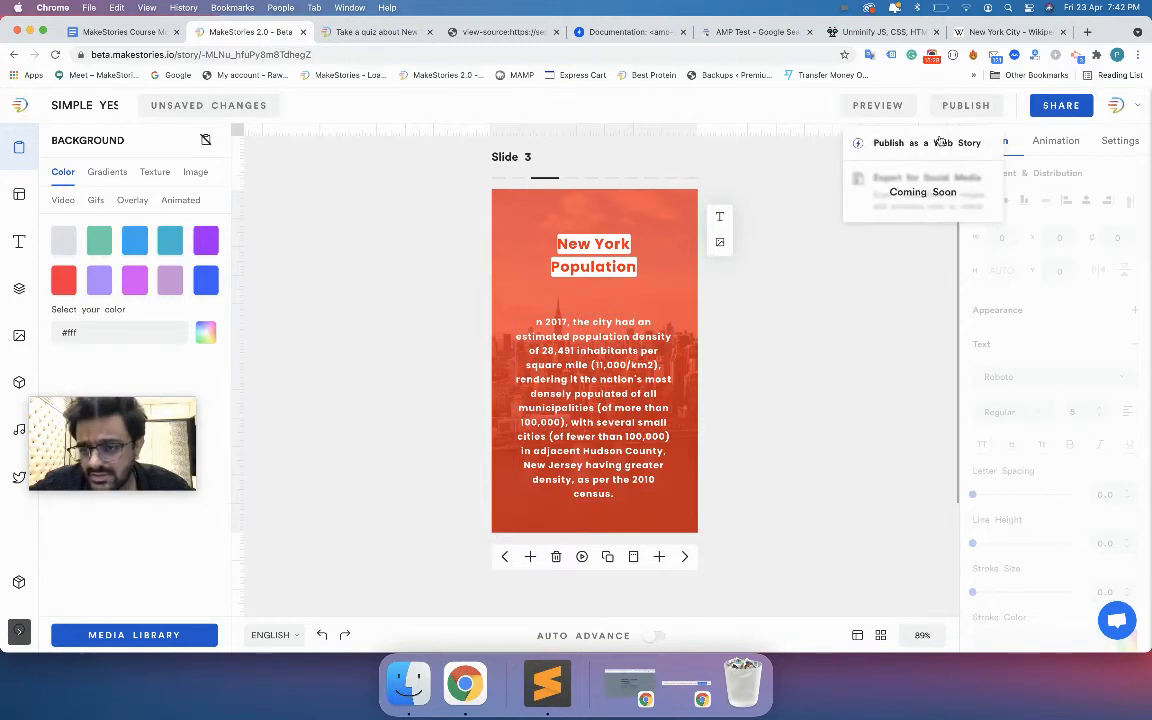
pyautogui.click(938, 142)
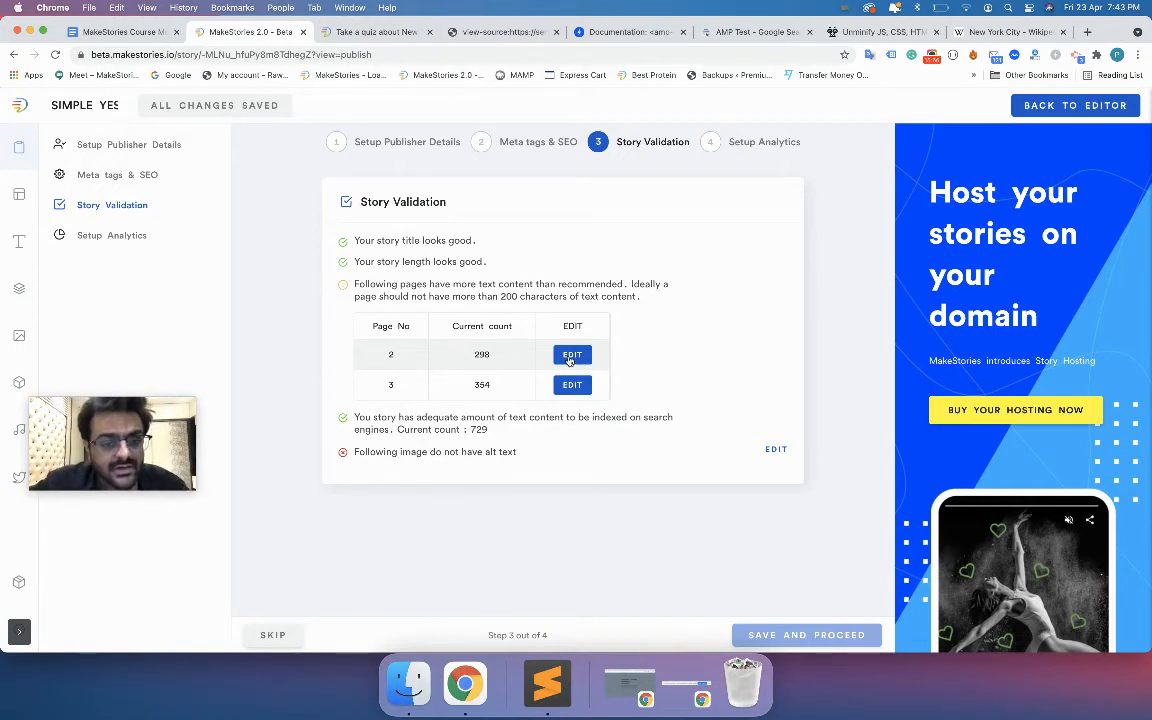
pyautogui.click(570, 357)
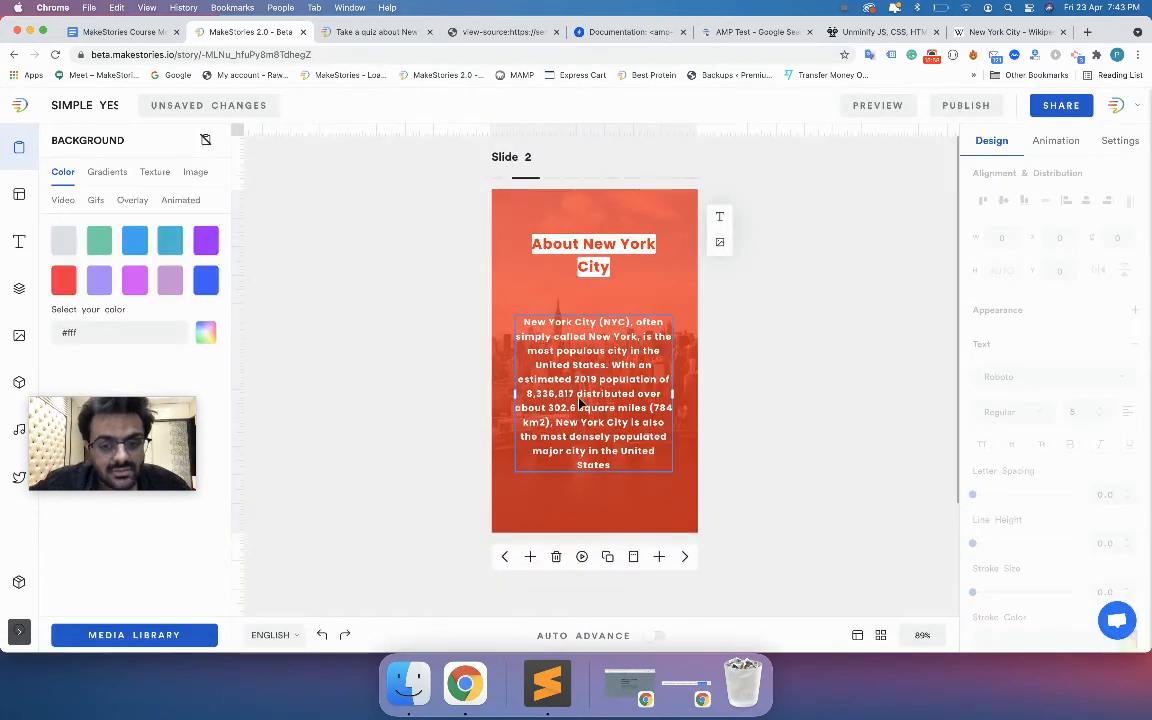
pyautogui.keyDown('shift'); pyautogui.click(631, 469); pyautogui.keyUp('shift')
pyautogui.press('BackSpace')
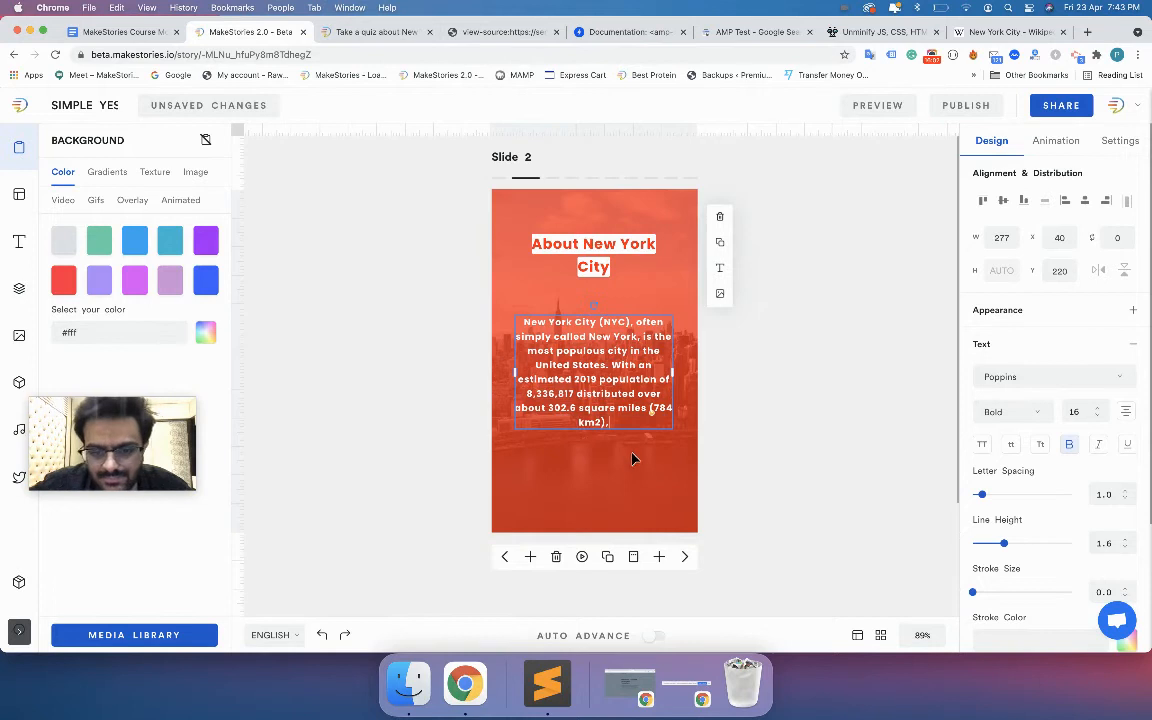
# Step: Shorten slide 3's body text by deleting everything after "densely populated of all municipalities"
pyautogui.click(683, 556)
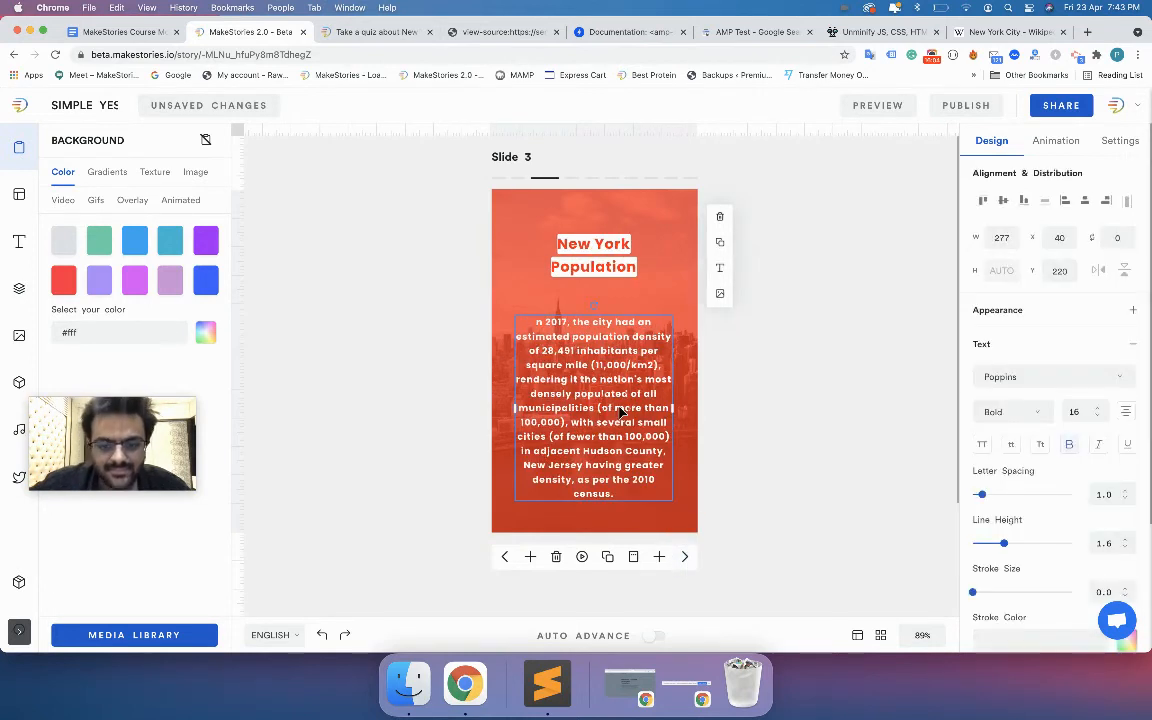
pyautogui.moveTo(592, 413); pyautogui.dragTo(619, 495)
pyautogui.press('BackSpace')
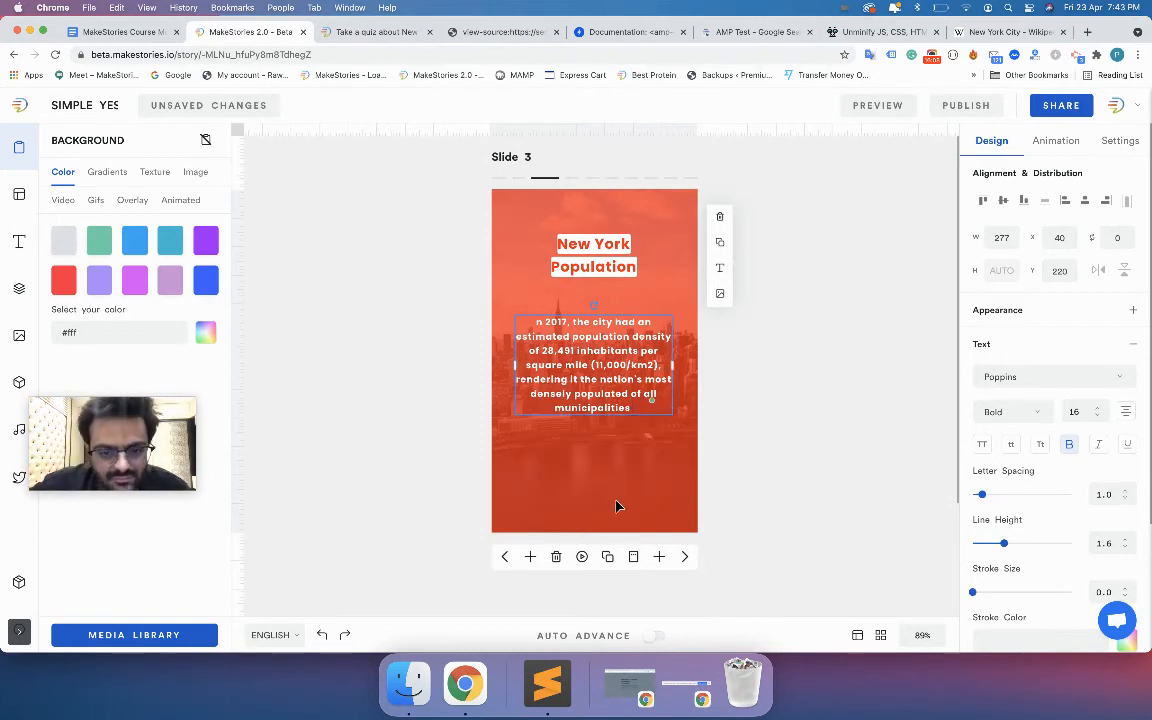
# Step: Open page 2 from the web story publishing validation checks and delete its body text after "8,336,817"
pyautogui.click(958, 104)
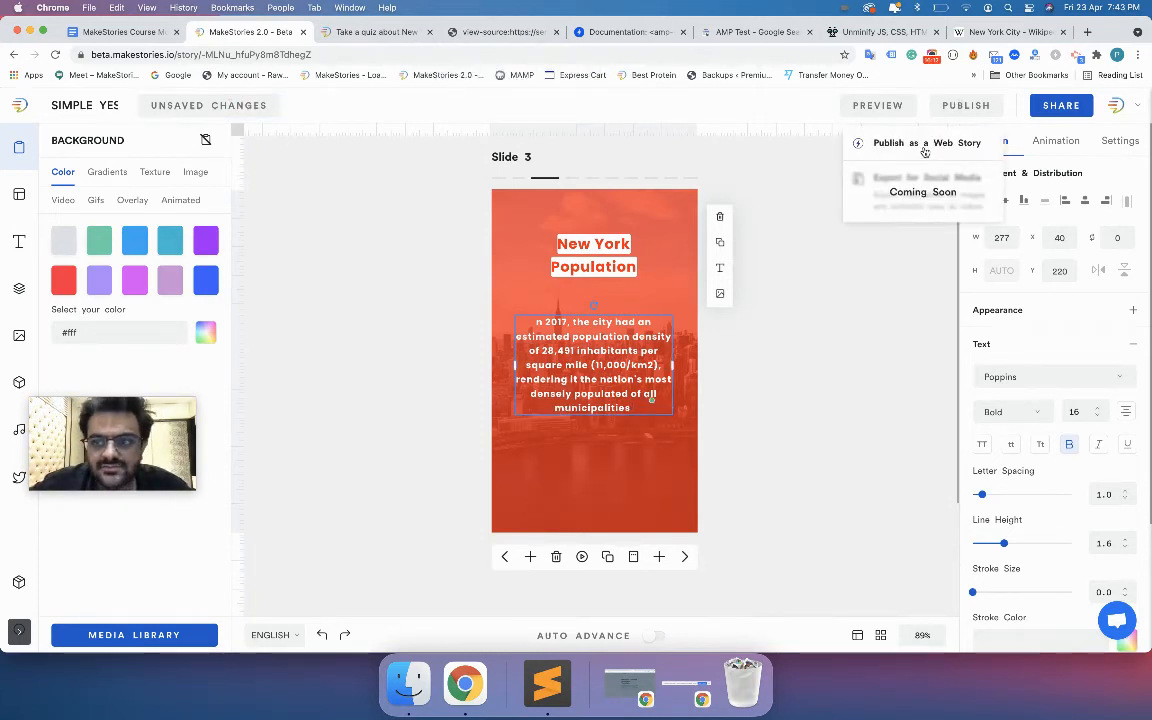
pyautogui.click(925, 145)
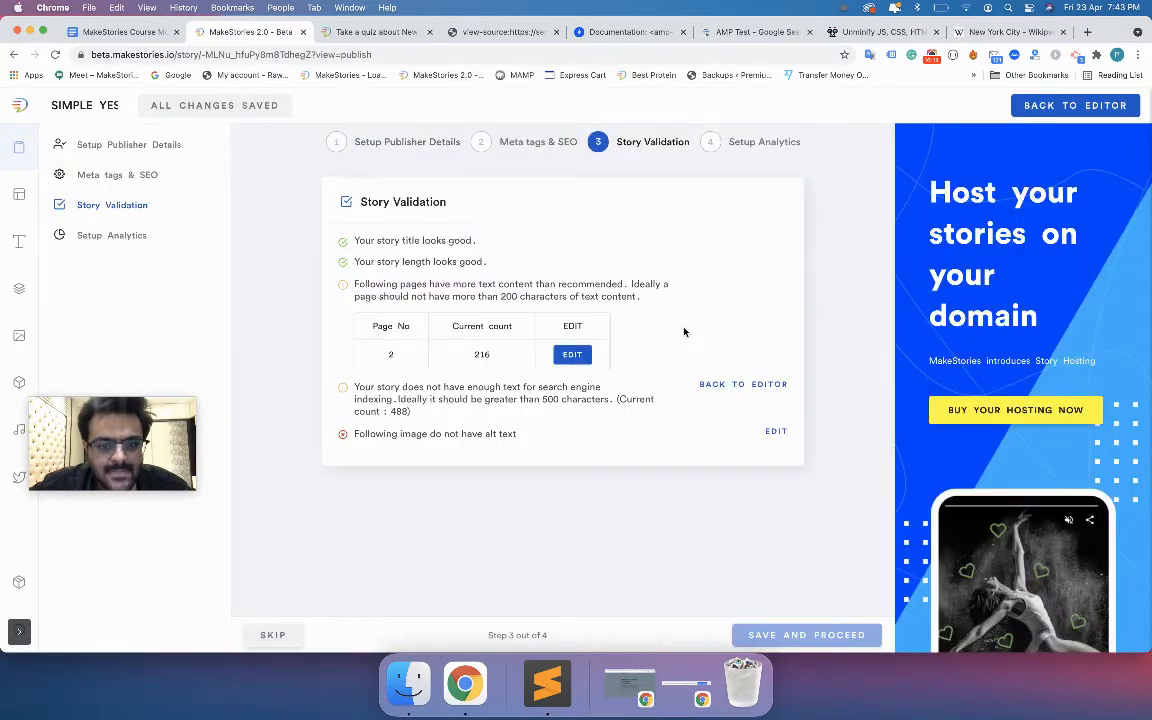
pyautogui.click(570, 357)
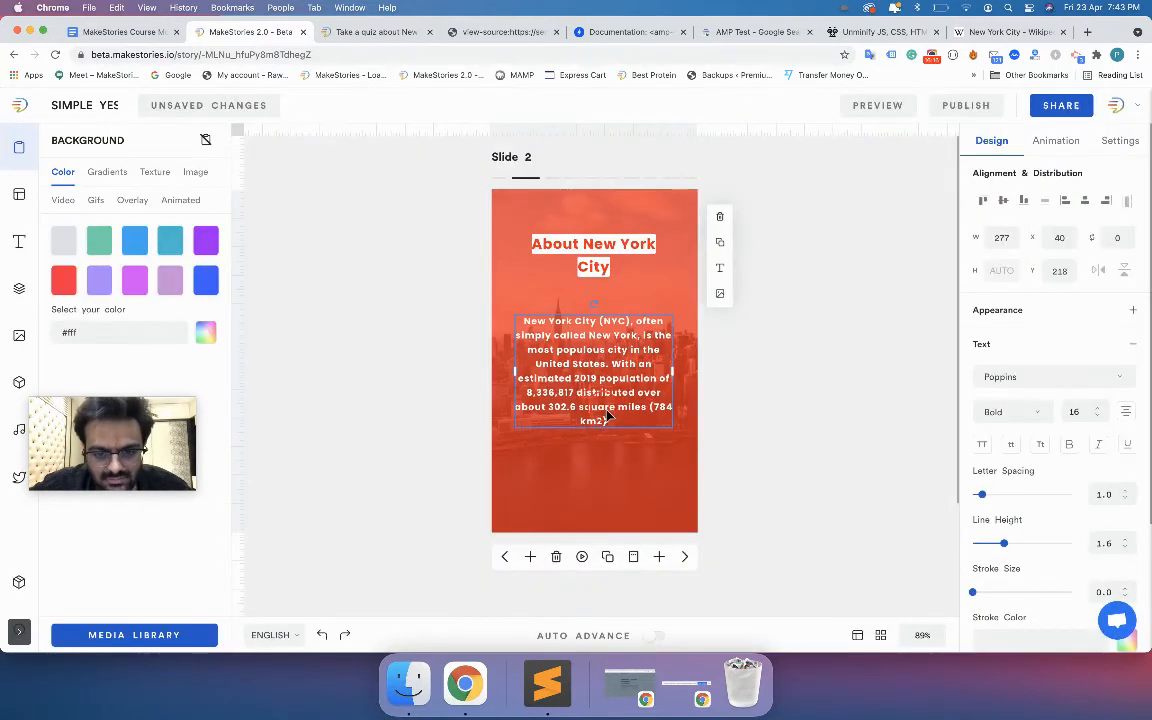
pyautogui.moveTo(583, 401); pyautogui.dragTo(620, 421)
pyautogui.press('BackSpace')
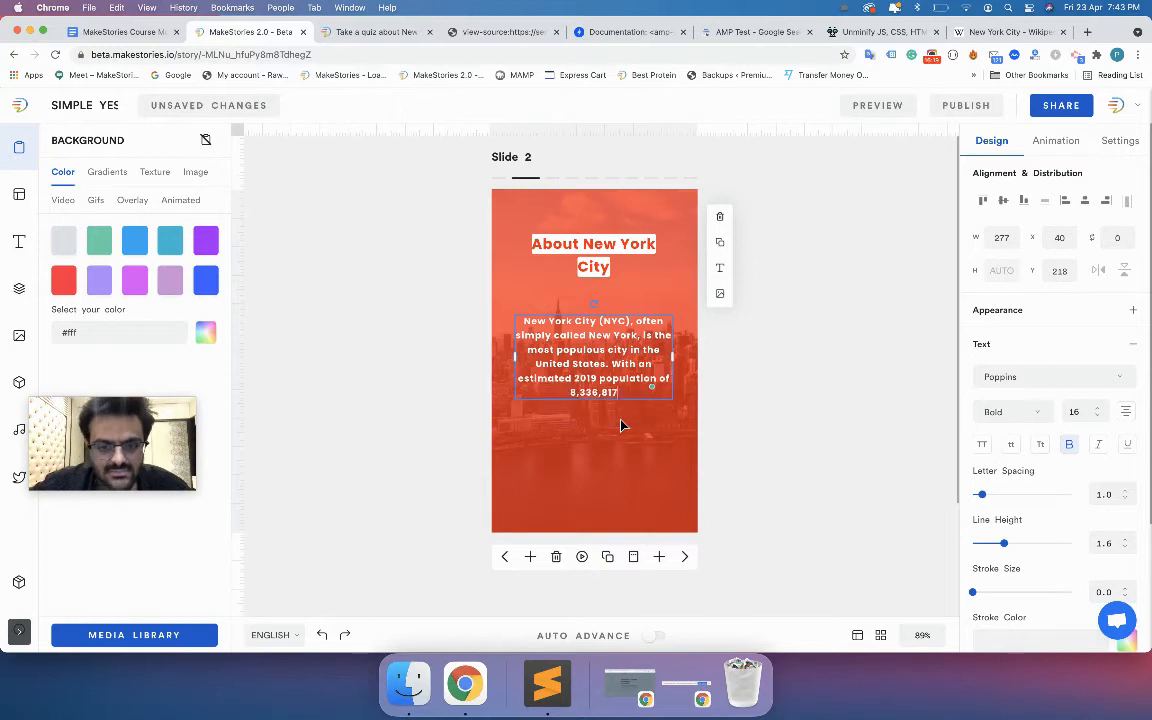
# Step: Recheck the Story Validation results, return to the editor from the text-amount warning and duplicate slide 2
pyautogui.click(955, 108)
pyautogui.click(930, 145)
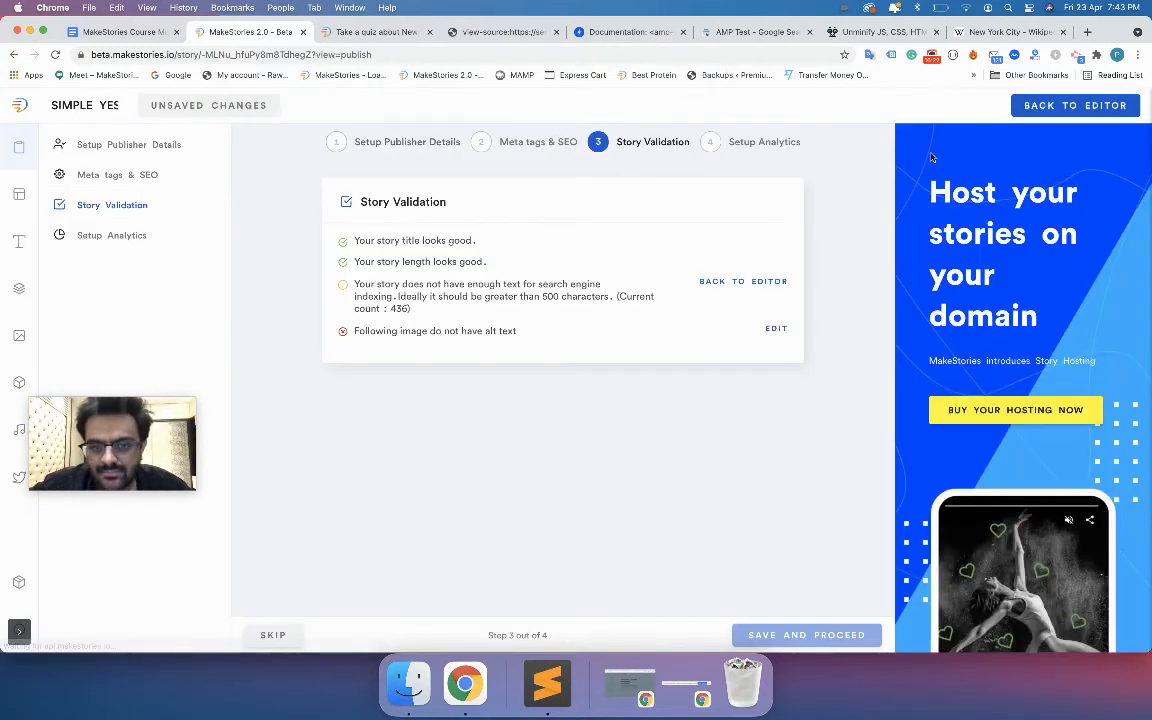
pyautogui.click(731, 284)
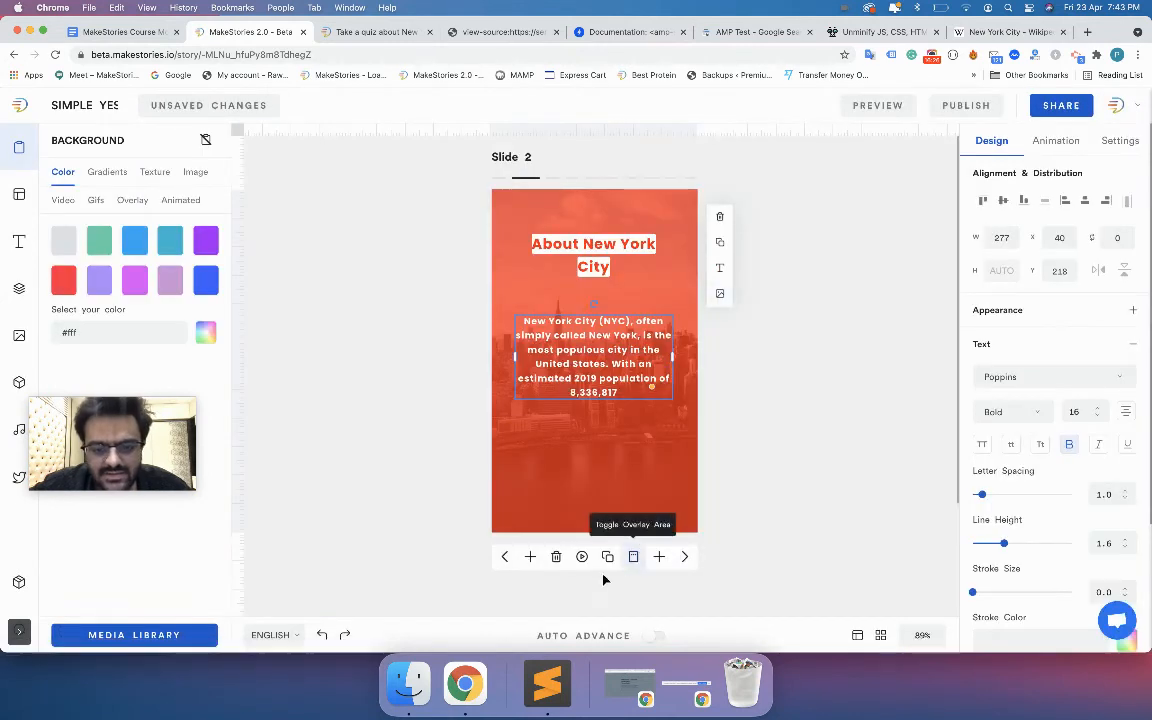
pyautogui.click(607, 556)
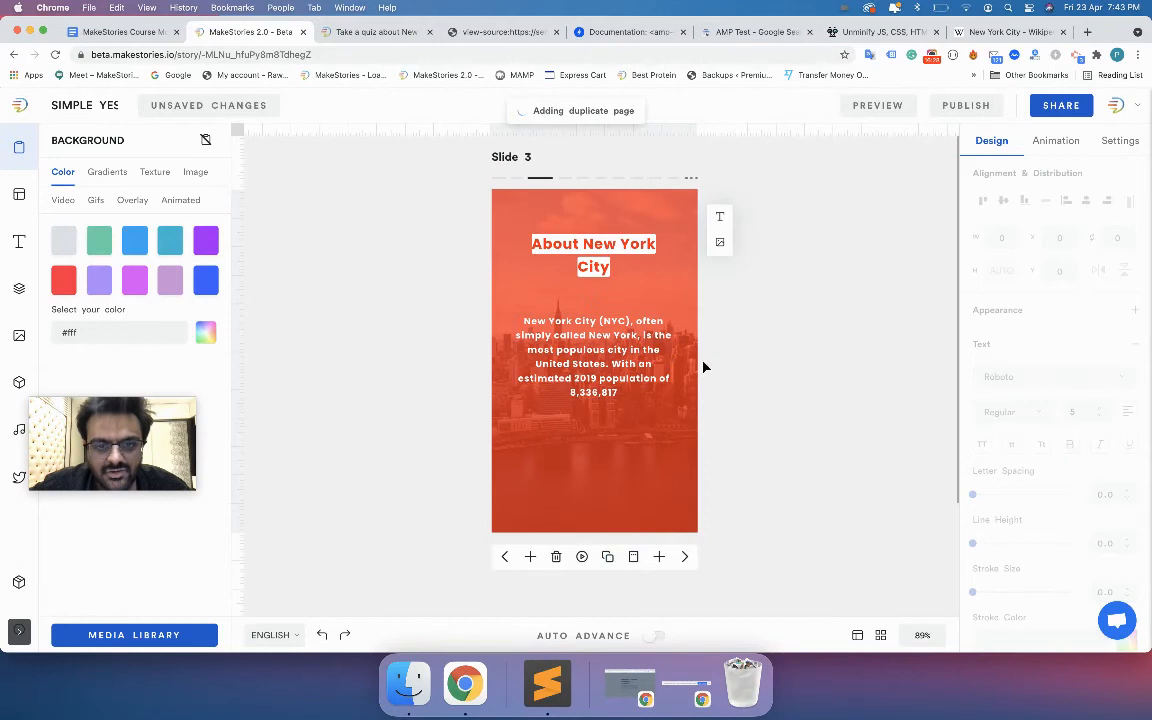
# Step: Open the missing alt text editor from Story Validation and set the first image's alternative text to "white backgrounds"
pyautogui.click(921, 131)
pyautogui.click(922, 142)
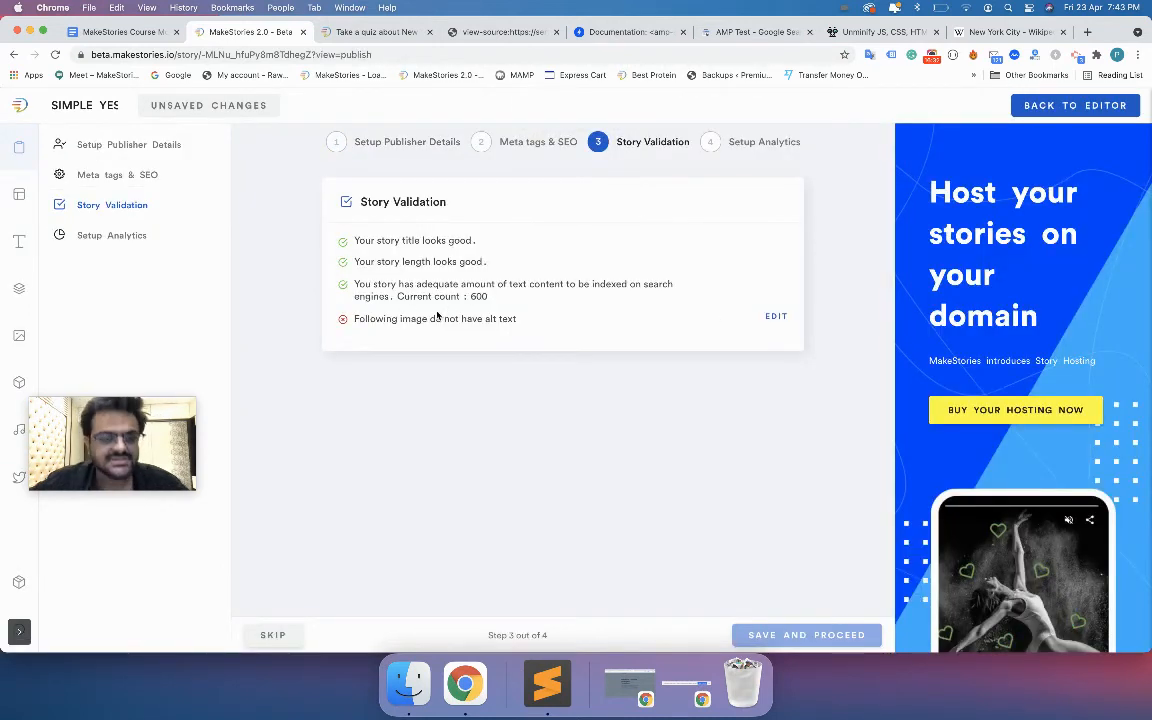
pyautogui.click(776, 318)
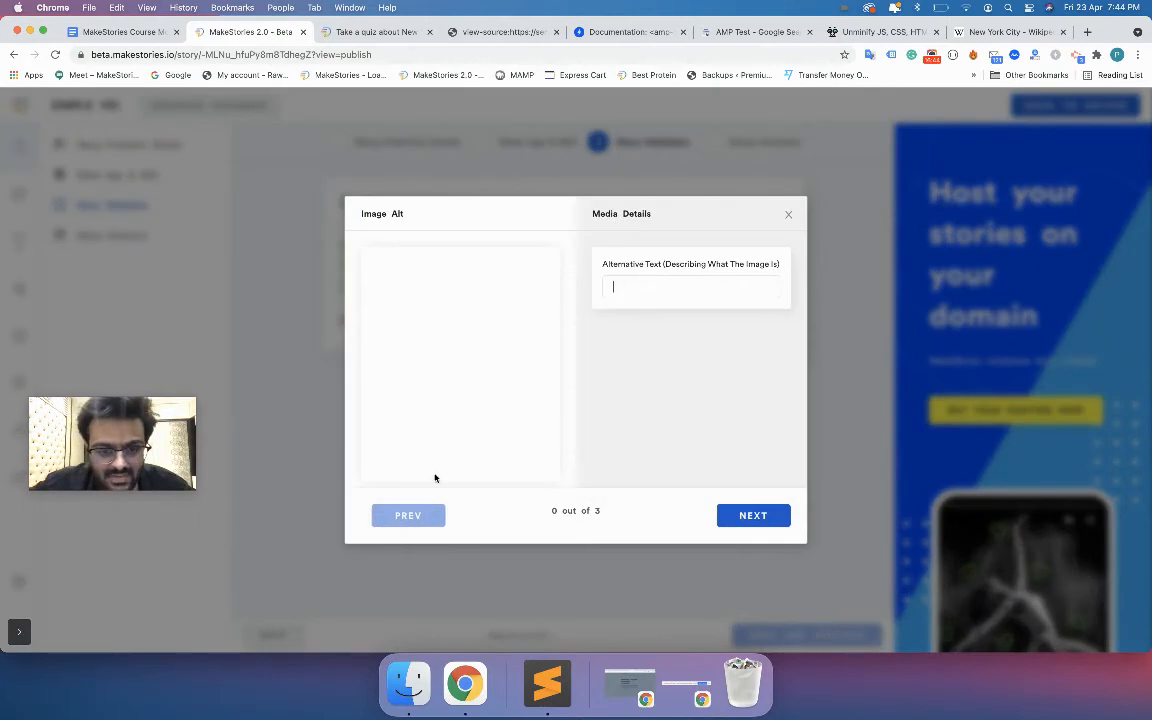
pyautogui.click(729, 518)
pyautogui.click(440, 514)
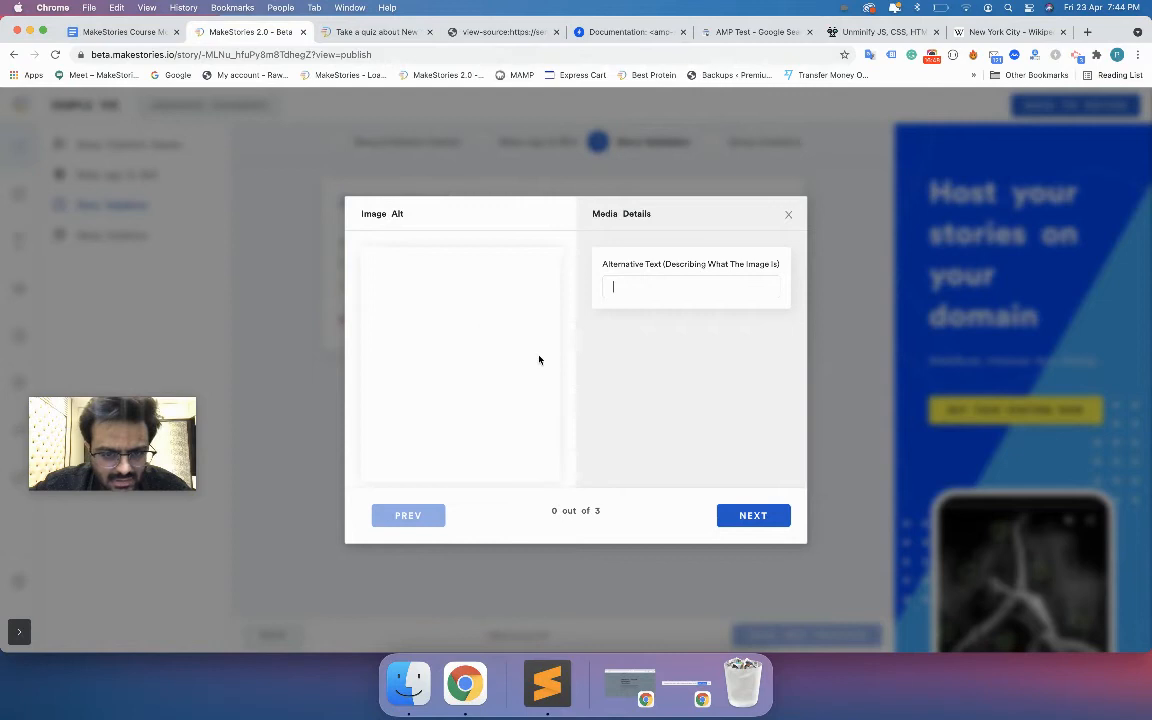
pyautogui.write('te backgrounds')
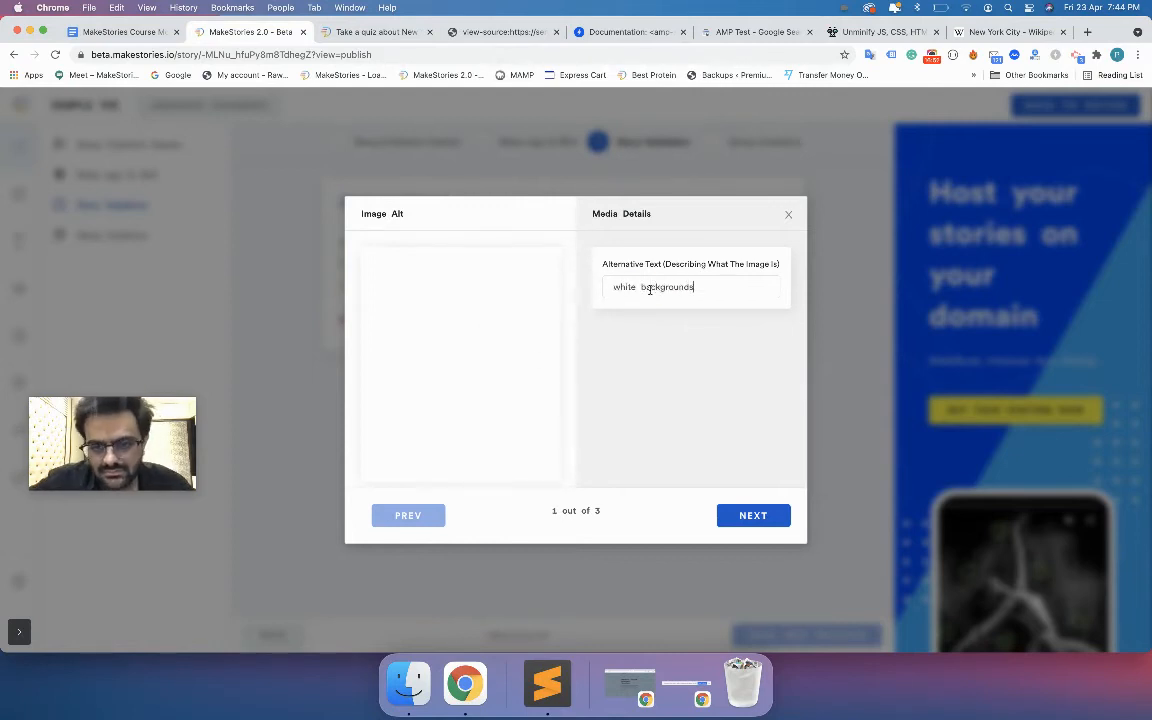
# Step: Set the skyline image's alternative text to "new york city" and the aquarium image's to "whales", and submit the alt texts
pyautogui.press('Return')
pyautogui.write('new york city')
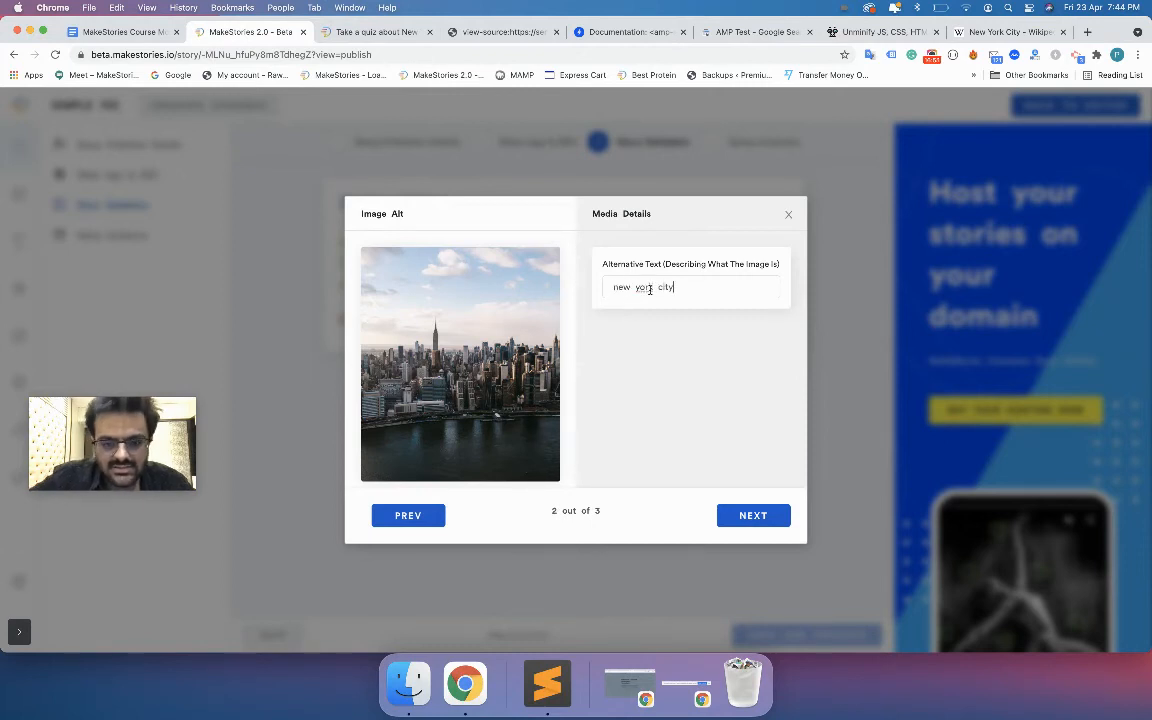
pyautogui.press('Return')
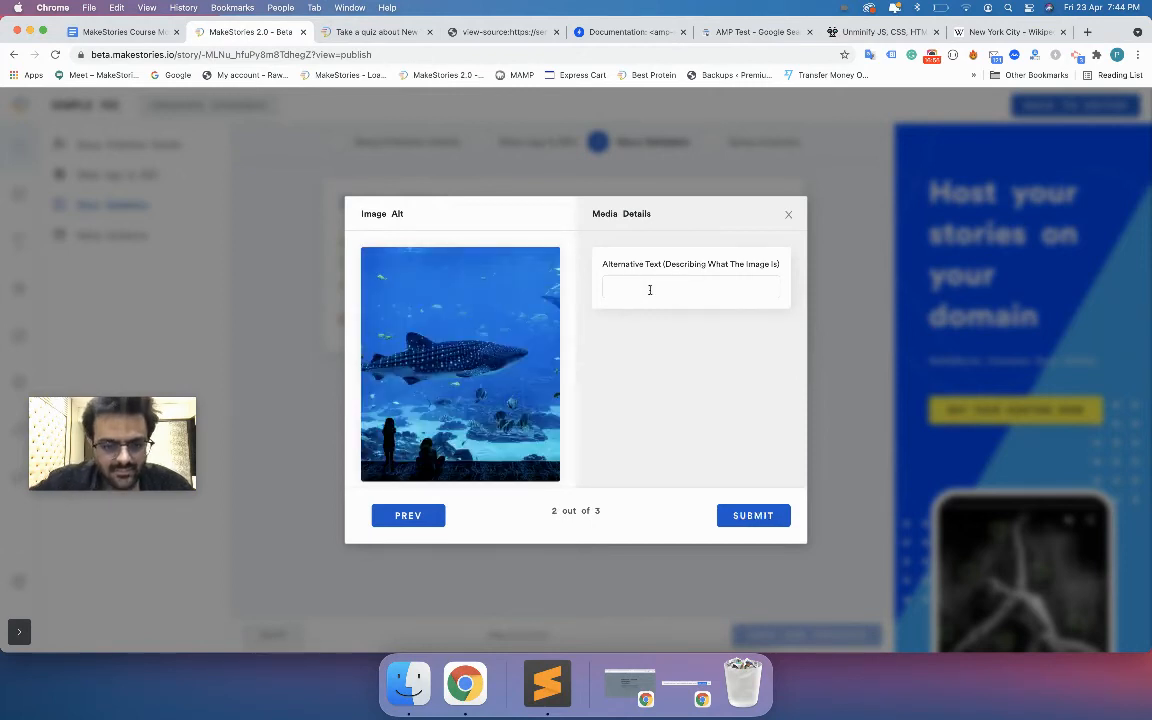
pyautogui.write('whales')
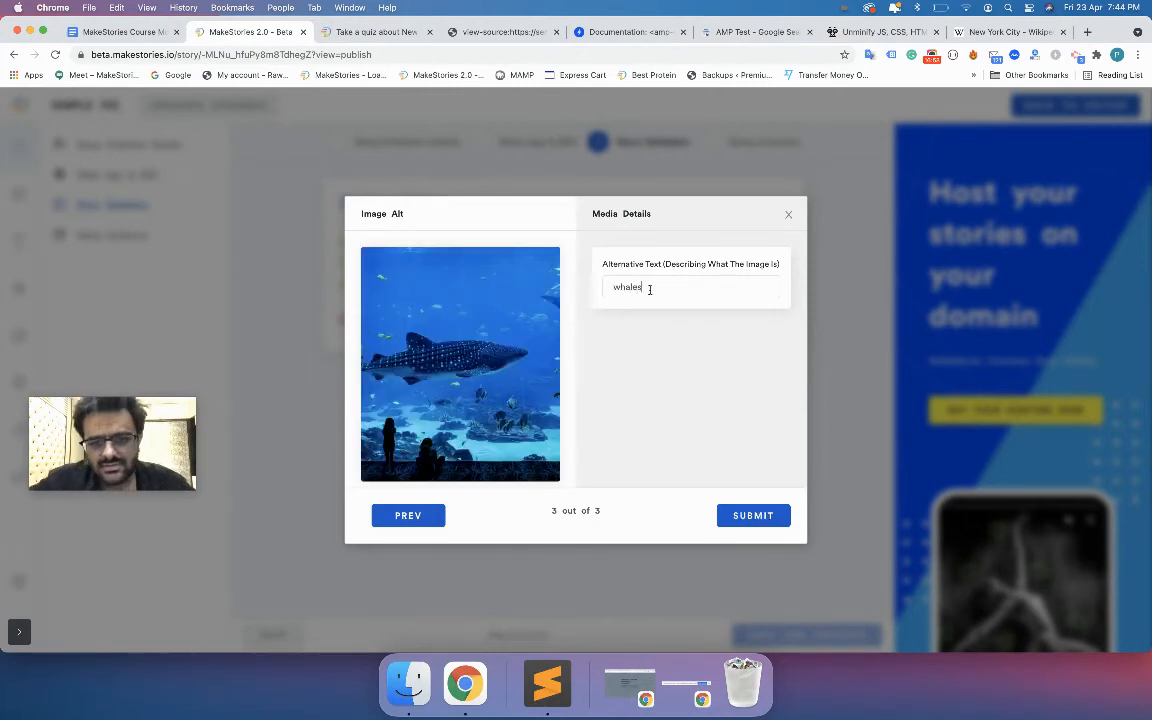
pyautogui.press('Return')
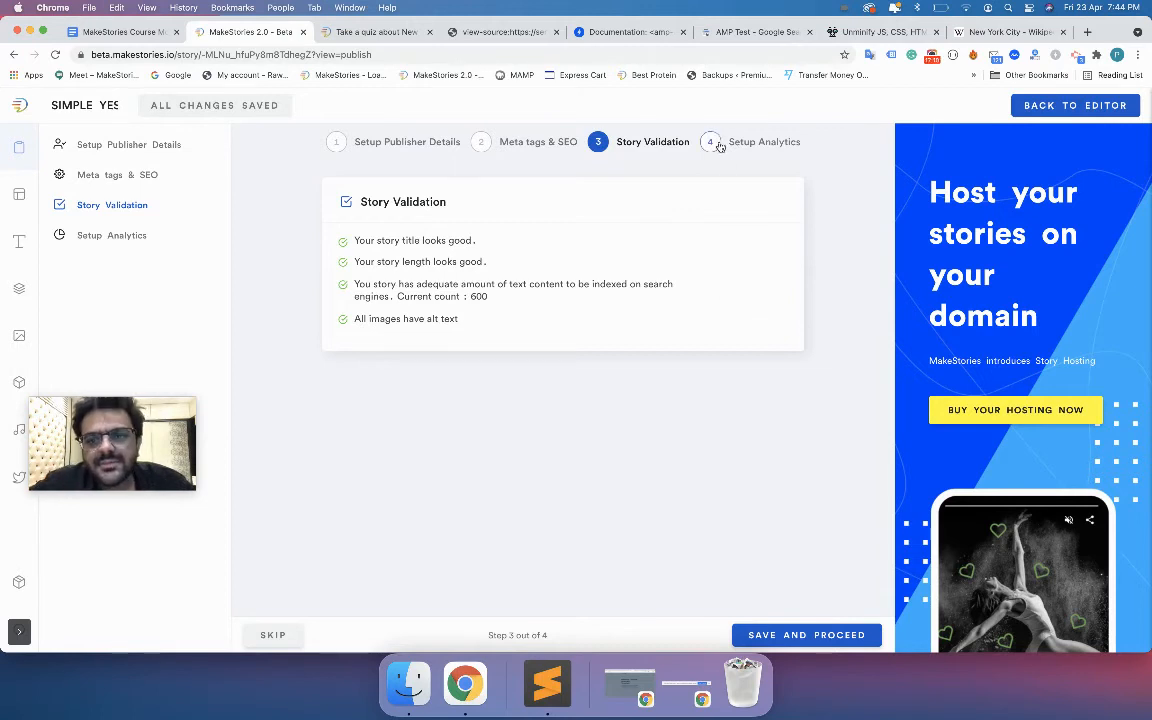
# Step: Save the validation stage, proceed to Setup Analytics and fill the GA Tracking ID with the second saved suggestion
pyautogui.click(761, 638)
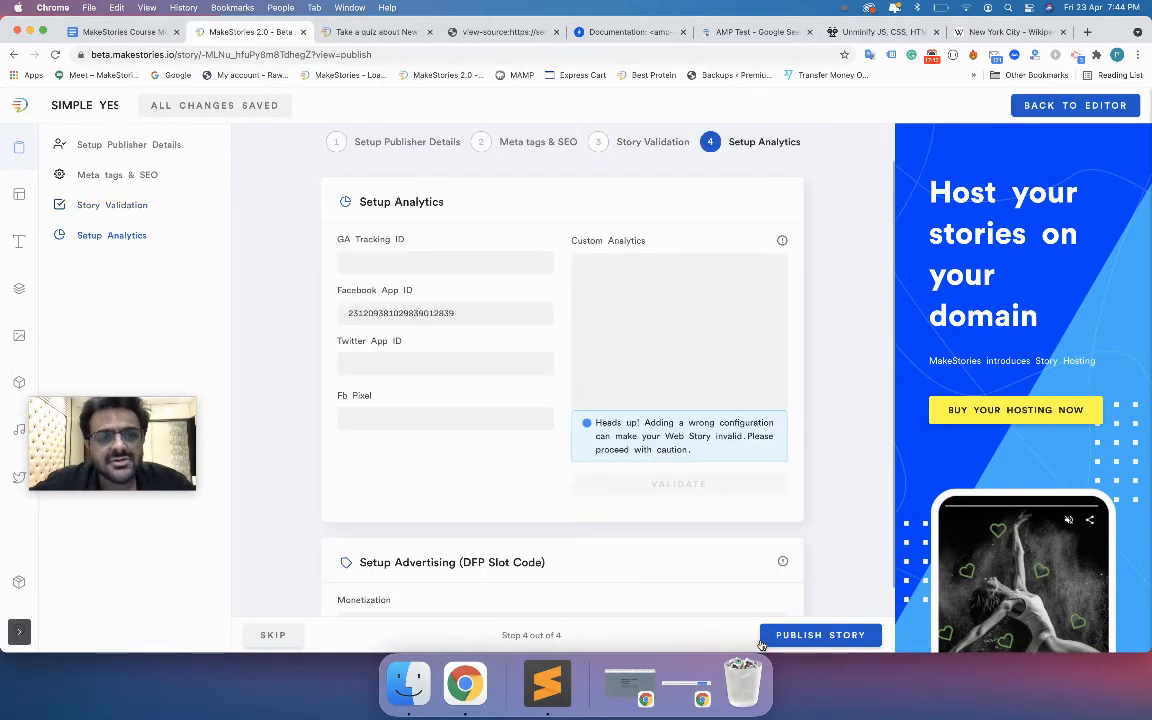
pyautogui.scroll(-2, 537, 465)
pyautogui.scroll(2, 537, 465)
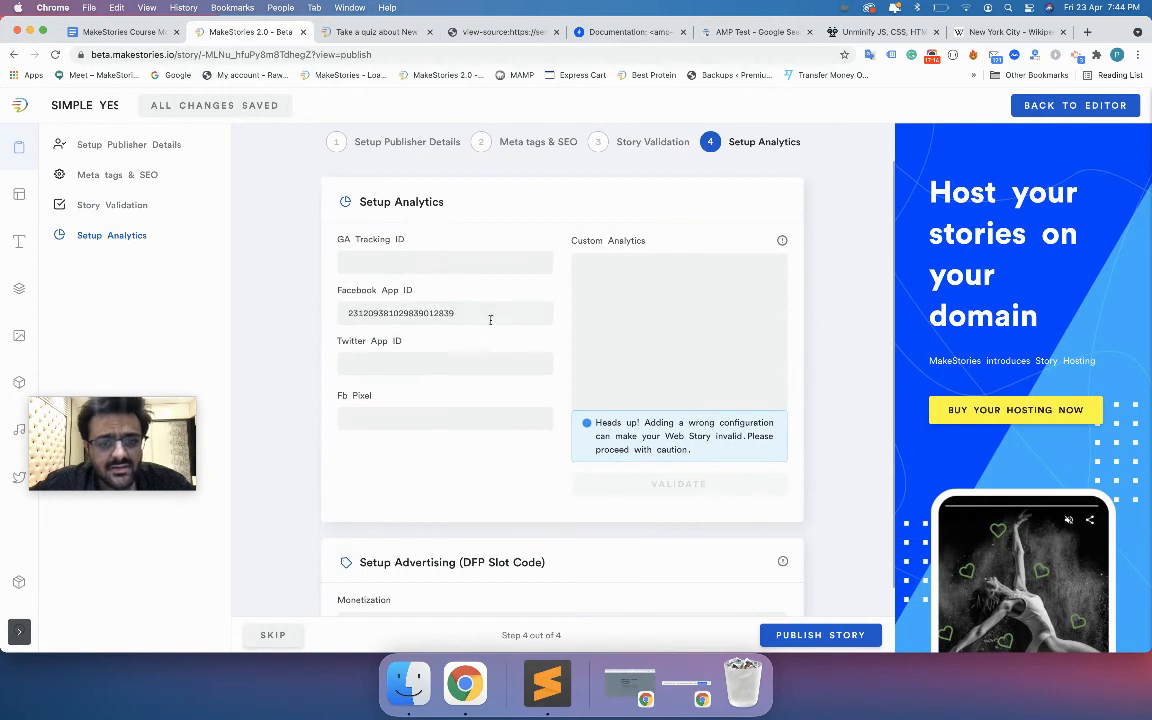
pyautogui.click(340, 240)
pyautogui.click(406, 245)
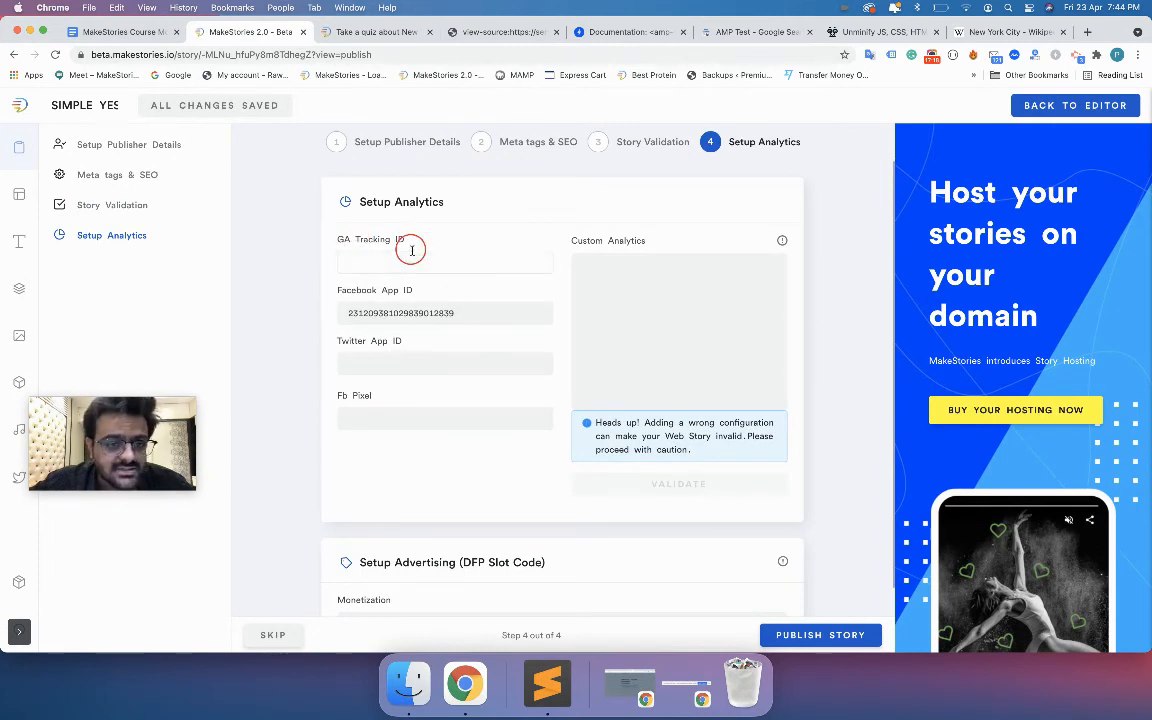
pyautogui.click(386, 256)
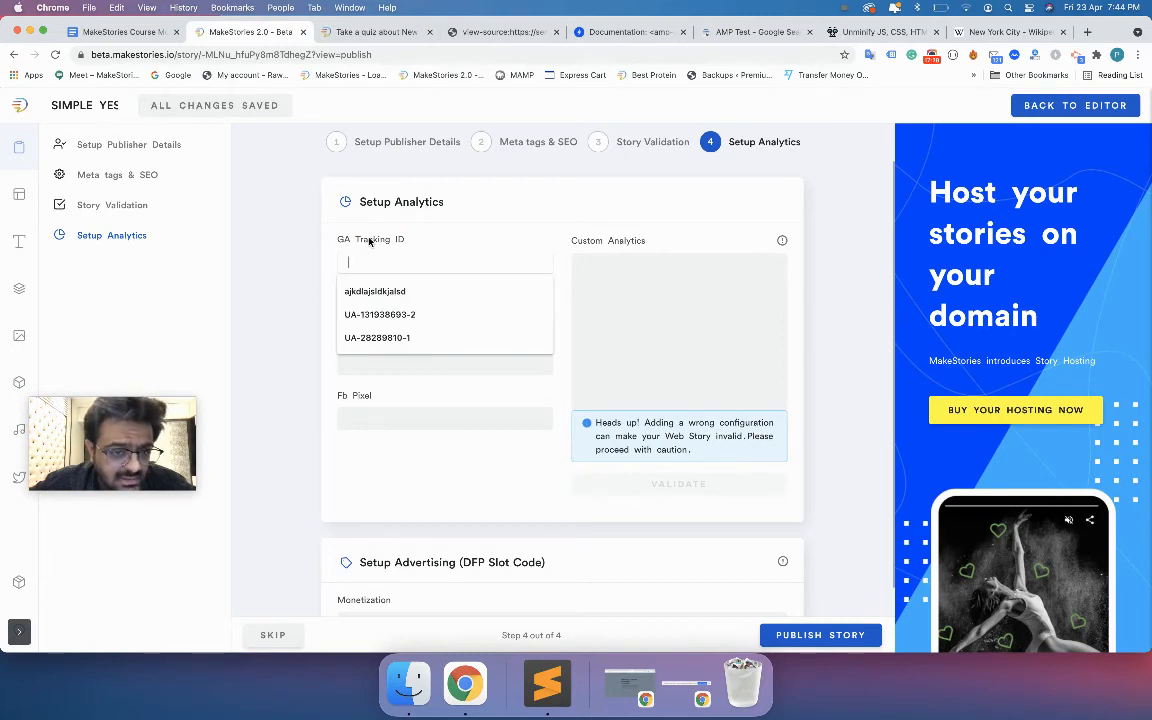
pyautogui.click(368, 241)
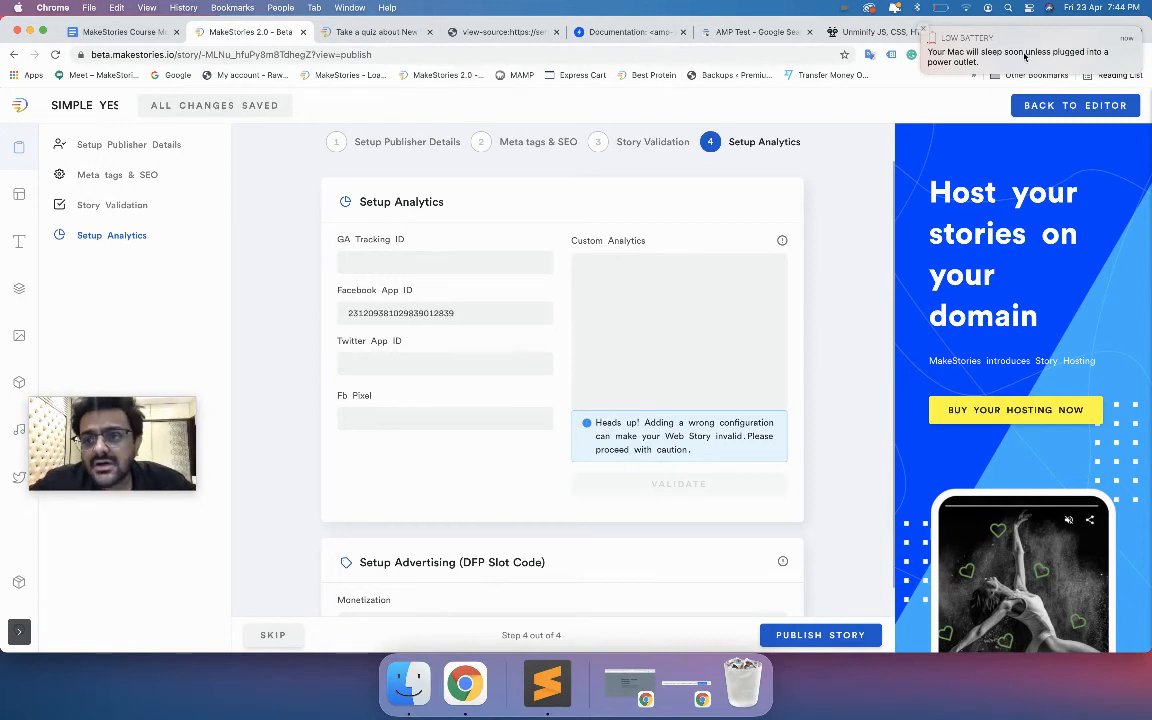
pyautogui.click(924, 40)
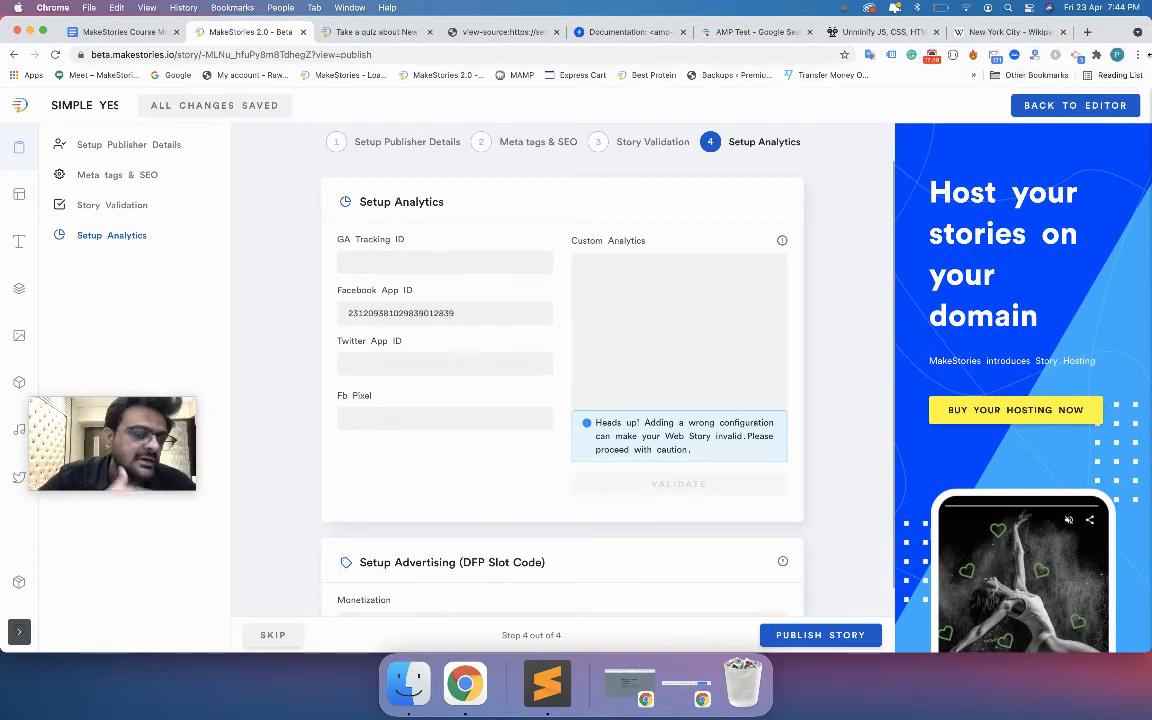
pyautogui.click(452, 259)
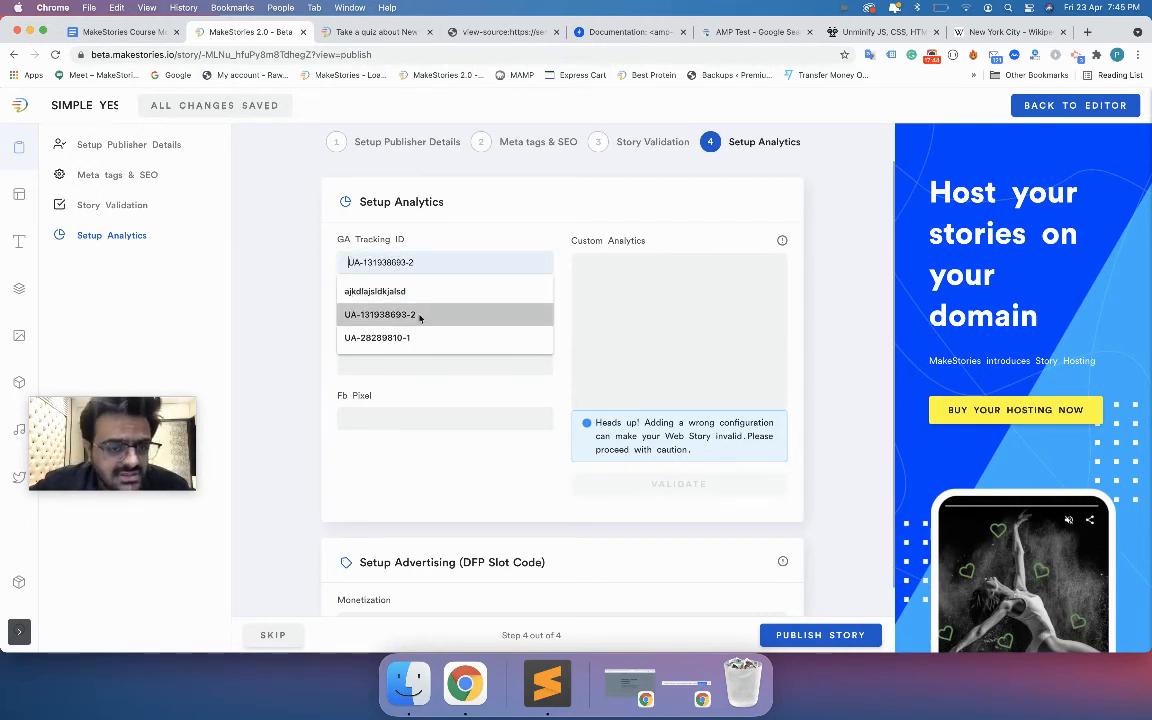
pyautogui.click(420, 317)
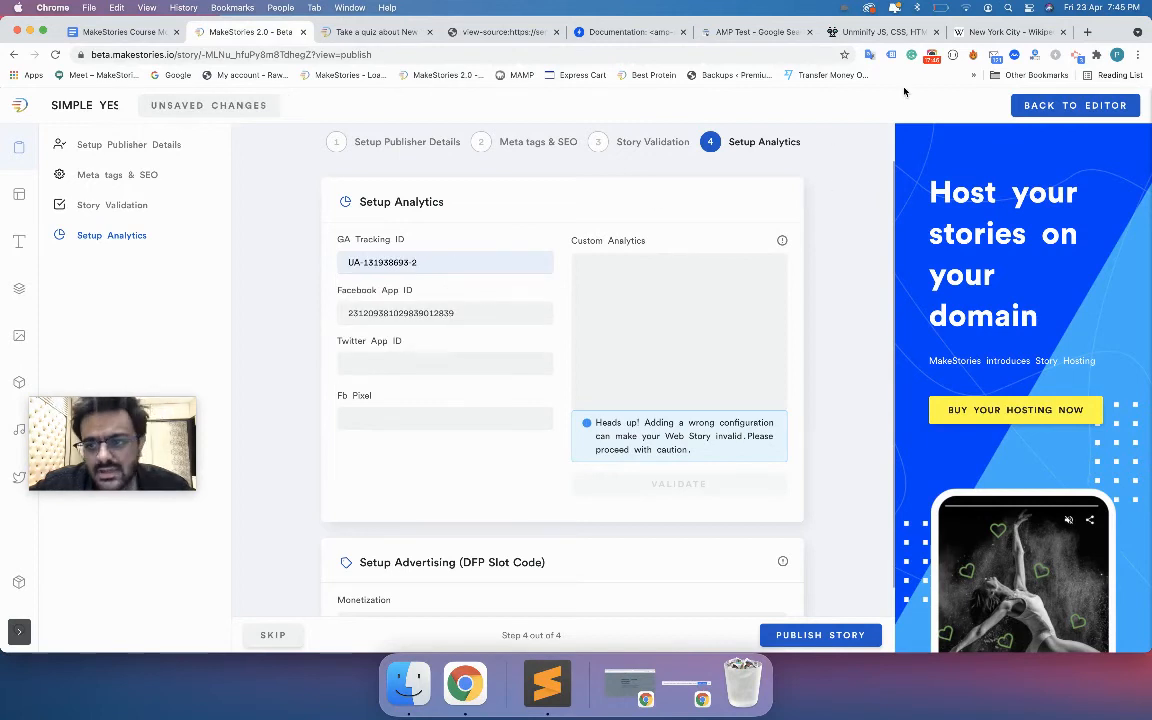
pyautogui.click(931, 56)
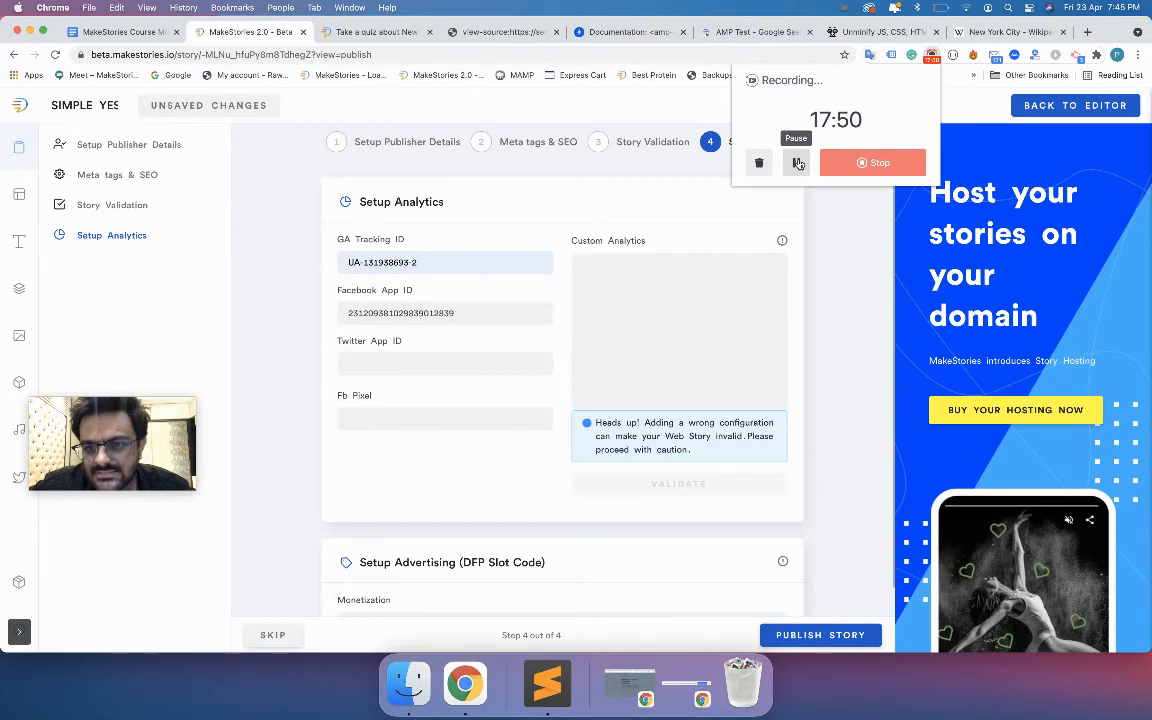
pyautogui.click(702, 247)
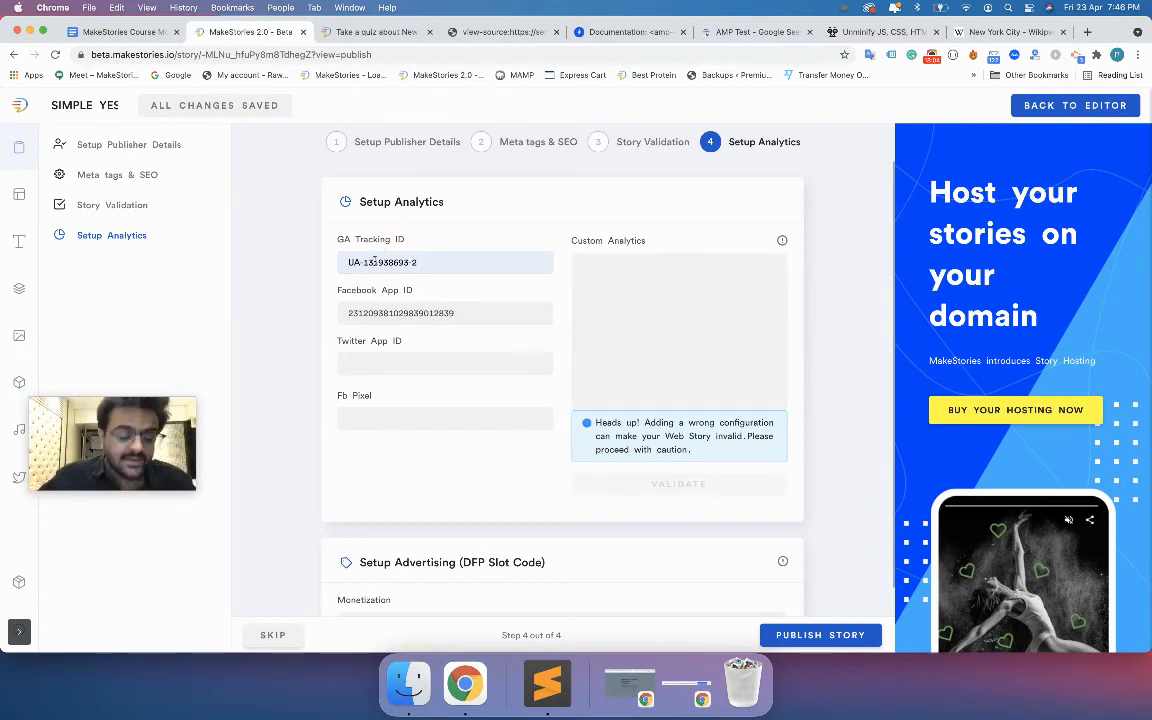
# Step: Clear the Facebook App ID in the analytics setup
pyautogui.doubleClick(388, 312)
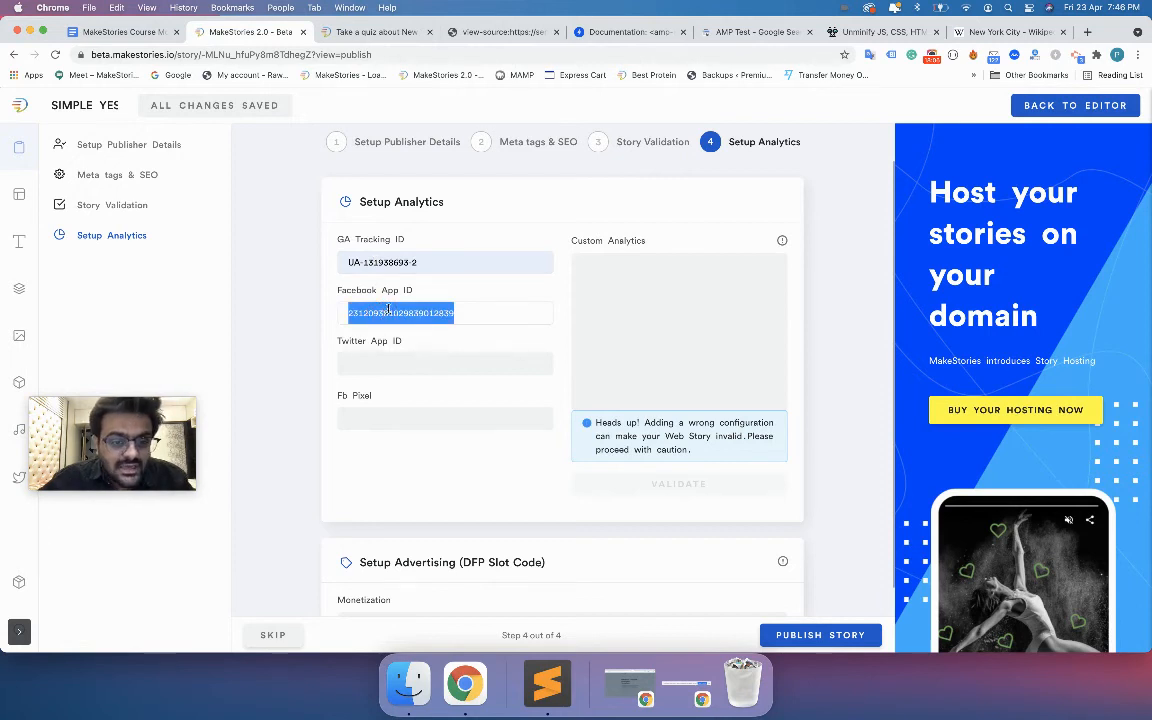
pyautogui.click(395, 360)
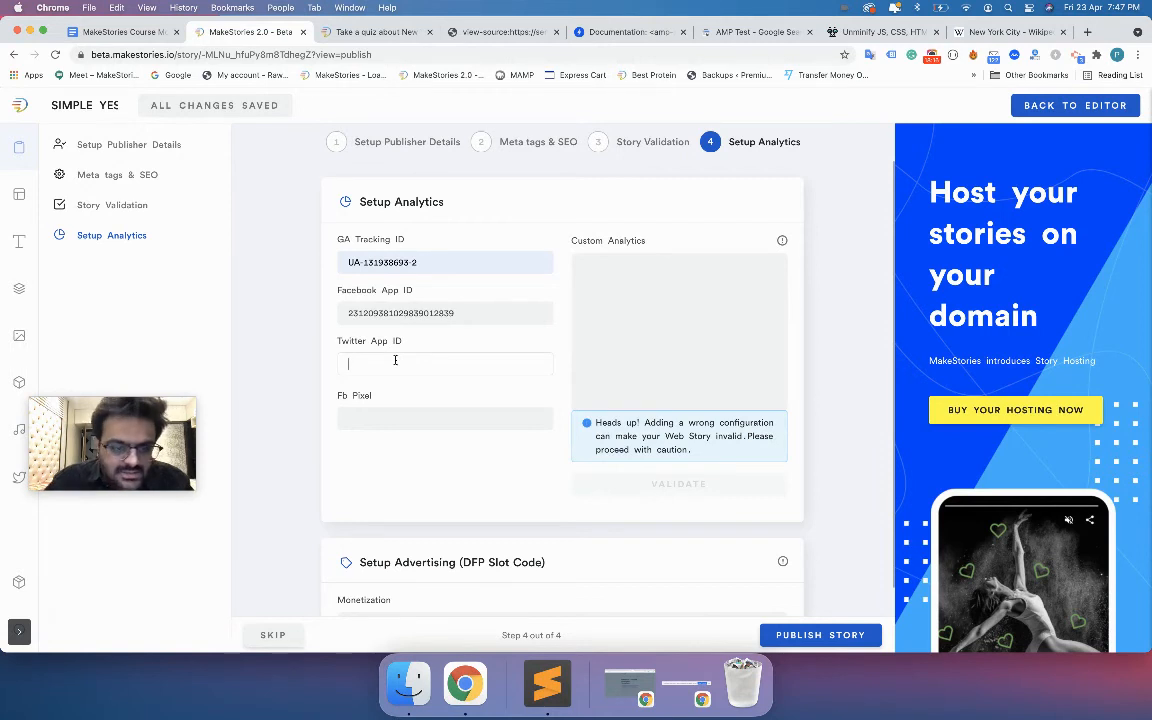
pyautogui.doubleClick(392, 318)
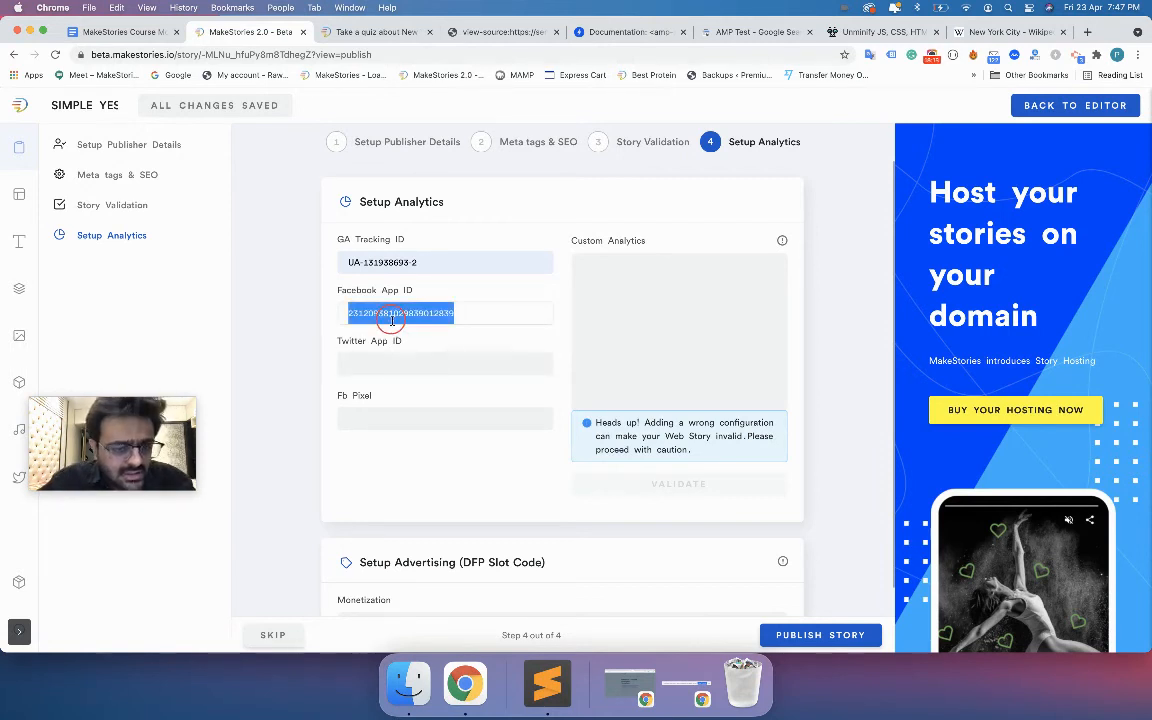
pyautogui.press('BackSpace')
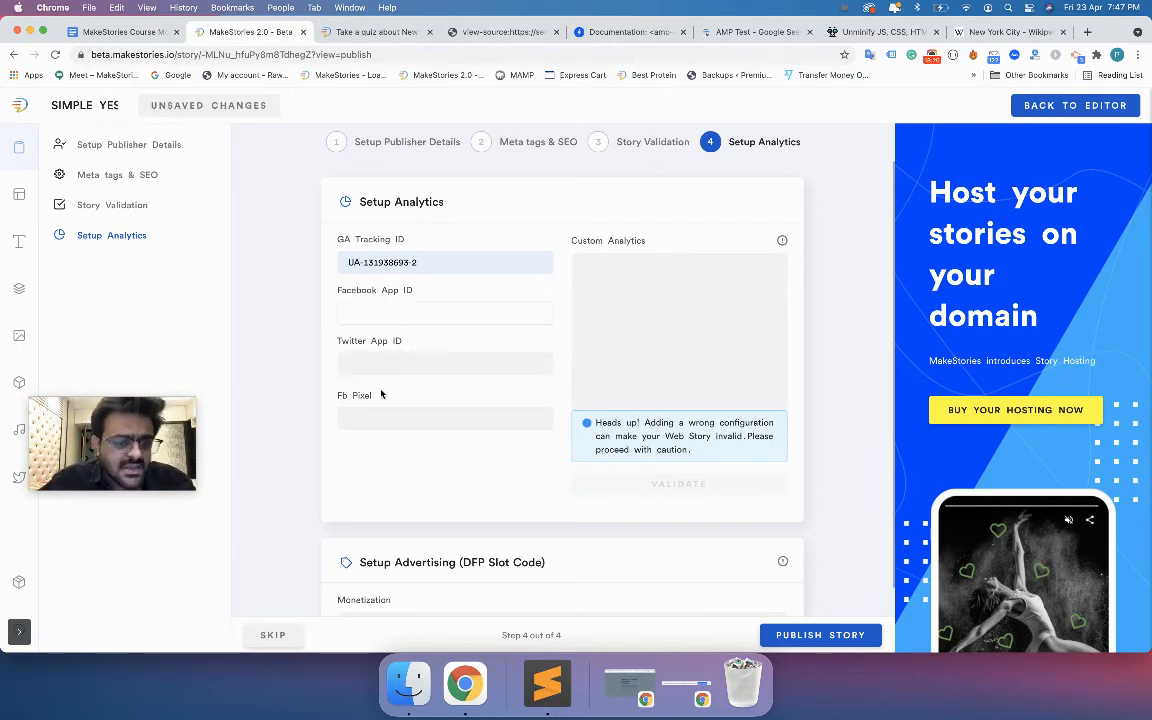
pyautogui.click(373, 419)
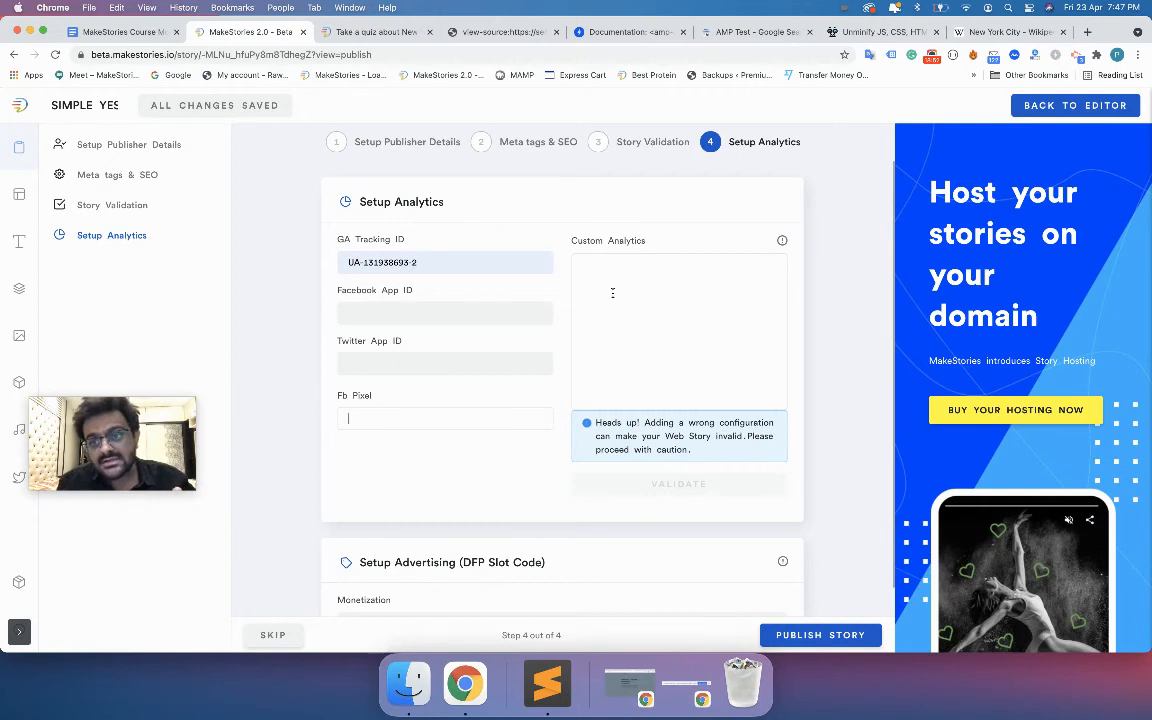
pyautogui.click(613, 292)
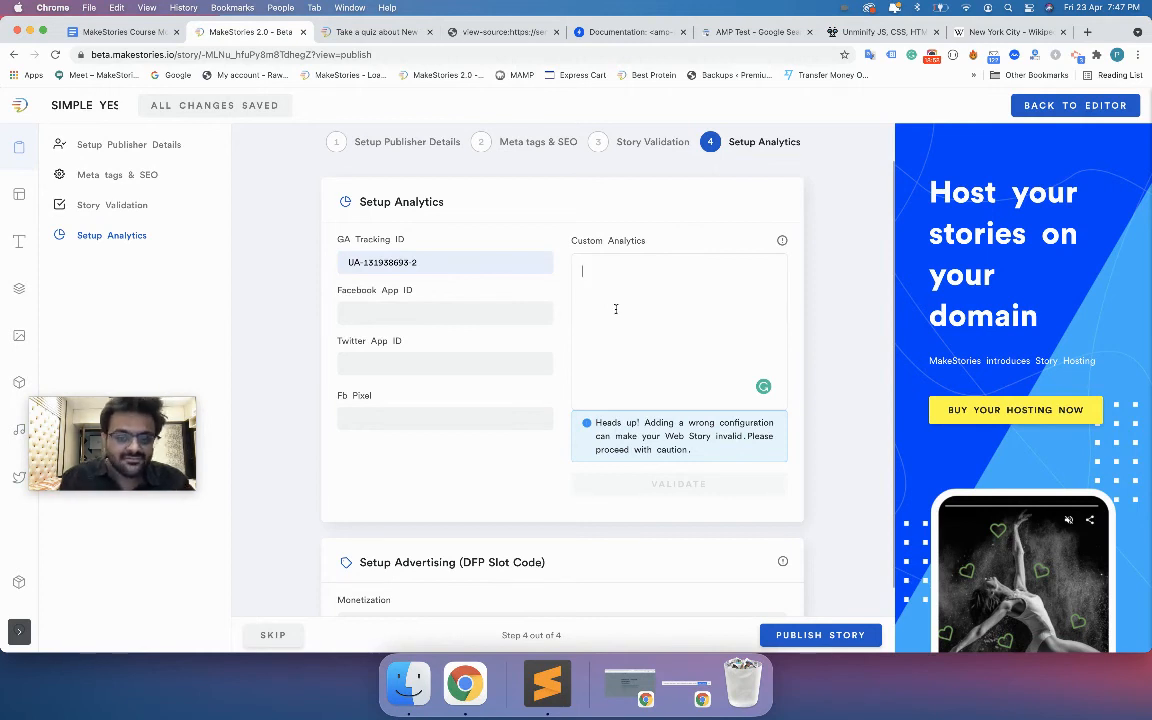
pyautogui.scroll(-1, 512, 390)
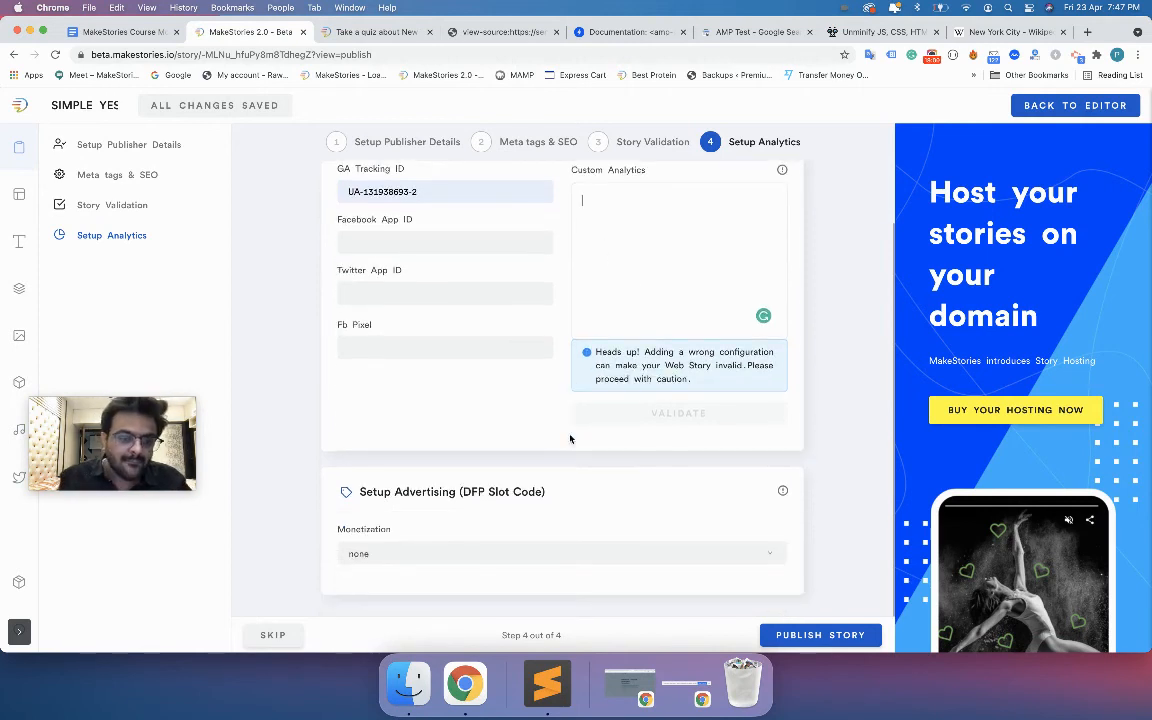
pyautogui.click(382, 195)
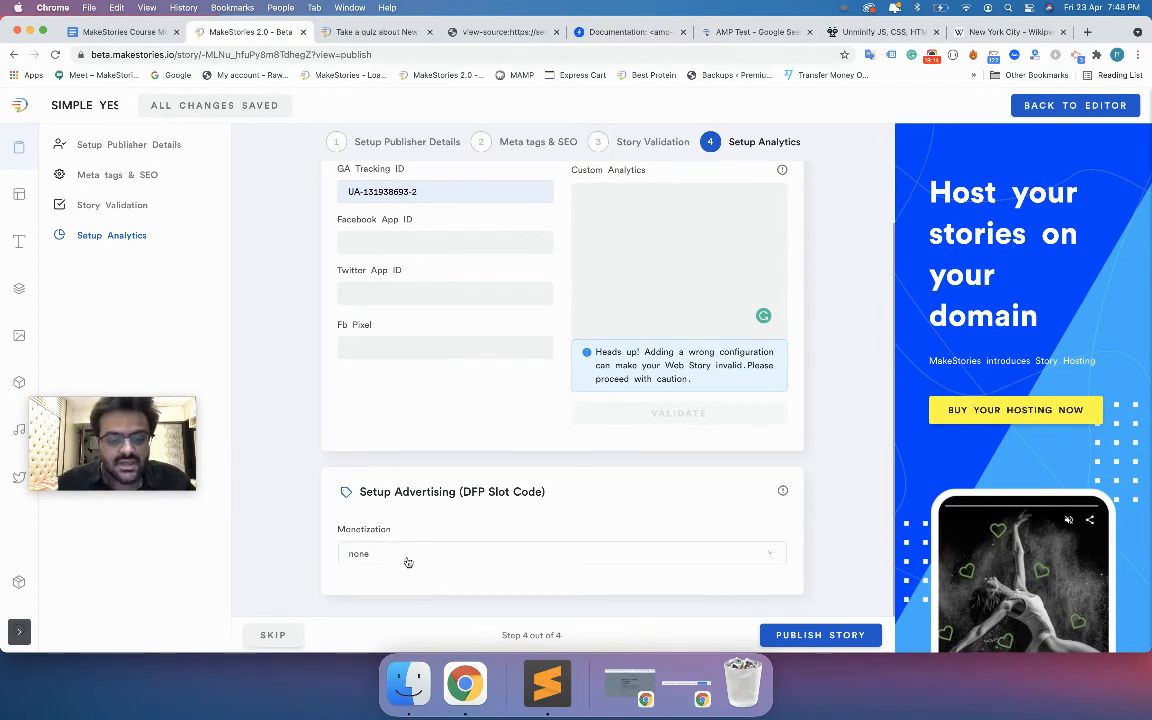
# Step: Choose Google AdSense as the story's monetization option in the advertising setup
pyautogui.click(407, 558)
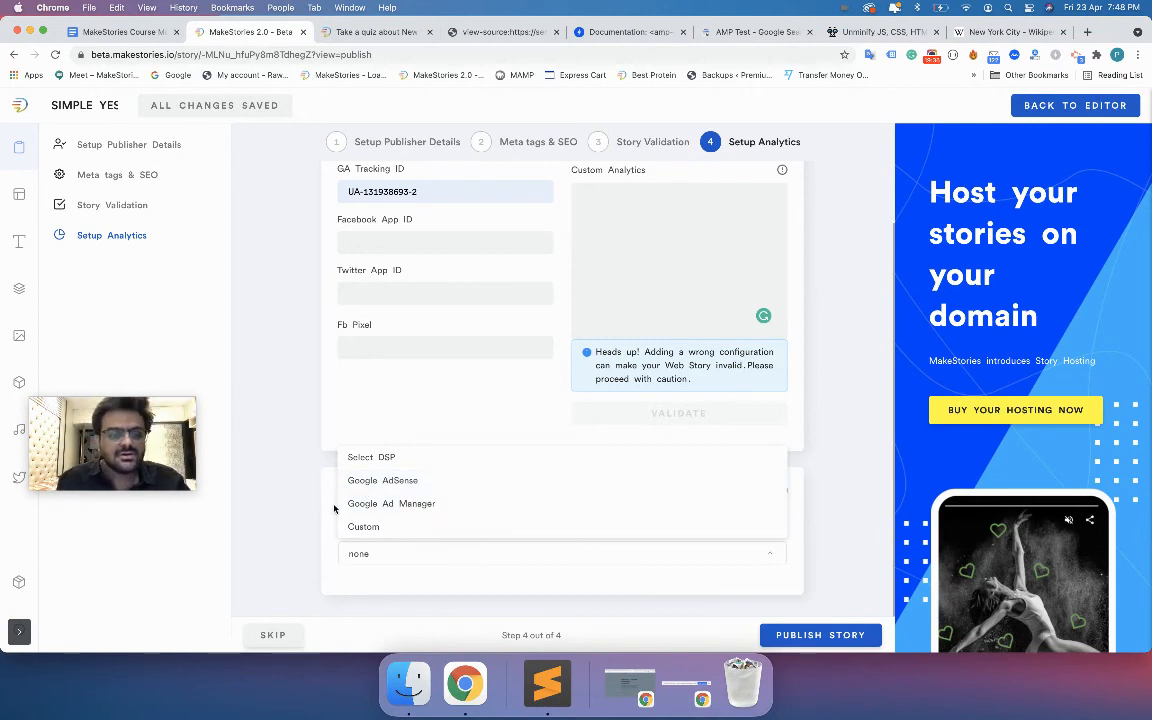
pyautogui.click(335, 507)
pyautogui.click(385, 555)
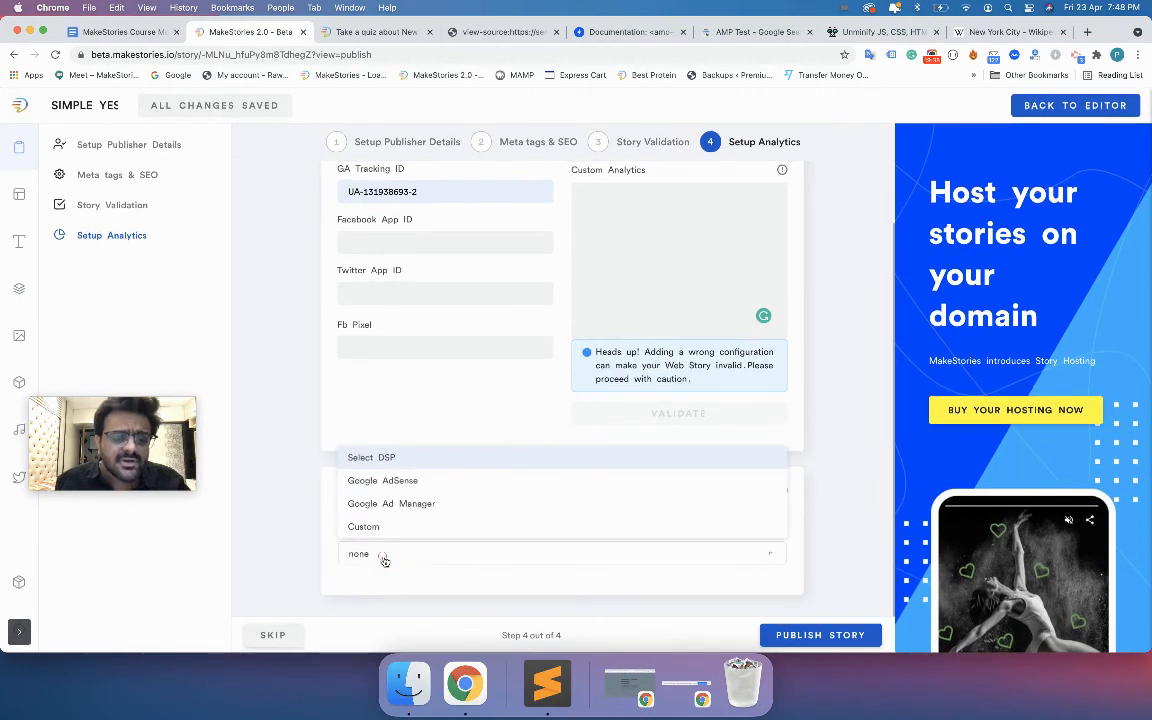
pyautogui.click(389, 481)
pyautogui.scroll(-3, 388, 485)
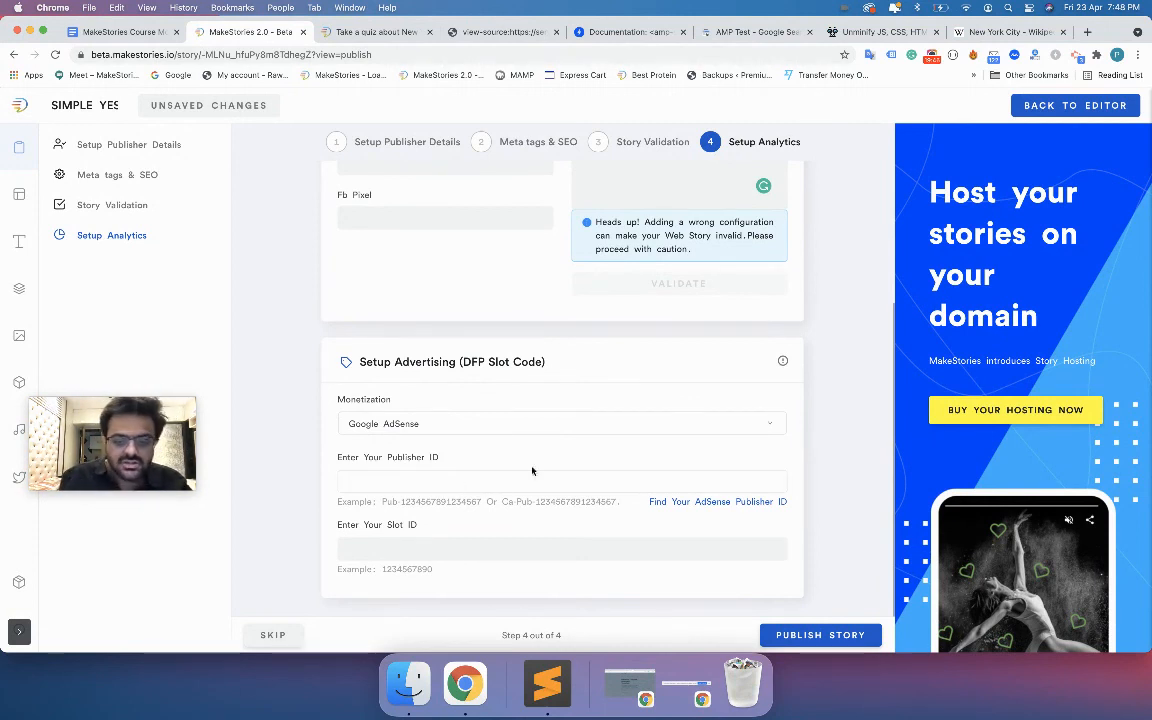
# Step: Open the AdSense help article on finding the publisher ID and examine where the example ad code holds the publisher and slot IDs
pyautogui.click(677, 503)
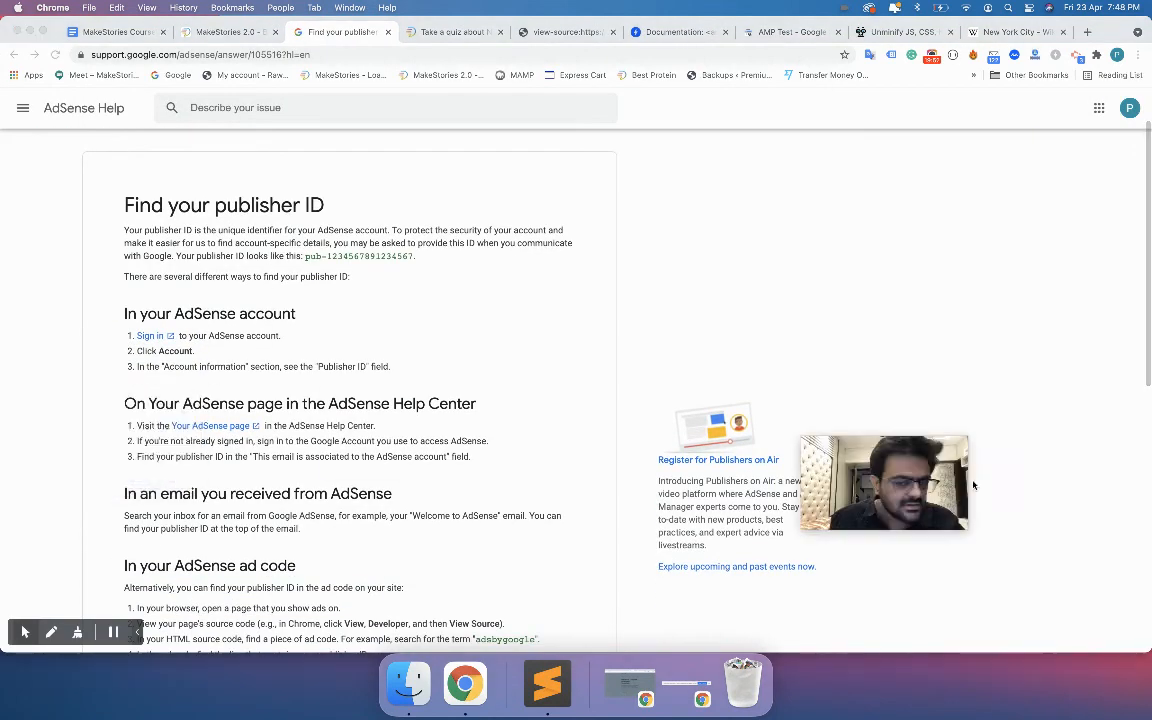
pyautogui.scroll(-3, 275, 530)
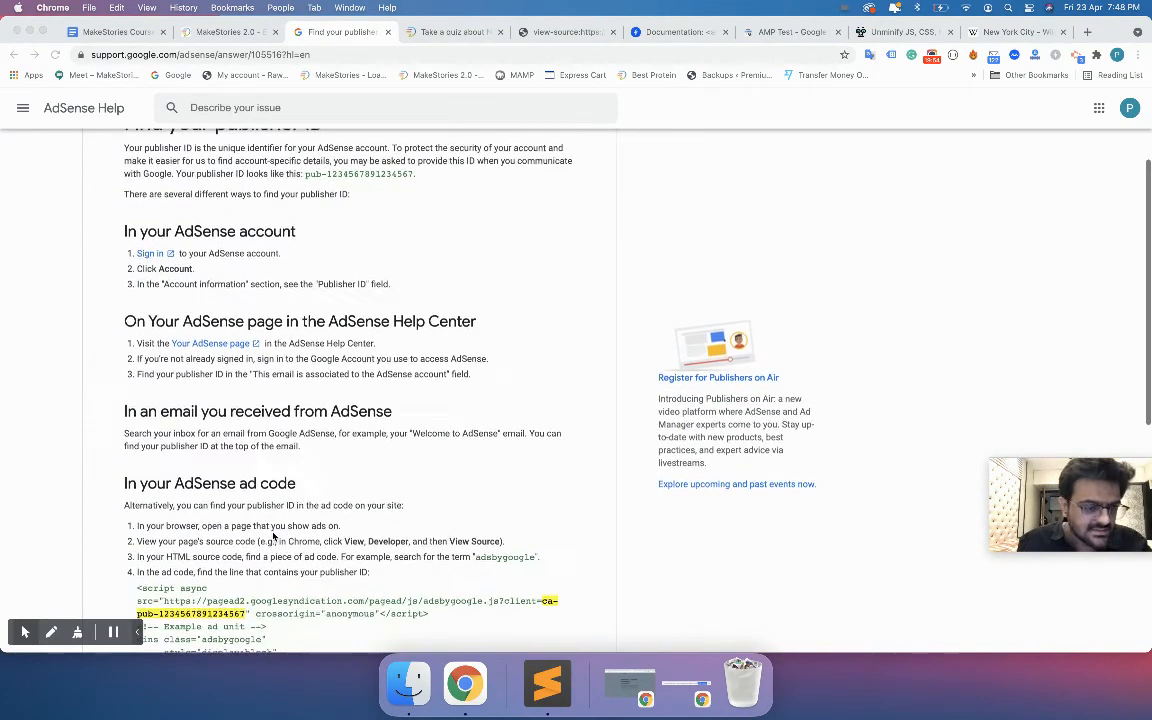
pyautogui.scroll(-5, 273, 537)
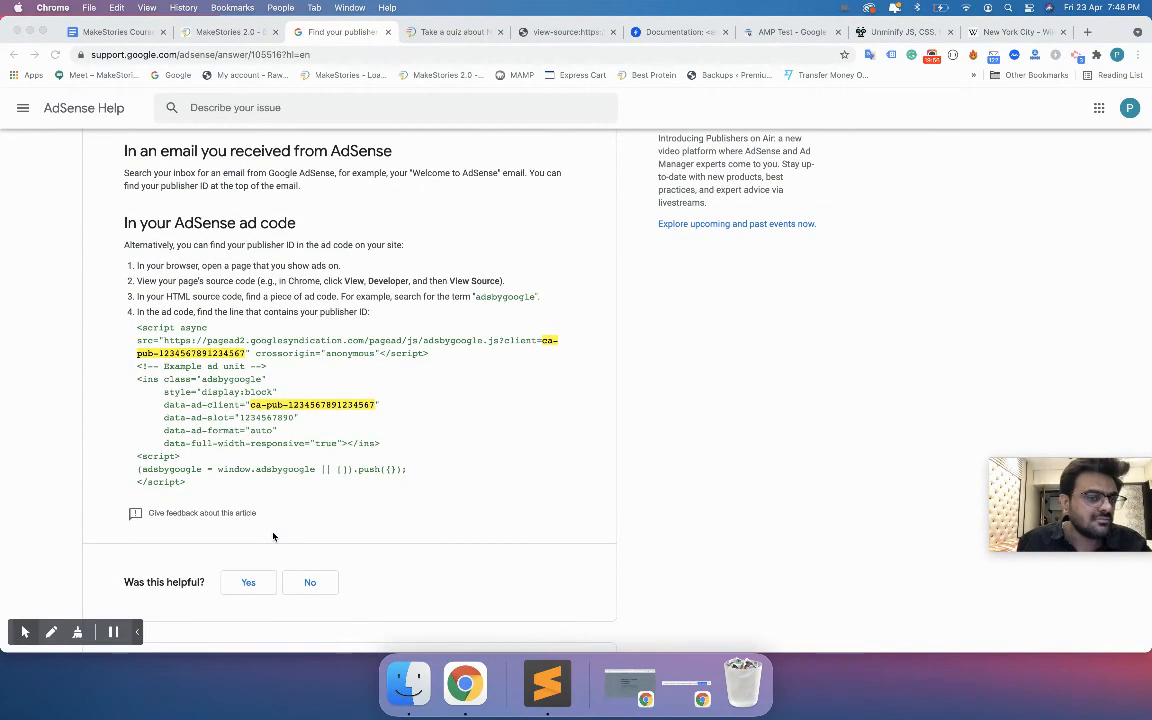
pyautogui.scroll(6, 273, 537)
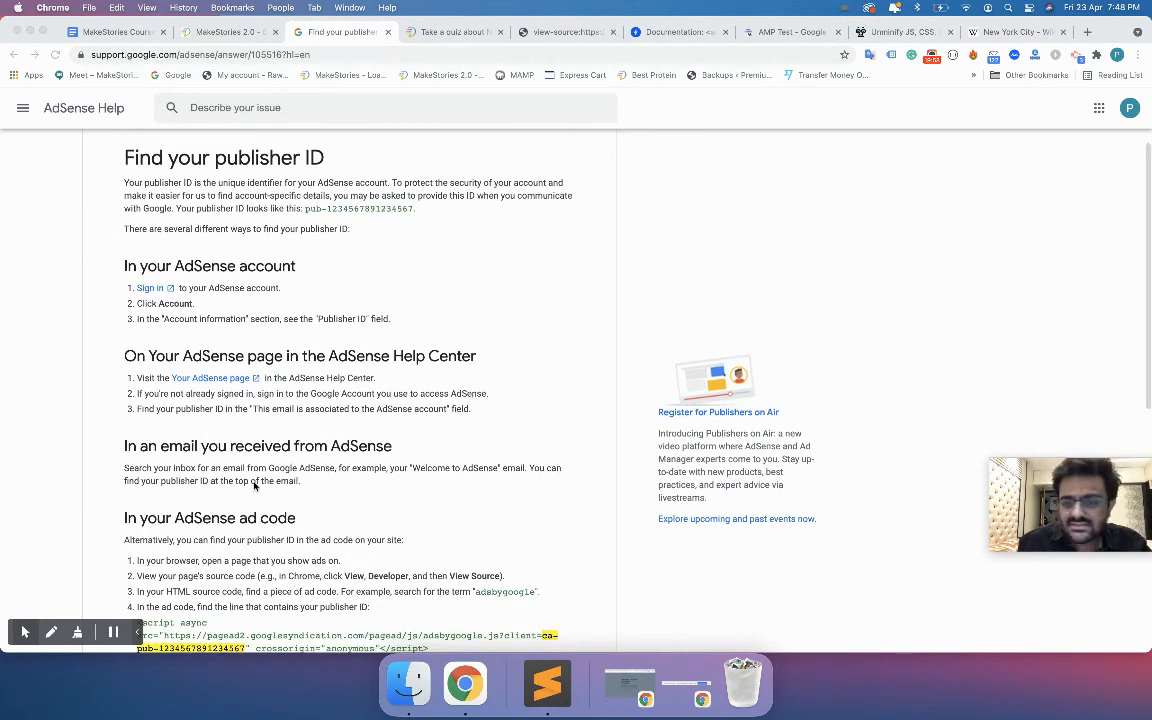
pyautogui.scroll(-3, 254, 486)
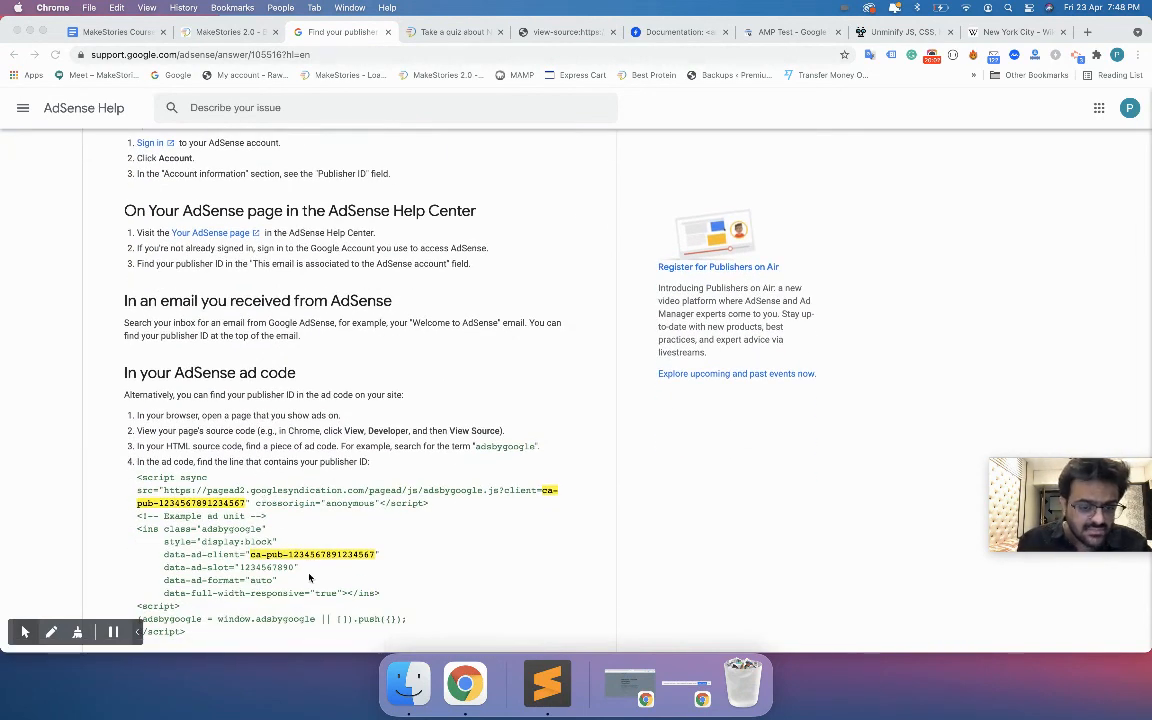
pyautogui.doubleClick(243, 567)
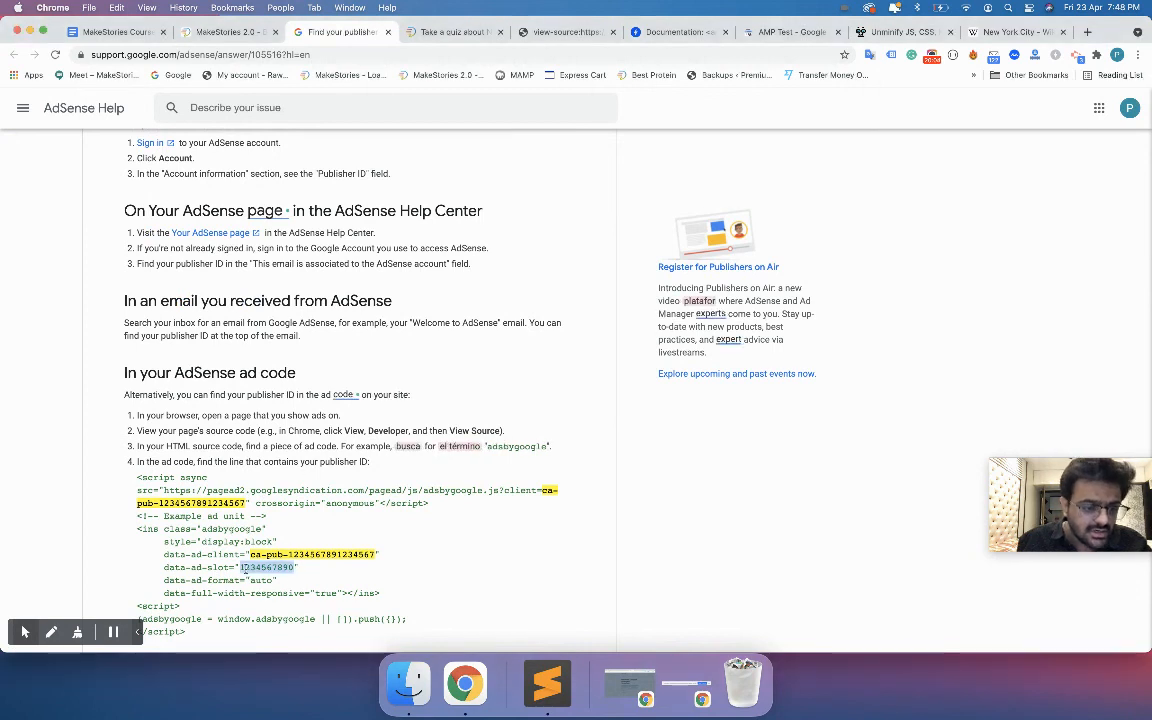
pyautogui.doubleClick(271, 555)
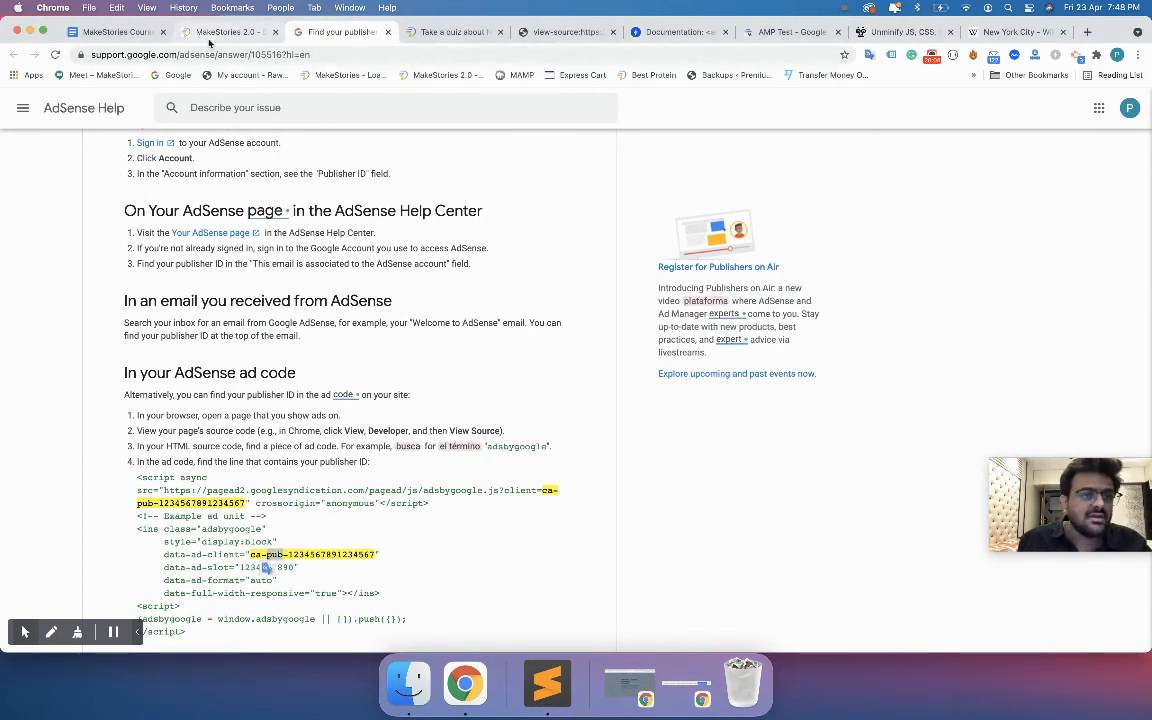
# Step: Return to the MakeStories analytics setup and switch the monetization option to Google Ad Manager
pyautogui.click(214, 34)
pyautogui.click(388, 478)
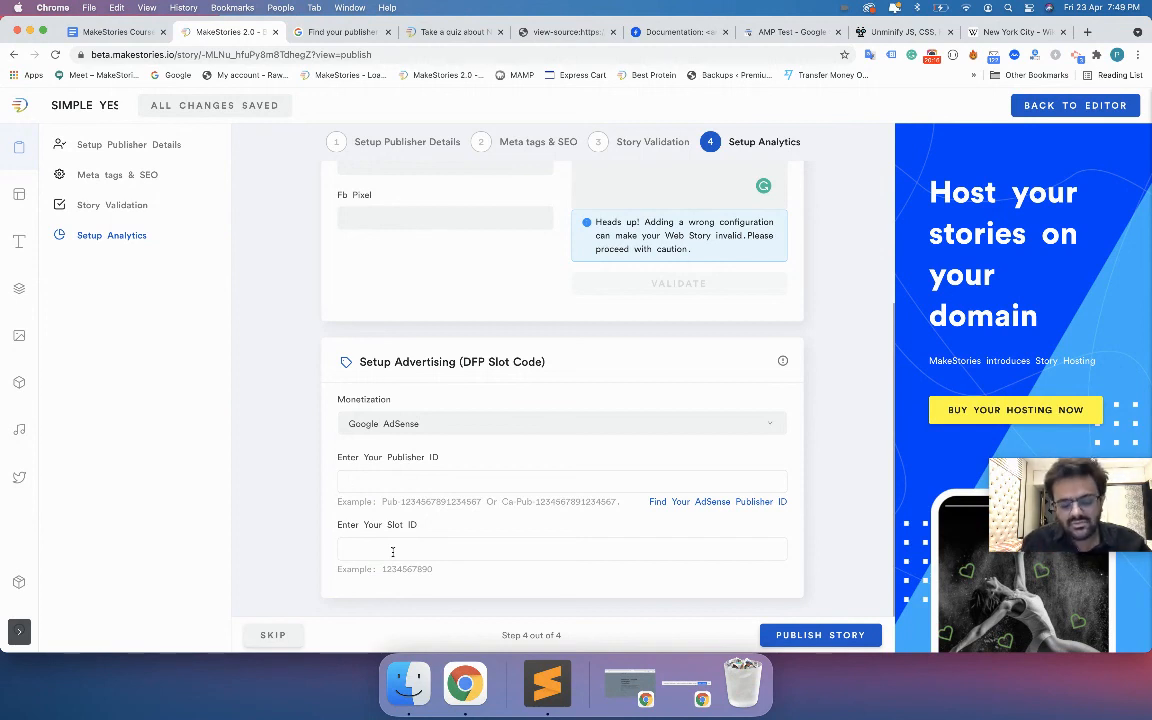
pyautogui.click(418, 426)
pyautogui.click(415, 505)
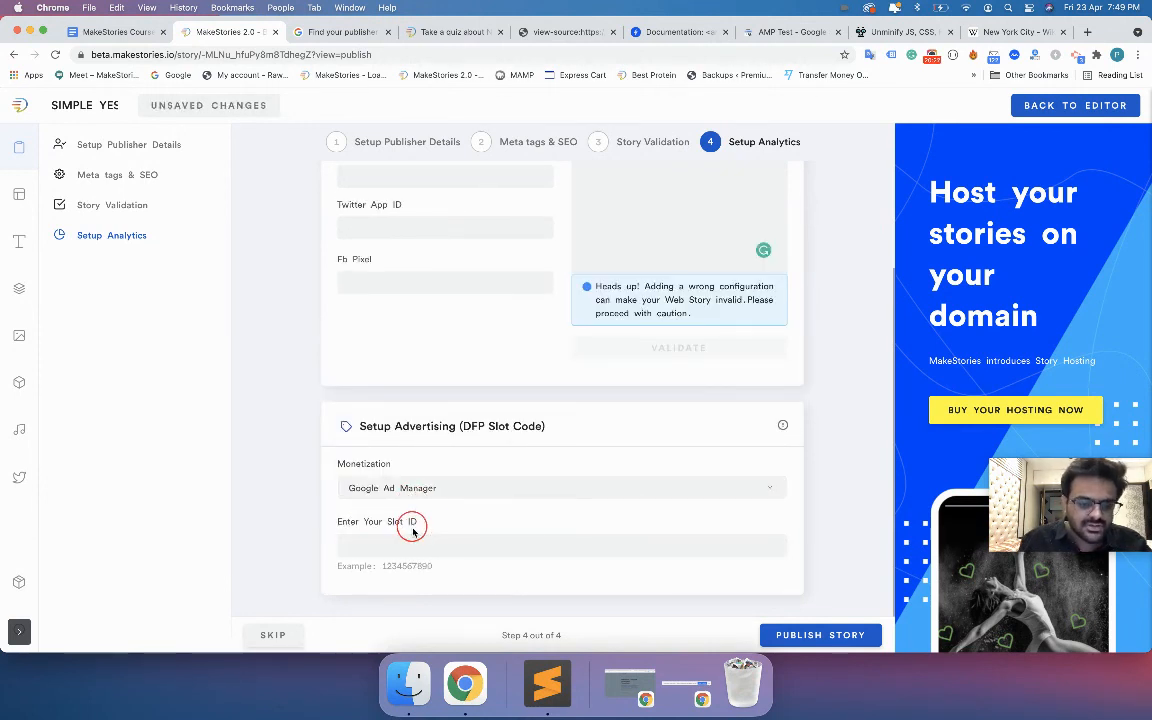
# Step: Switch the monetization option to Custom and place the cursor in the empty advertising script field
pyautogui.click(405, 489)
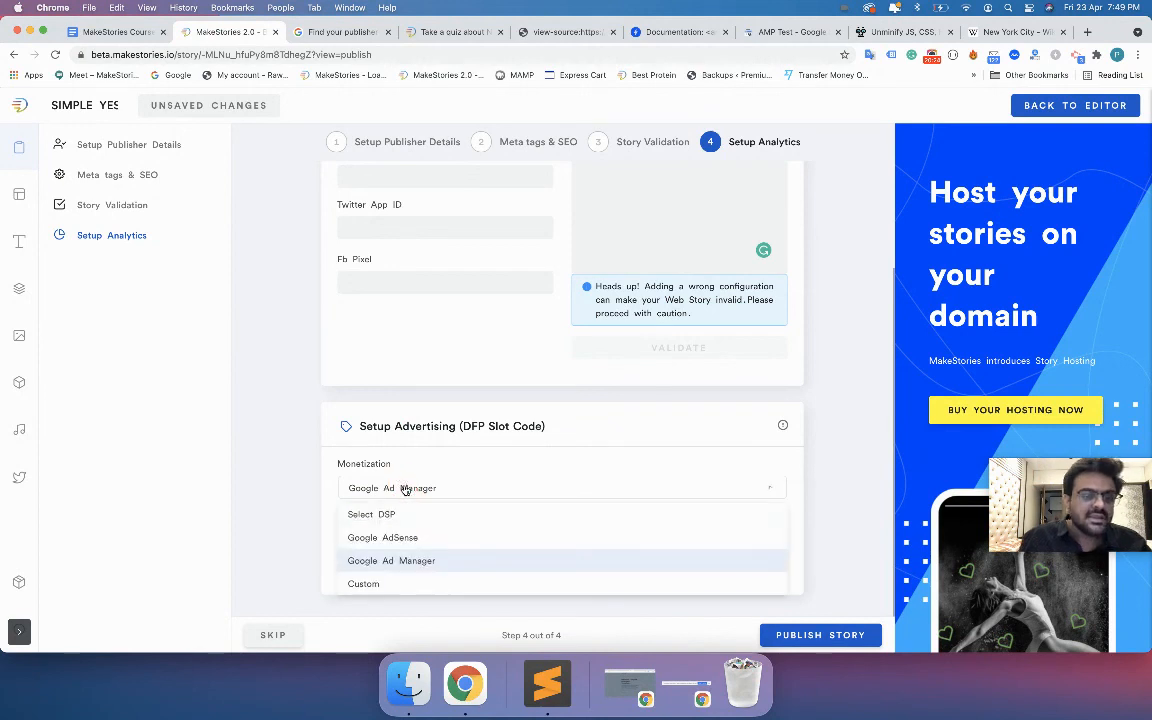
pyautogui.click(398, 581)
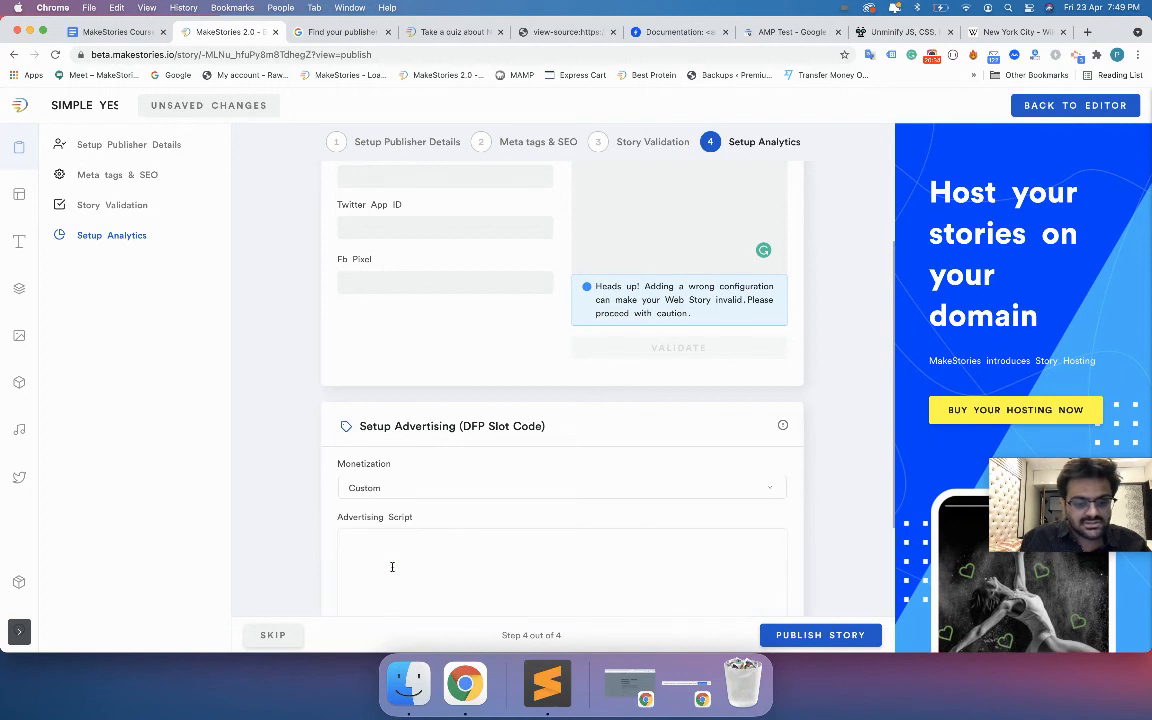
pyautogui.scroll(-3, 392, 567)
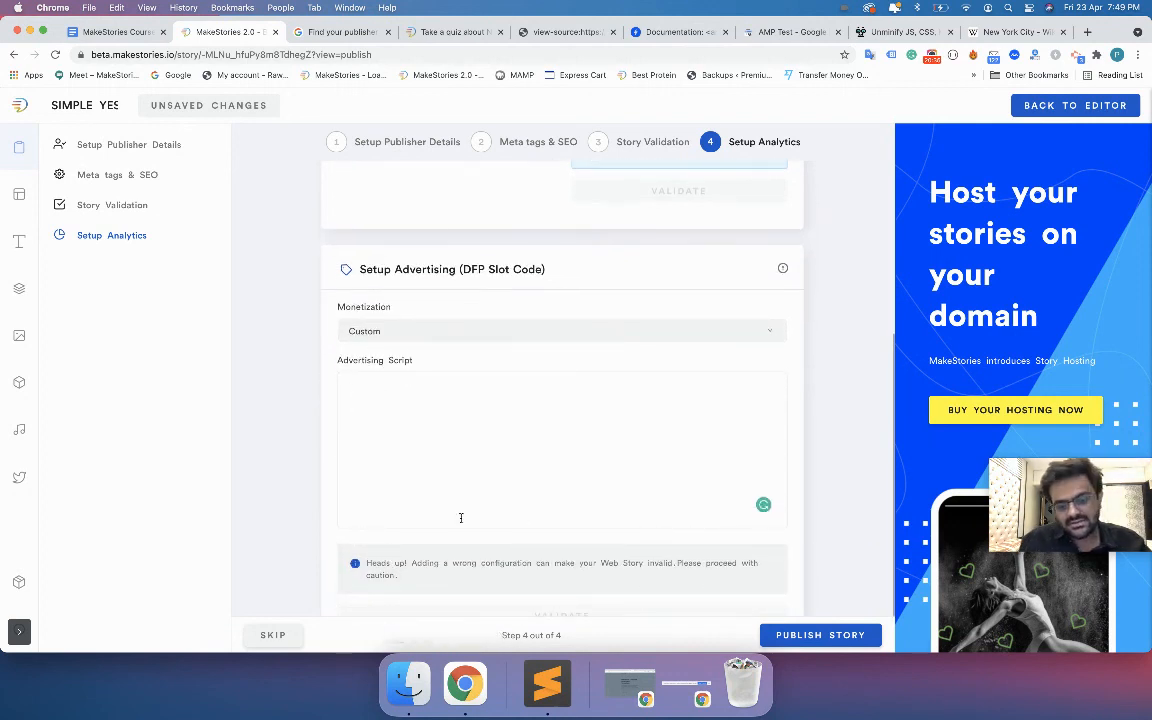
pyautogui.click(617, 389)
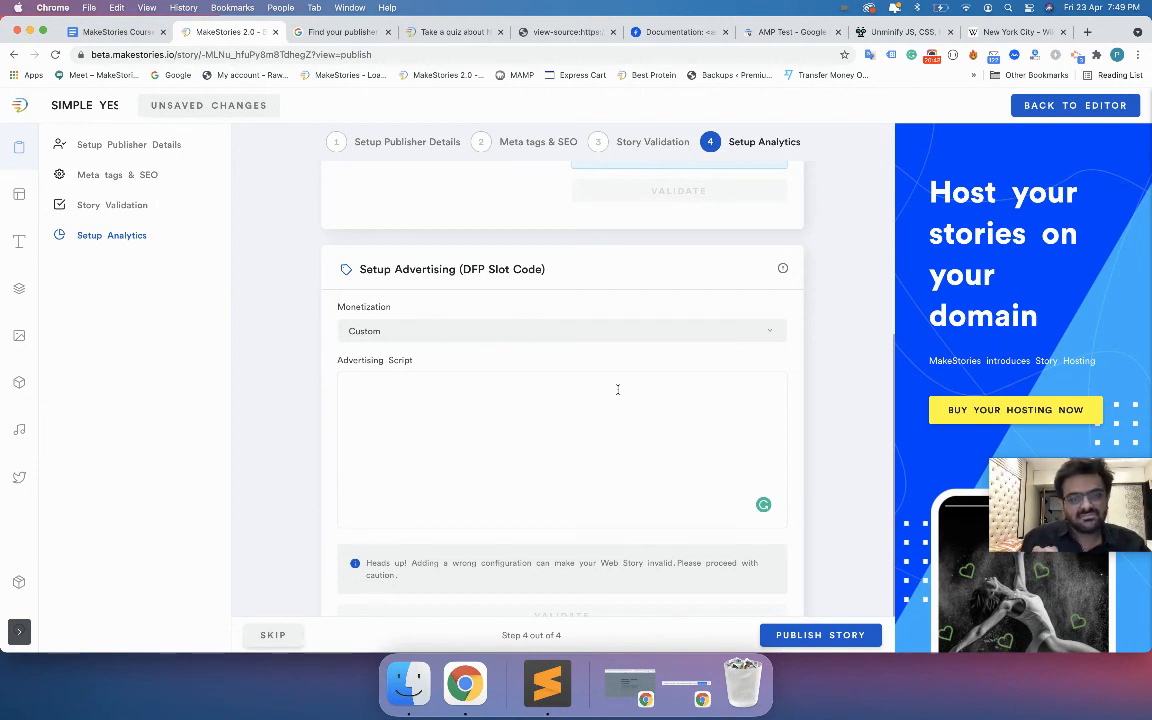
# Step: Reset the monetization option to Select DSP and proceed with publishing the story to reach the channel selection
pyautogui.click(599, 331)
pyautogui.click(581, 362)
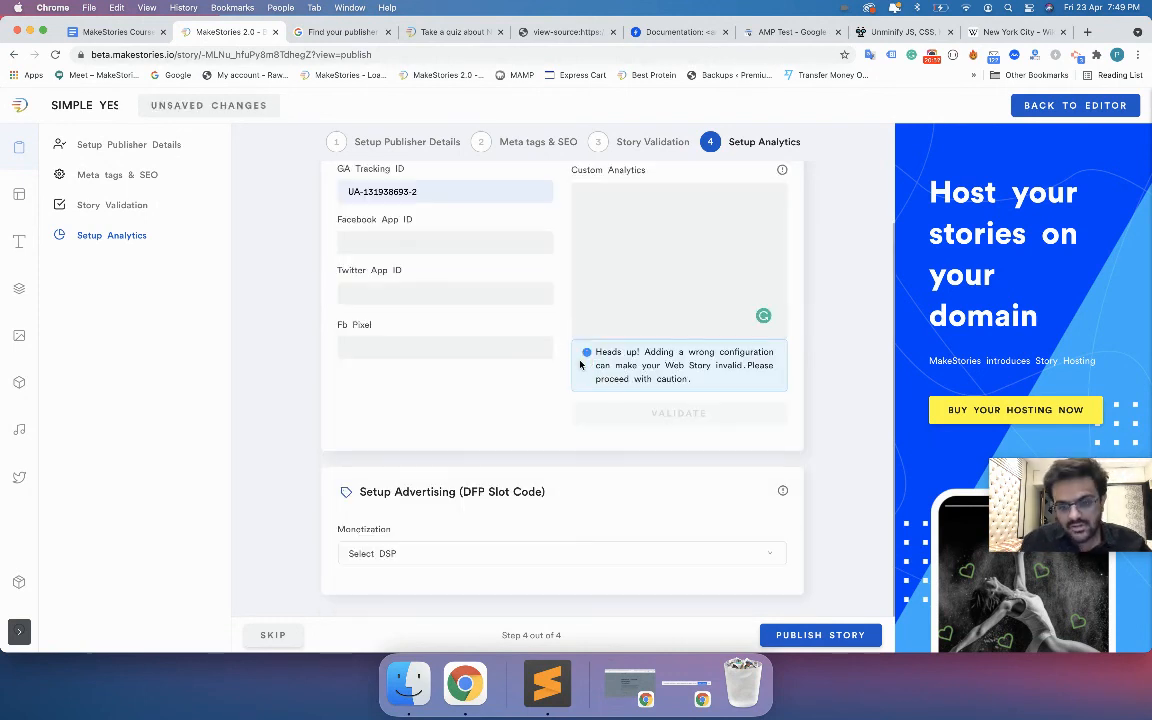
pyautogui.scroll(2, 580, 365)
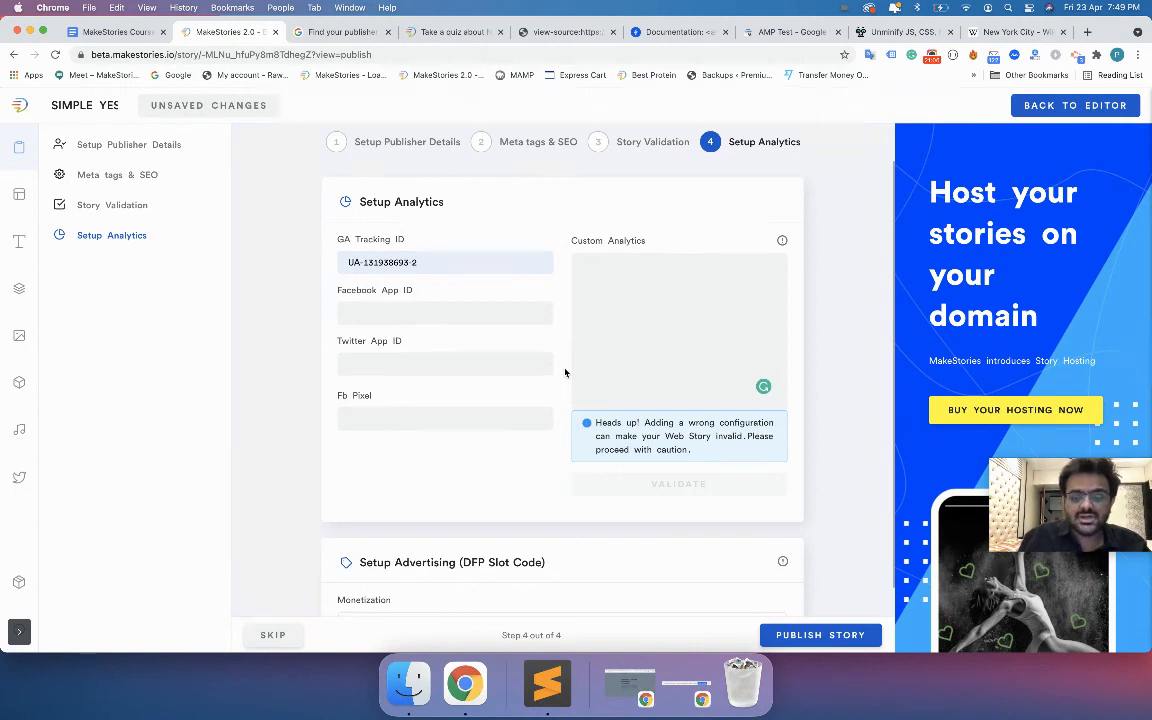
pyautogui.click(786, 634)
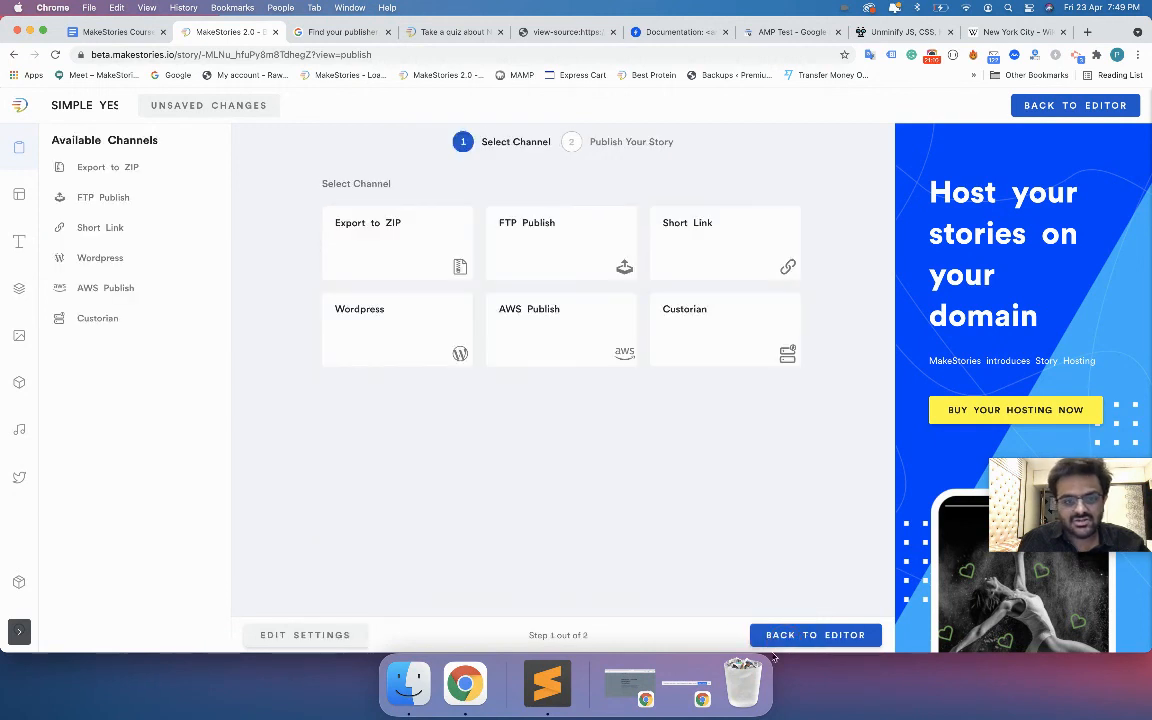